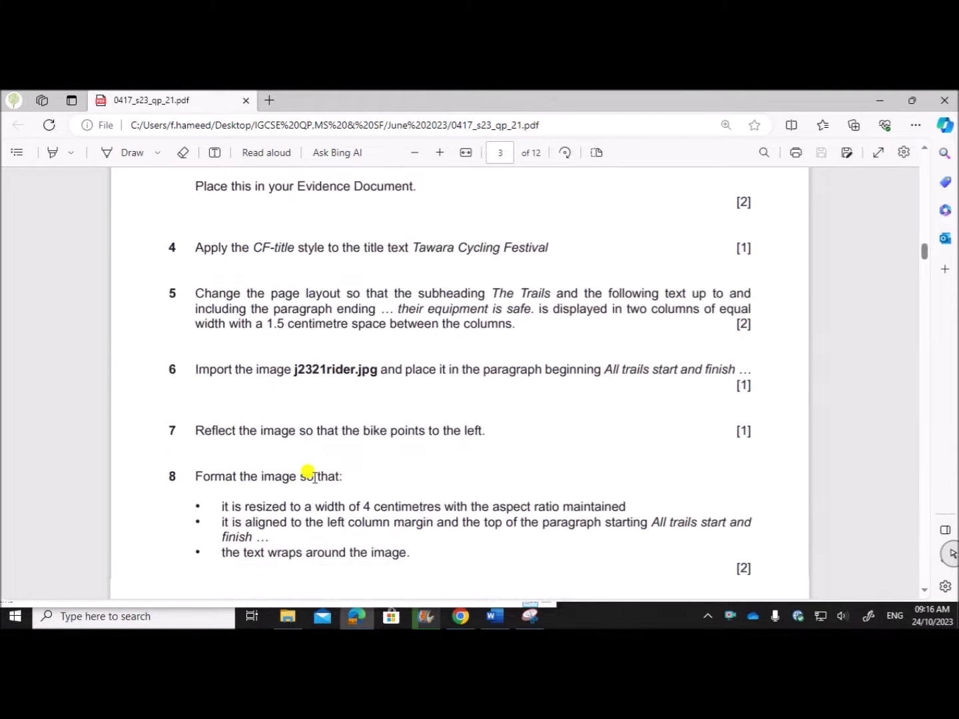
- Find Task 3 – Database in the question paper and read question 15, checking the June 2023 -21 folder for the source files
{"action": "scroll", "coordinate": [314, 476], "scroll_direction": "down", "scroll_amount": 15}
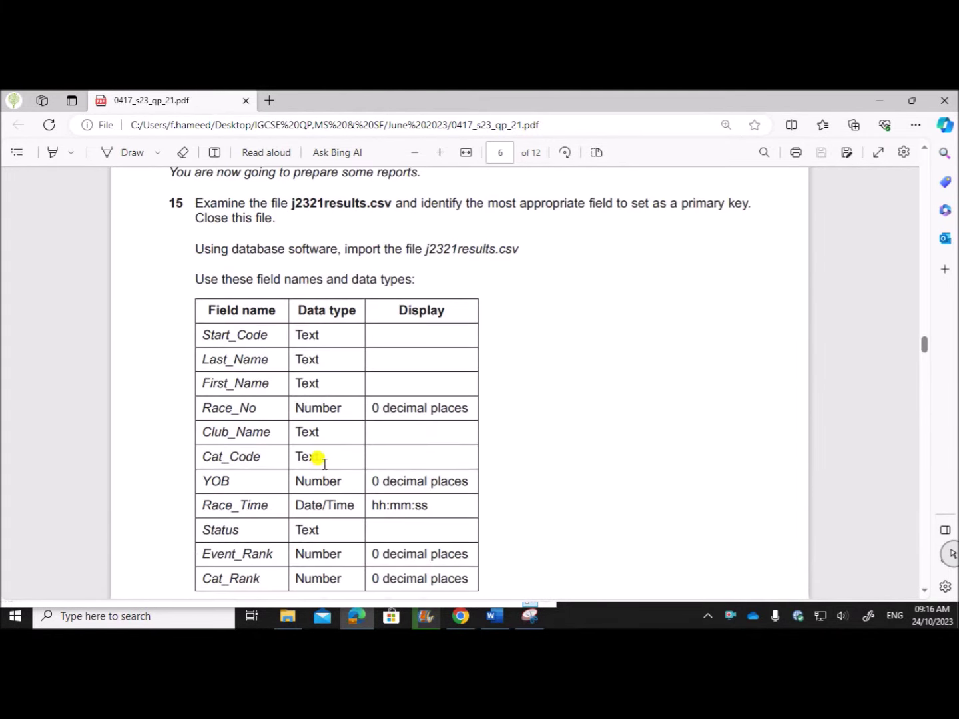
{"action": "scroll", "coordinate": [413, 453], "scroll_direction": "up", "scroll_amount": 3}
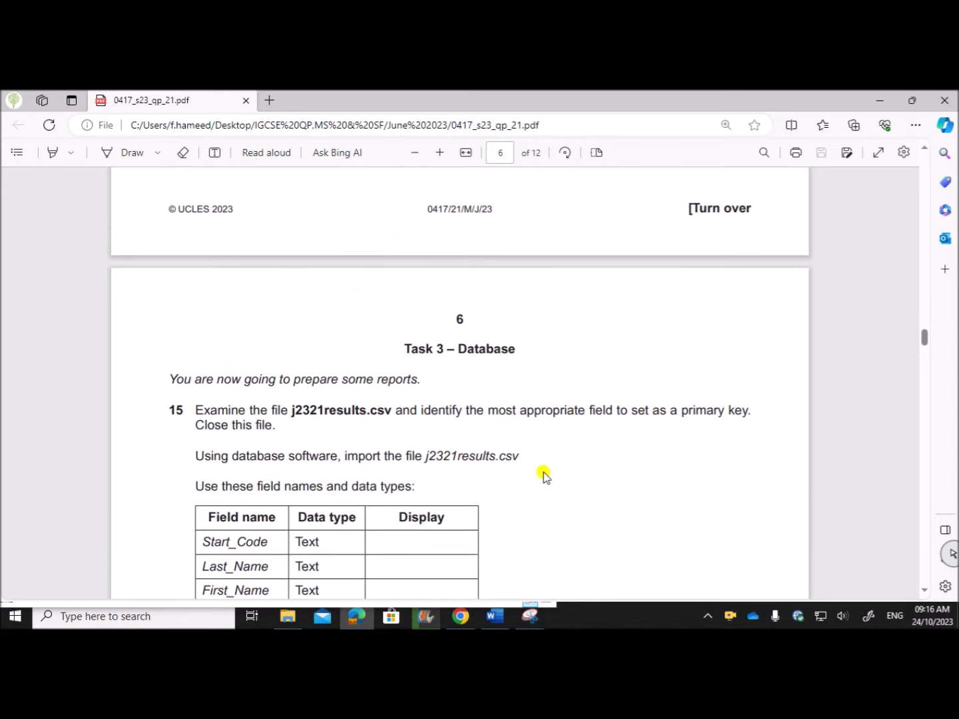
{"action": "scroll", "coordinate": [543, 476], "scroll_direction": "down", "scroll_amount": 2}
{"action": "scroll", "coordinate": [544, 483], "scroll_direction": "up", "scroll_amount": 1}
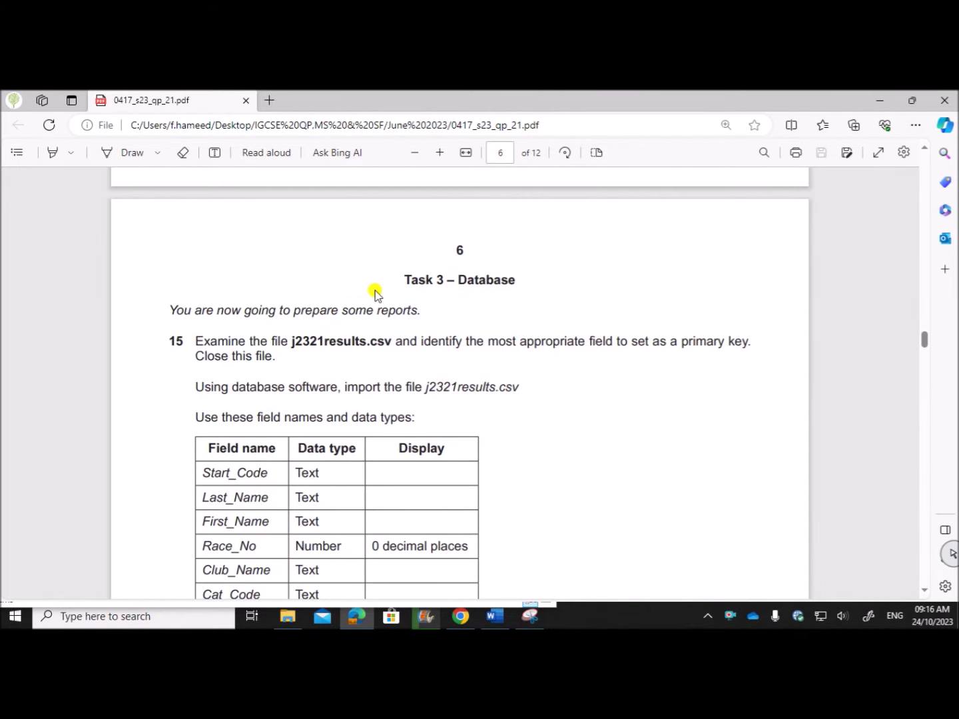
{"action": "left_click_drag", "start_coordinate": [171, 310], "coordinate": [421, 310]}
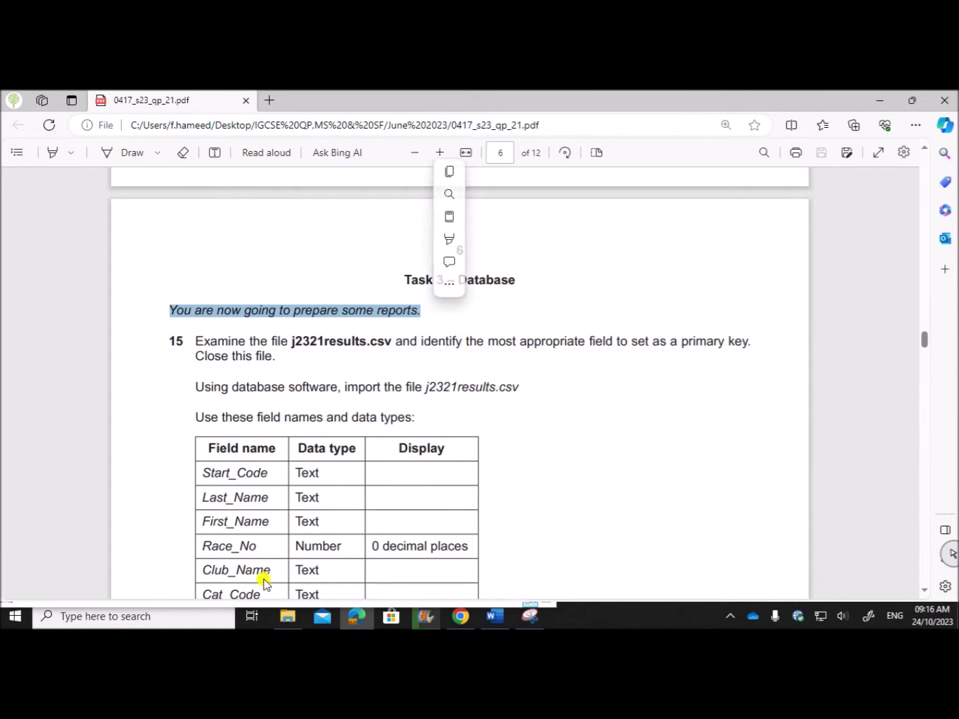
{"action": "left_click", "coordinate": [288, 617]}
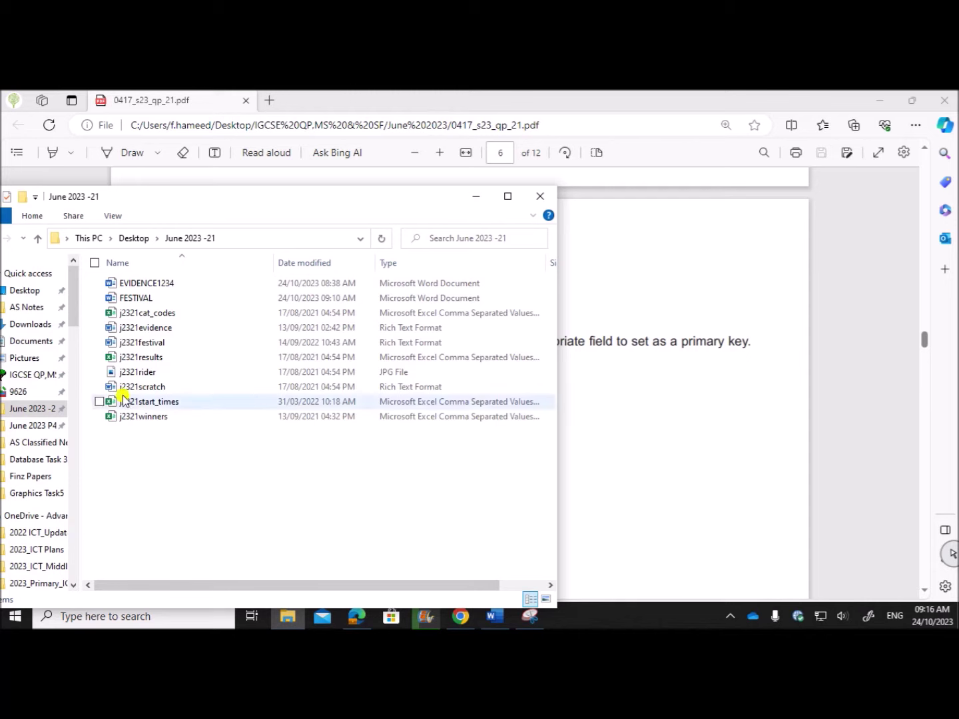
{"action": "left_click", "coordinate": [356, 618]}
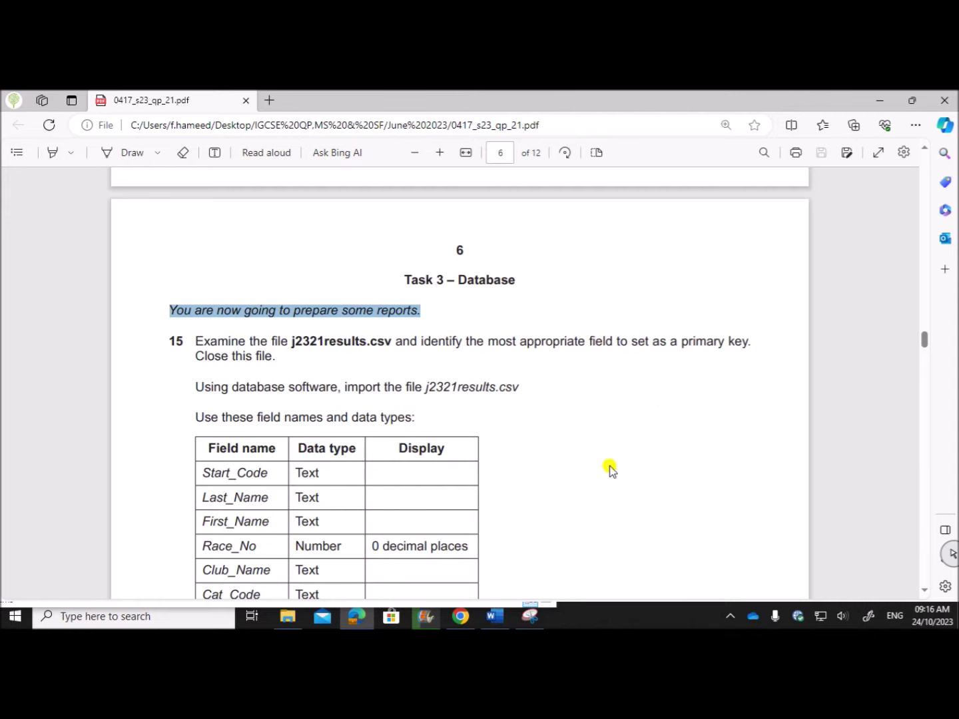
{"action": "scroll", "coordinate": [608, 466], "scroll_direction": "down", "scroll_amount": 2}
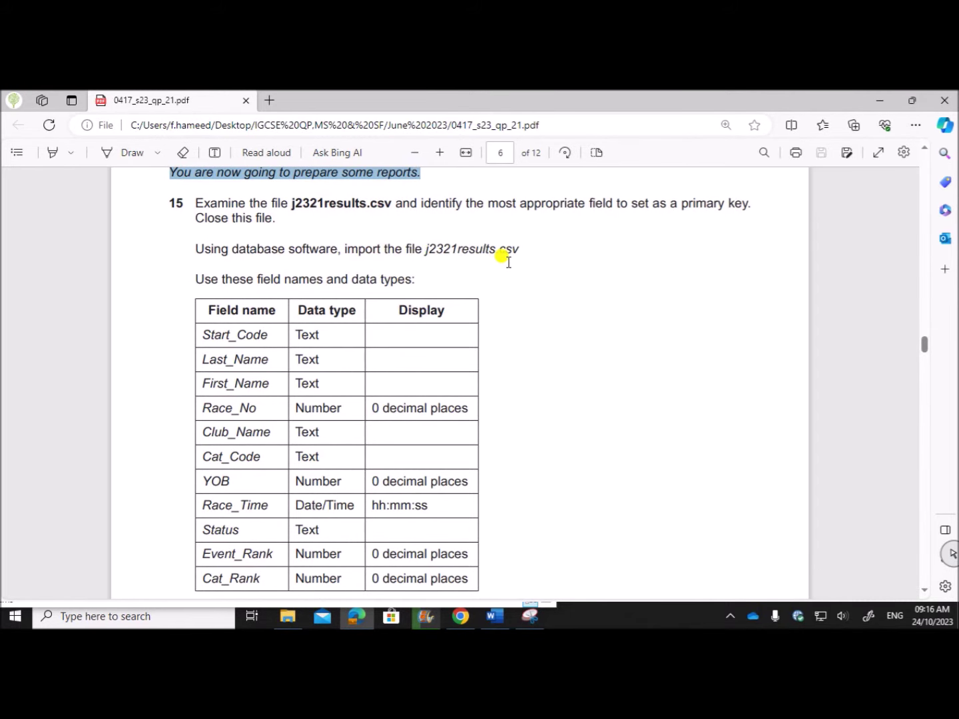
- Launch Microsoft Access
{"action": "left_click", "coordinate": [133, 617]}
{"action": "type", "text": "acc"}
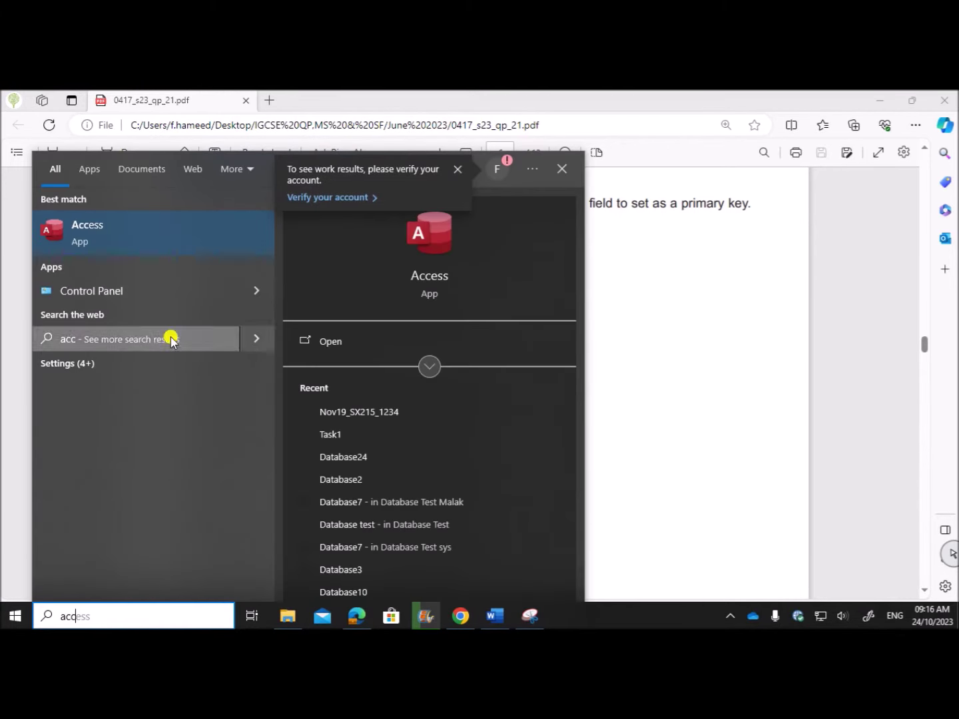
{"action": "key", "text": "Return"}
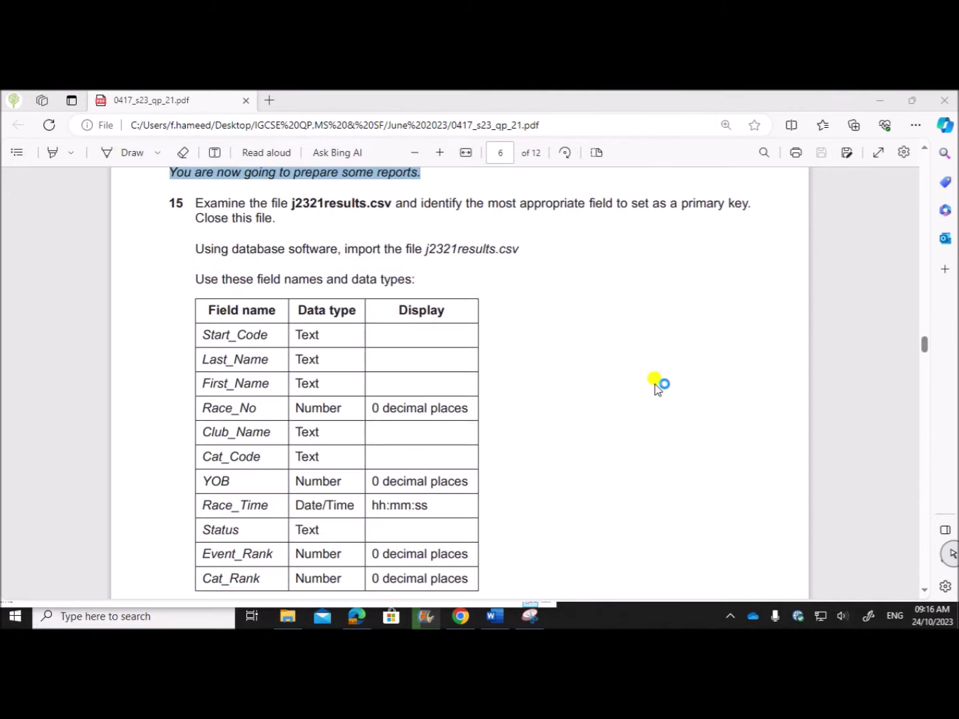
- Open the j2321results CSV file from the June 2023 -21 folder in Excel
{"action": "left_click", "coordinate": [287, 617]}
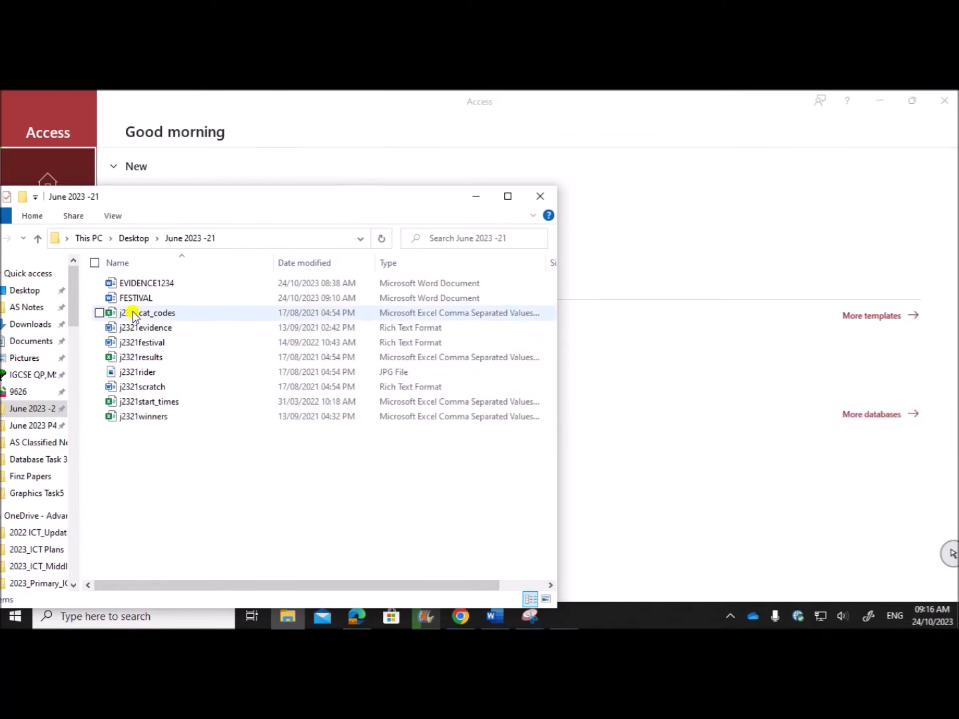
{"action": "left_click", "coordinate": [141, 360]}
{"action": "double_click", "coordinate": [137, 360]}
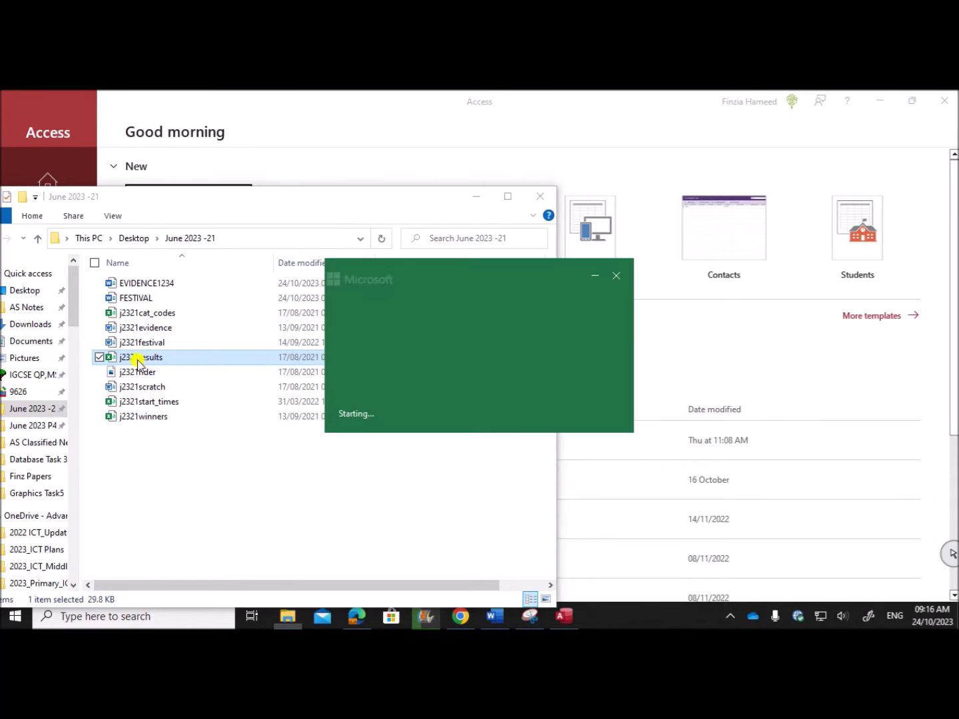
- Compare the Race_No and Start_Code columns to judge which field could serve as the primary key
{"action": "left_click", "coordinate": [248, 364]}
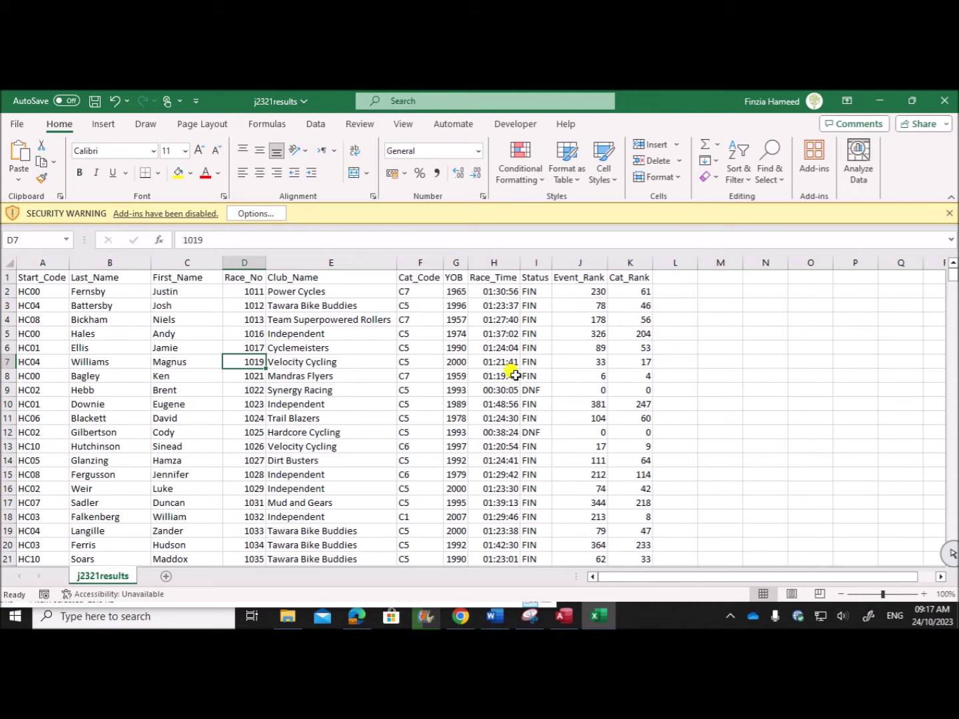
{"action": "left_click", "coordinate": [246, 336]}
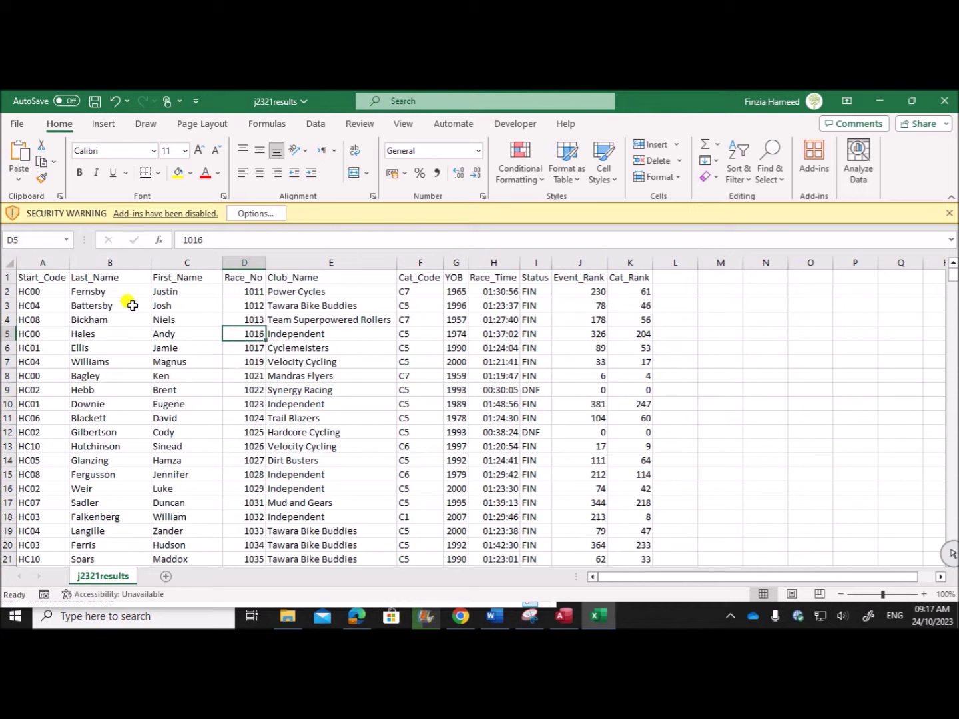
{"action": "left_click", "coordinate": [33, 261]}
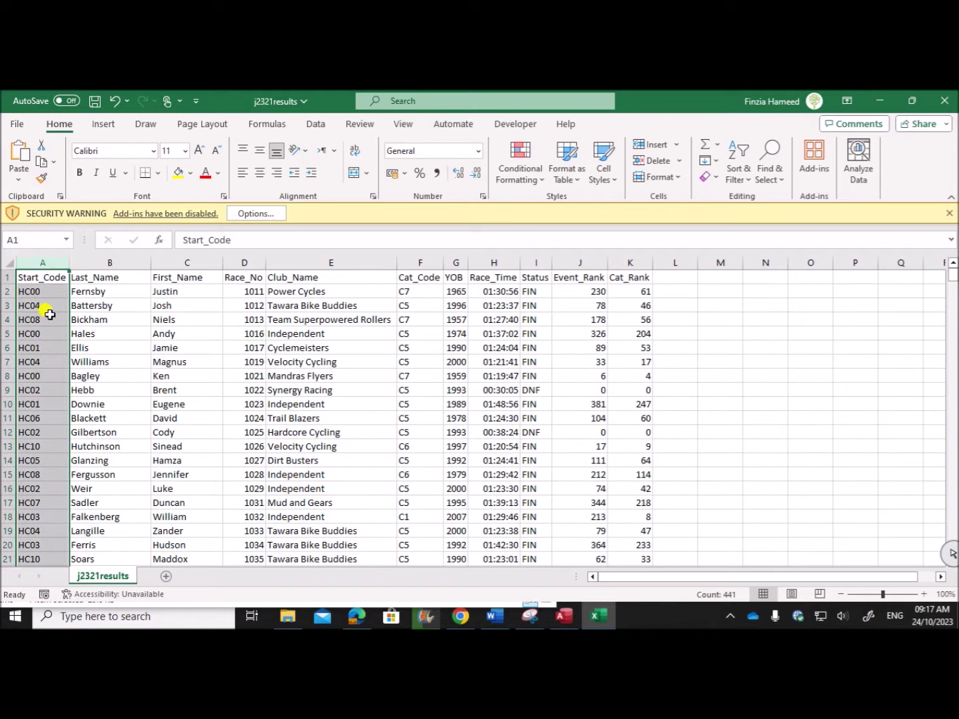
{"action": "left_click", "coordinate": [261, 362]}
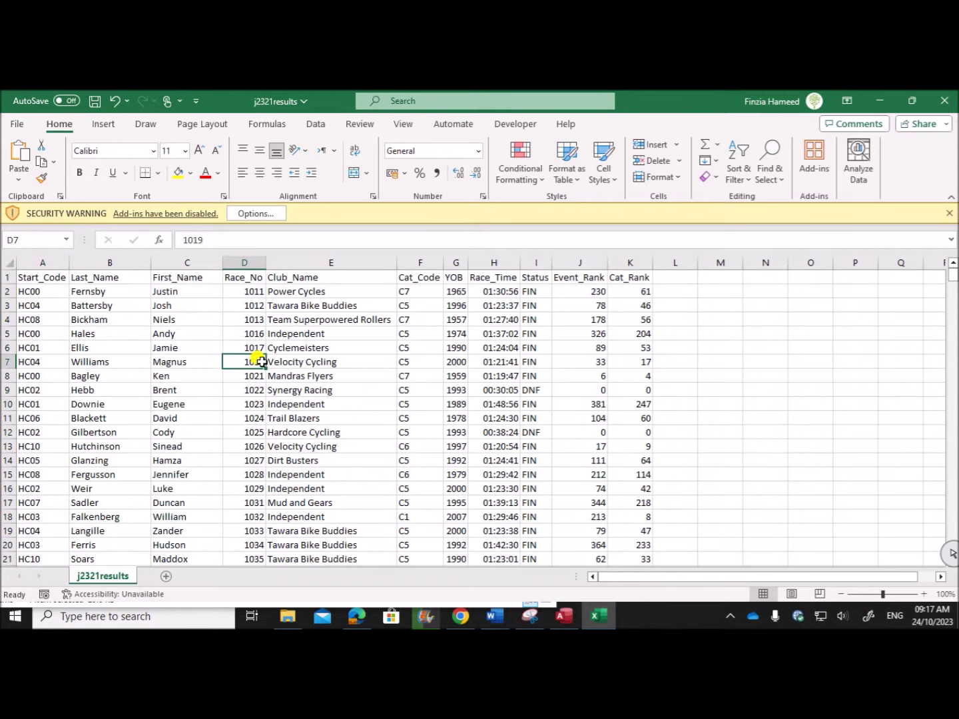
- Check the Race_No column for repeats using a Duplicate Values highlight rule with Light Red Fill with Dark Red Text
{"action": "left_click", "coordinate": [241, 262]}
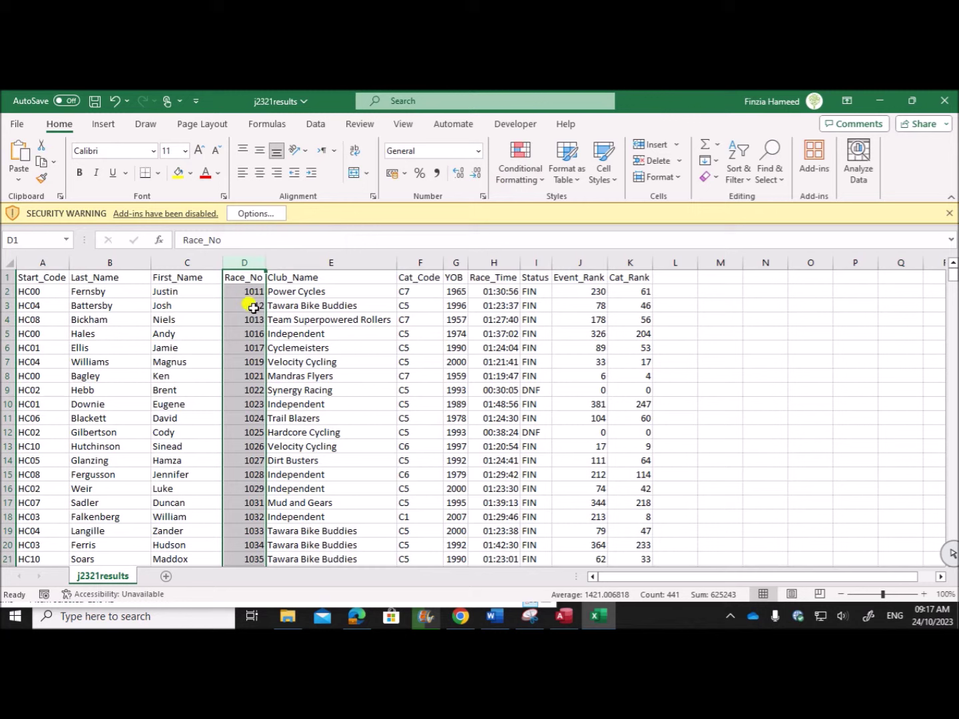
{"action": "left_click", "coordinate": [542, 185]}
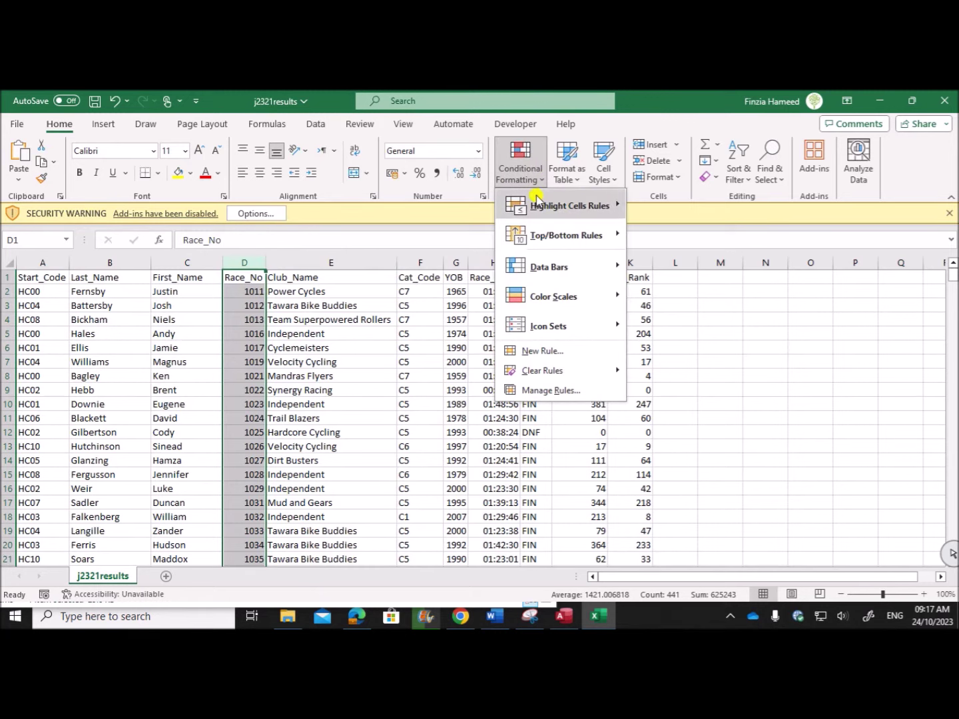
{"action": "mouse_move", "coordinate": [574, 200]}
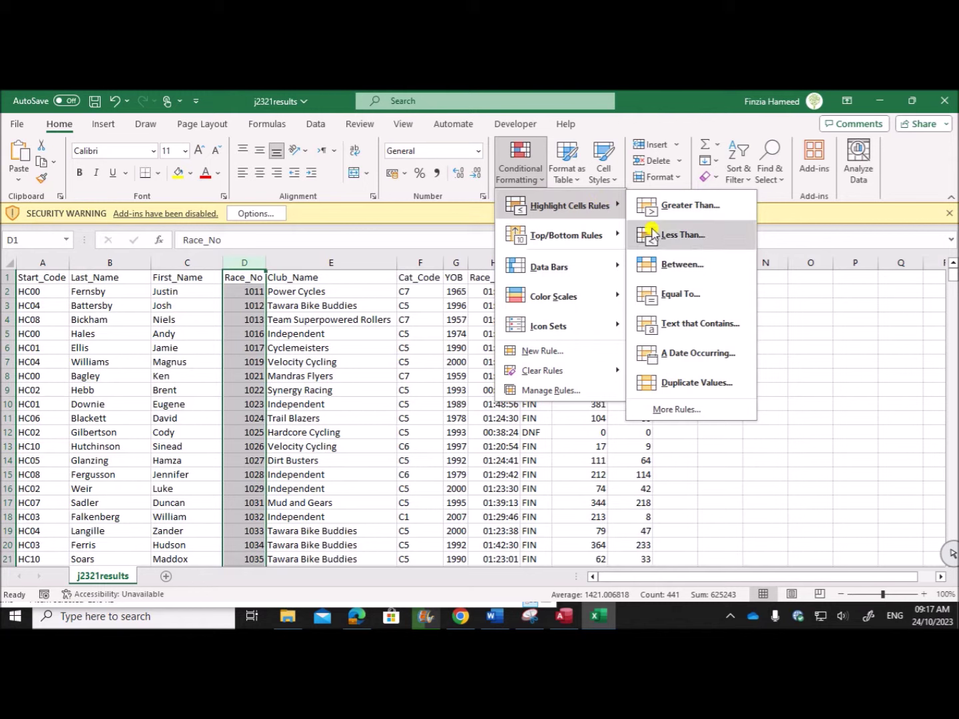
{"action": "left_click", "coordinate": [676, 386]}
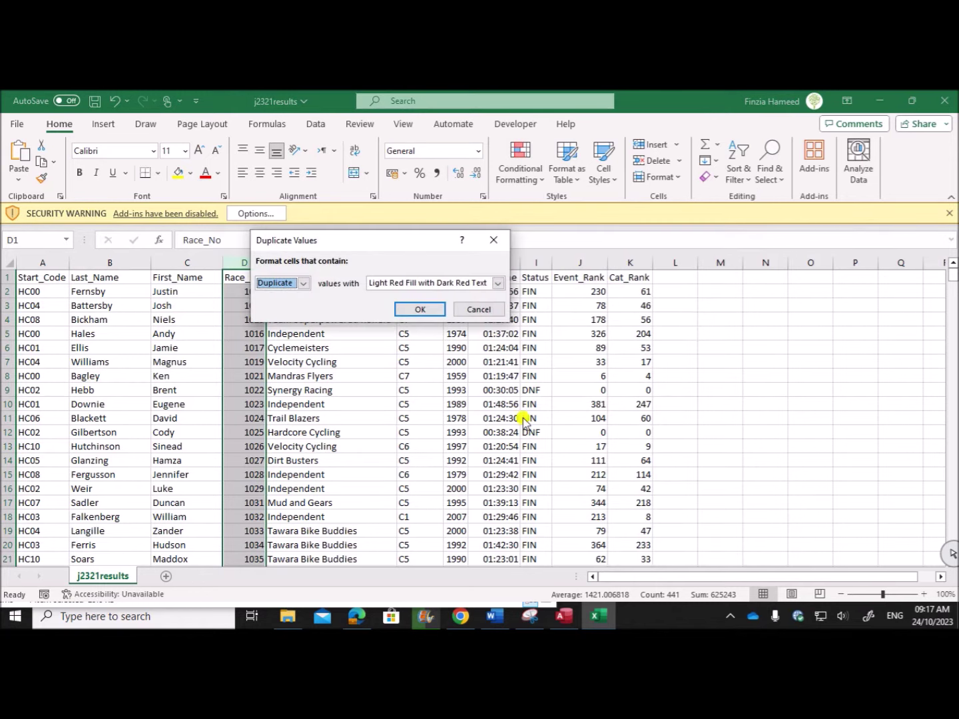
{"action": "left_click", "coordinate": [420, 315]}
{"action": "scroll", "coordinate": [247, 426], "scroll_direction": "down", "scroll_amount": 20}
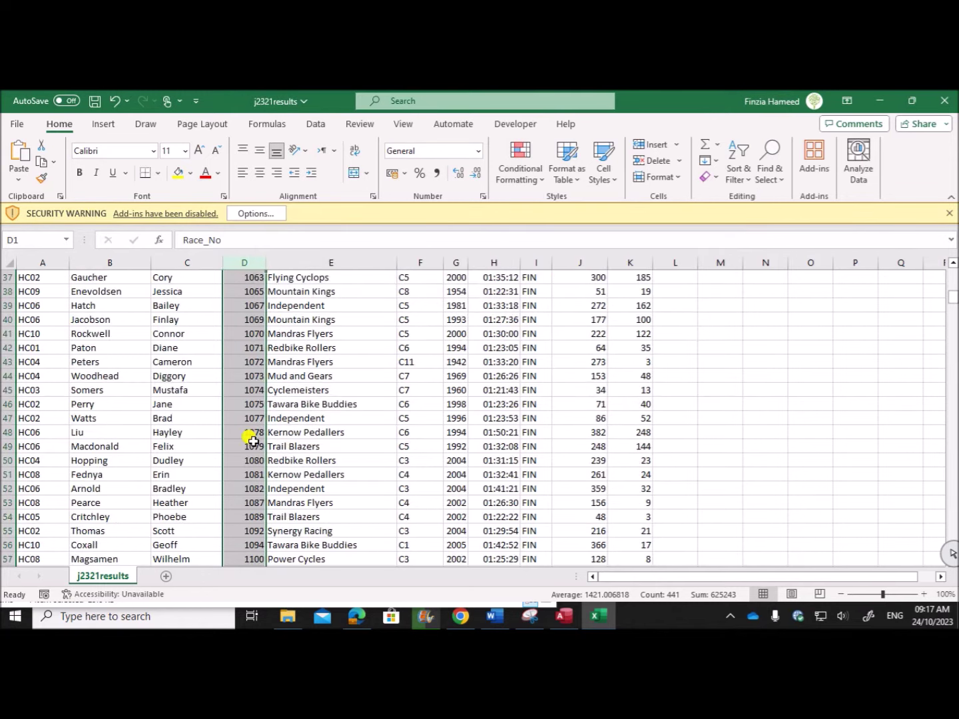
{"action": "scroll", "coordinate": [253, 448], "scroll_direction": "down", "scroll_amount": 20}
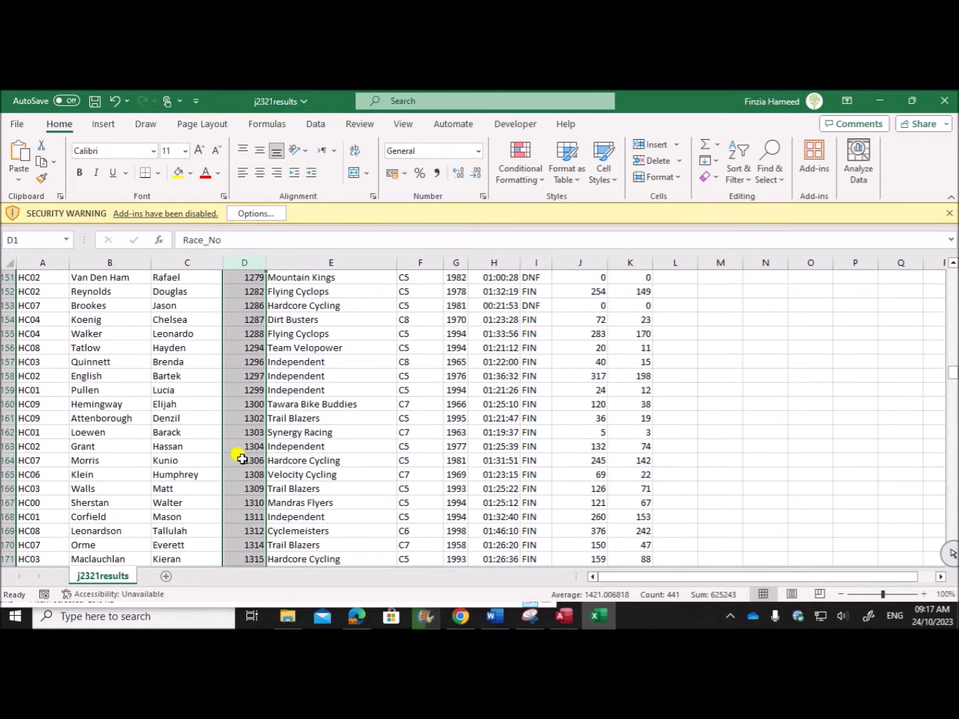
{"action": "scroll", "coordinate": [241, 458], "scroll_direction": "down", "scroll_amount": 20}
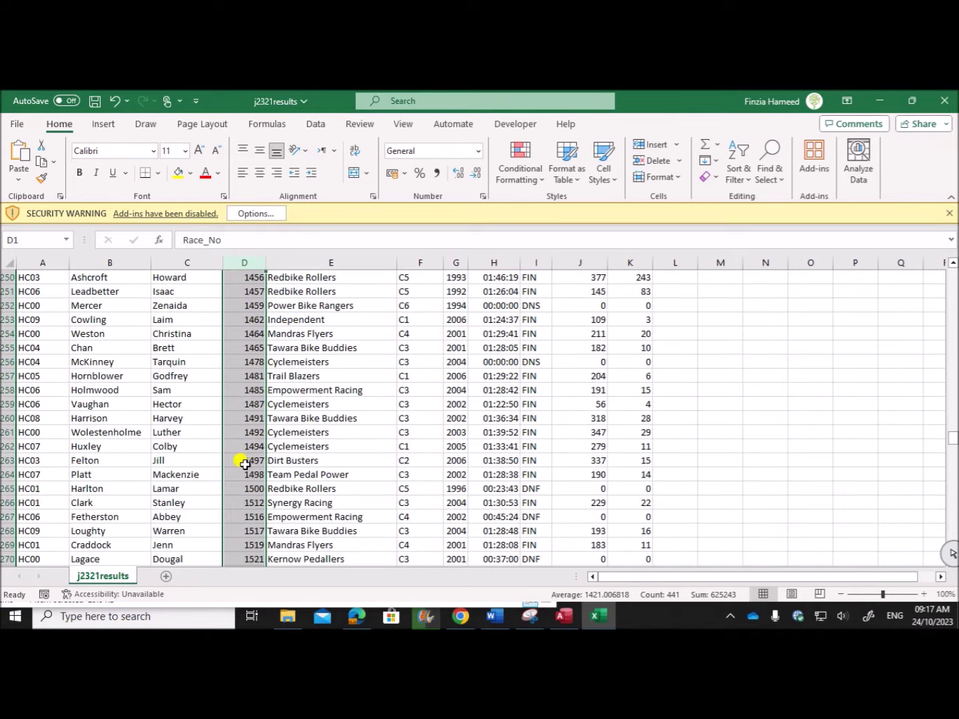
{"action": "left_click_drag", "start_coordinate": [952, 453], "coordinate": [952, 274]}
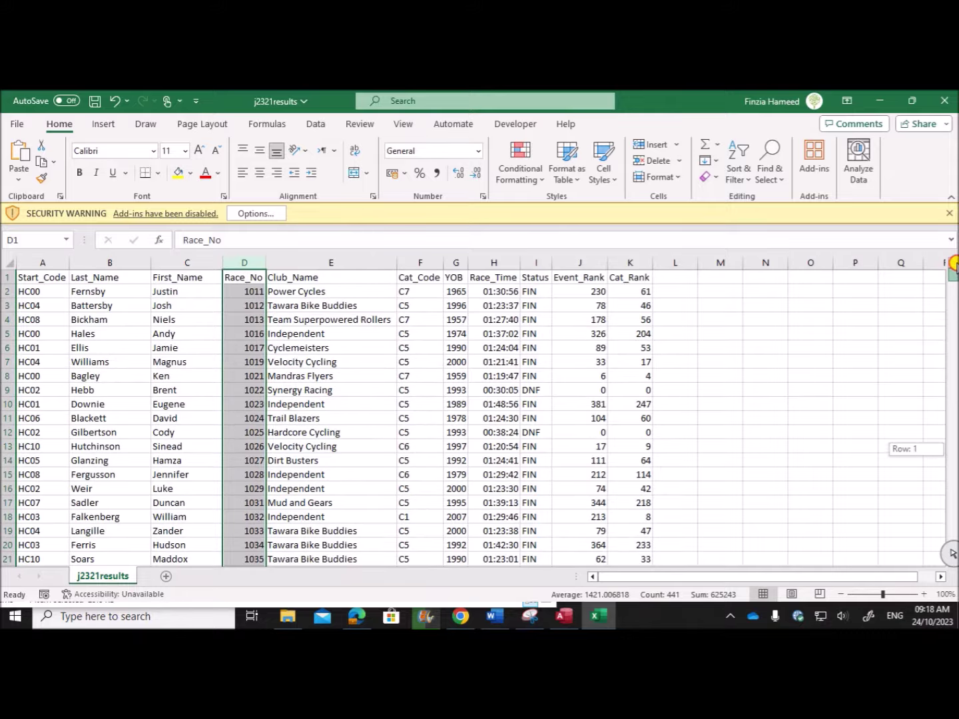
- Dismiss the add-ins warning, close the j2321results workbook without saving, and return to the Access start screen
{"action": "left_click", "coordinate": [949, 214]}
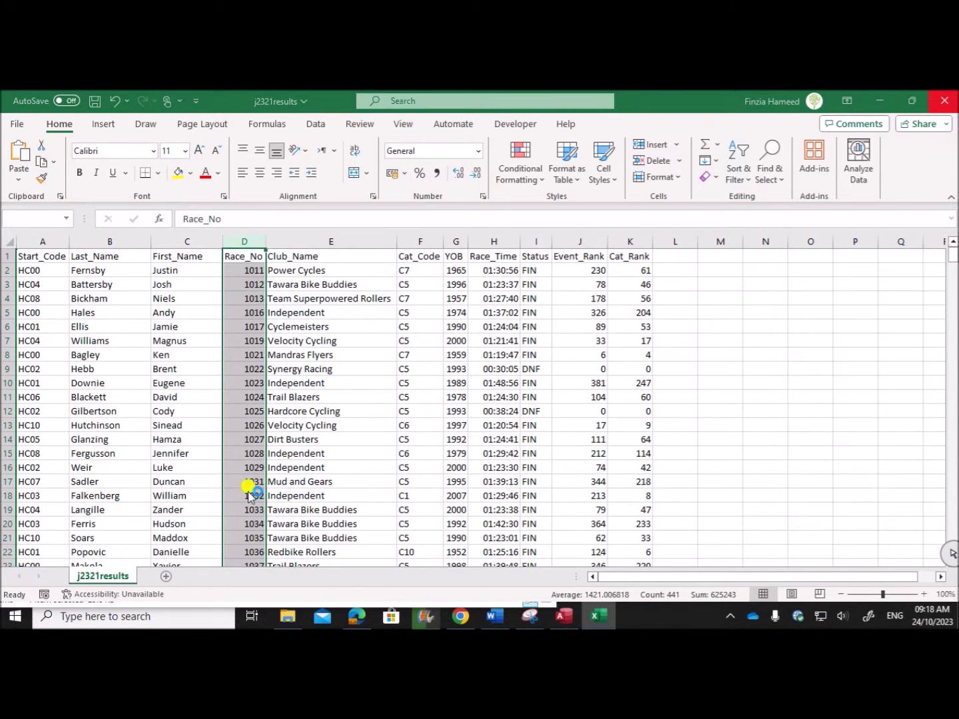
{"action": "left_click", "coordinate": [500, 373]}
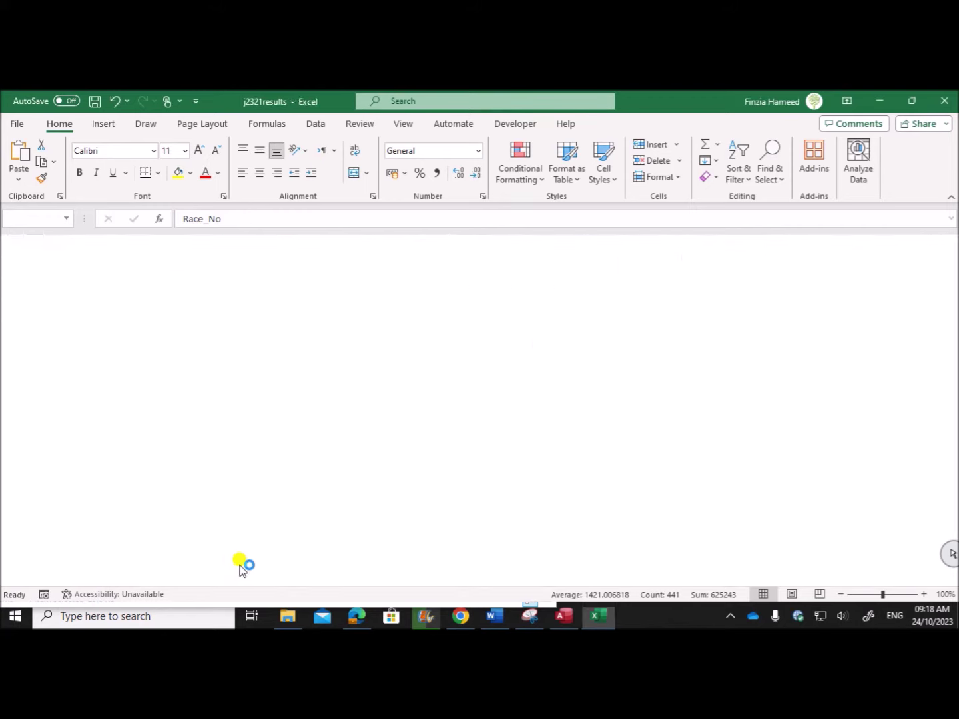
{"action": "left_click", "coordinate": [541, 198]}
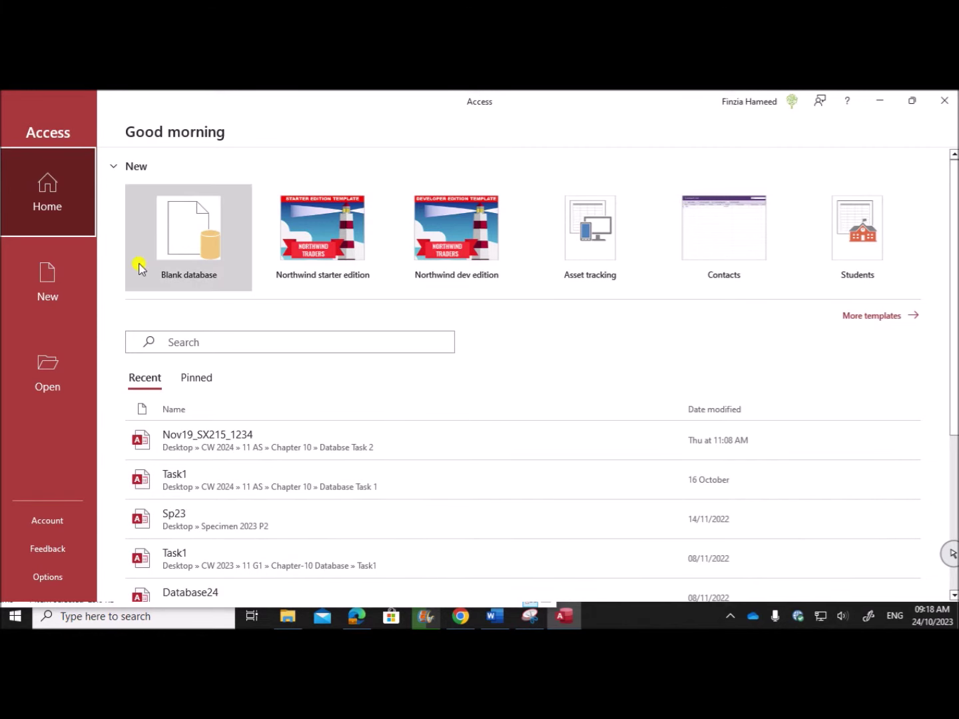
- Start a blank database and choose the June 2023 -21 folder on the Desktop as its save location
{"action": "left_click", "coordinate": [195, 227]}
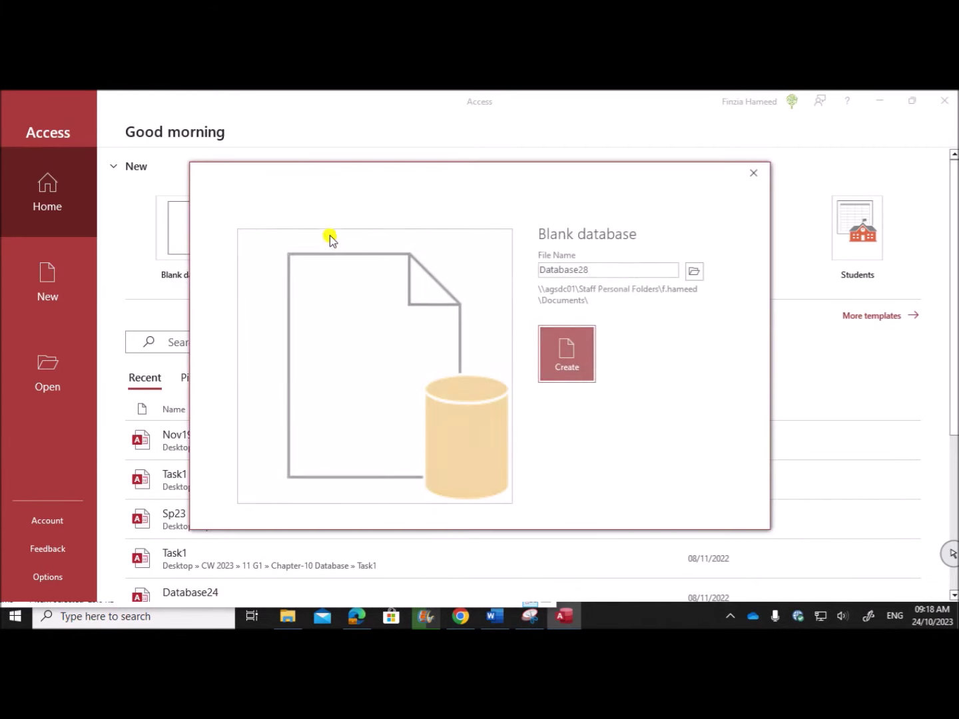
{"action": "left_click", "coordinate": [693, 271]}
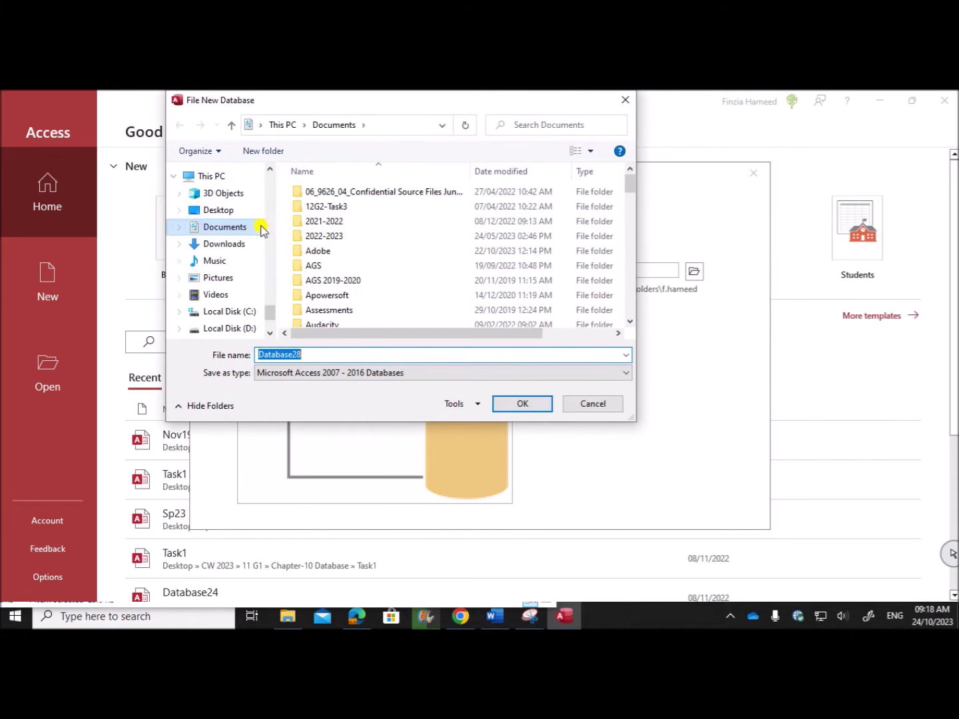
{"action": "scroll", "coordinate": [260, 303], "scroll_direction": "up", "scroll_amount": 6}
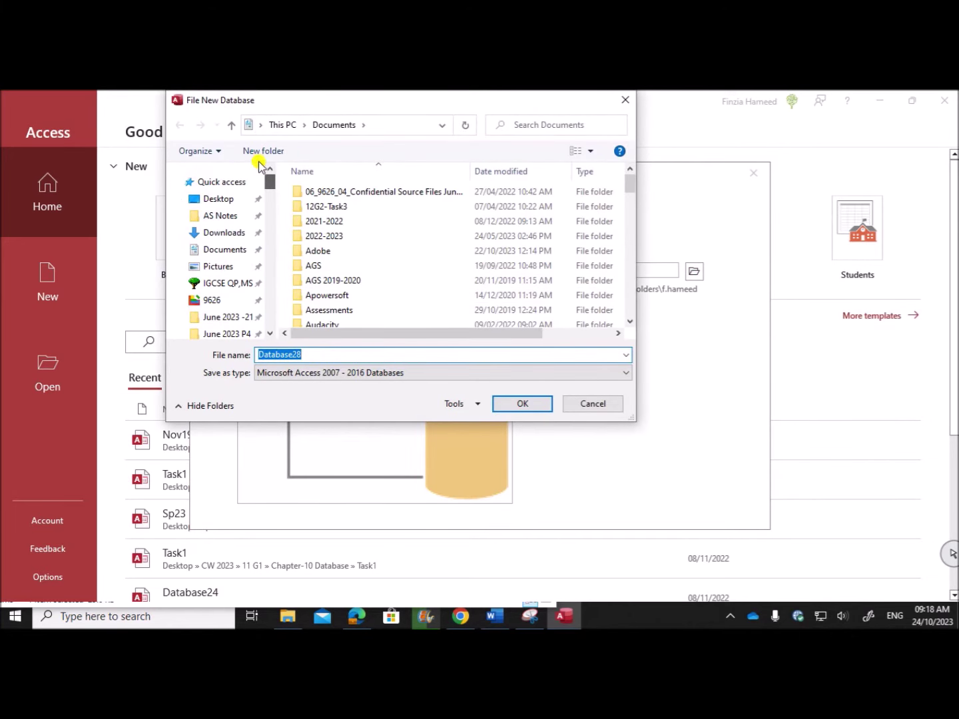
{"action": "left_click", "coordinate": [231, 317]}
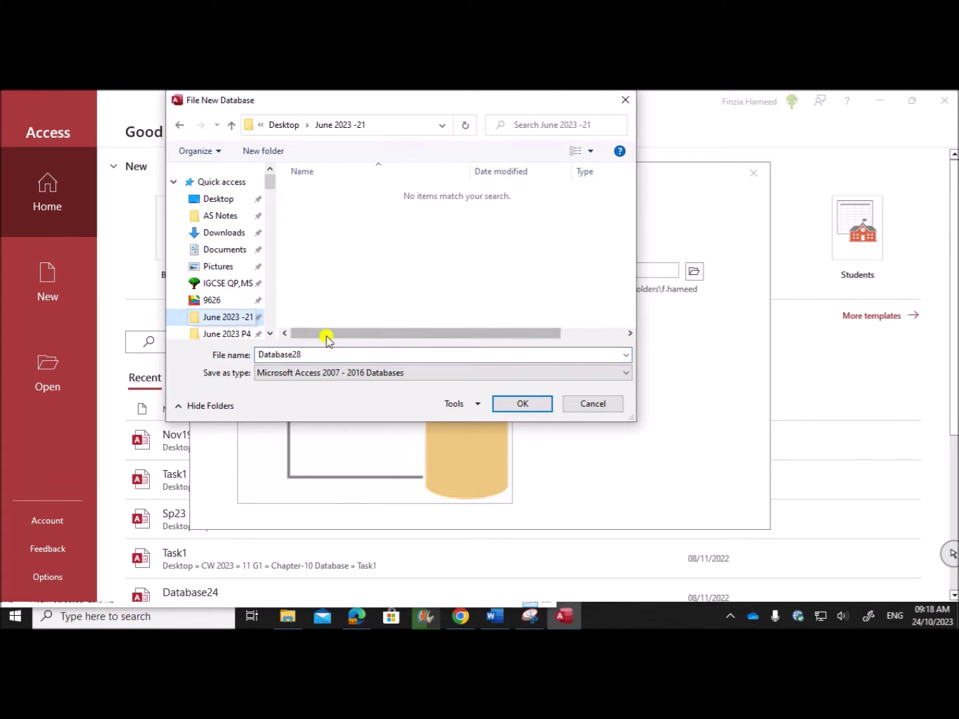
{"action": "double_click", "coordinate": [311, 350]}
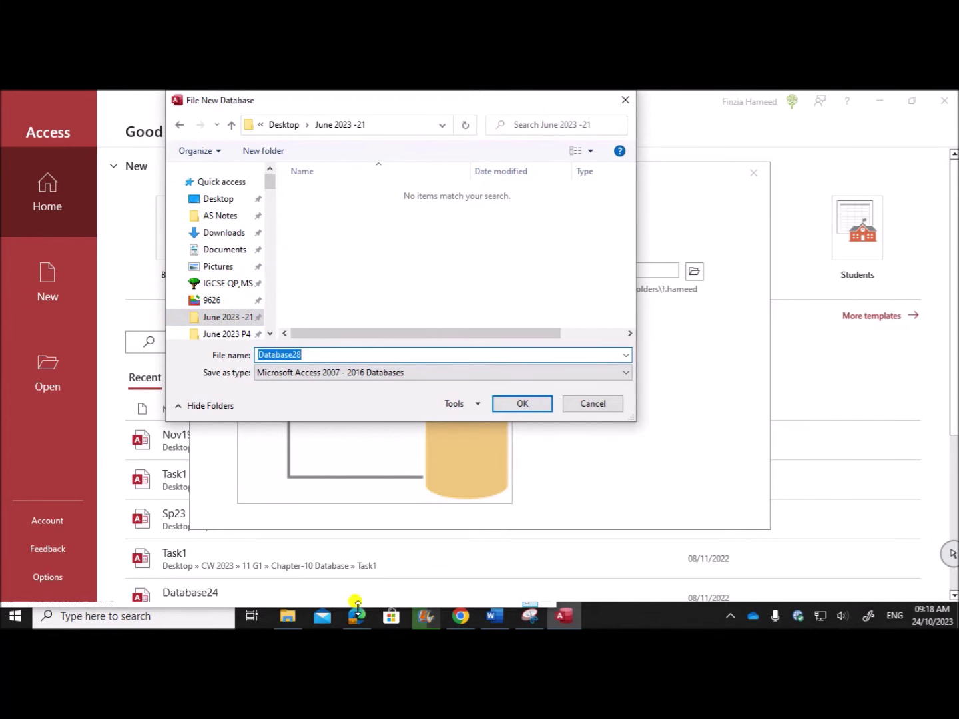
- Review question 15's primary key, saving and evidence screenshot requirements in the question paper, and return to the new database's save dialog
{"action": "key", "text": "alt+Tab"}
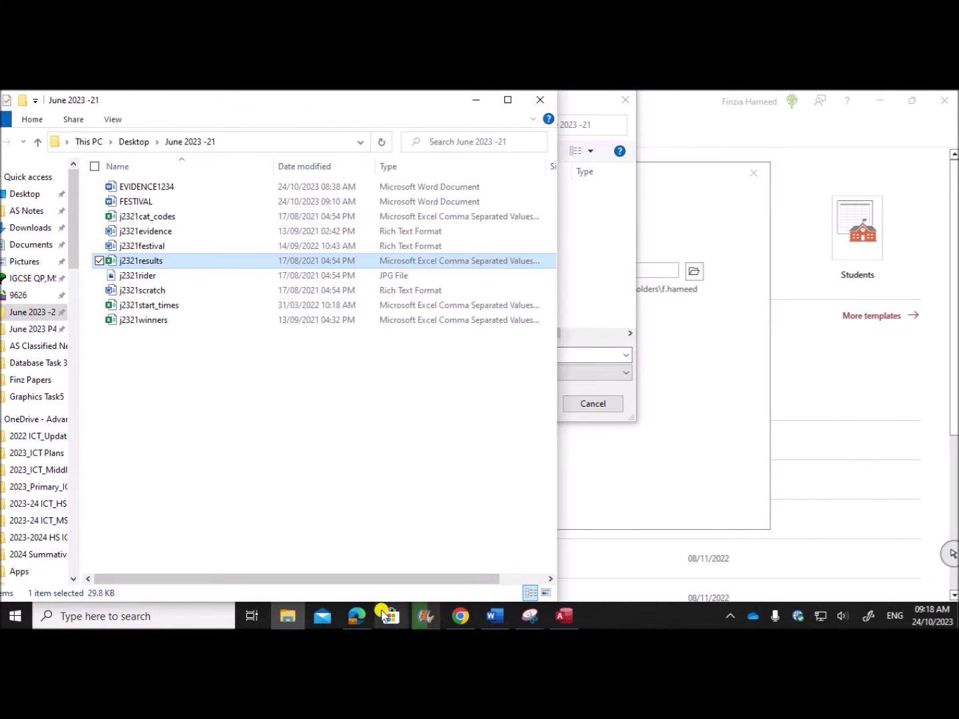
{"action": "left_click", "coordinate": [359, 615]}
{"action": "scroll", "coordinate": [499, 453], "scroll_direction": "down", "scroll_amount": 5}
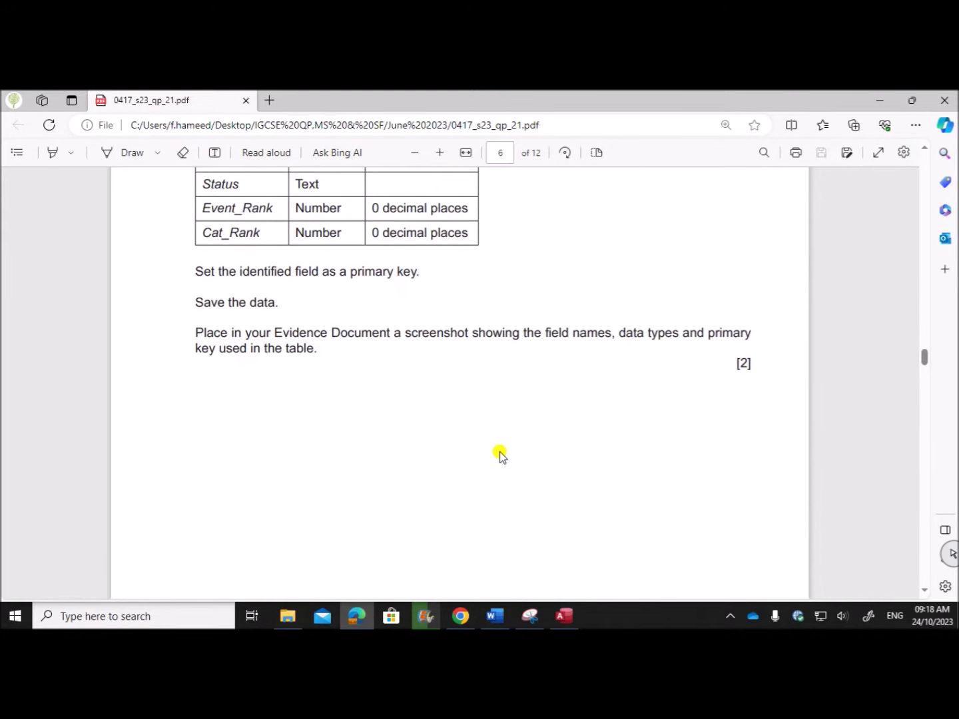
{"action": "mouse_move", "coordinate": [500, 620]}
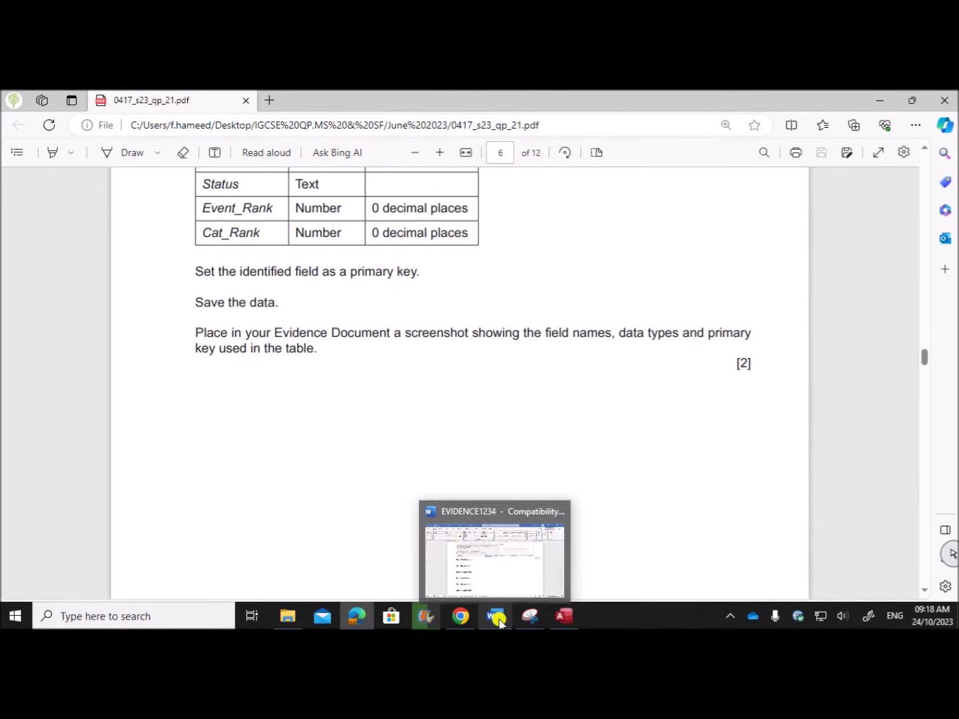
{"action": "left_click", "coordinate": [563, 615]}
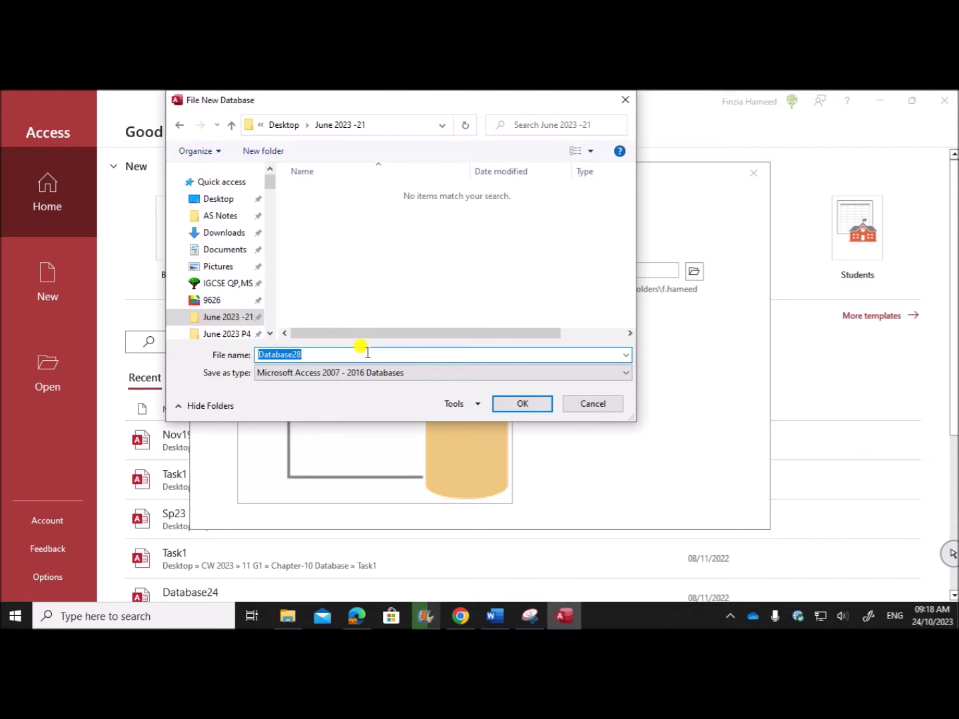
- Name the new database J23-21, create it in the chosen folder, and close its empty starting table
{"action": "type", "text": "j"}
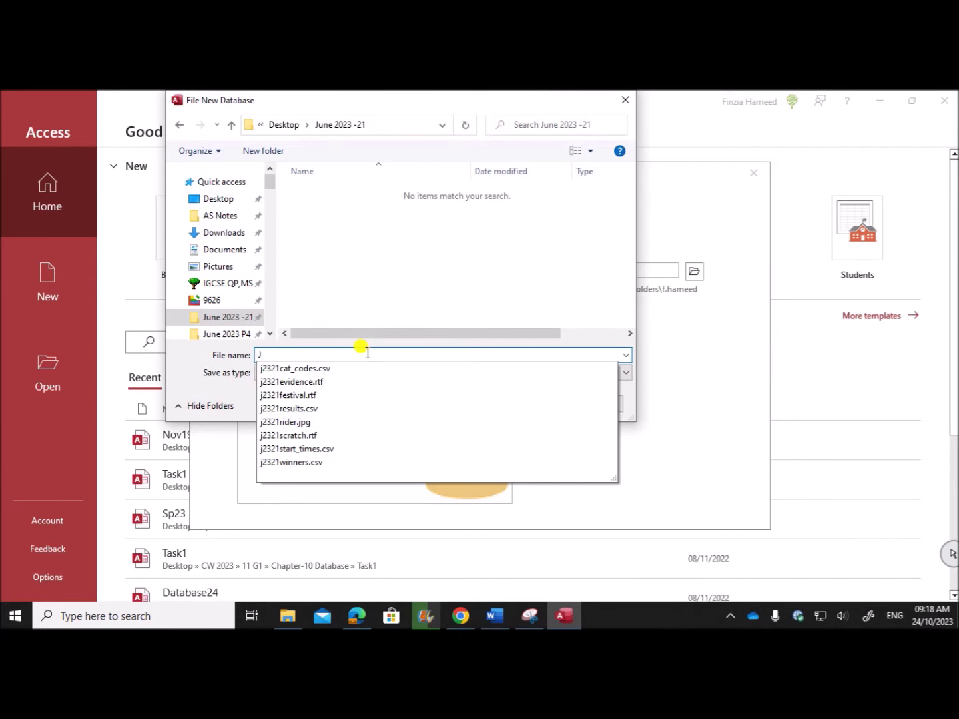
{"action": "type", "text": "23-21"}
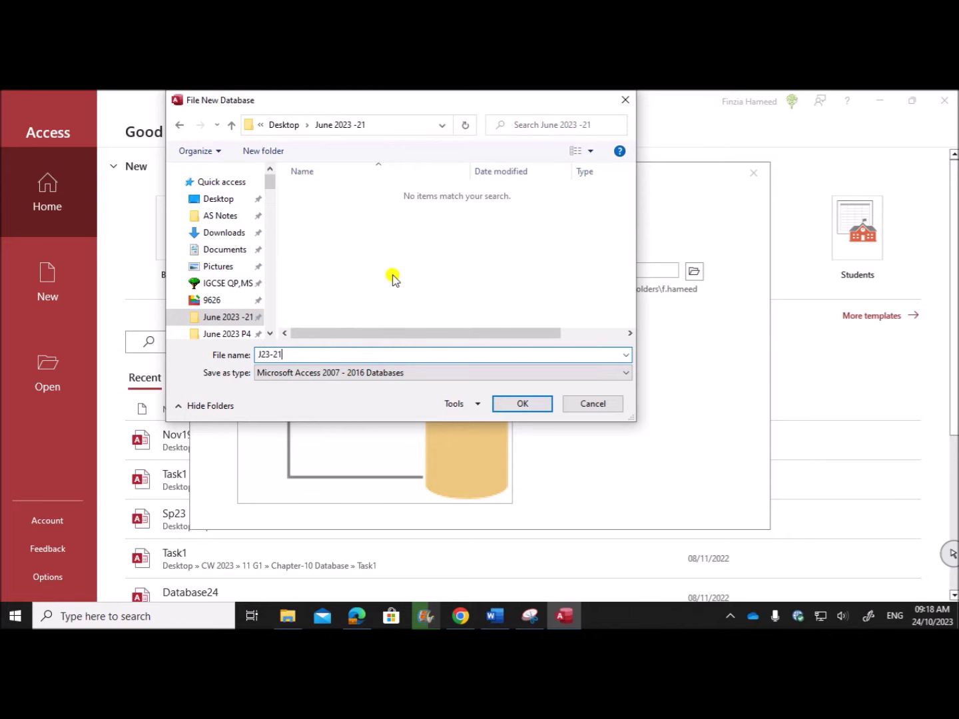
{"action": "left_click", "coordinate": [522, 403]}
{"action": "left_click", "coordinate": [578, 357]}
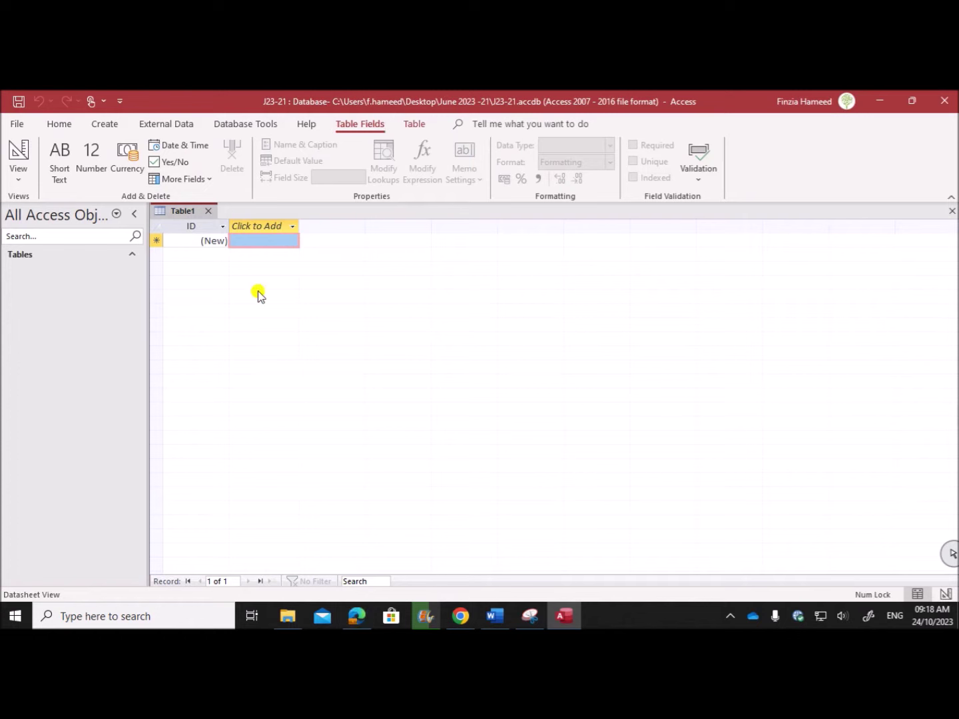
{"action": "left_click", "coordinate": [211, 211]}
- Check question 15's field list in the question paper, then return to Access and start a text file import, browsing for its source
{"action": "left_click", "coordinate": [357, 616]}
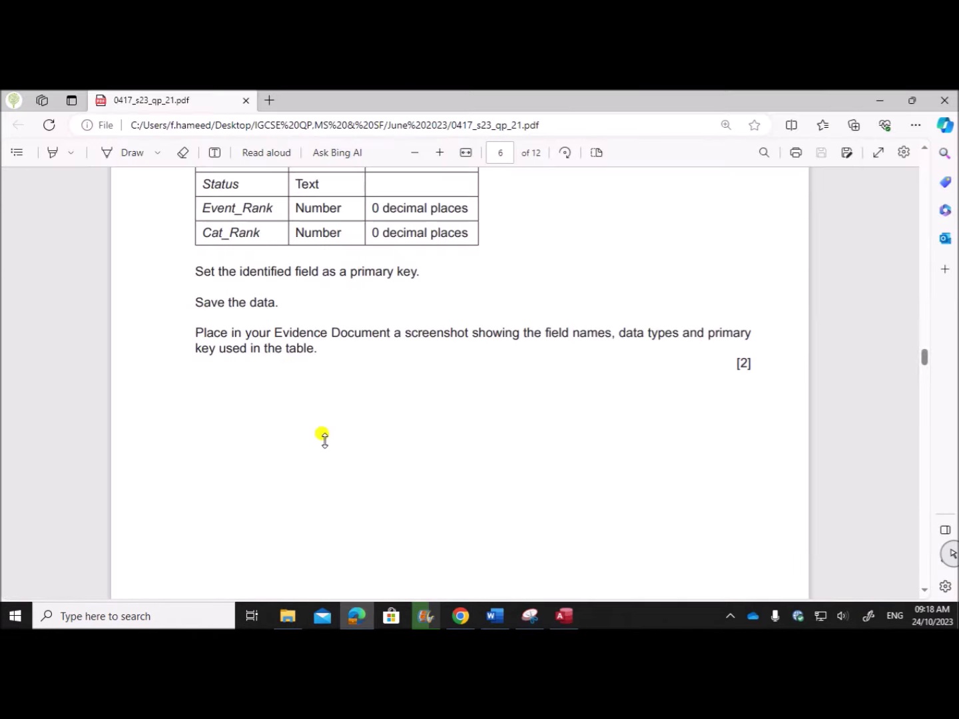
{"action": "scroll", "coordinate": [321, 422], "scroll_direction": "up", "scroll_amount": 5}
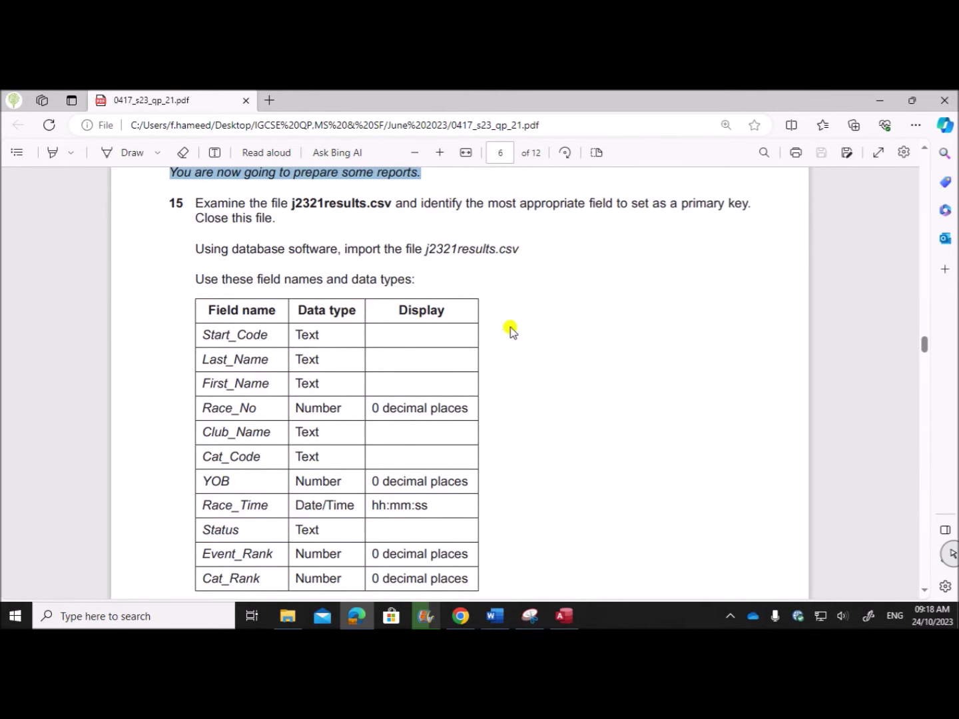
{"action": "left_click", "coordinate": [565, 616]}
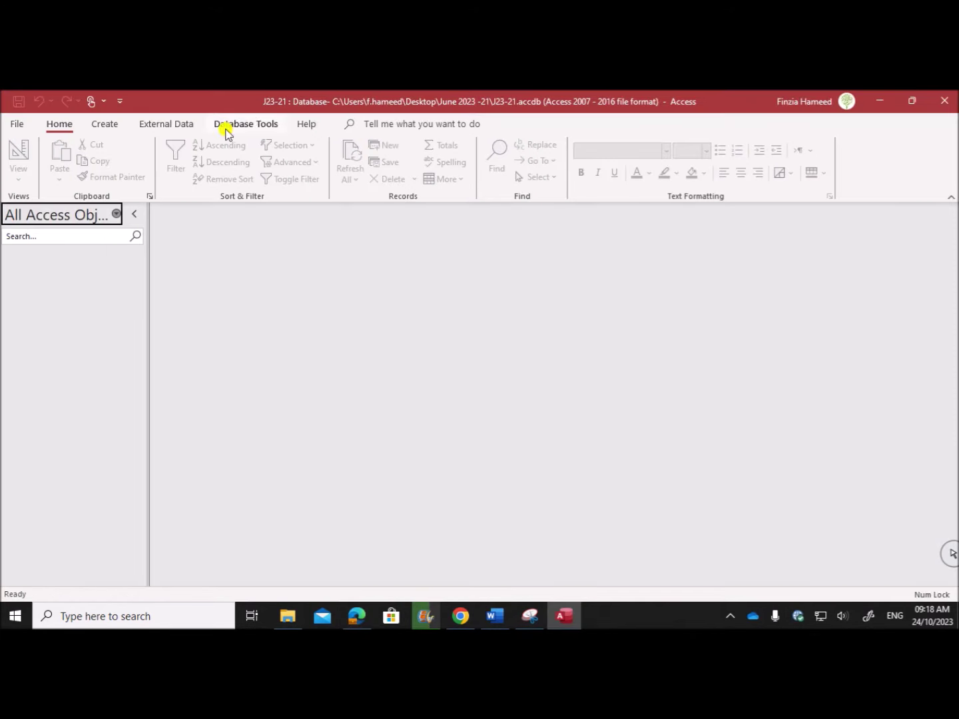
{"action": "left_click", "coordinate": [172, 125]}
{"action": "left_click", "coordinate": [28, 180]}
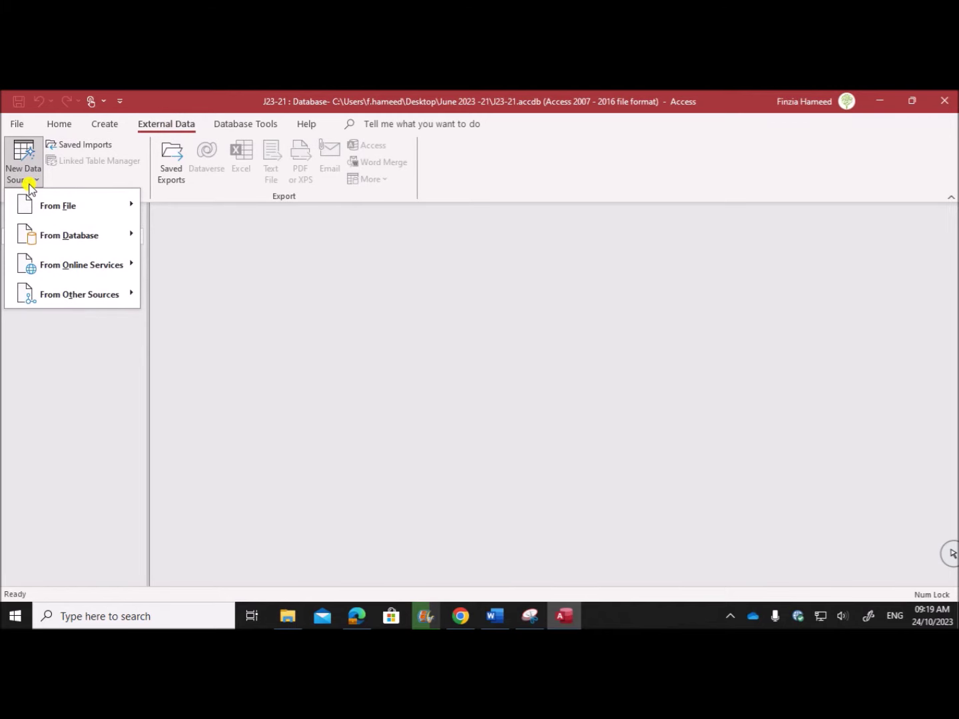
{"action": "mouse_move", "coordinate": [75, 207]}
{"action": "left_click", "coordinate": [181, 291]}
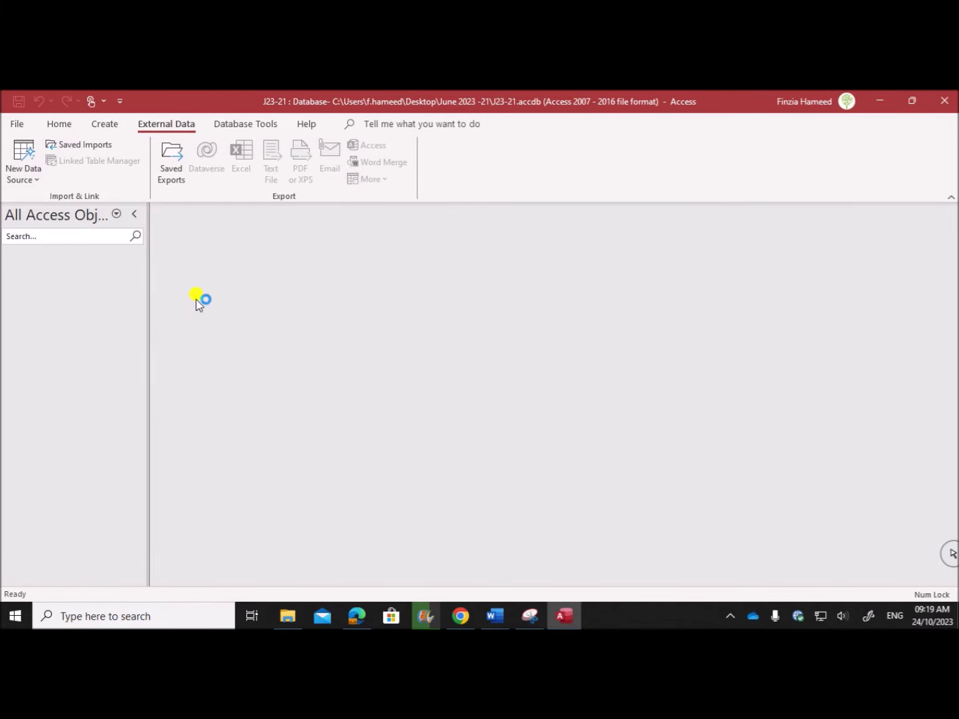
{"action": "left_click", "coordinate": [698, 251]}
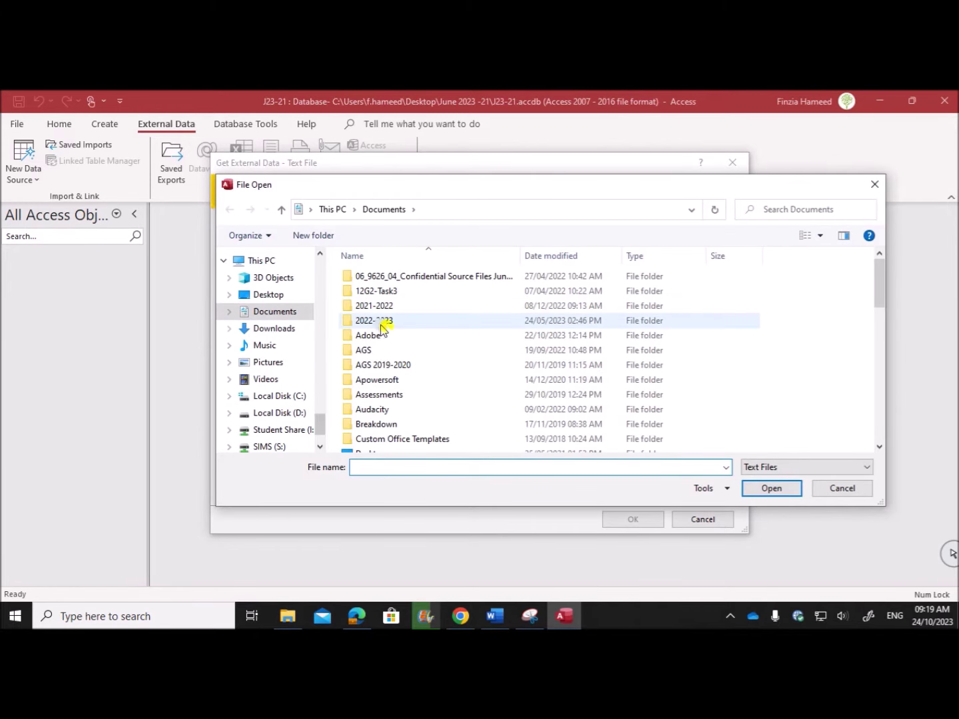
- Choose j2321results from the June 2023 -21 folder as the source file and start the Import Text Wizard
{"action": "scroll", "coordinate": [383, 390], "scroll_direction": "down", "scroll_amount": 3}
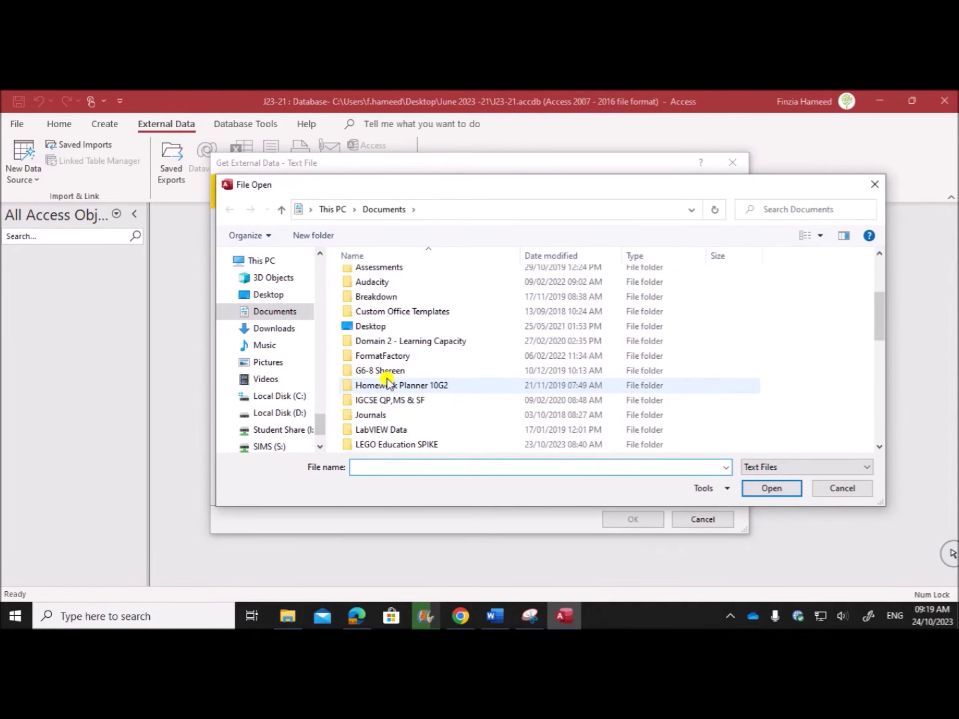
{"action": "scroll", "coordinate": [388, 376], "scroll_direction": "down", "scroll_amount": 6}
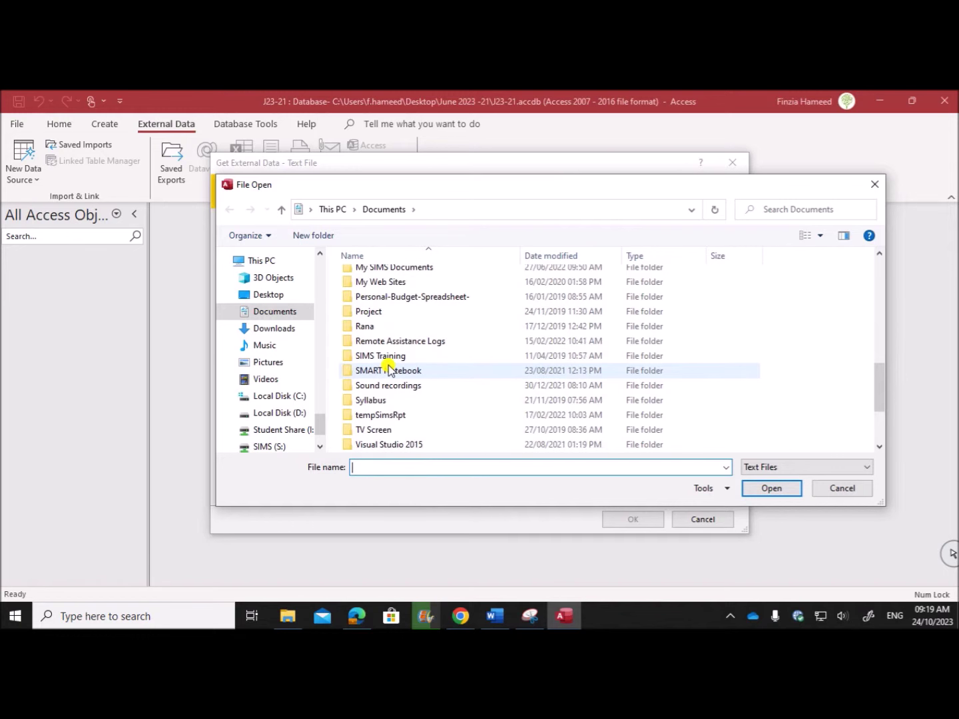
{"action": "left_click_drag", "start_coordinate": [321, 414], "coordinate": [323, 257]}
{"action": "left_click", "coordinate": [267, 402]}
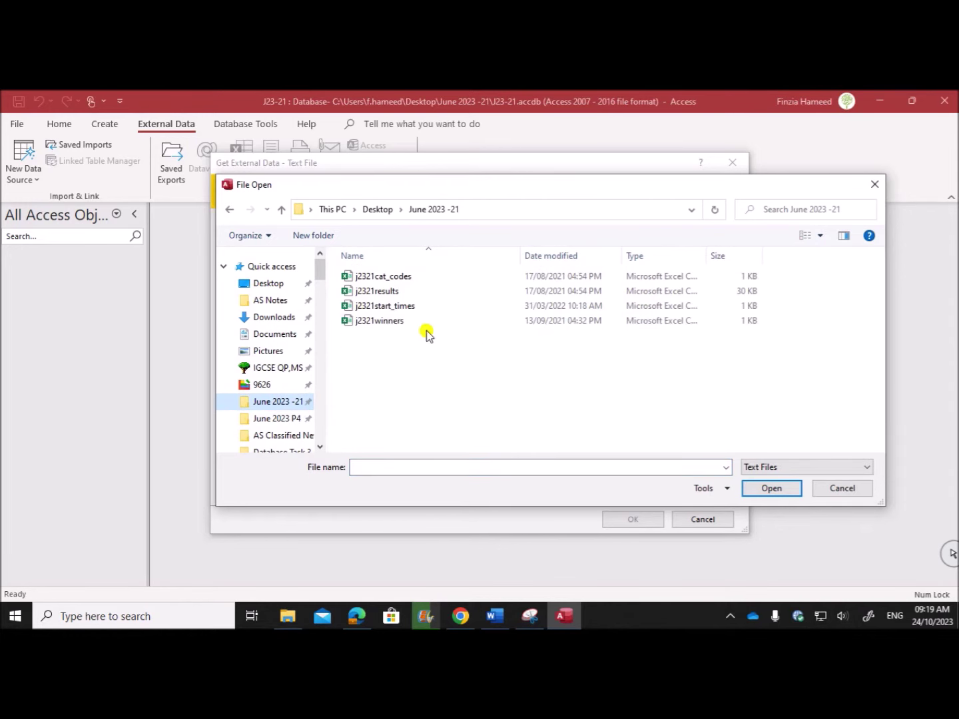
{"action": "left_click", "coordinate": [376, 291]}
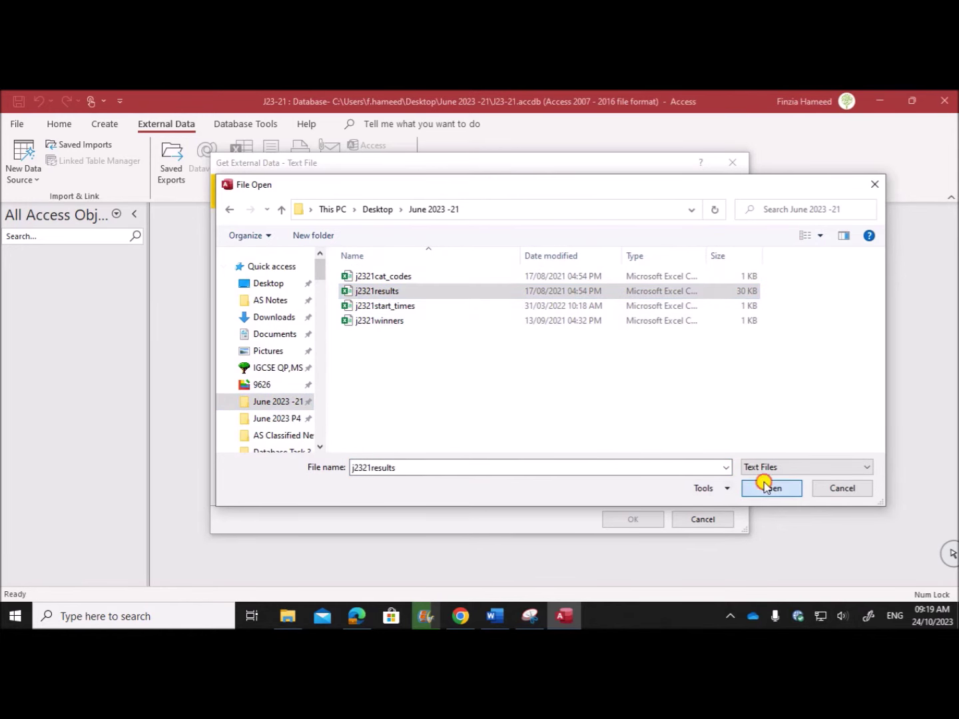
{"action": "left_click", "coordinate": [765, 489]}
{"action": "left_click", "coordinate": [619, 519]}
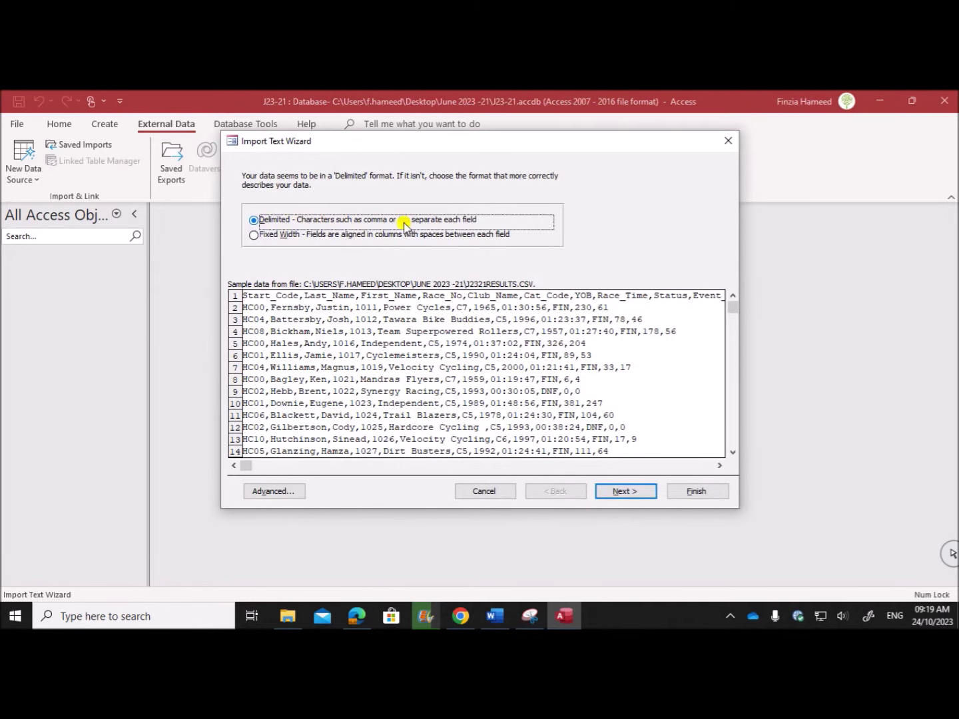
- Import the text as comma-delimited with field names in the first row, and choose Race_No as the primary key
{"action": "left_click", "coordinate": [622, 492]}
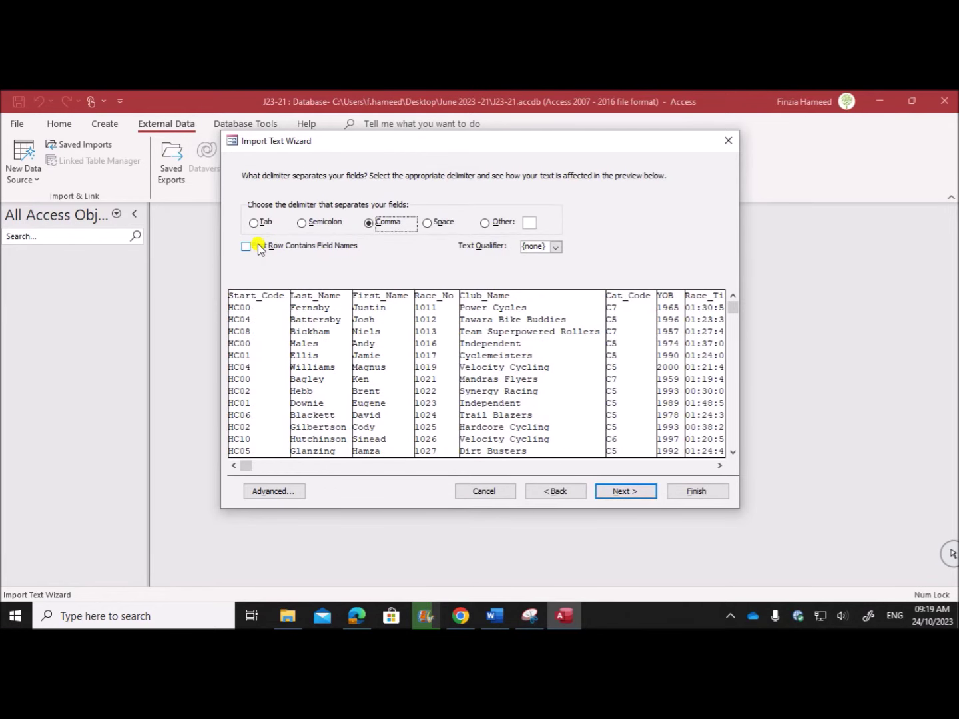
{"action": "left_click", "coordinate": [260, 247]}
{"action": "left_click", "coordinate": [632, 491]}
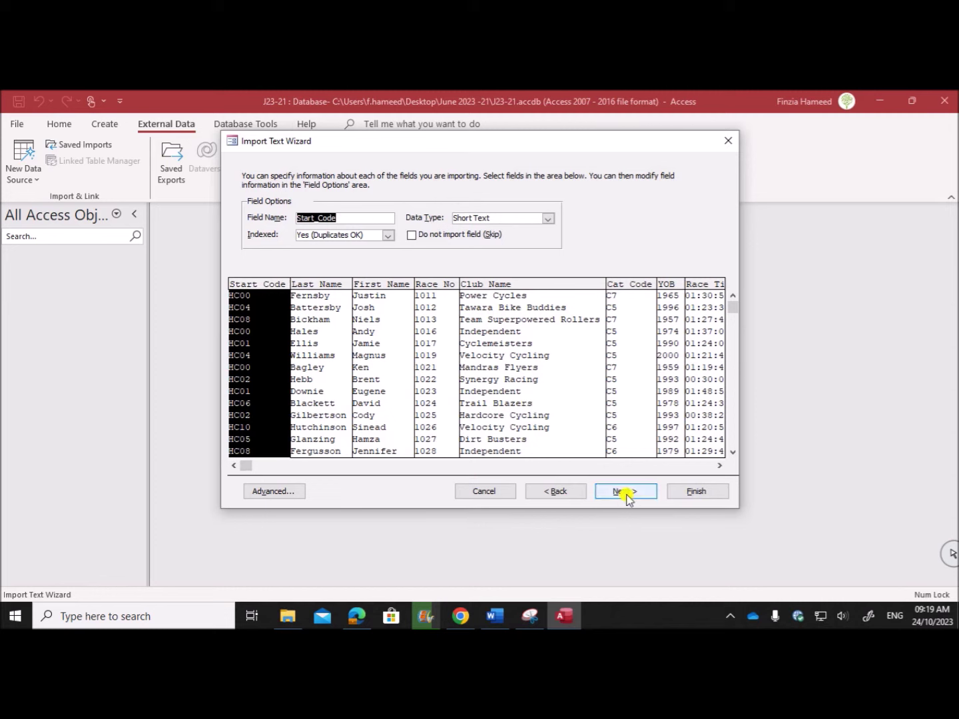
{"action": "left_click", "coordinate": [625, 493]}
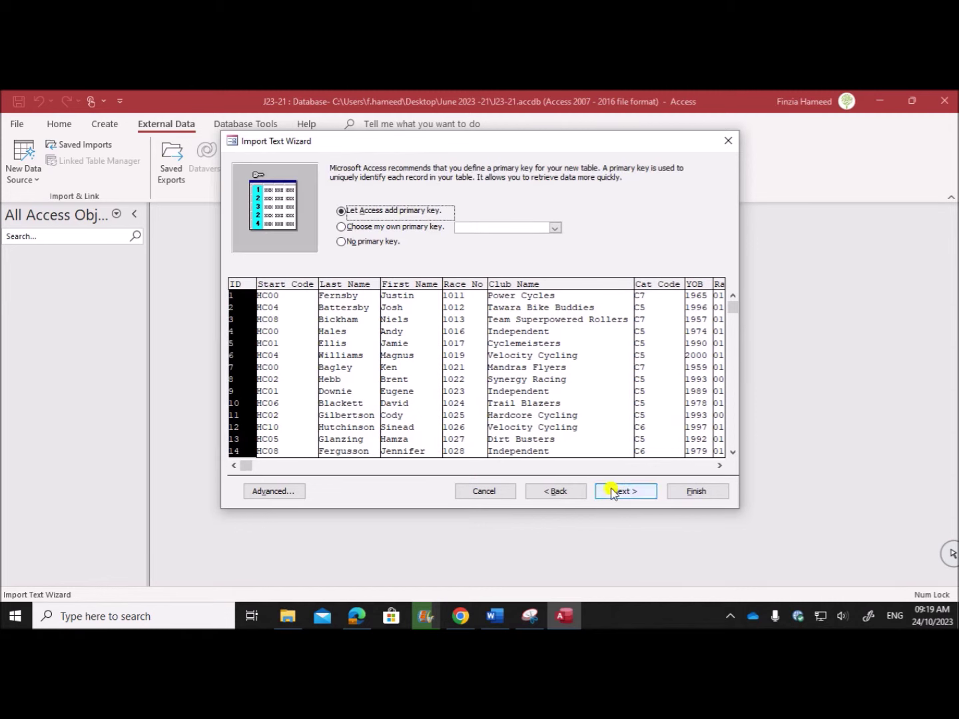
{"action": "left_click", "coordinate": [368, 228]}
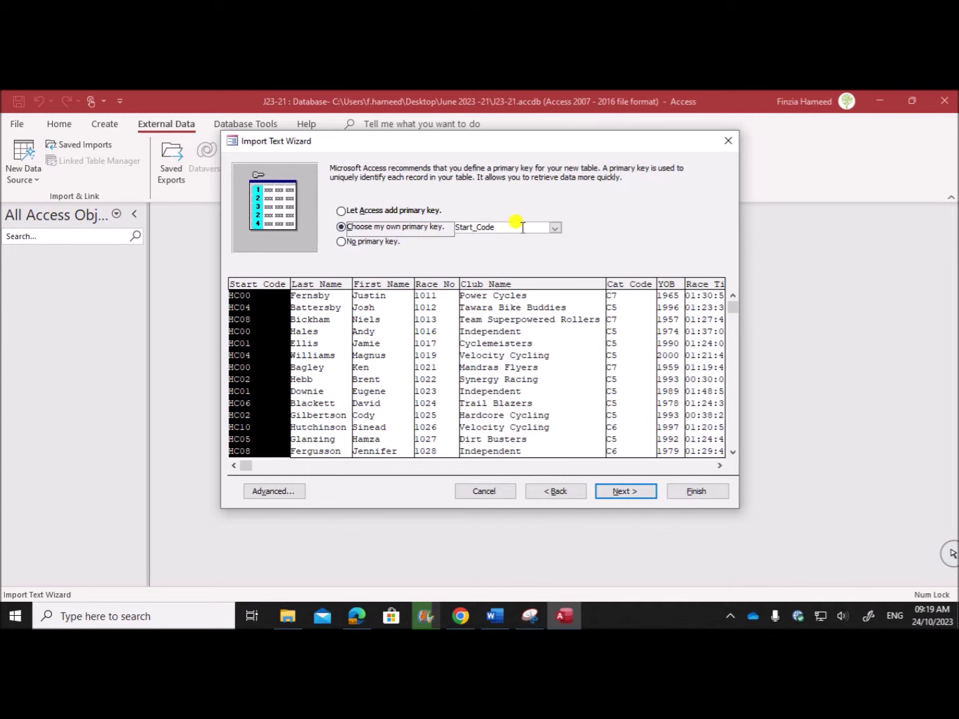
{"action": "left_click", "coordinate": [436, 321]}
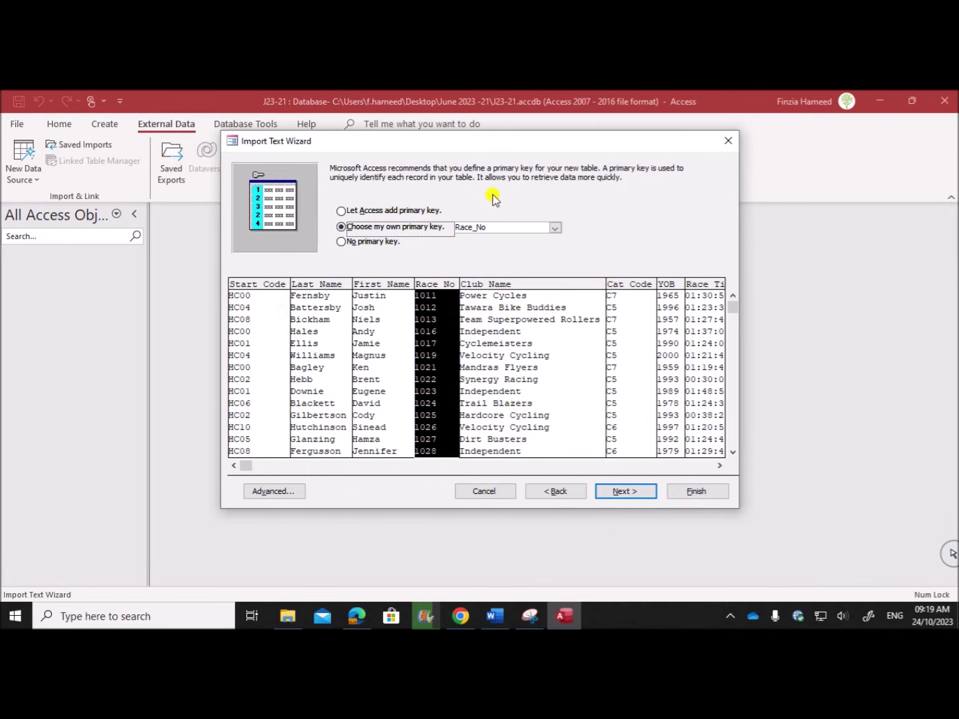
- Open the advanced import specification and compare the data types from Start_Code to Club_Name with question 15's table
{"action": "left_click", "coordinate": [279, 492]}
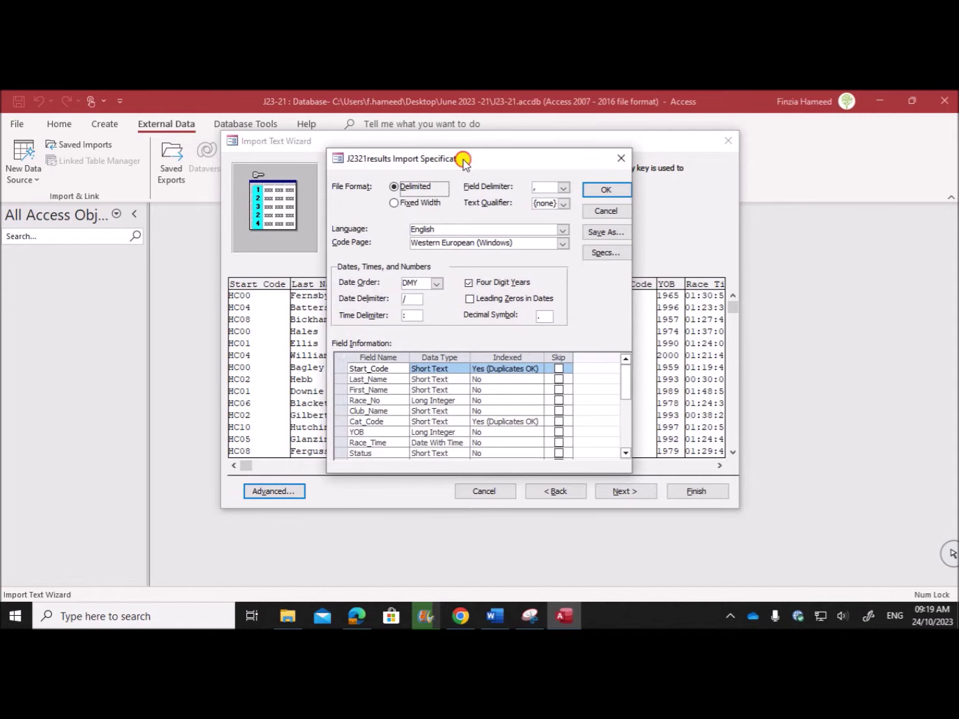
{"action": "left_click_drag", "start_coordinate": [463, 160], "coordinate": [309, 155]}
{"action": "left_click", "coordinate": [356, 616]}
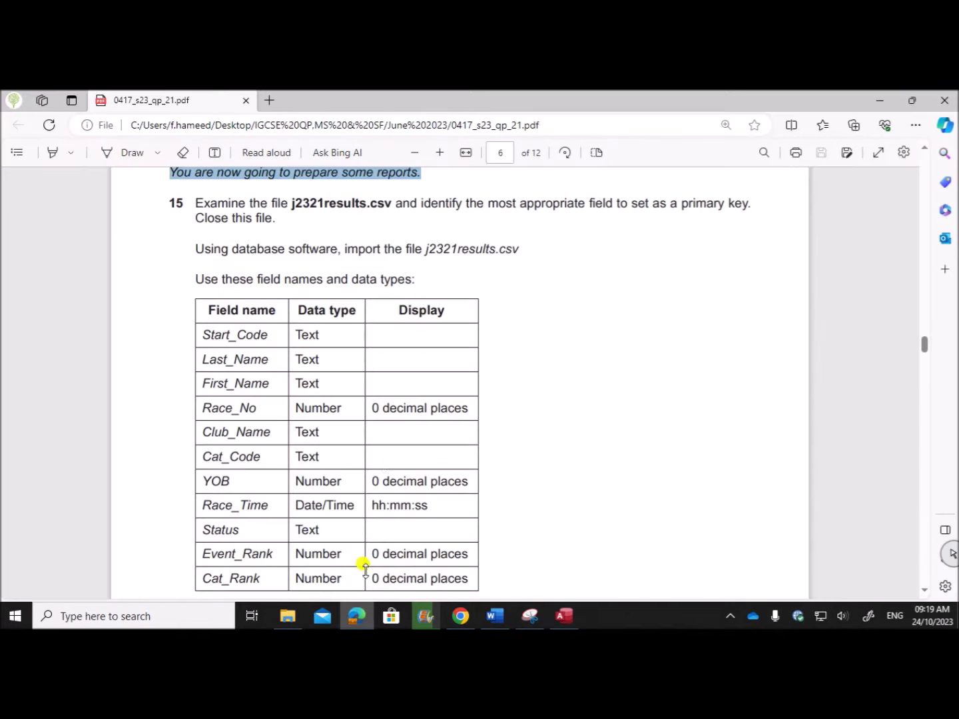
{"action": "scroll", "coordinate": [394, 436], "scroll_direction": "down", "scroll_amount": 3}
{"action": "scroll", "coordinate": [397, 437], "scroll_direction": "up", "scroll_amount": 2}
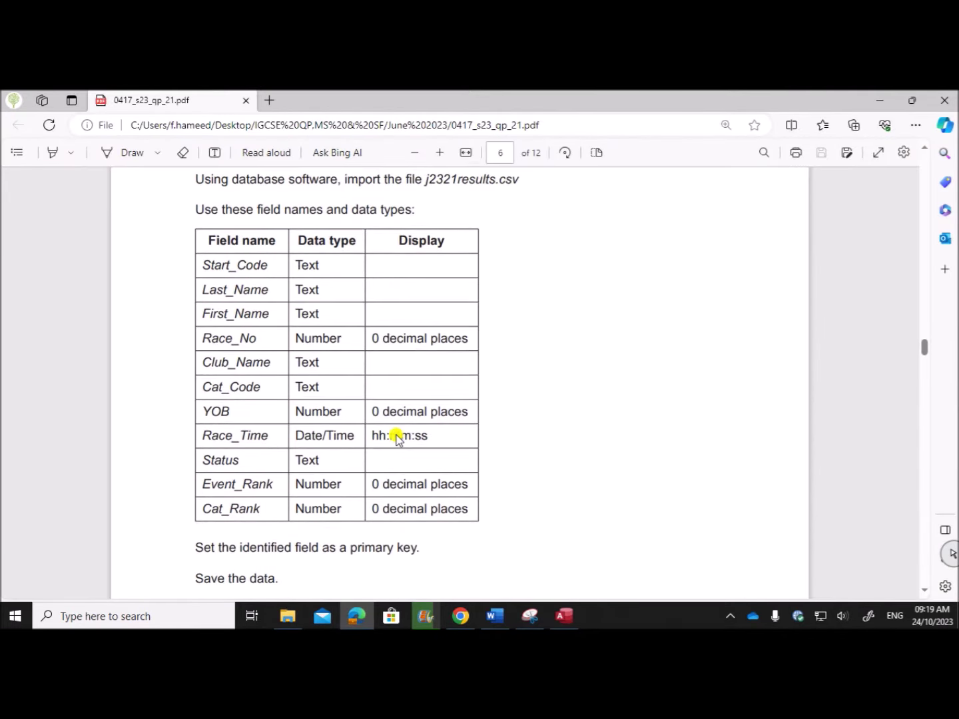
{"action": "left_click_drag", "start_coordinate": [292, 262], "coordinate": [326, 321]}
{"action": "left_click", "coordinate": [565, 616]}
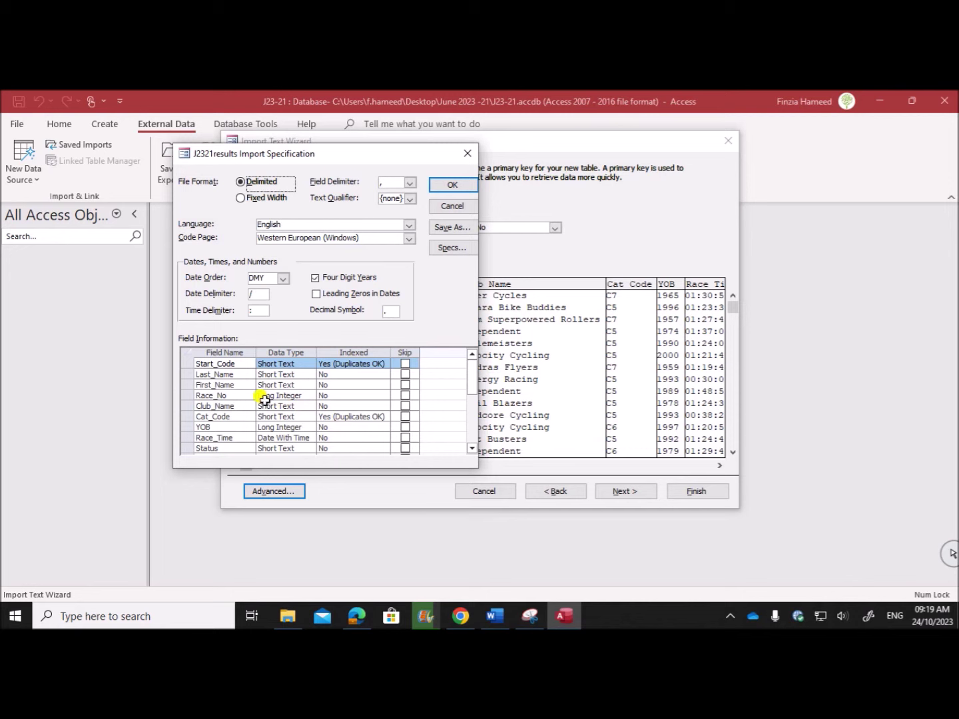
{"action": "left_click", "coordinate": [356, 615]}
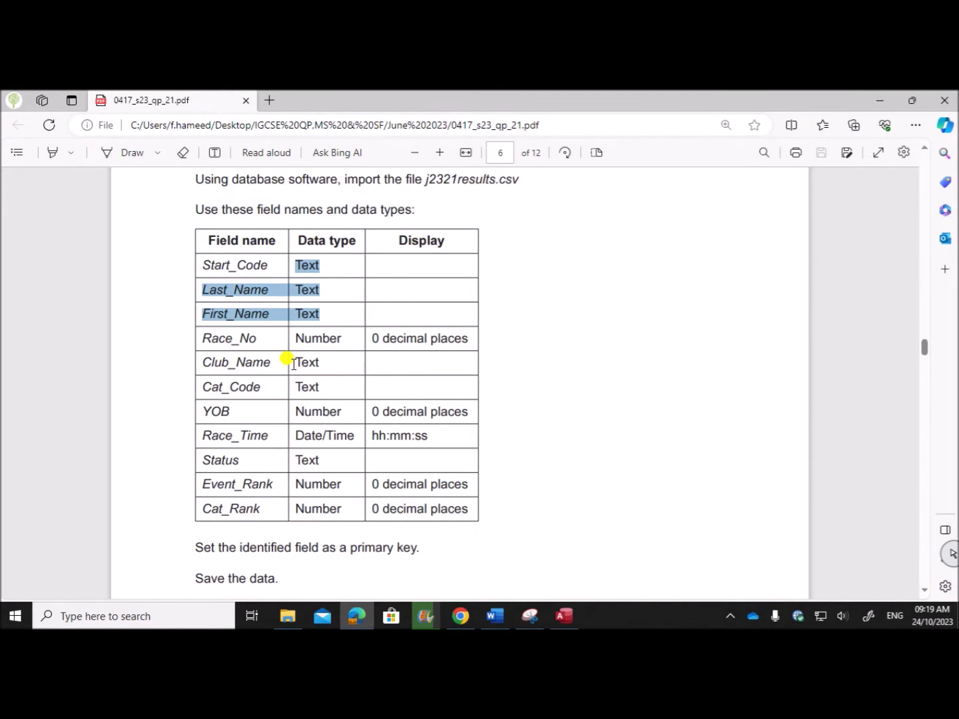
{"action": "left_click", "coordinate": [565, 616]}
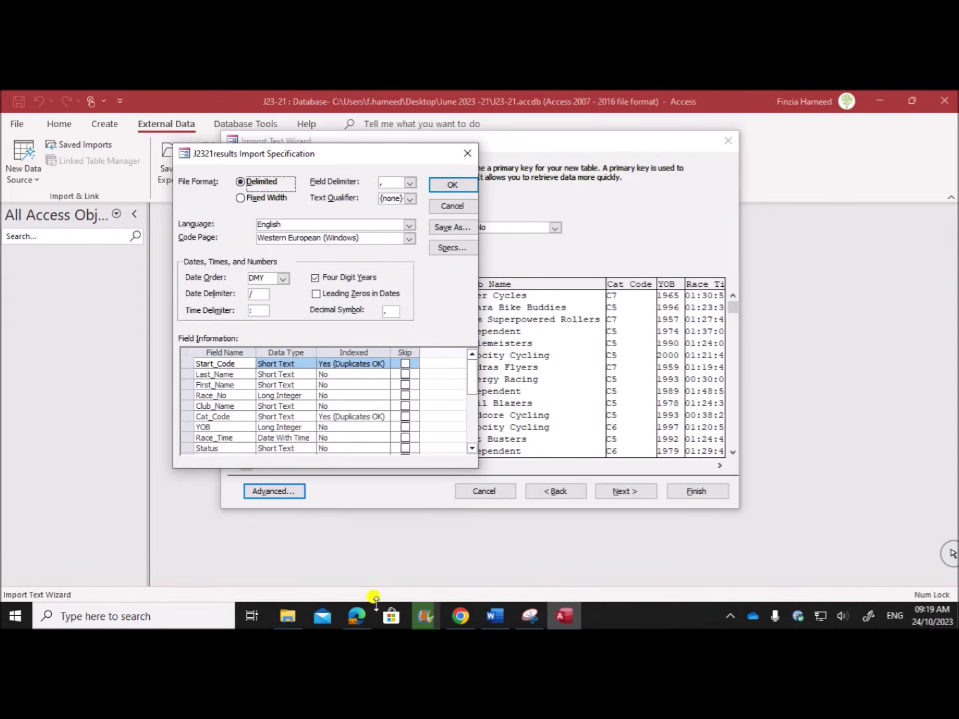
- Compare the YOB and Race_Time data types in the question paper with those in the import specification
{"action": "left_click", "coordinate": [358, 608]}
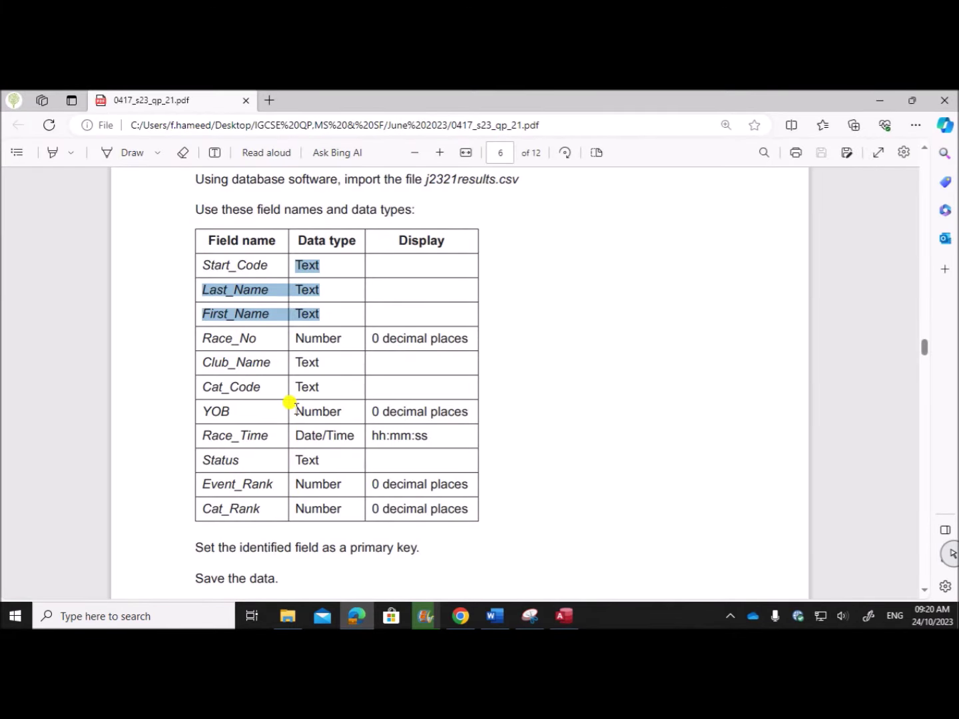
{"action": "left_click_drag", "start_coordinate": [289, 402], "coordinate": [340, 400]}
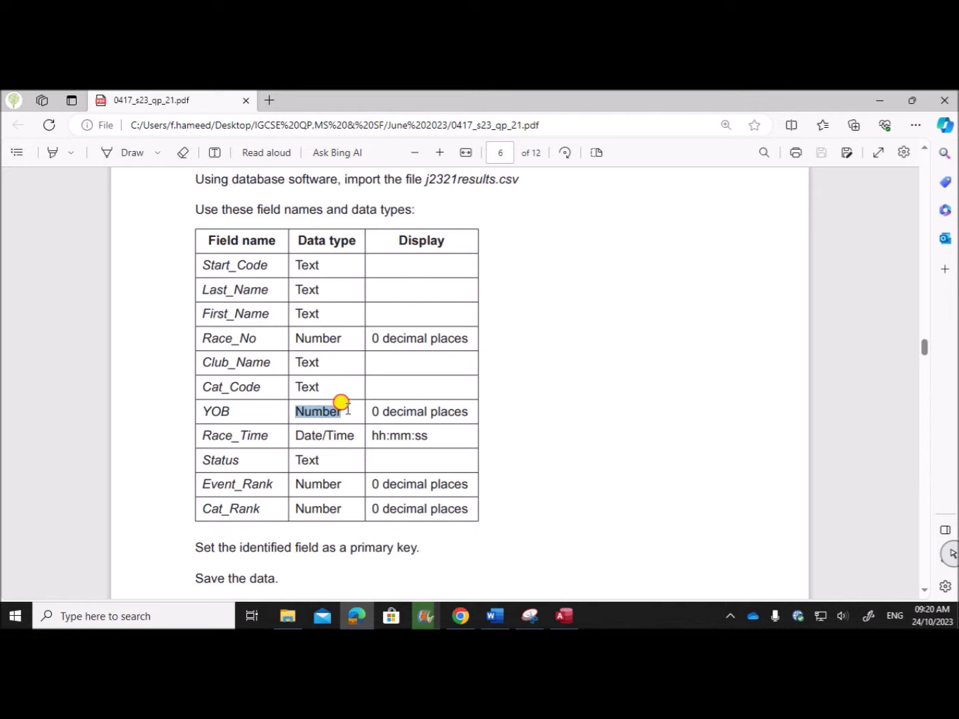
{"action": "left_click", "coordinate": [565, 615]}
{"action": "left_click", "coordinate": [273, 427]}
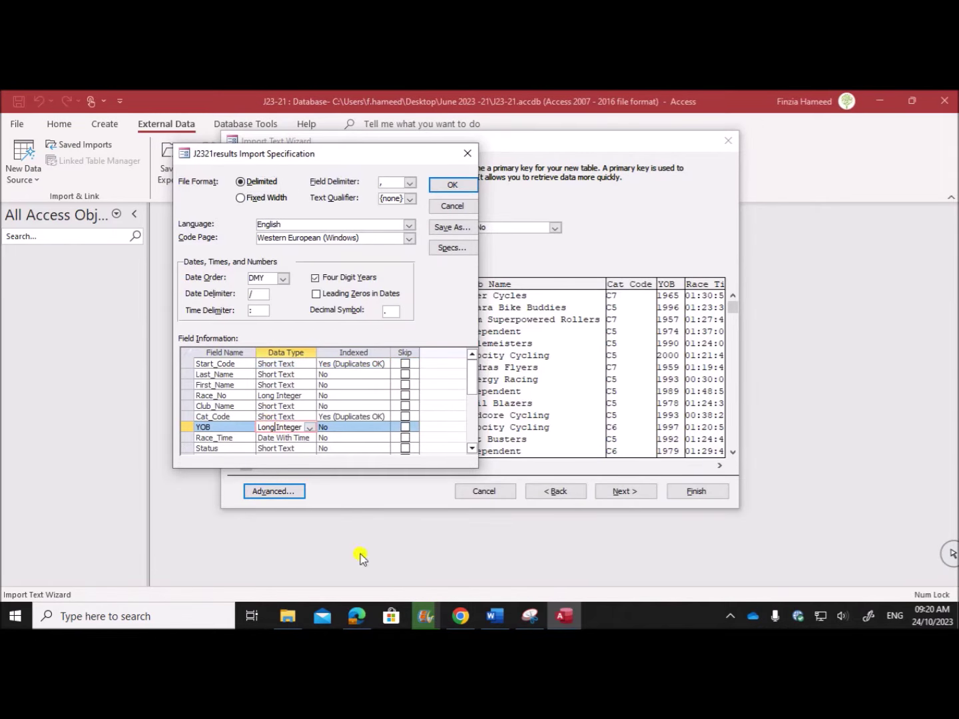
{"action": "left_click", "coordinate": [357, 615]}
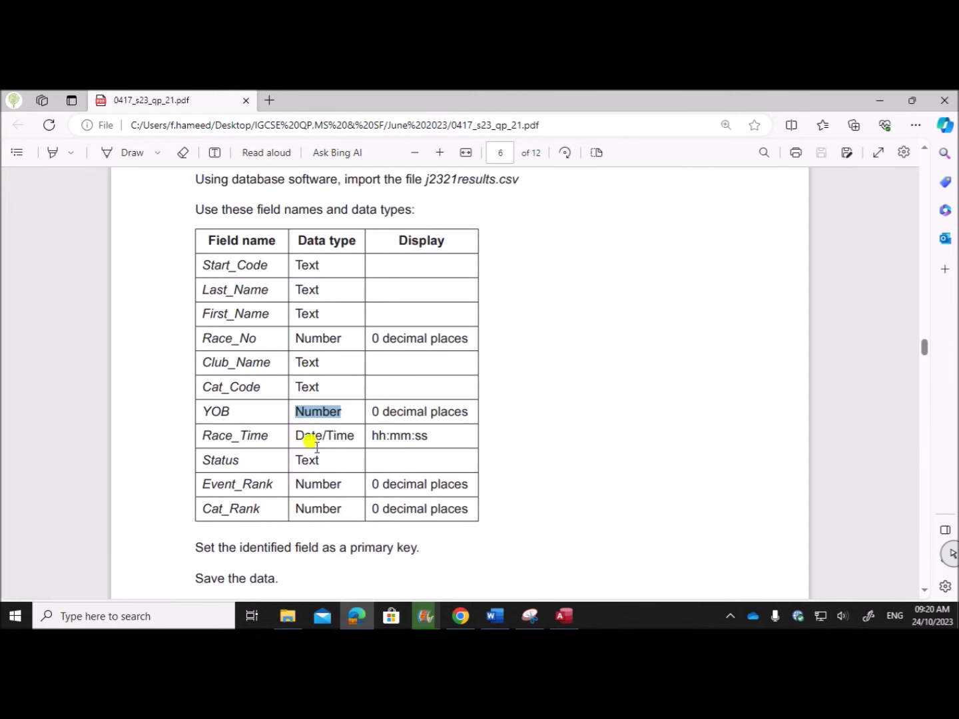
{"action": "left_click", "coordinate": [564, 616]}
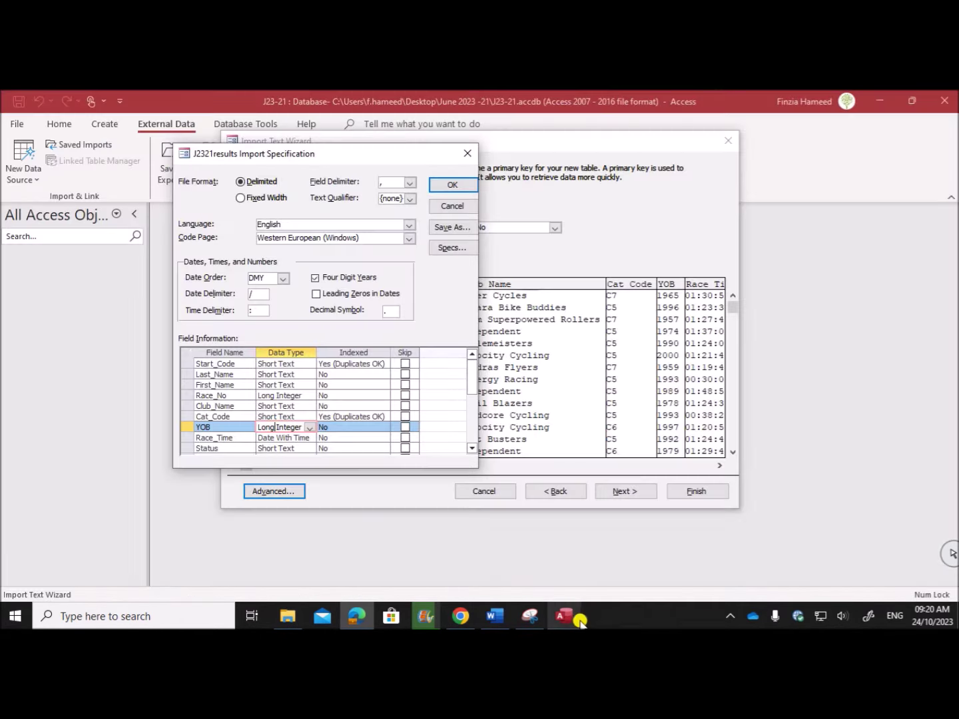
- Check the data types of Status, Event_Rank and Cat_Rank in the import specification against the question paper
{"action": "left_click", "coordinate": [471, 449]}
{"action": "left_click", "coordinate": [472, 448]}
{"action": "left_click", "coordinate": [471, 448]}
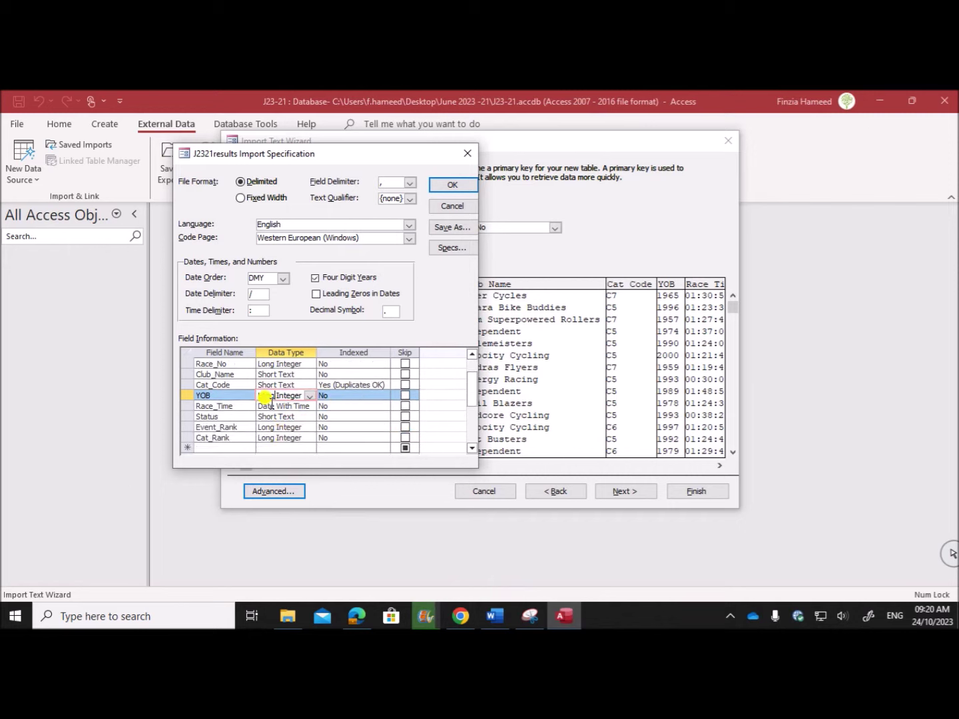
{"action": "mouse_move", "coordinate": [566, 619]}
{"action": "left_click", "coordinate": [356, 616]}
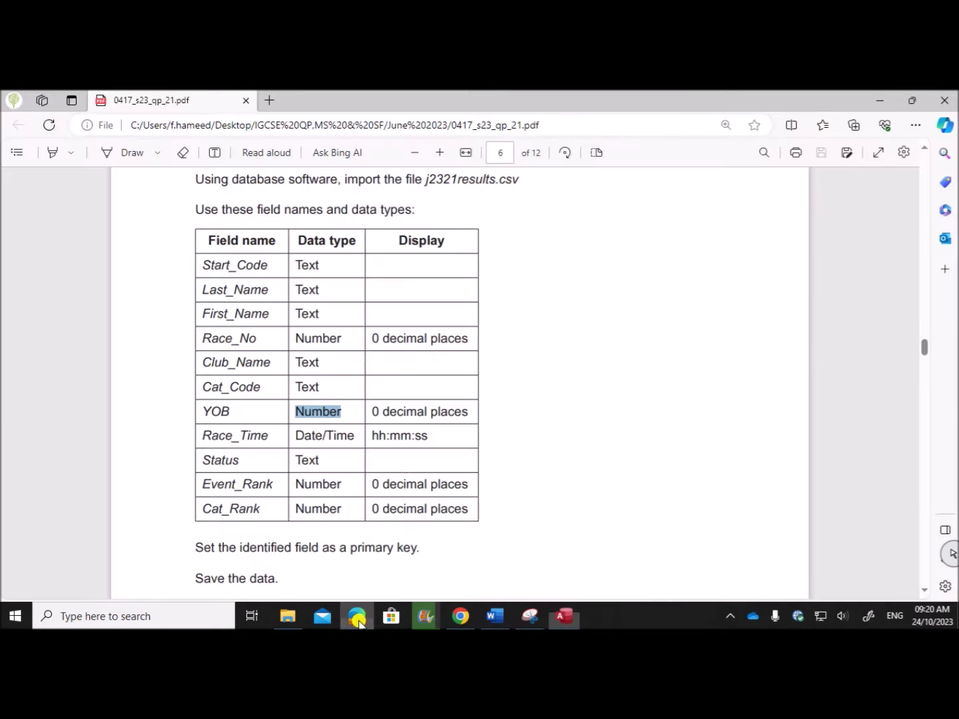
{"action": "left_click", "coordinate": [564, 616]}
- Accept the import specification and finish importing the data into a table named J2321results
{"action": "left_click", "coordinate": [441, 188]}
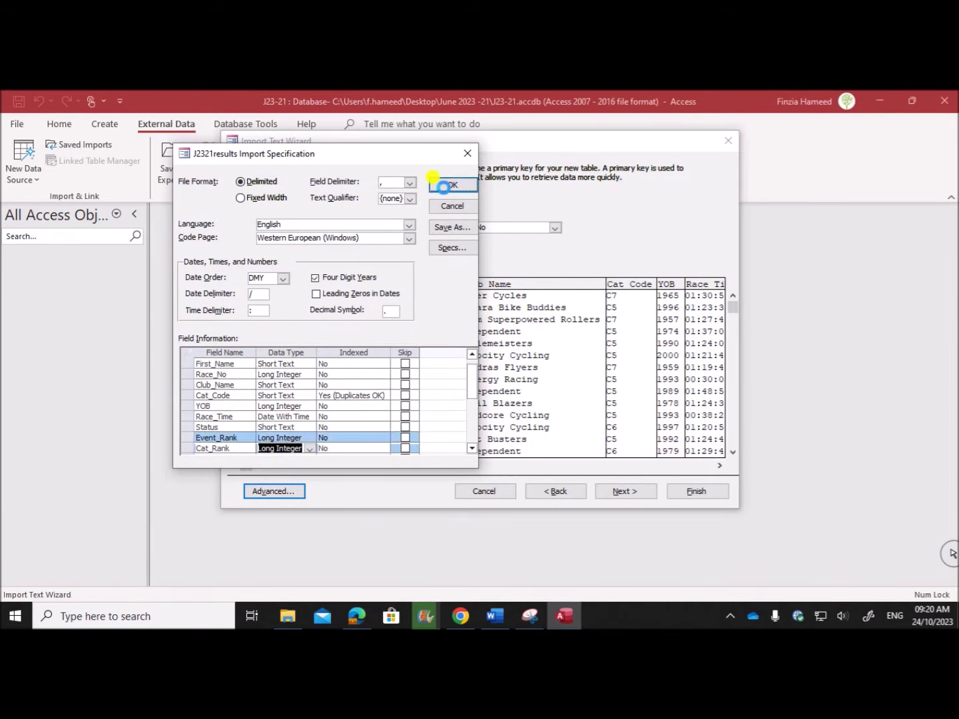
{"action": "left_click", "coordinate": [629, 493]}
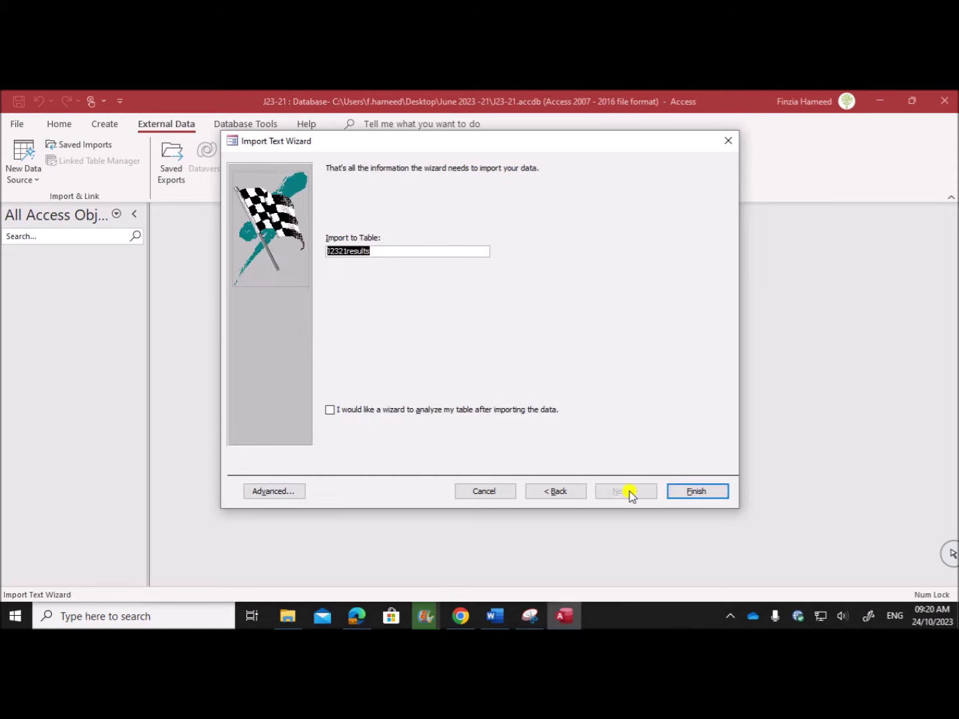
{"action": "left_click", "coordinate": [680, 493]}
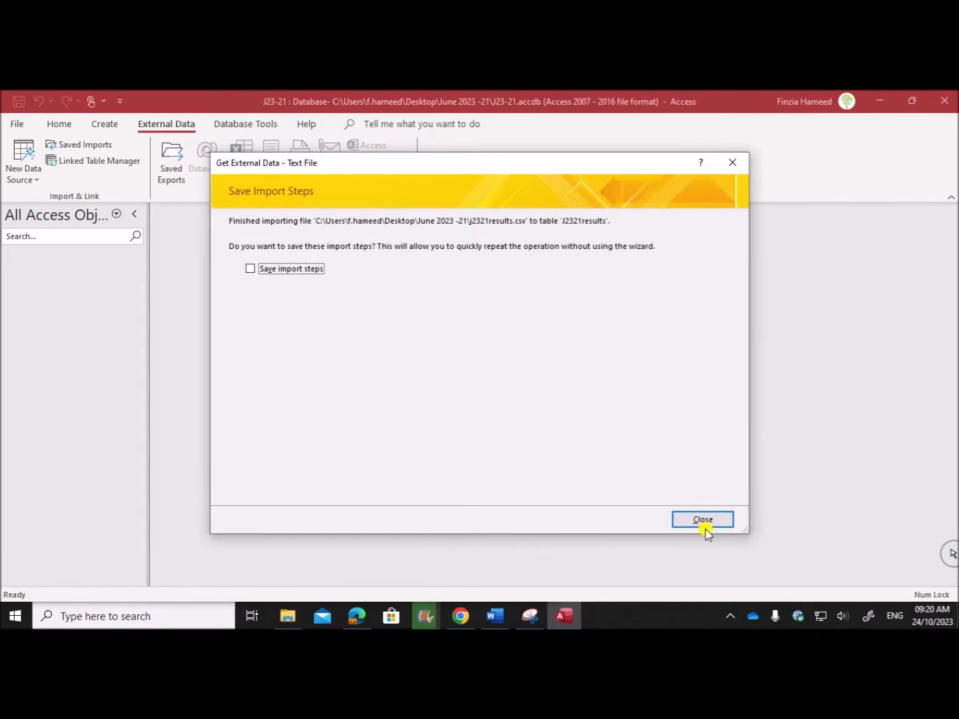
- Close the import dialog without saving the import steps and read question 15's evidence screenshot instruction in the question paper in Edge
{"action": "left_click", "coordinate": [697, 518]}
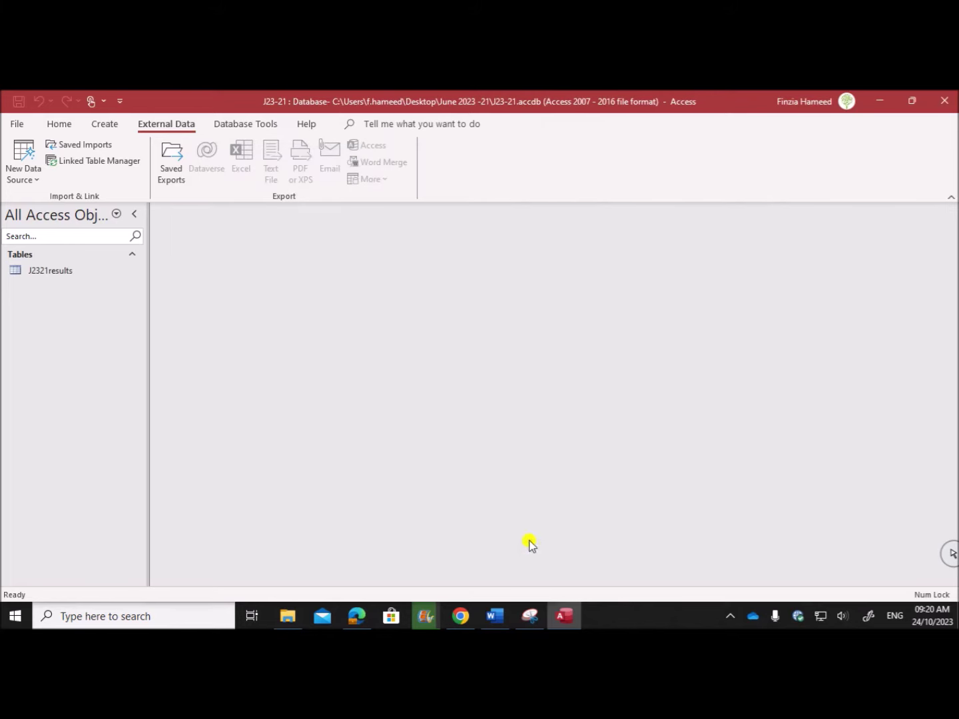
{"action": "left_click", "coordinate": [356, 616]}
{"action": "scroll", "coordinate": [377, 484], "scroll_direction": "down", "scroll_amount": 3}
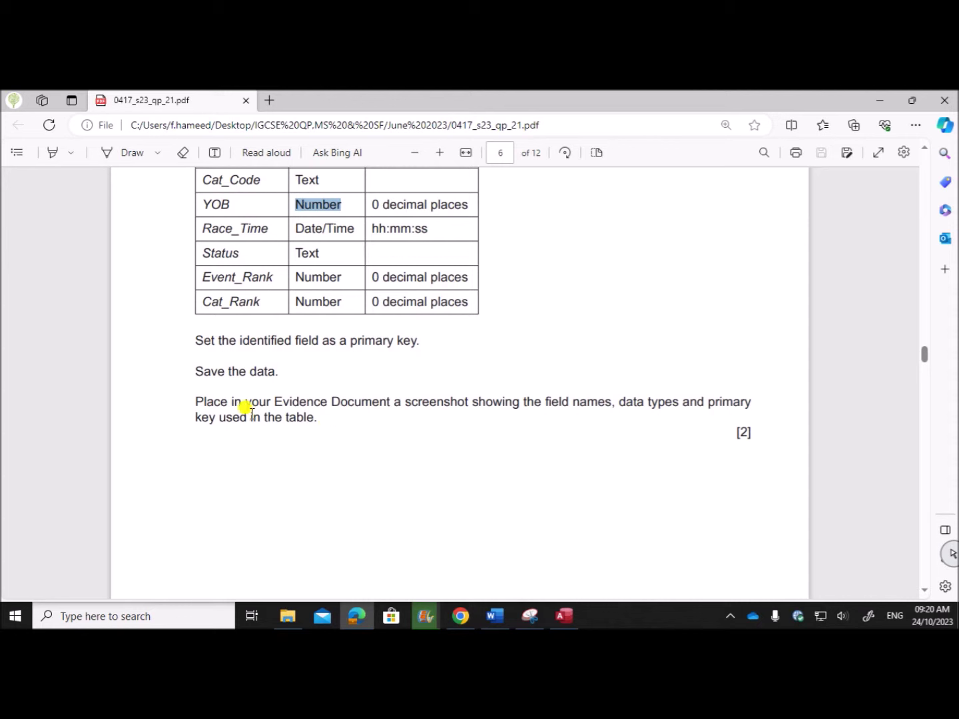
{"action": "left_click_drag", "start_coordinate": [233, 402], "coordinate": [754, 394]}
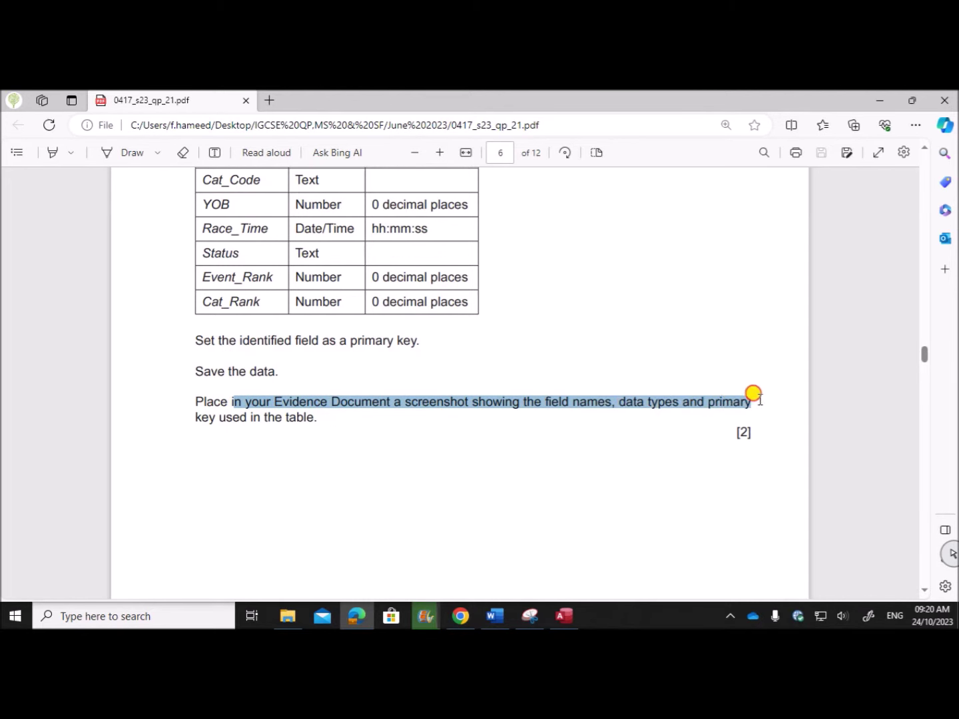
- Switch to Access and open the J2321results table in Design View
{"action": "left_click", "coordinate": [564, 616]}
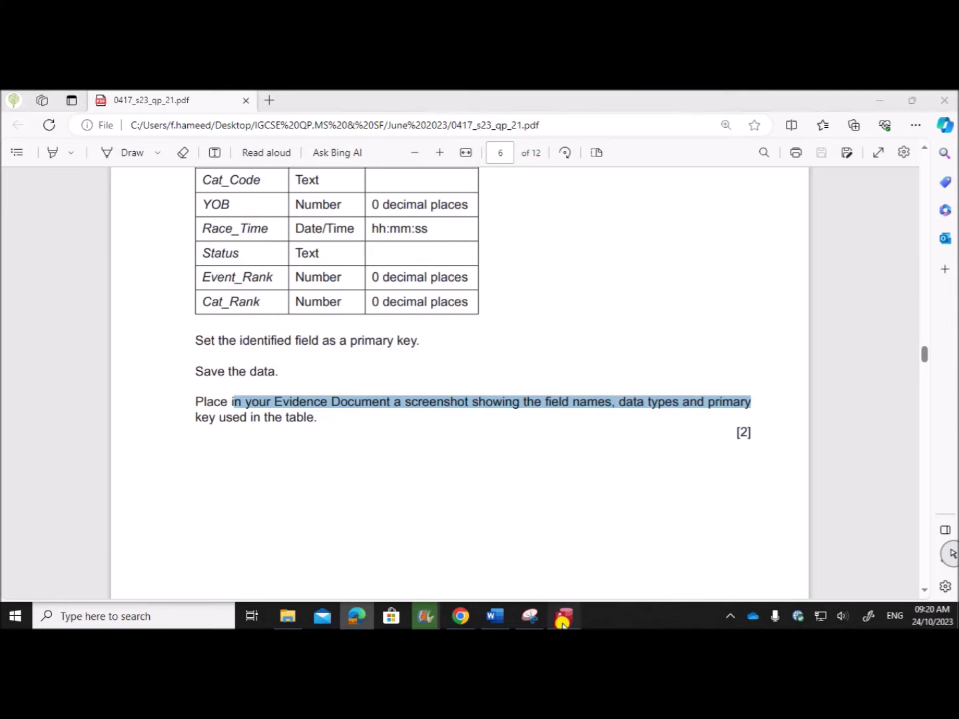
{"action": "left_click", "coordinate": [84, 273]}
{"action": "right_click", "coordinate": [83, 273]}
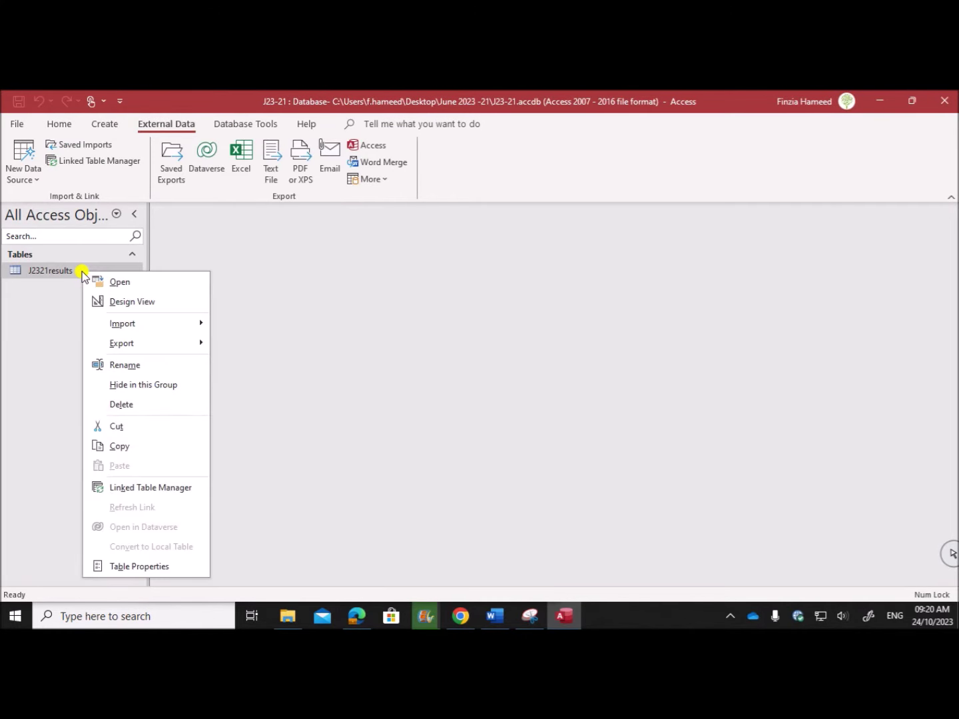
{"action": "left_click", "coordinate": [125, 301]}
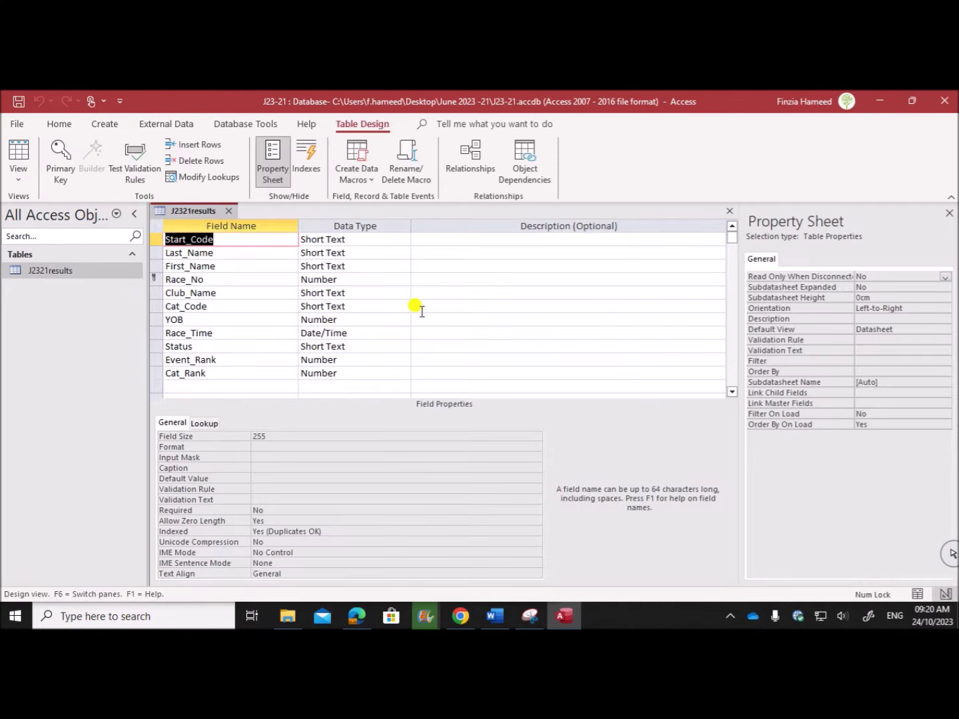
{"action": "left_click", "coordinate": [489, 315]}
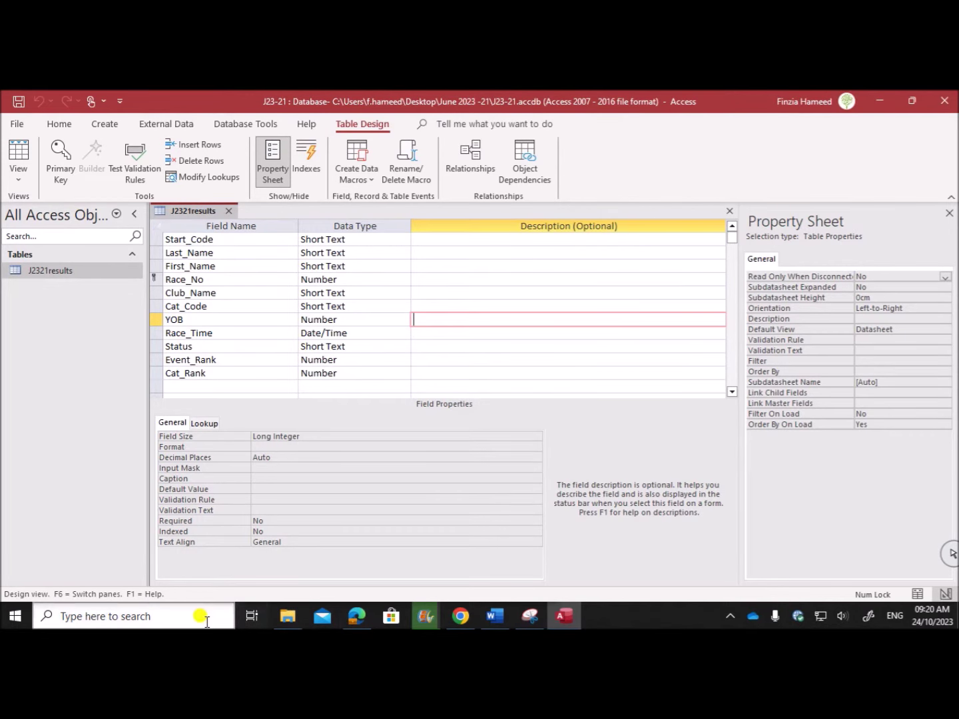
- Capture J2321results' field names, data types and primary key with Snipping Tool and paste the capture under Step 15 evidence in the Word document EVIDENCE1234
{"action": "left_click", "coordinate": [530, 616]}
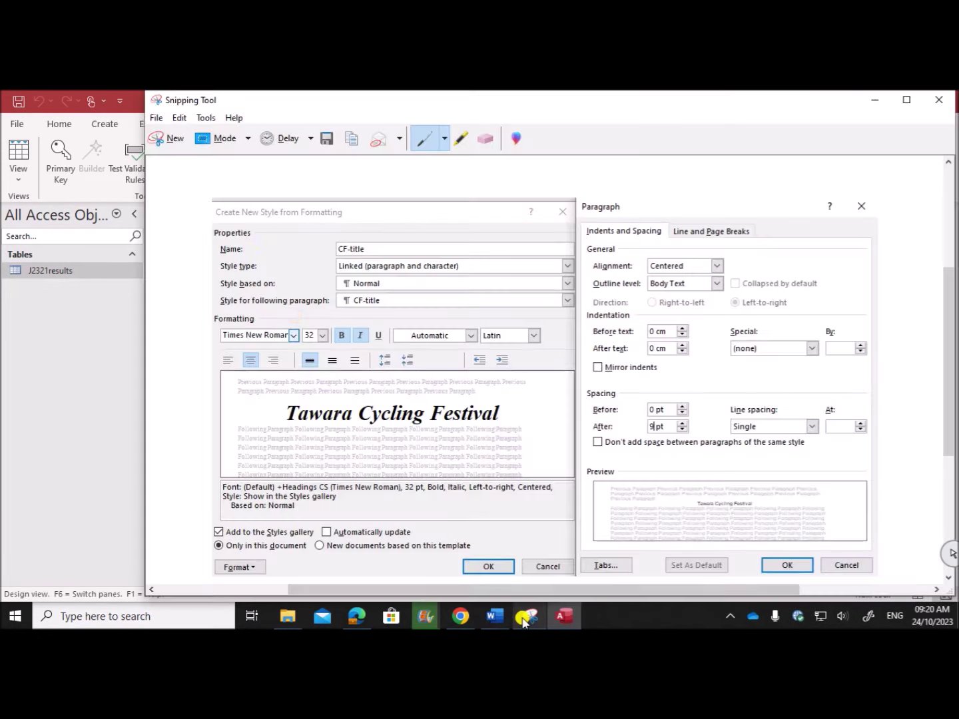
{"action": "left_click", "coordinate": [172, 147]}
{"action": "left_click_drag", "start_coordinate": [146, 198], "coordinate": [407, 381]}
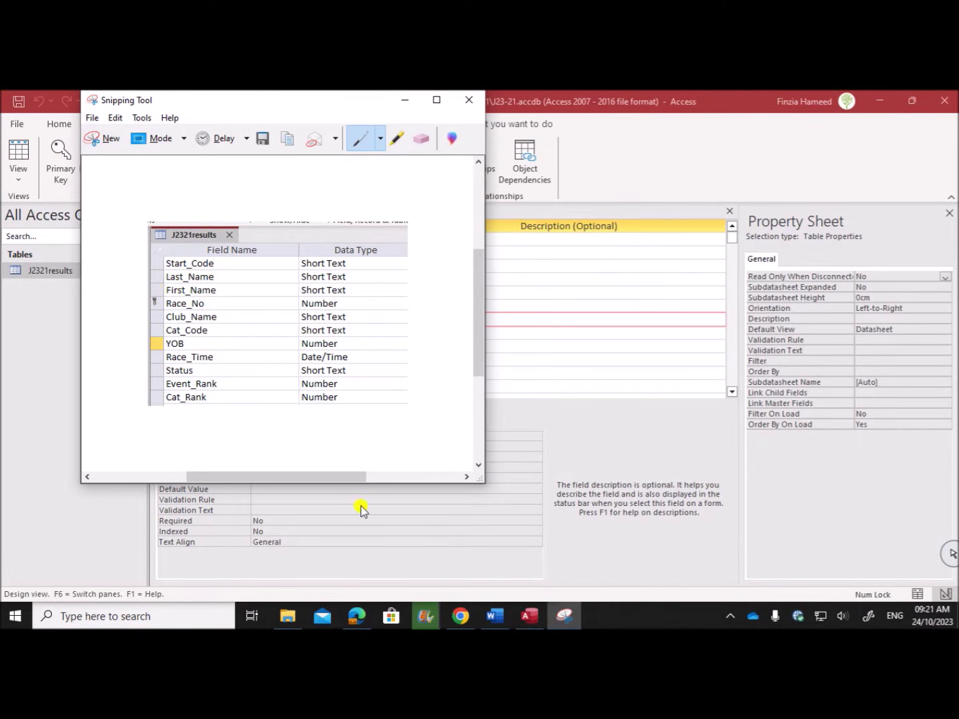
{"action": "left_click", "coordinate": [494, 616]}
{"action": "left_click", "coordinate": [227, 362]}
{"action": "key", "text": "ctrl+v"}
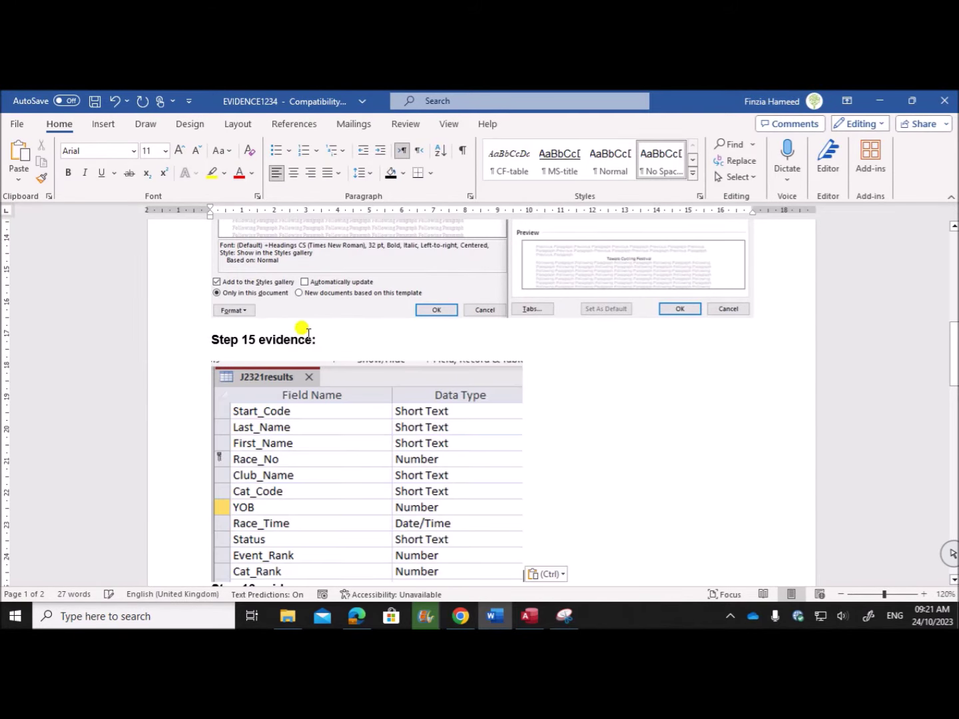
- Read question 16's import instruction, field names and data types in the question paper in Edge
{"action": "left_click", "coordinate": [357, 616]}
{"action": "scroll", "coordinate": [339, 511], "scroll_direction": "down", "scroll_amount": 5}
{"action": "scroll", "coordinate": [340, 511], "scroll_direction": "down", "scroll_amount": 3}
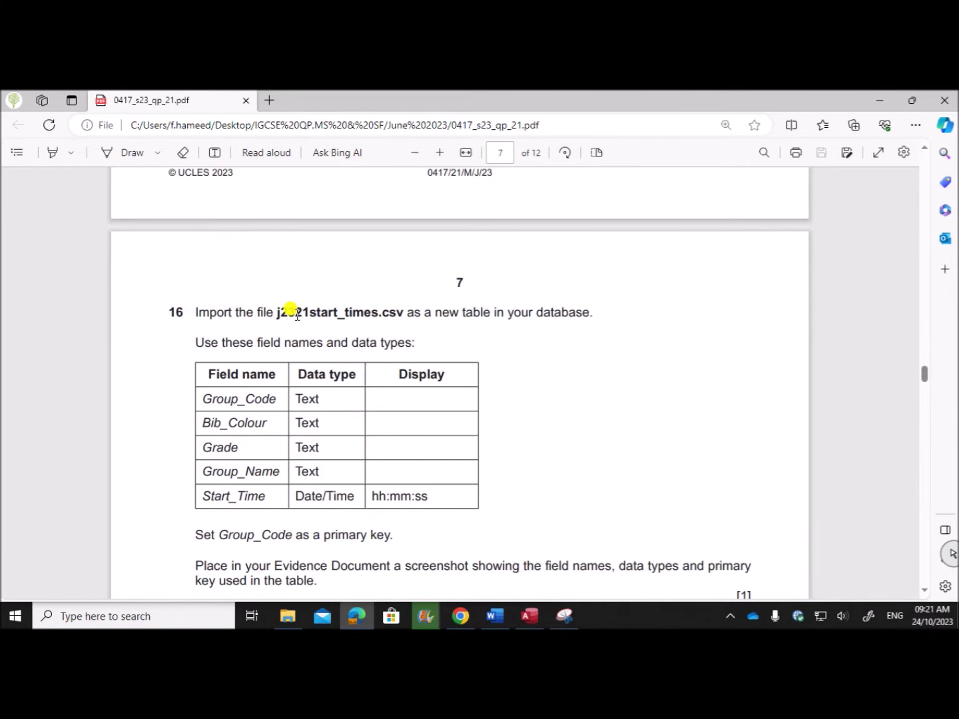
- Close J2321results in Access and set up a comma-delimited import of j2321start_times.csv with the first row containing field names
{"action": "left_click", "coordinate": [529, 616]}
{"action": "left_click", "coordinate": [226, 212]}
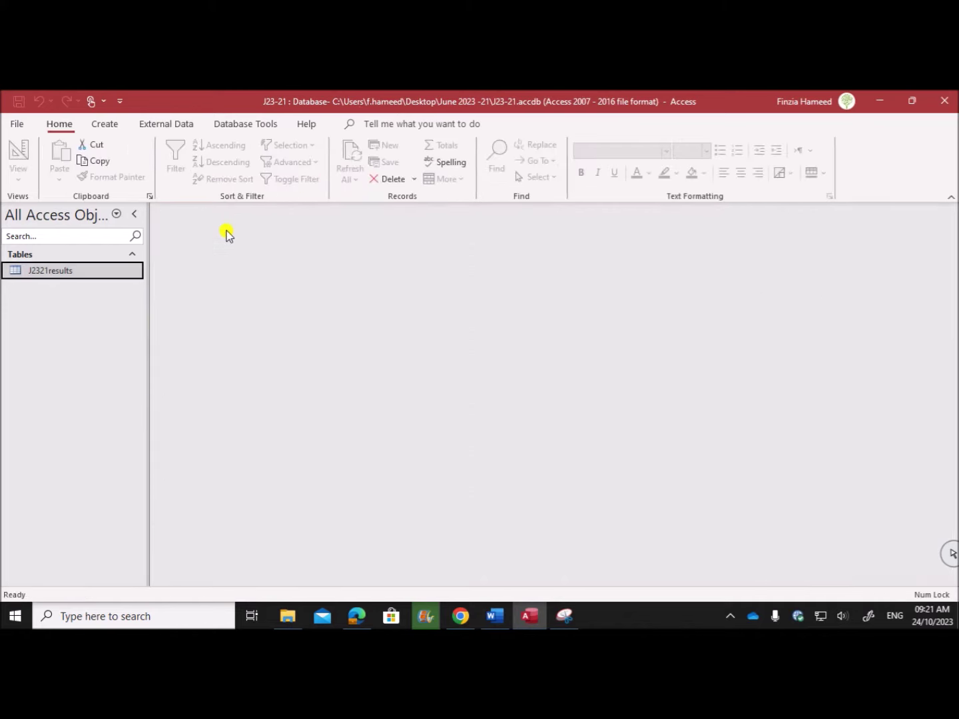
{"action": "left_click", "coordinate": [169, 127]}
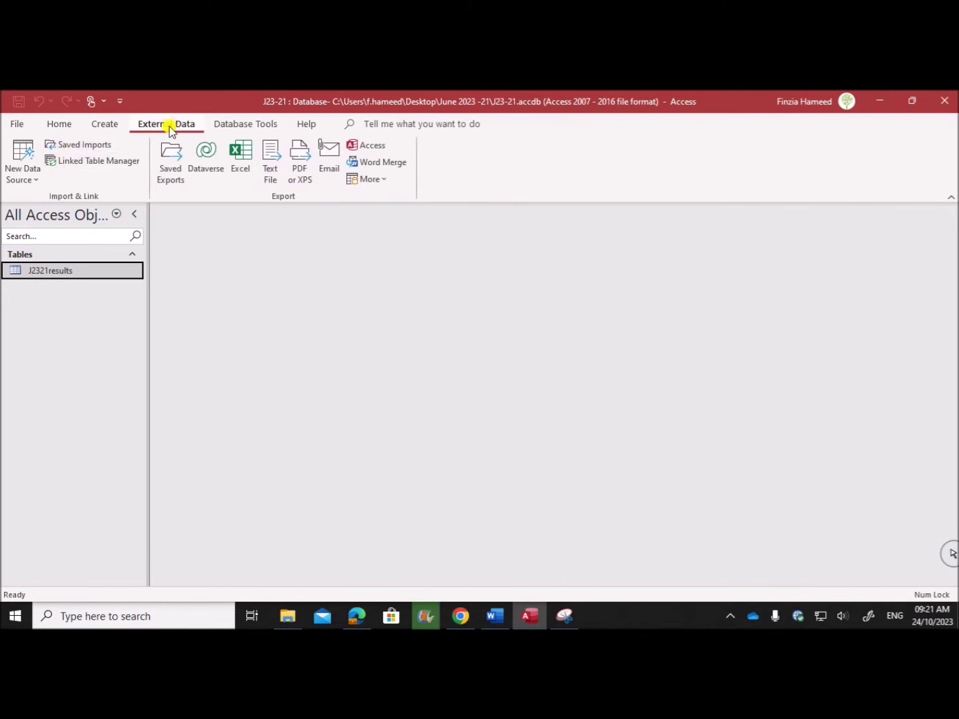
{"action": "left_click", "coordinate": [33, 177]}
{"action": "mouse_move", "coordinate": [93, 204]}
{"action": "left_click", "coordinate": [195, 298]}
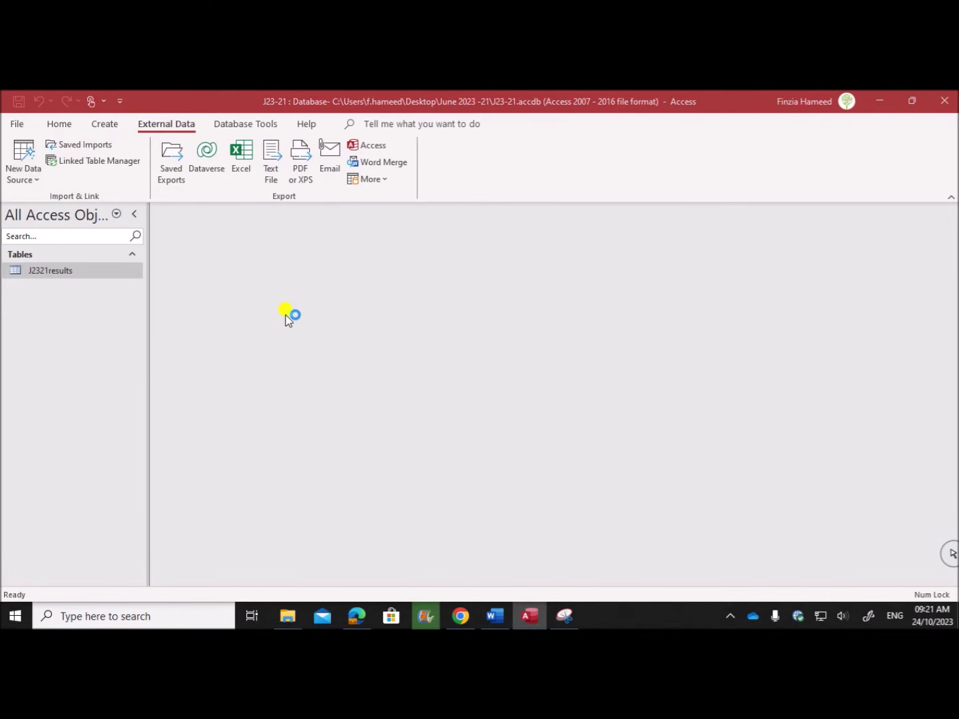
{"action": "left_click", "coordinate": [674, 260]}
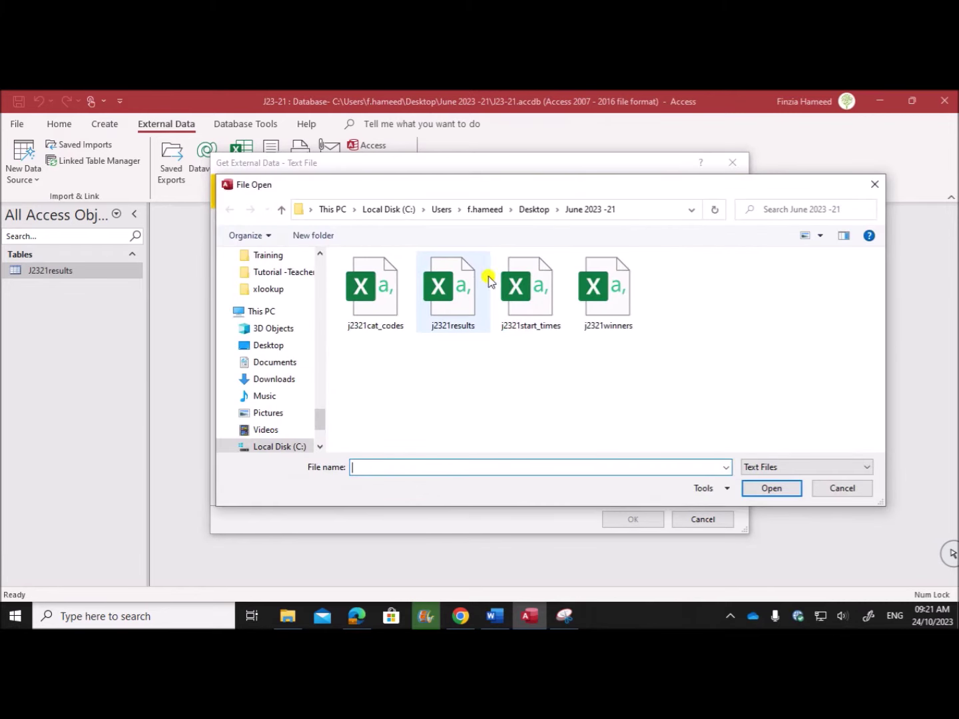
{"action": "double_click", "coordinate": [554, 306]}
{"action": "left_click", "coordinate": [626, 519]}
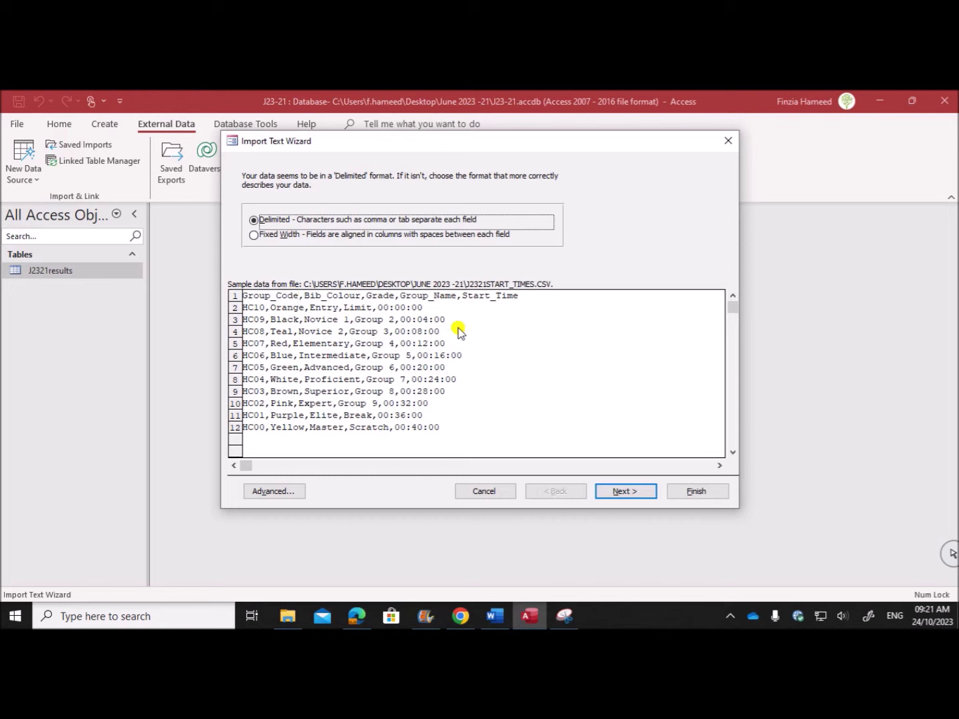
{"action": "left_click", "coordinate": [608, 491]}
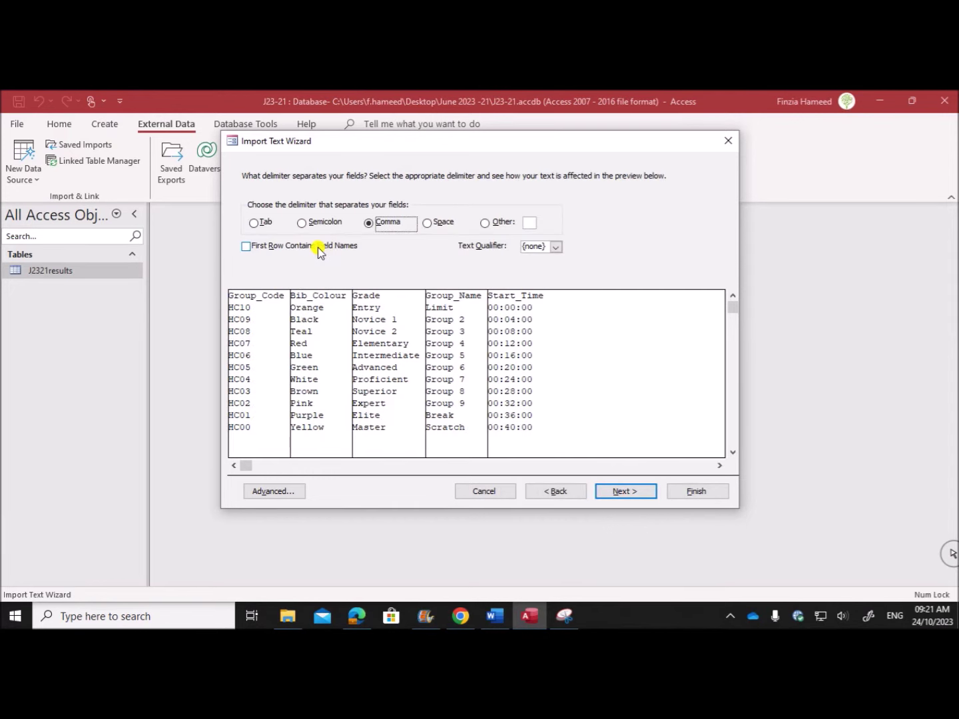
{"action": "left_click", "coordinate": [318, 246]}
- Check question 16's primary key requirement in the question paper and choose Group_Code as the primary key for the import
{"action": "left_click", "coordinate": [354, 616]}
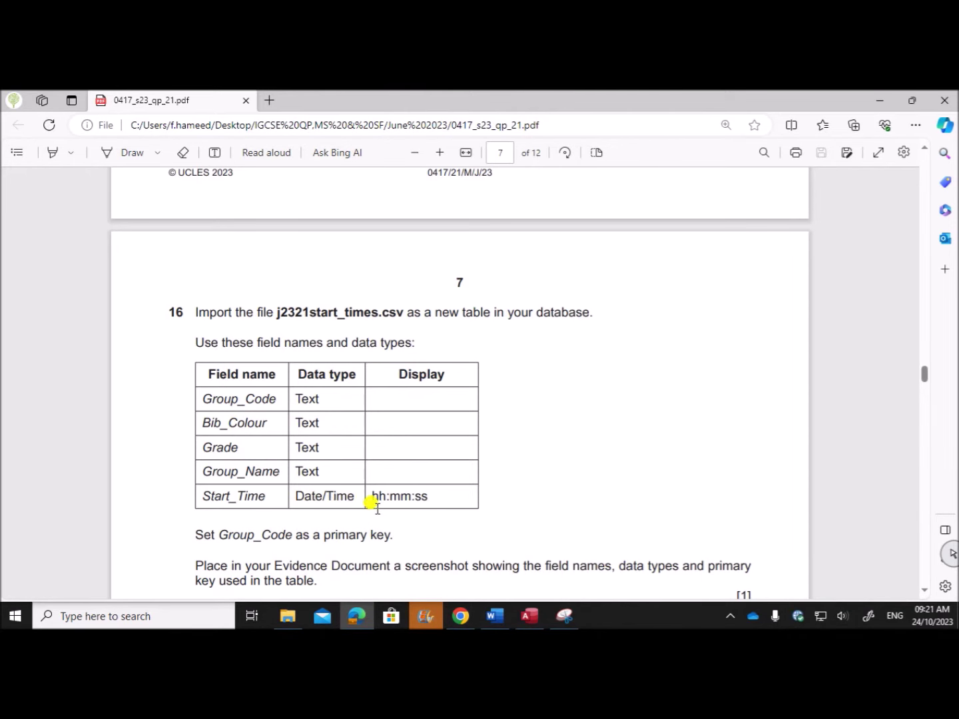
{"action": "scroll", "coordinate": [360, 505], "scroll_direction": "down", "scroll_amount": 3}
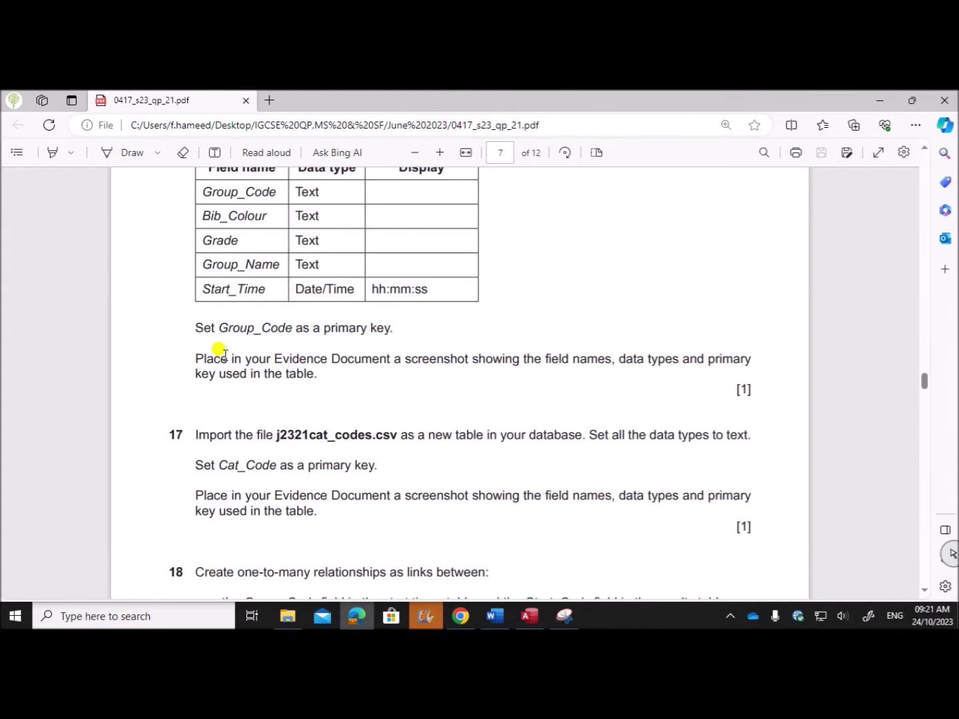
{"action": "left_click_drag", "start_coordinate": [219, 328], "coordinate": [278, 327]}
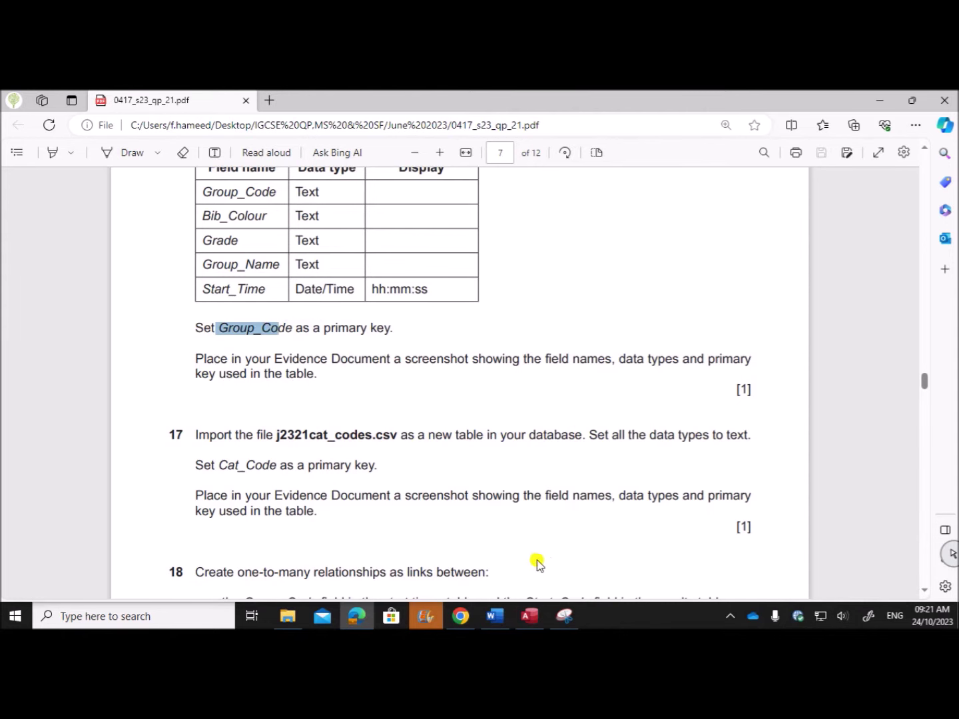
{"action": "left_click", "coordinate": [522, 619]}
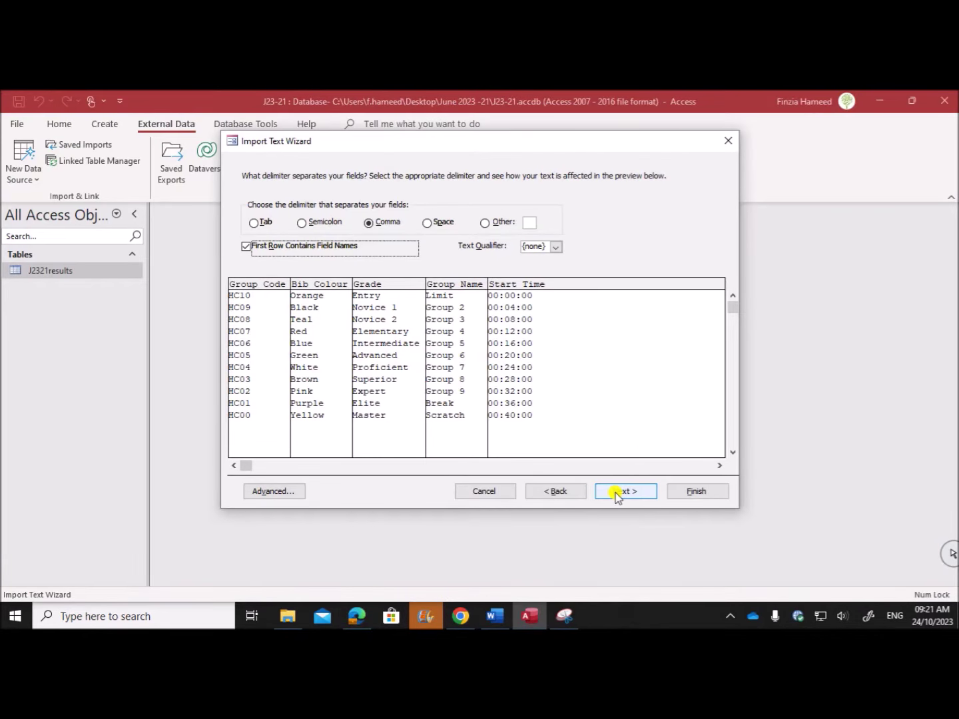
{"action": "left_click", "coordinate": [618, 493]}
{"action": "left_click", "coordinate": [617, 495]}
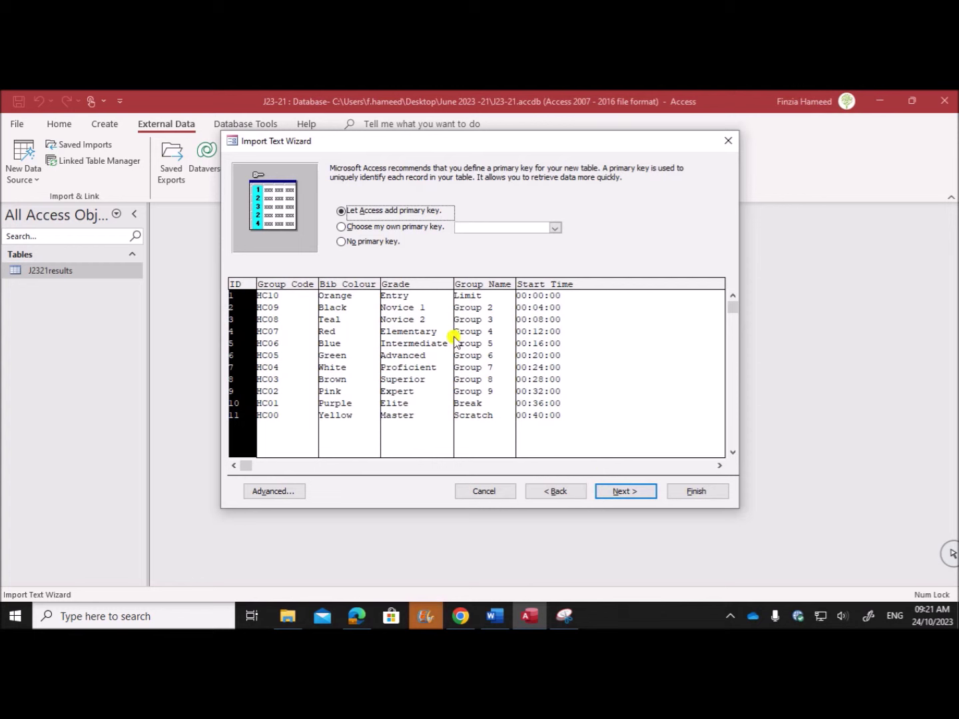
{"action": "left_click", "coordinate": [380, 226]}
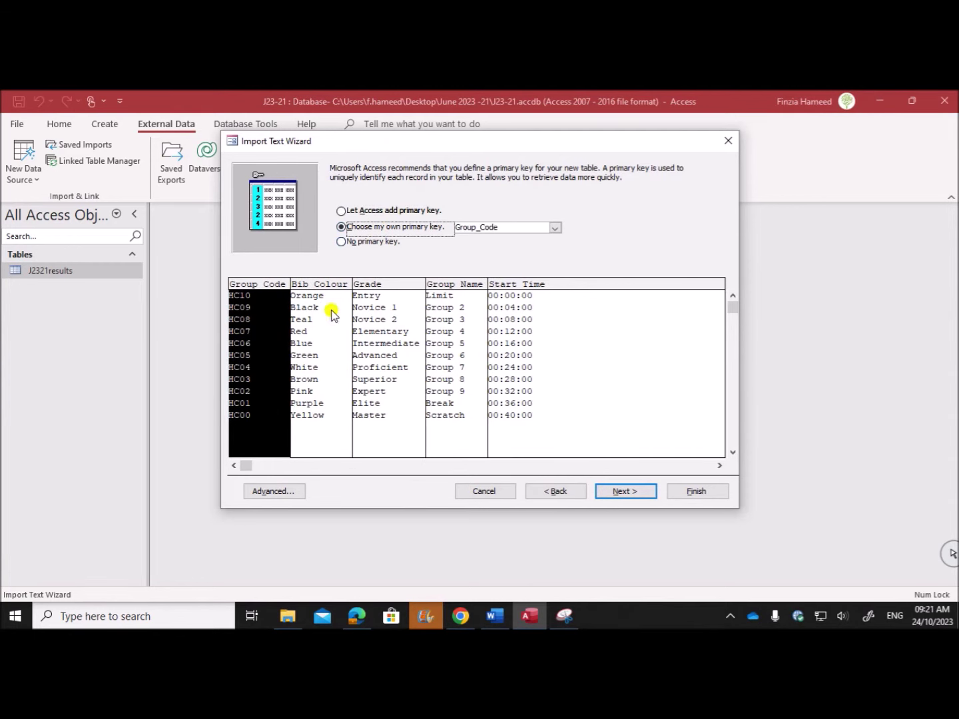
- Open the advanced import specification for the start times and compare its data types with question 16's table
{"action": "left_click", "coordinate": [279, 491]}
{"action": "left_click", "coordinate": [285, 493]}
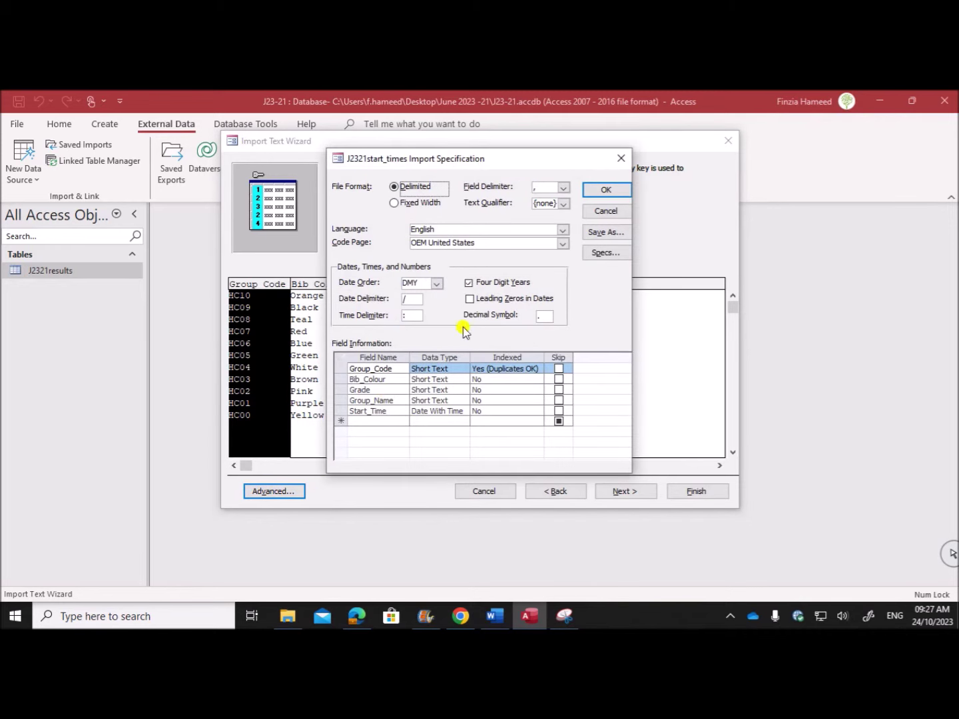
{"action": "left_click", "coordinate": [357, 616]}
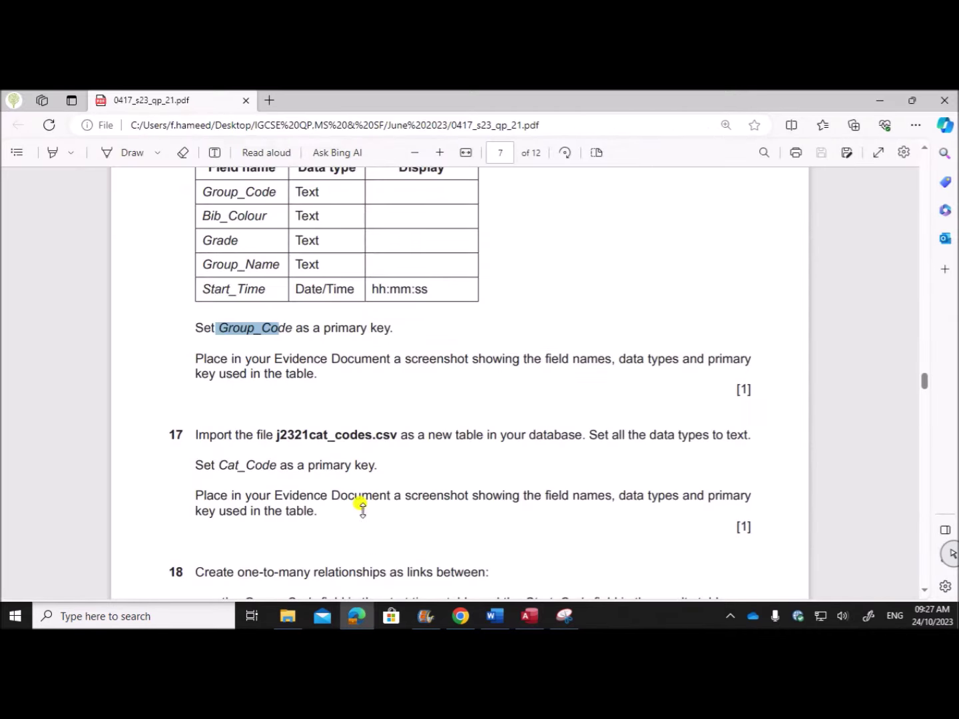
{"action": "scroll", "coordinate": [339, 307], "scroll_direction": "up", "scroll_amount": 1}
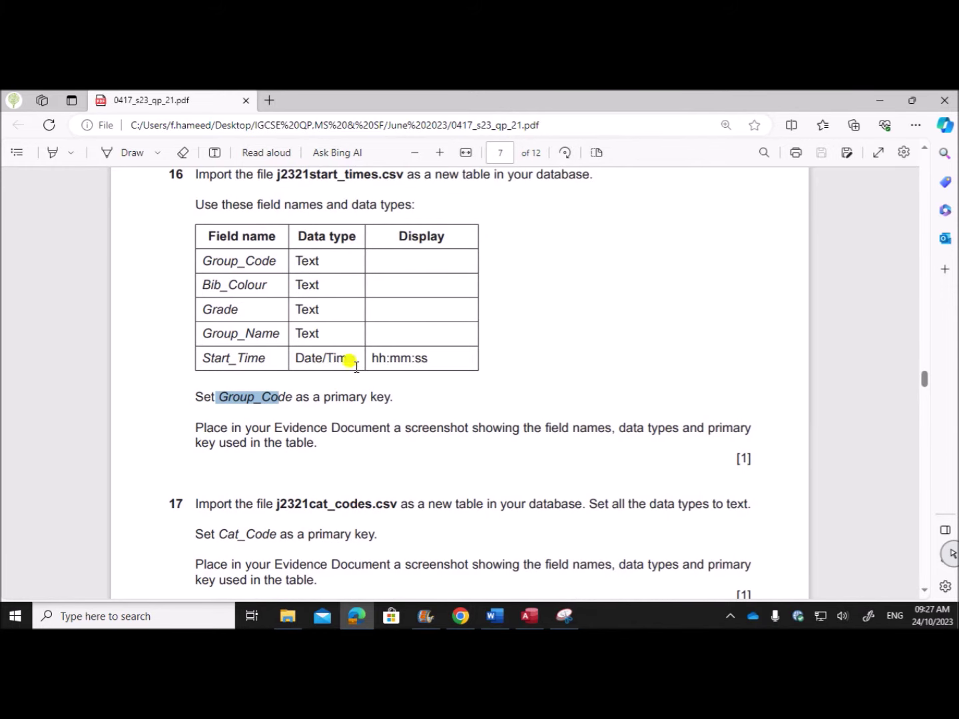
{"action": "left_click", "coordinate": [531, 615]}
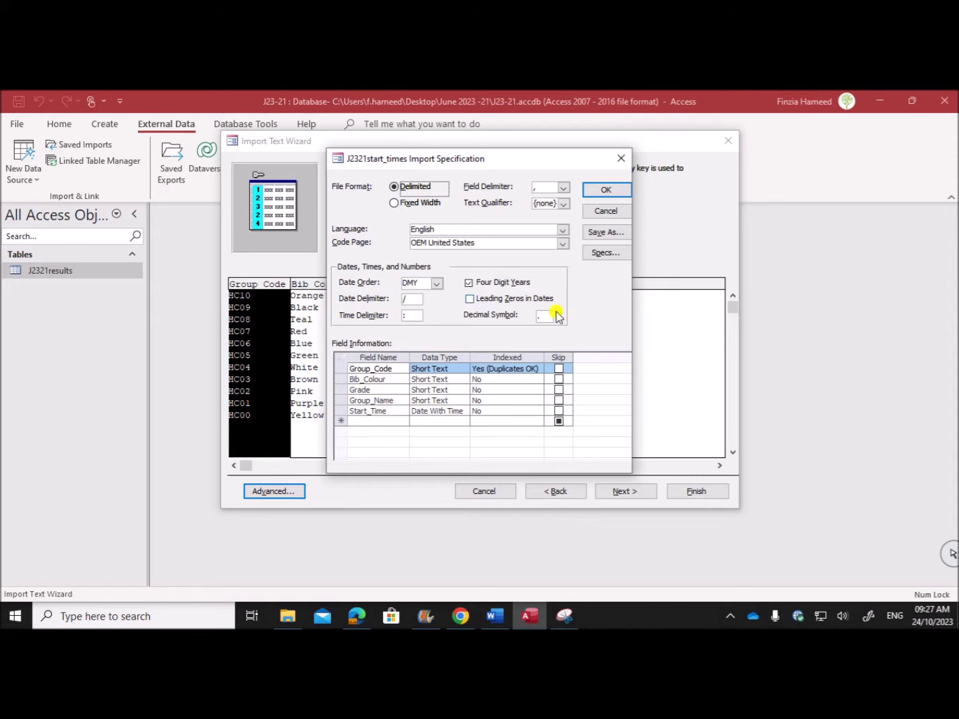
- Accept the import specification and finish importing into a table named J2321start_times without saving the import steps
{"action": "left_click", "coordinate": [606, 188]}
{"action": "left_click", "coordinate": [626, 491]}
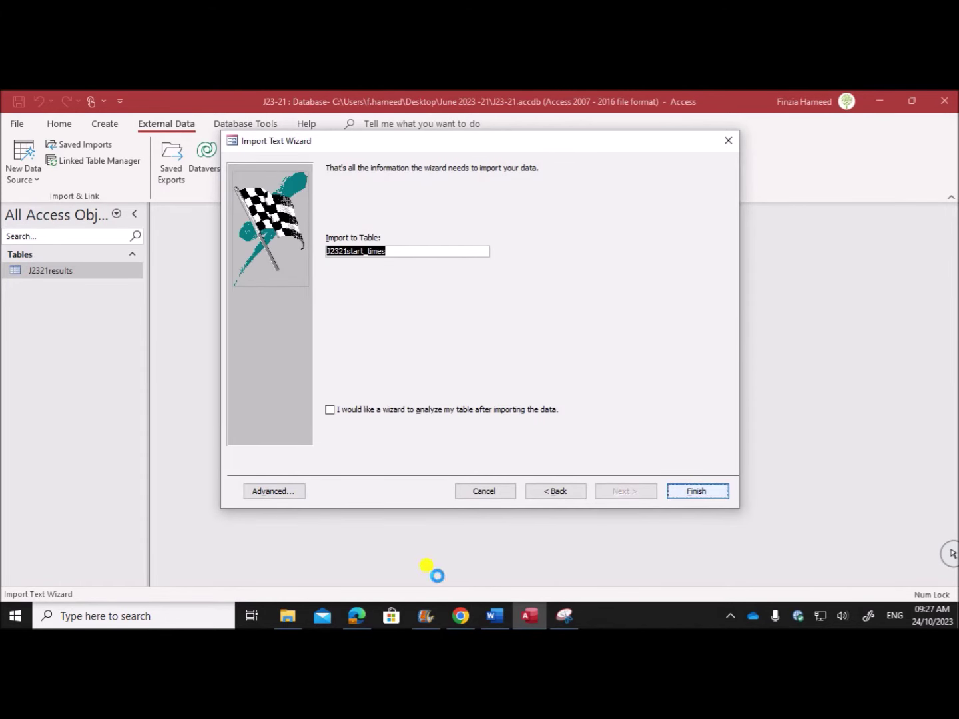
{"action": "left_click", "coordinate": [689, 495]}
{"action": "left_click", "coordinate": [696, 513]}
- Read question 16's evidence screenshot instruction in the question paper in Edge
{"action": "left_click", "coordinate": [357, 616]}
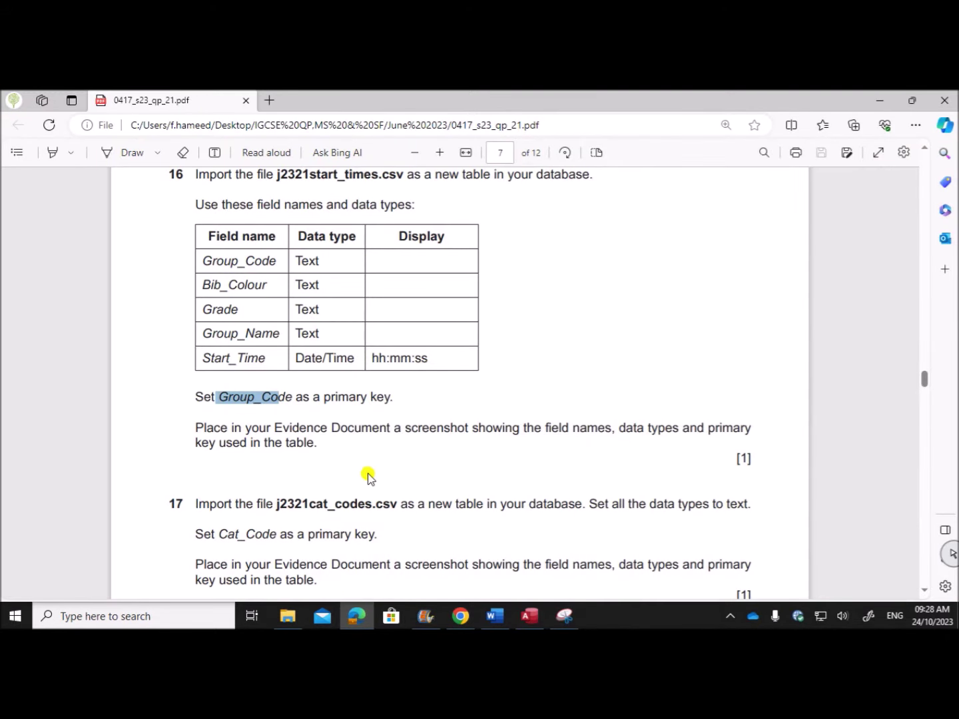
{"action": "scroll", "coordinate": [364, 492], "scroll_direction": "down", "scroll_amount": 2}
{"action": "scroll", "coordinate": [363, 489], "scroll_direction": "up", "scroll_amount": 1}
{"action": "left_click_drag", "start_coordinate": [315, 360], "coordinate": [751, 355]}
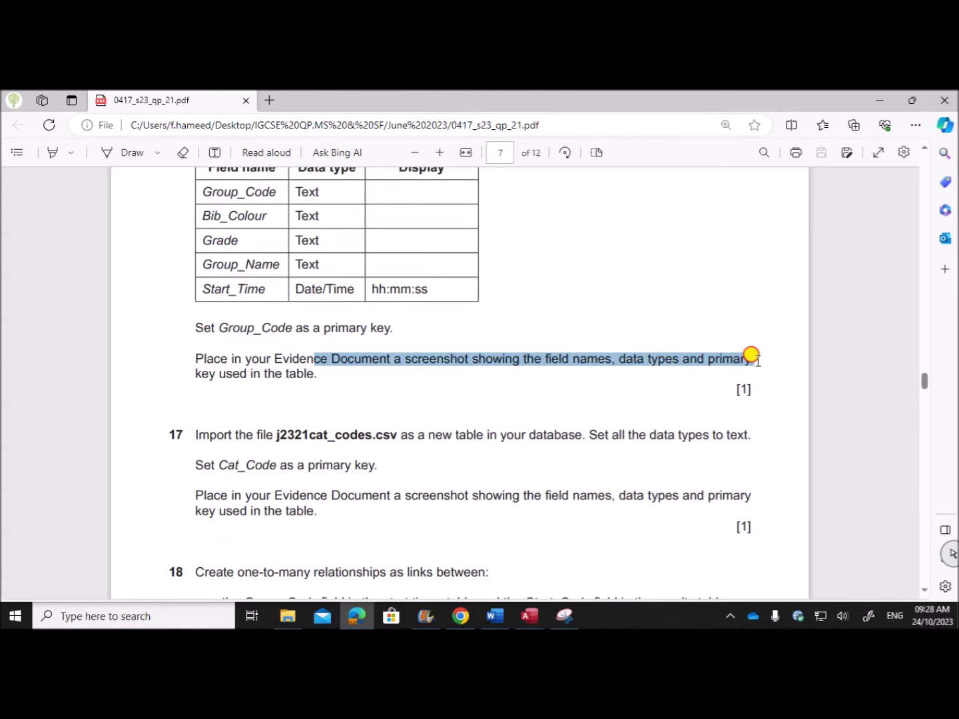
{"action": "scroll", "coordinate": [399, 400], "scroll_direction": "up", "scroll_amount": 2}
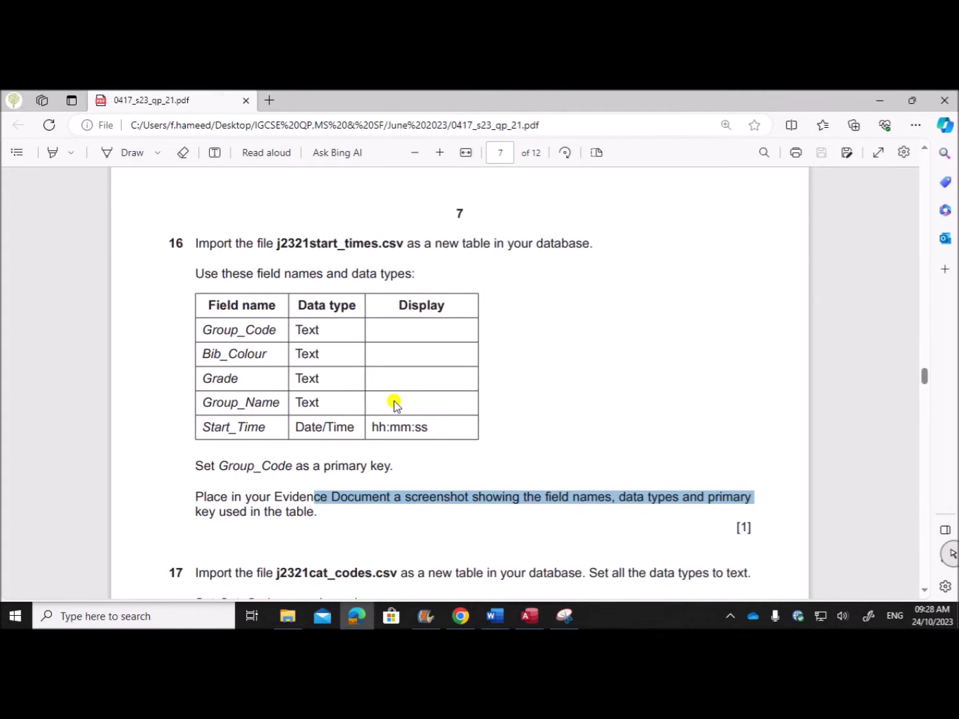
- Switch to Access and open the J2321start_times table in Design View
{"action": "left_click", "coordinate": [530, 615]}
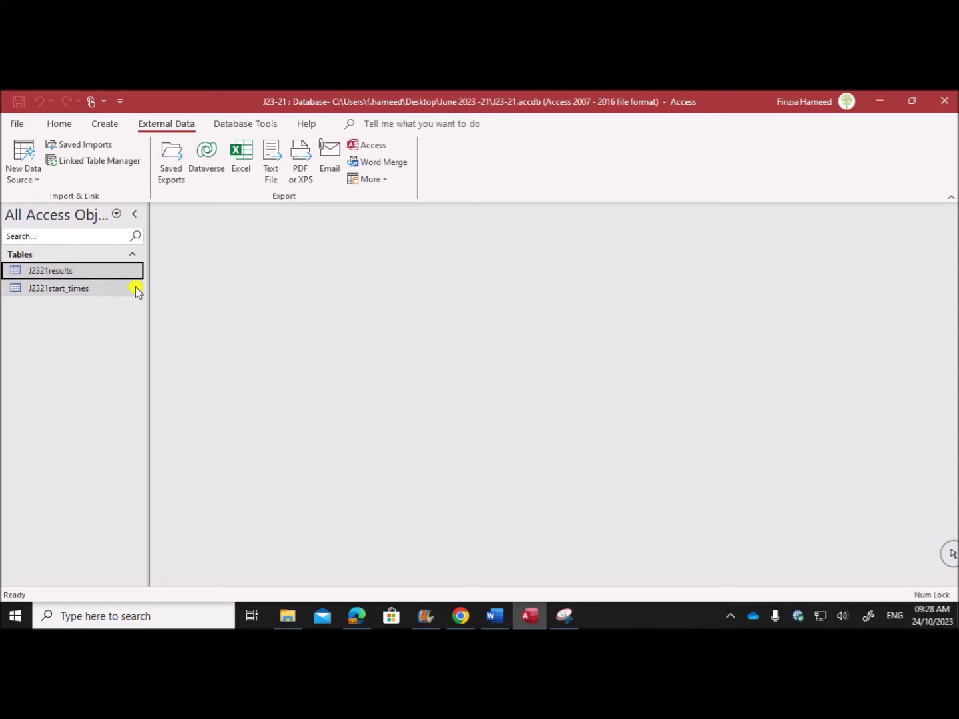
{"action": "left_click", "coordinate": [101, 286]}
{"action": "right_click", "coordinate": [103, 288]}
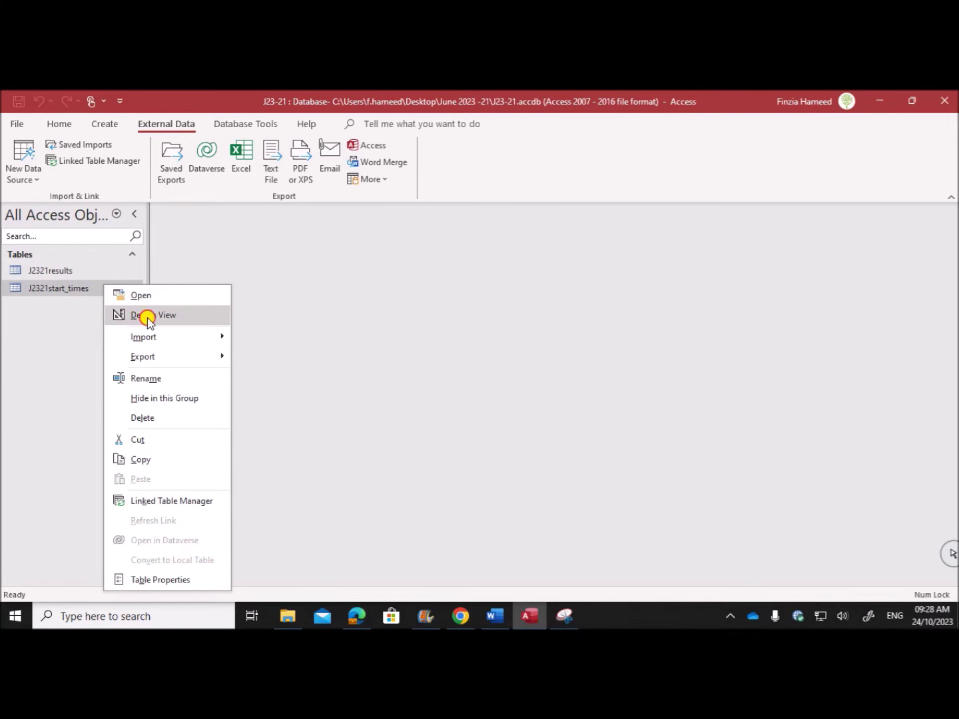
{"action": "left_click", "coordinate": [147, 318]}
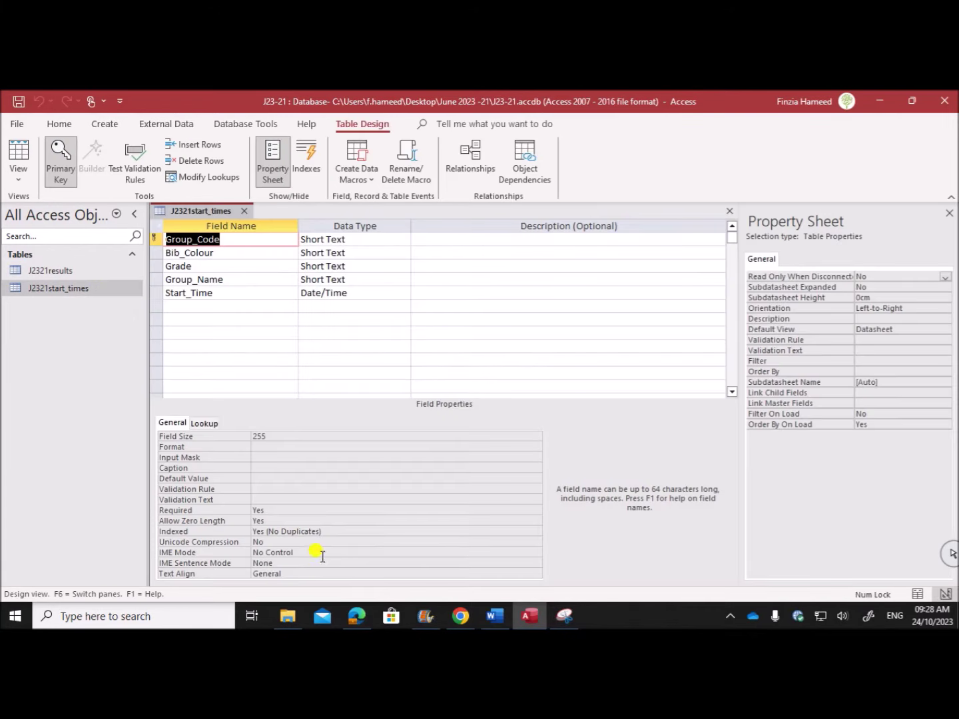
{"action": "left_click", "coordinate": [448, 359]}
- Capture a new snip of the J2321start_times field names, data types and primary key with Snipping Tool
{"action": "left_click", "coordinate": [565, 616]}
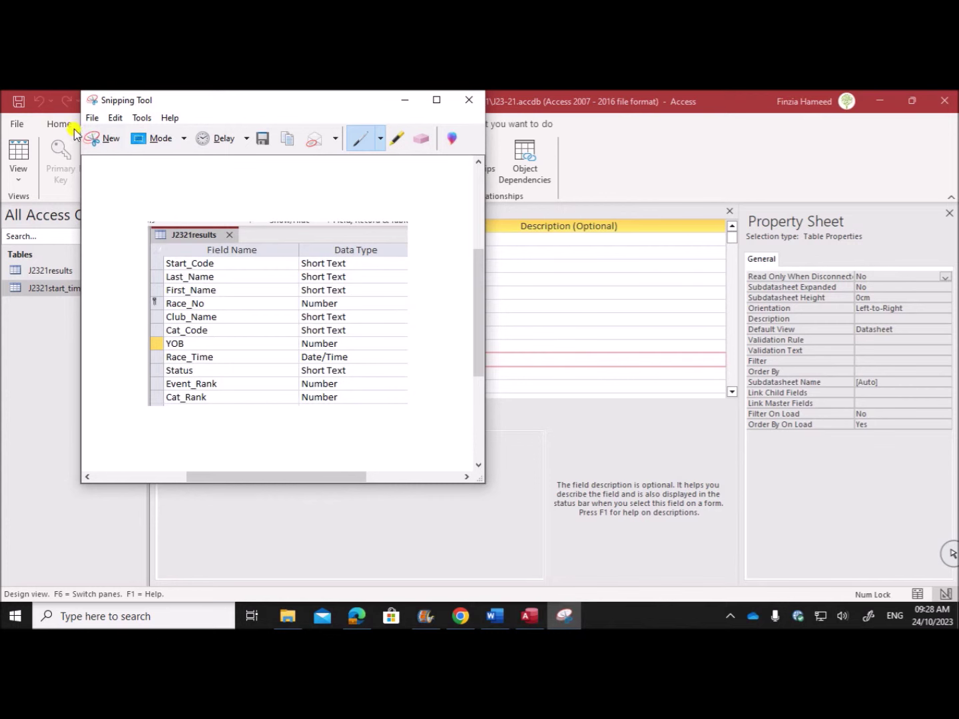
{"action": "left_click", "coordinate": [100, 138]}
{"action": "left_click_drag", "start_coordinate": [143, 201], "coordinate": [421, 321]}
- Switch to the Evidence Document in Word and insert a page break before the "Step 16 evidence:" heading
{"action": "left_click", "coordinate": [494, 616]}
{"action": "scroll", "coordinate": [410, 469], "scroll_direction": "down", "scroll_amount": 3}
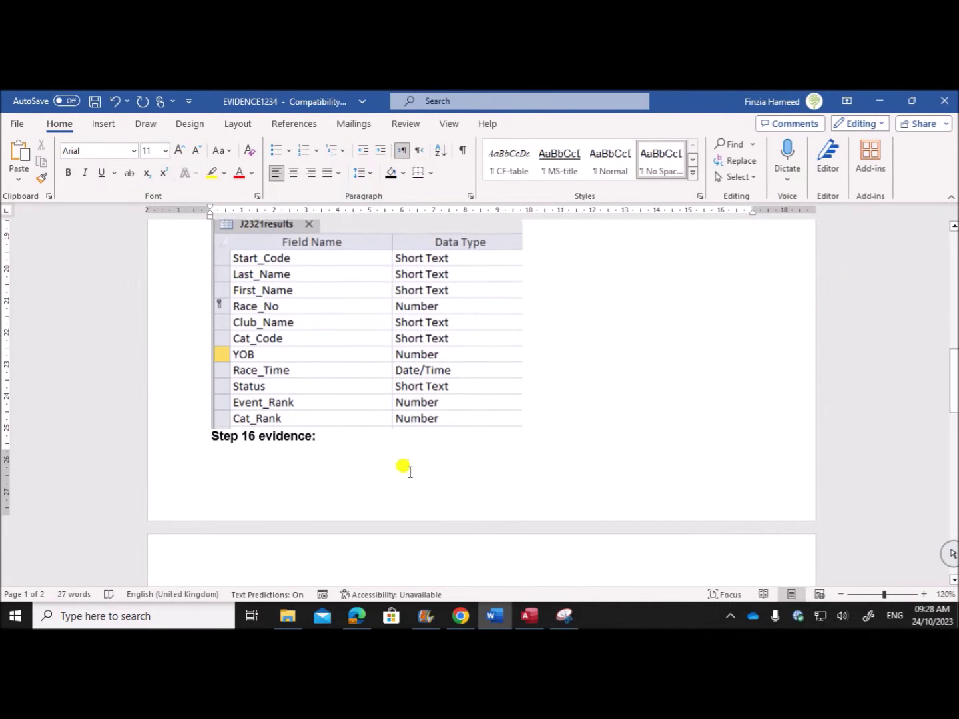
{"action": "left_click", "coordinate": [211, 433]}
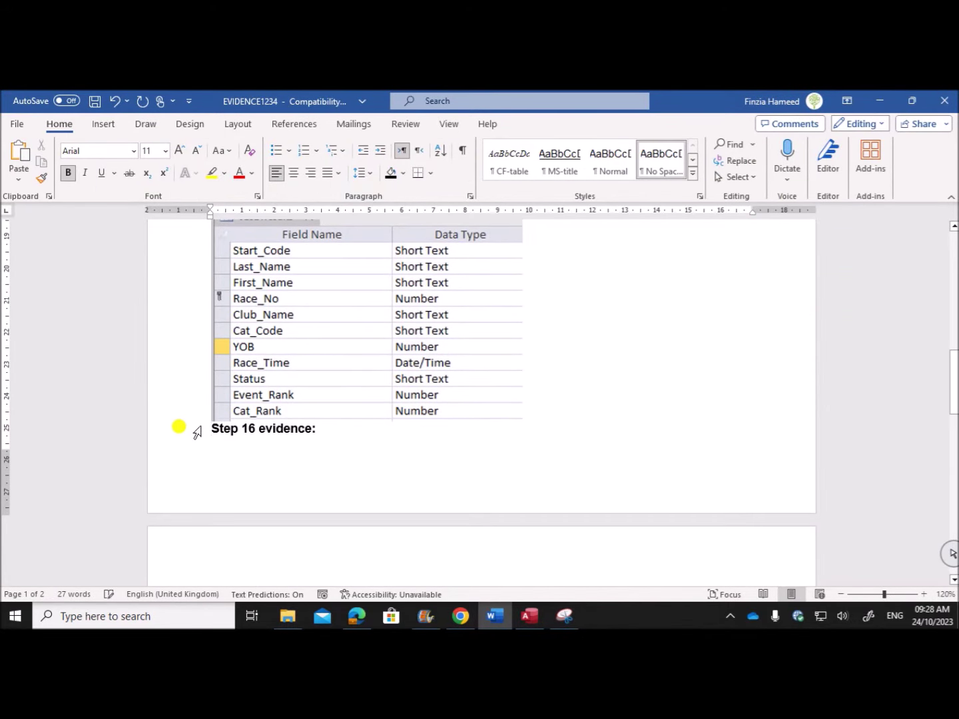
{"action": "key", "text": "ctrl+Return"}
- Paste the J2321start_times design screenshot on the line below the "Step 16 evidence:" heading
{"action": "scroll", "coordinate": [260, 437], "scroll_direction": "down", "scroll_amount": 2}
{"action": "scroll", "coordinate": [260, 437], "scroll_direction": "down", "scroll_amount": 1}
{"action": "left_click", "coordinate": [310, 377]}
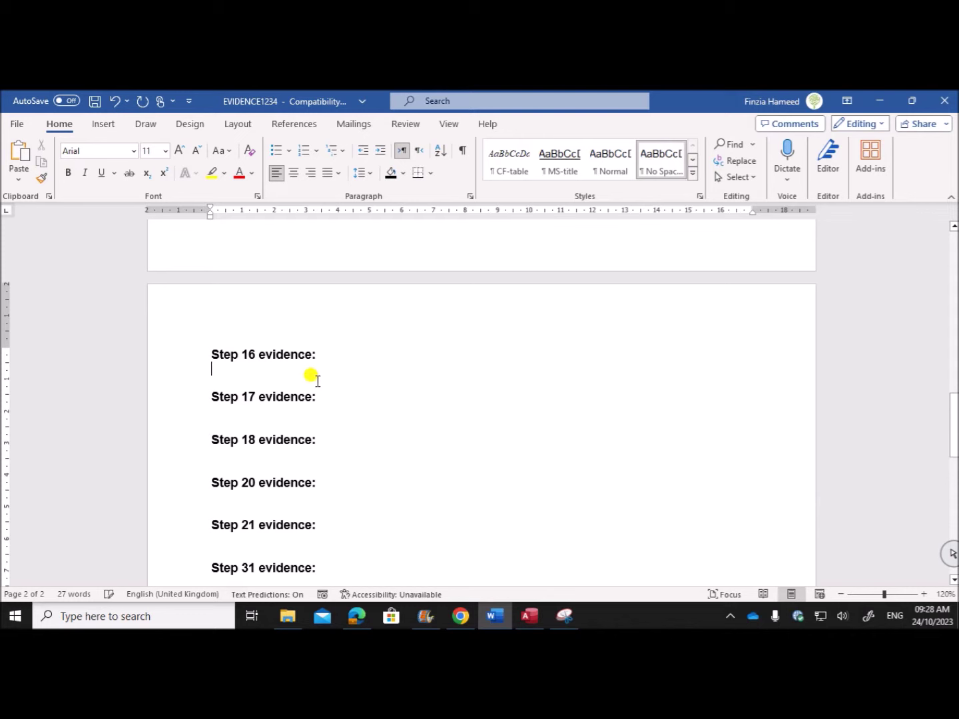
{"action": "key", "text": "ctrl+v"}
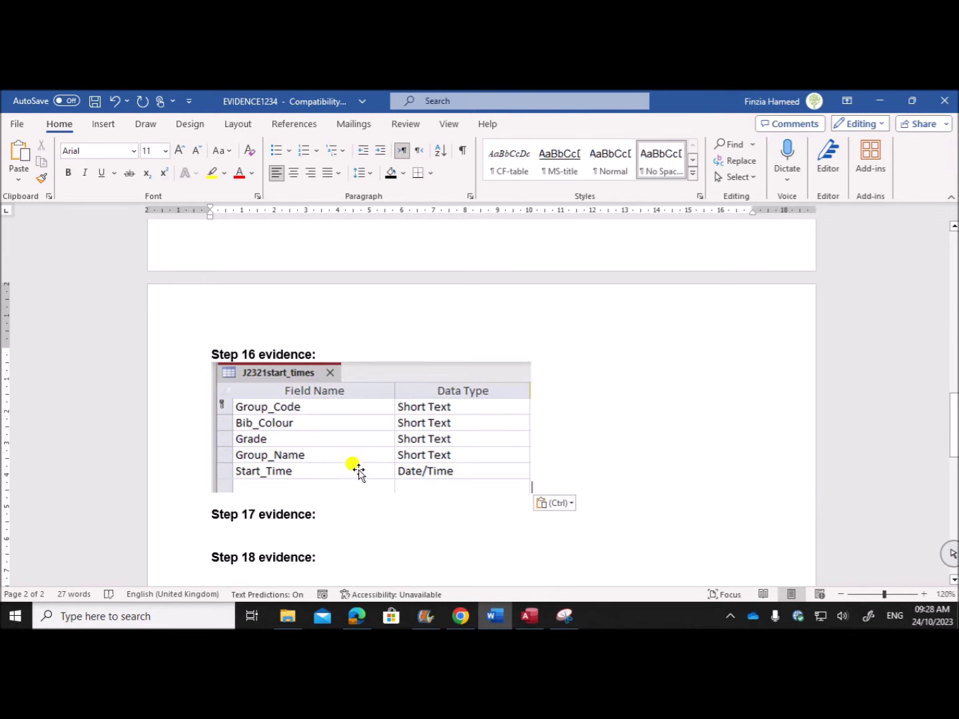
- Switch to the question paper in Edge and read question 17's import instructions
{"action": "left_click", "coordinate": [357, 616]}
{"action": "scroll", "coordinate": [320, 506], "scroll_direction": "down", "scroll_amount": 2}
{"action": "scroll", "coordinate": [309, 475], "scroll_direction": "down", "scroll_amount": 3}
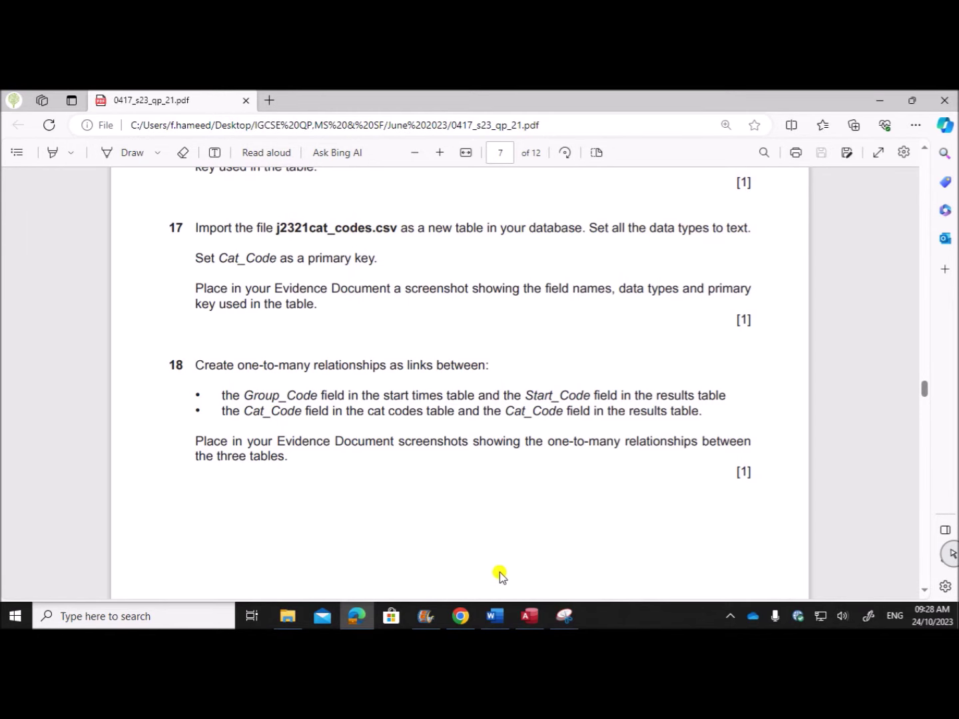
- In Access, close the J2321start_times table and start a text file import of j2321cat_codes.csv into a new table
{"action": "left_click", "coordinate": [530, 616]}
{"action": "left_click", "coordinate": [245, 211]}
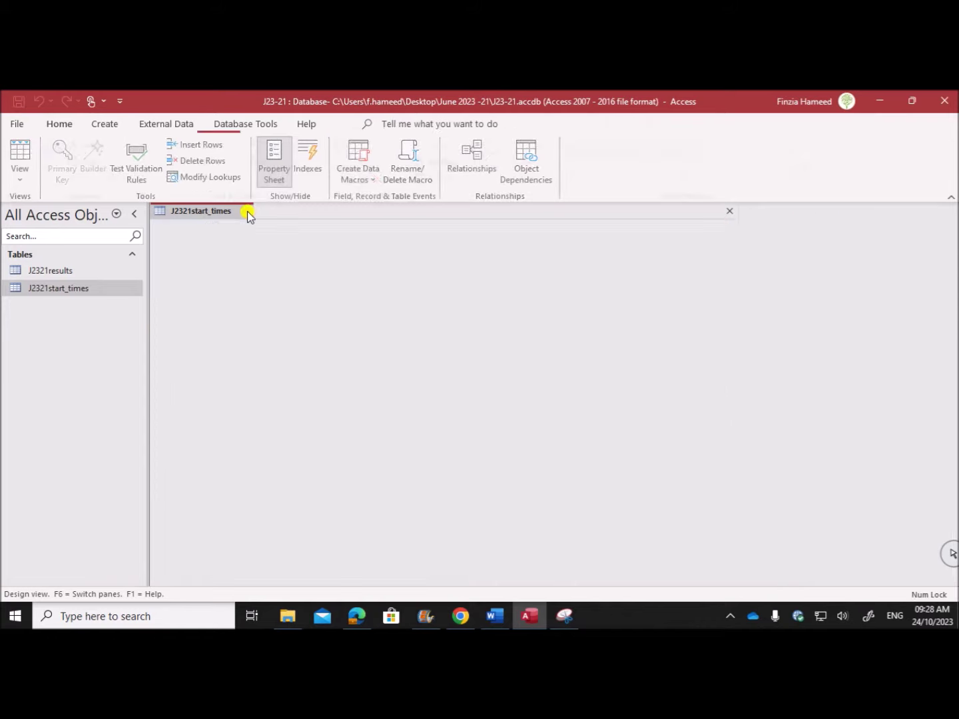
{"action": "left_click", "coordinate": [156, 125]}
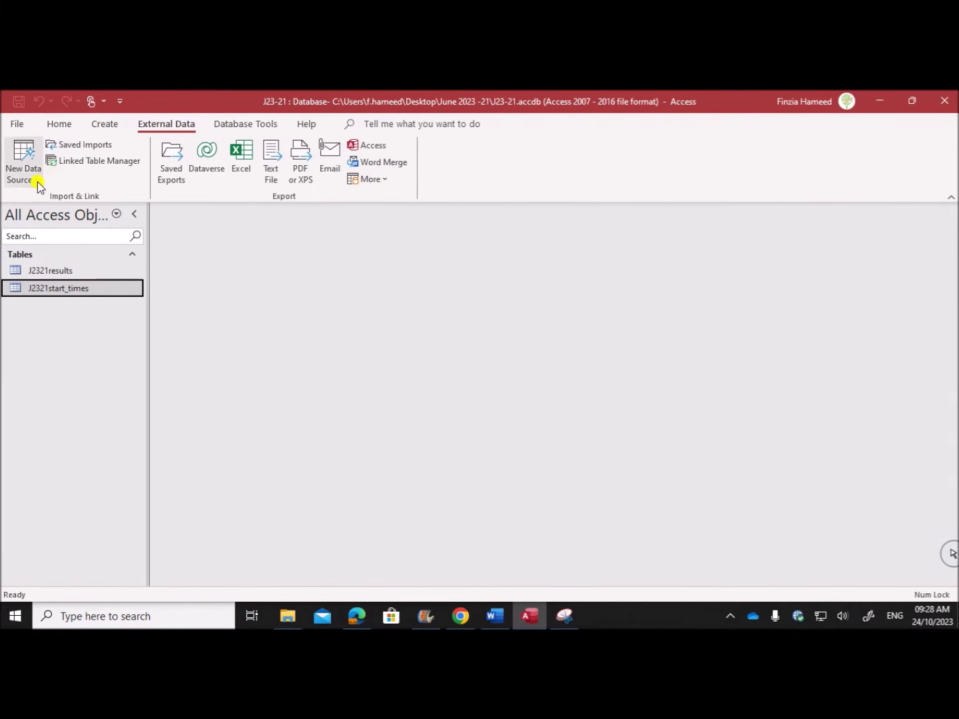
{"action": "left_click", "coordinate": [38, 182]}
{"action": "mouse_move", "coordinate": [92, 203]}
{"action": "left_click", "coordinate": [189, 296]}
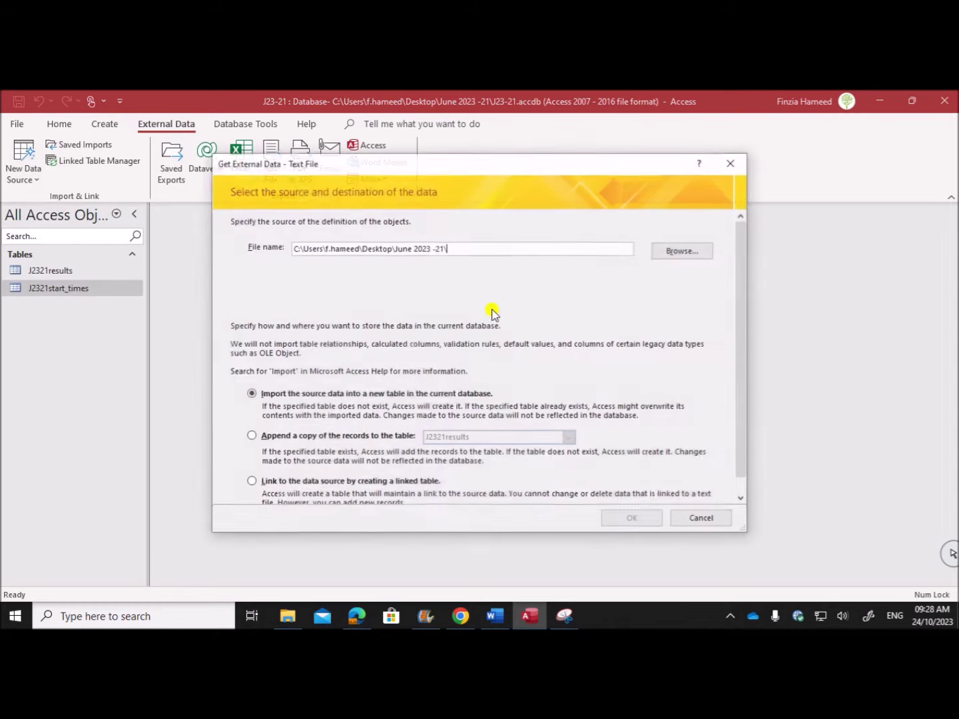
{"action": "left_click", "coordinate": [676, 251]}
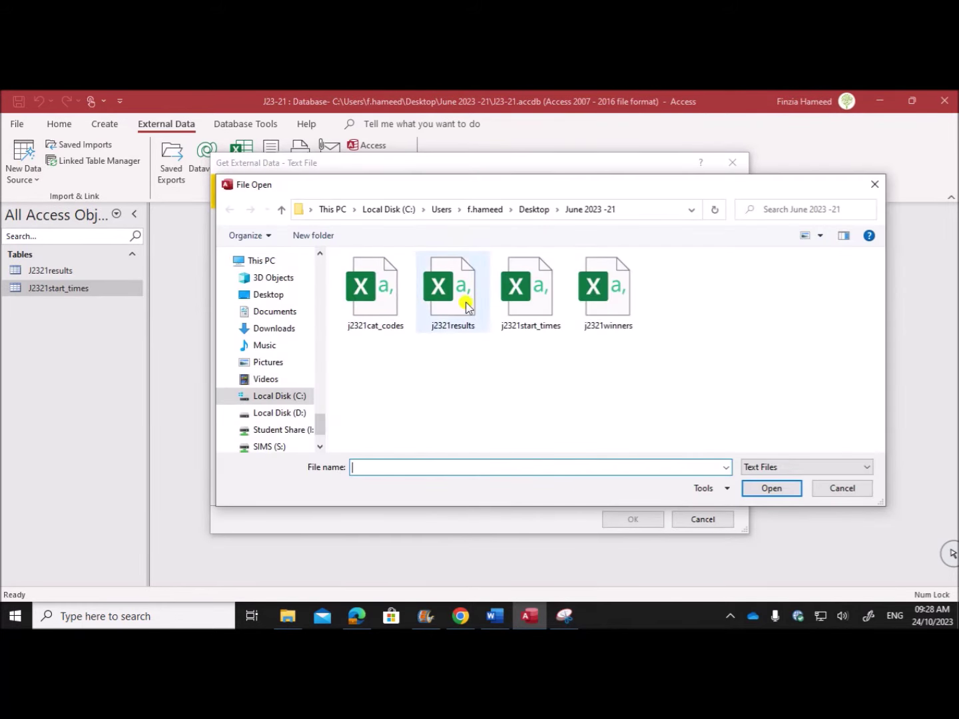
{"action": "double_click", "coordinate": [372, 320]}
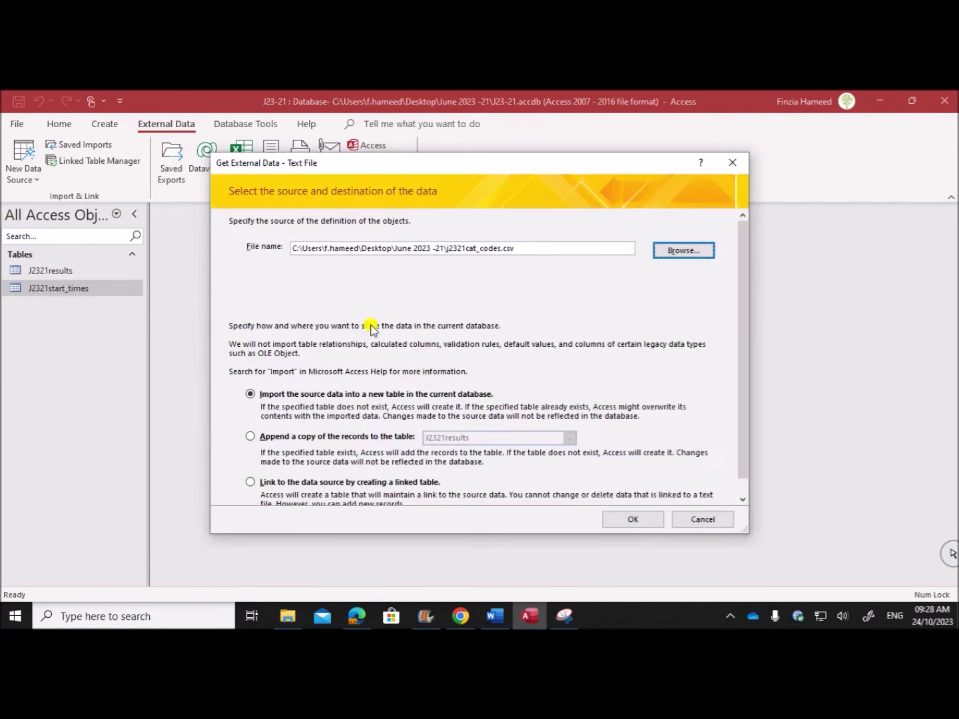
{"action": "left_click", "coordinate": [633, 518]}
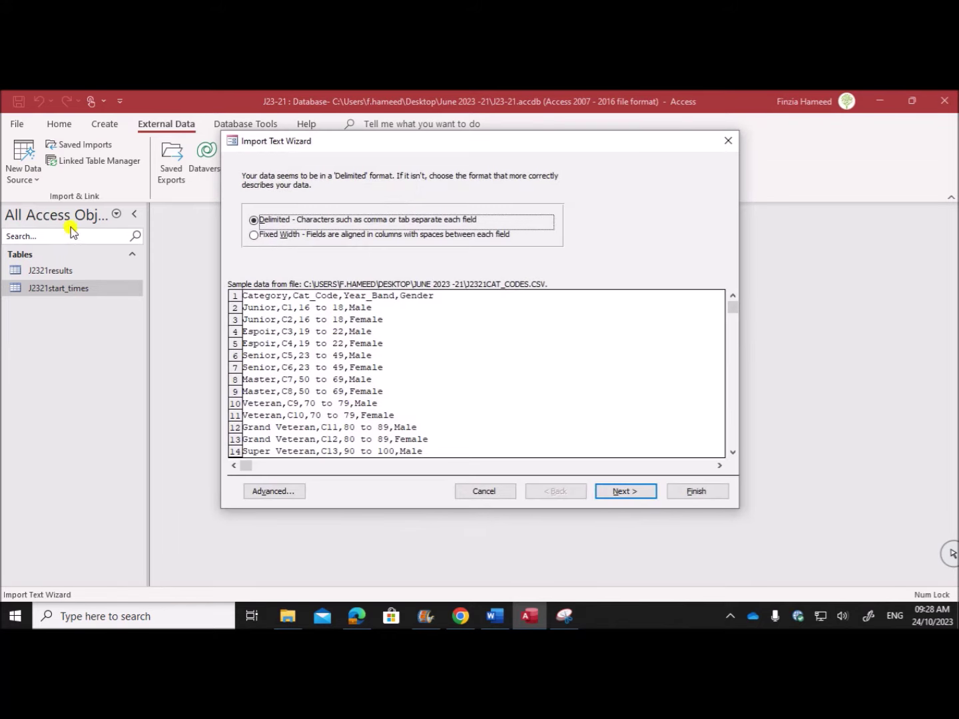
- Keep the import comma-delimited, use the first row as field names and continue to the primary key choice
{"action": "left_click", "coordinate": [625, 492]}
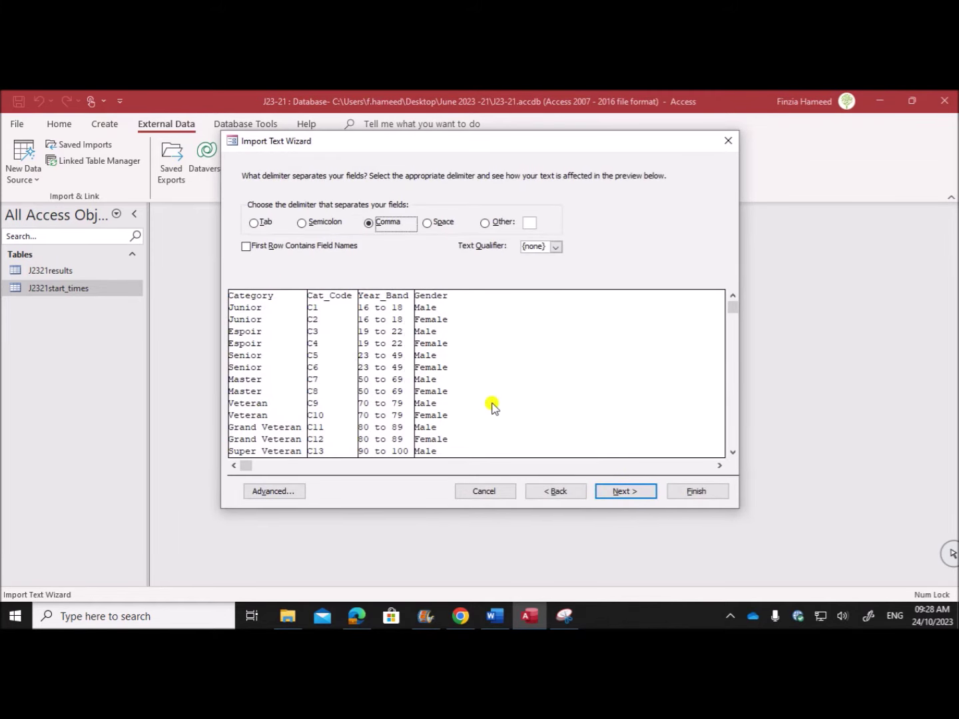
{"action": "left_click", "coordinate": [247, 247]}
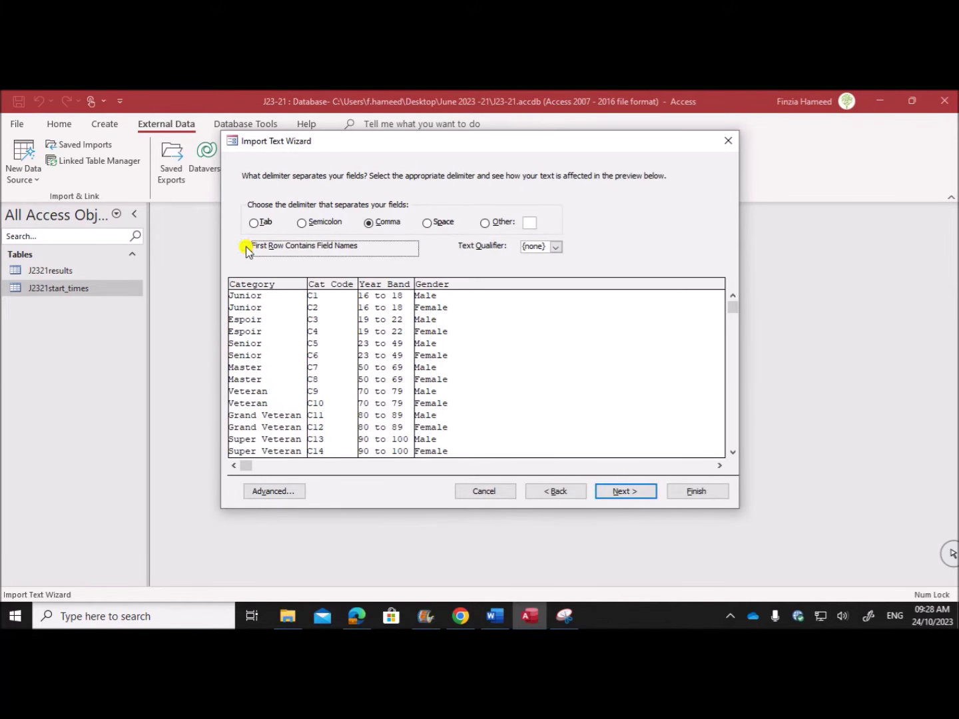
{"action": "left_click", "coordinate": [624, 492]}
{"action": "left_click", "coordinate": [624, 492]}
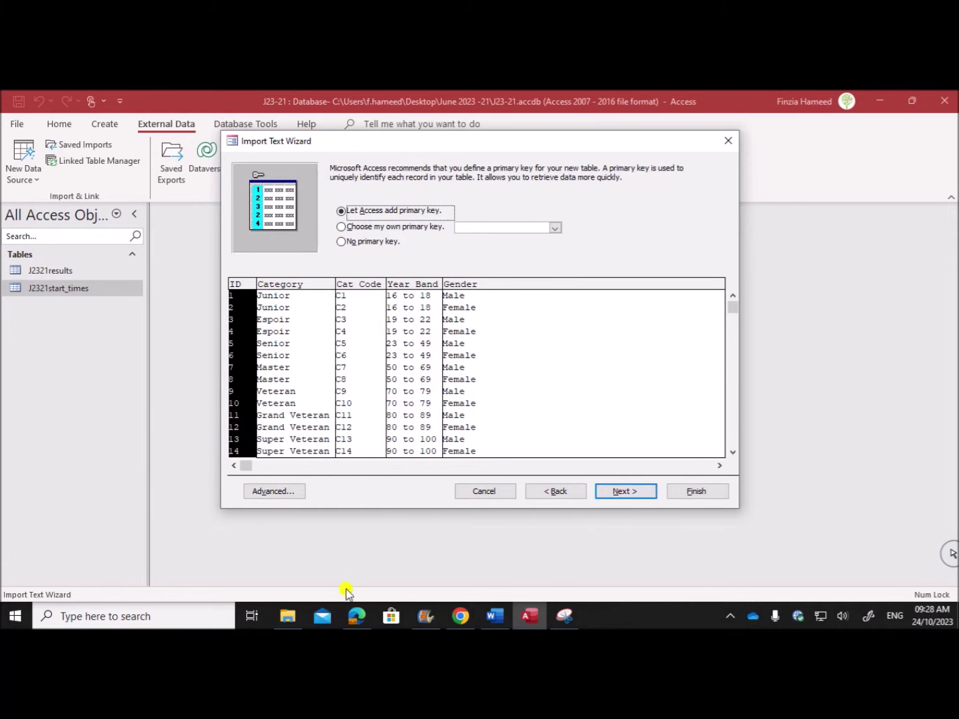
- Check question 17's primary key instruction in Edge, and choose Cat_Code as the primary key in the Access import wizard
{"action": "left_click", "coordinate": [353, 618]}
{"action": "left_click_drag", "start_coordinate": [224, 266], "coordinate": [306, 260]}
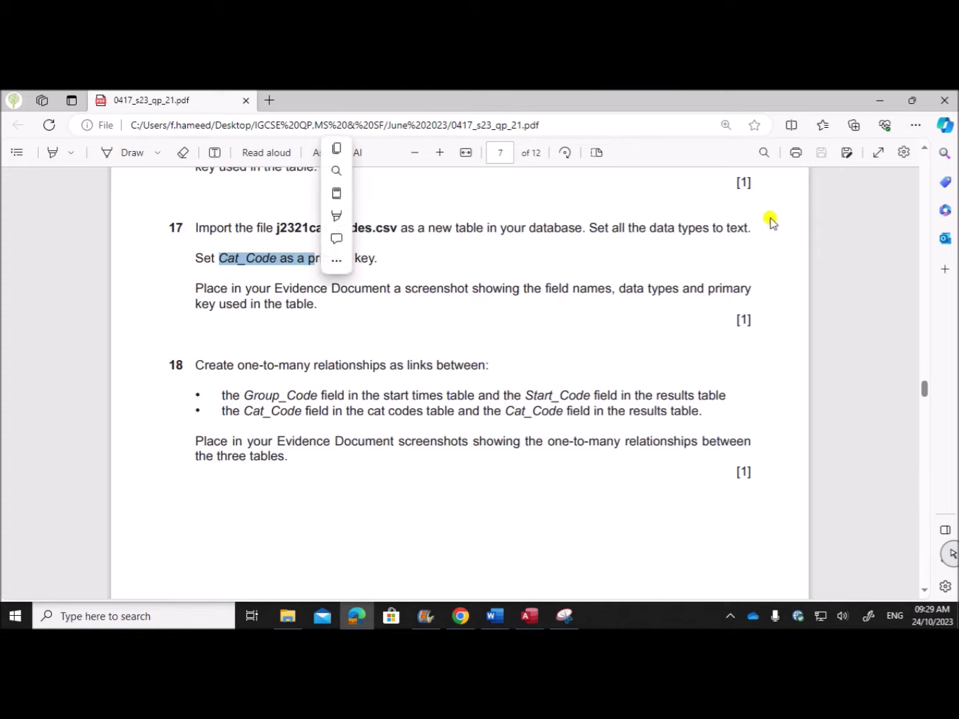
{"action": "left_click", "coordinate": [530, 616]}
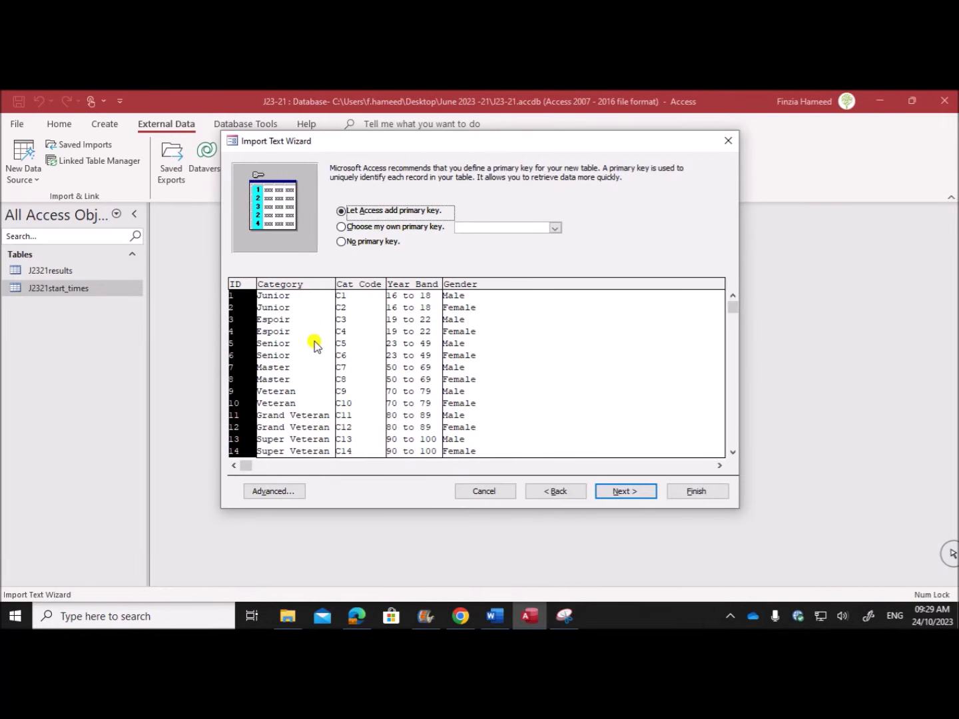
{"action": "left_click", "coordinate": [392, 227]}
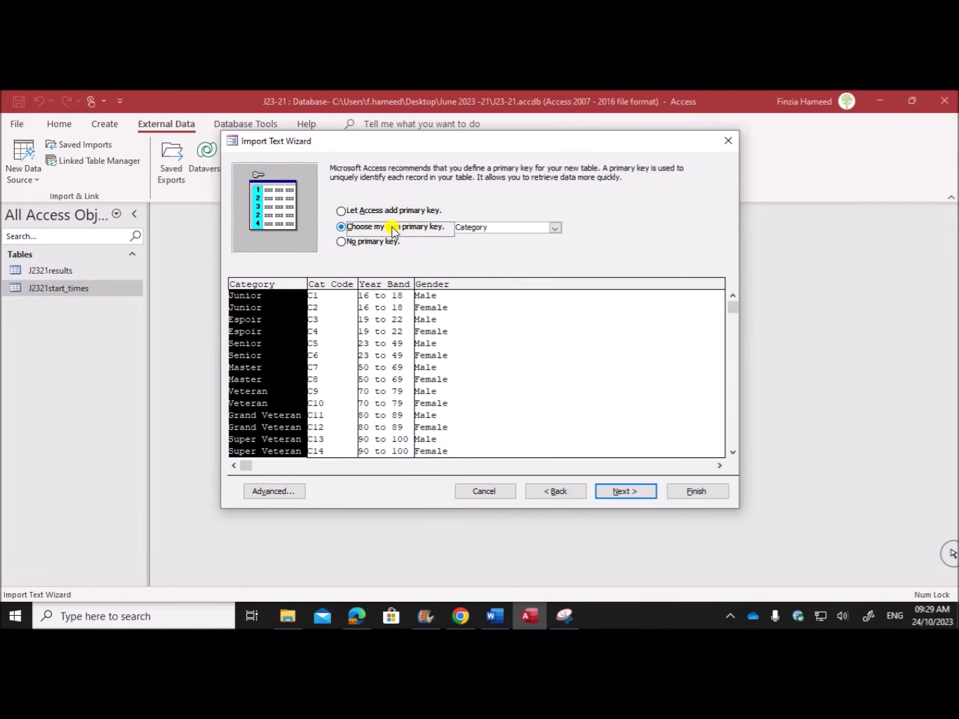
{"action": "left_click", "coordinate": [343, 320]}
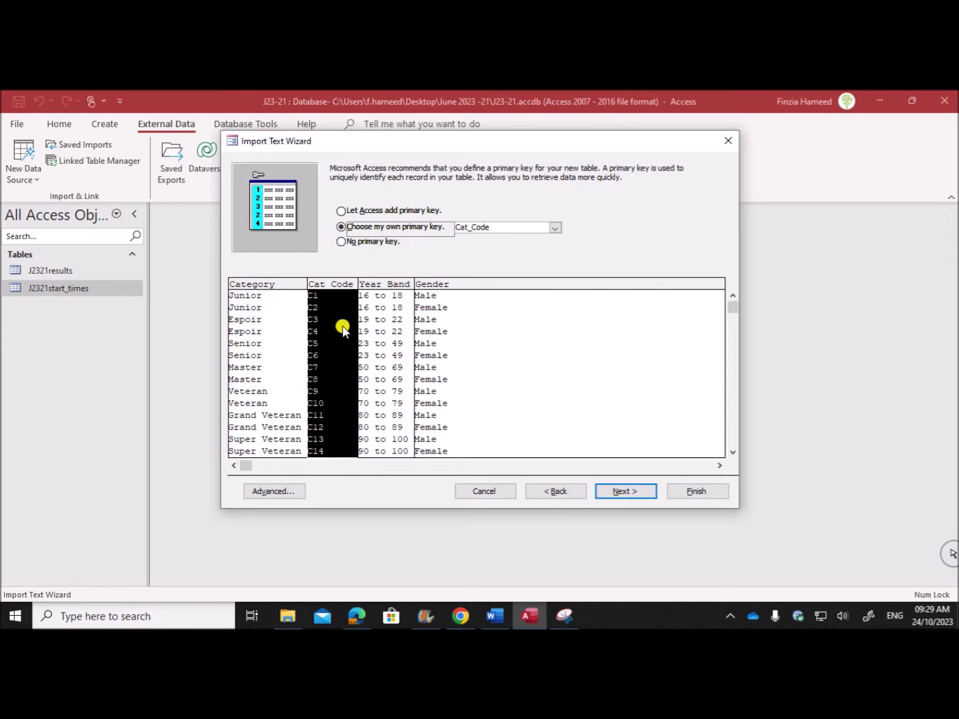
- Review the field data types in the advanced import specification and finish importing into J2321cat_codes without saving the import steps
{"action": "left_click", "coordinate": [279, 491]}
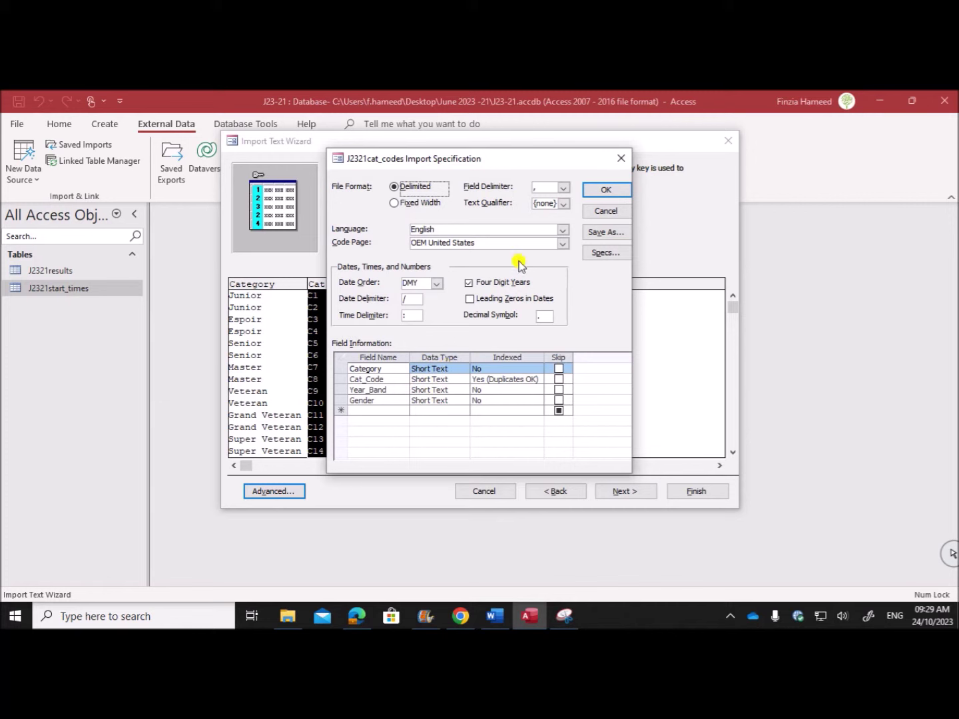
{"action": "left_click", "coordinate": [600, 195]}
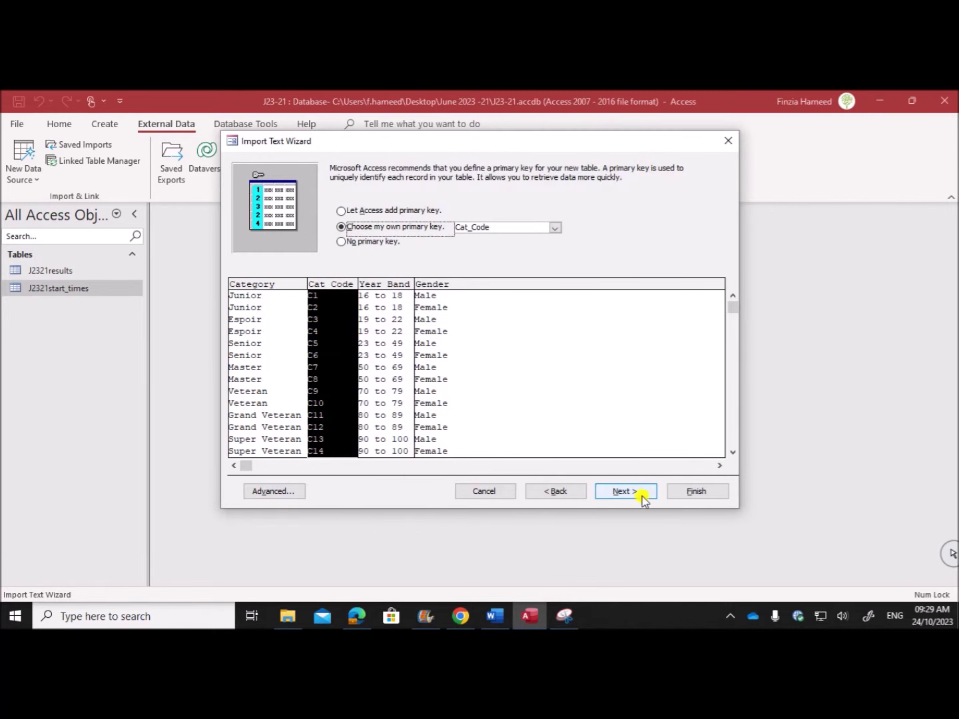
{"action": "left_click", "coordinate": [644, 493]}
{"action": "left_click", "coordinate": [686, 491]}
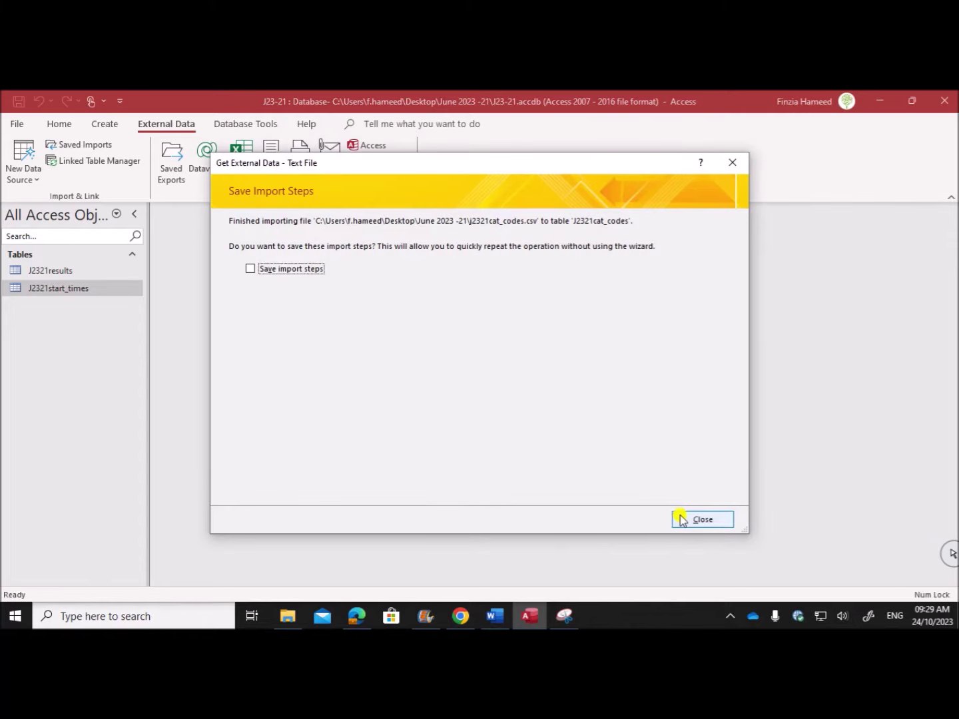
{"action": "left_click", "coordinate": [702, 519]}
- Check question 17's screenshot instruction in Edge, and open the J2321cat_codes table in Design View in Access
{"action": "left_click", "coordinate": [357, 616]}
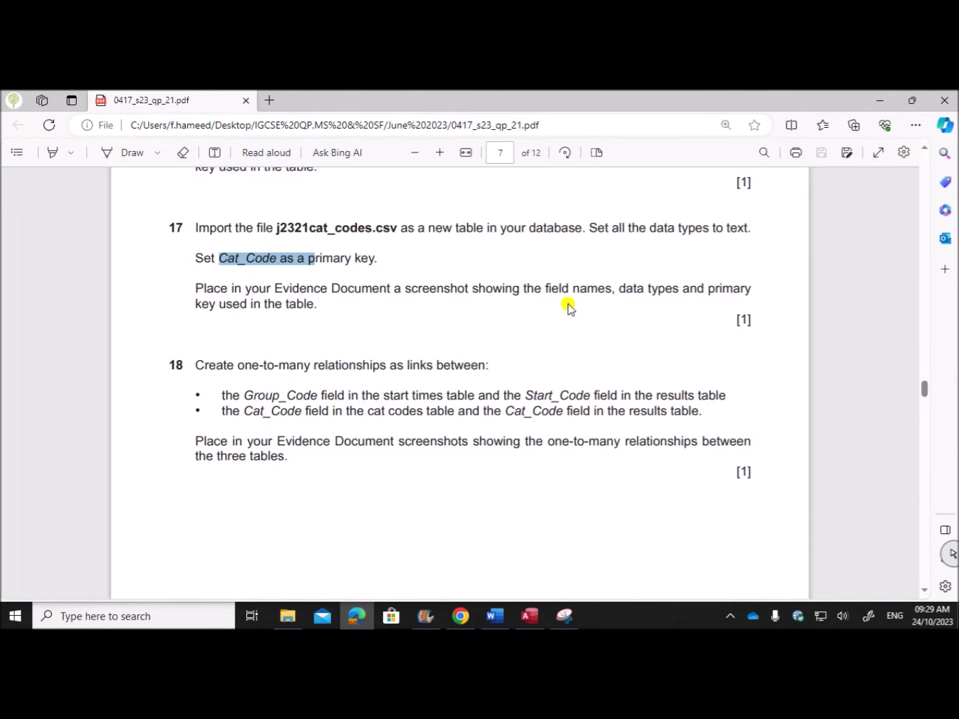
{"action": "left_click", "coordinate": [529, 616]}
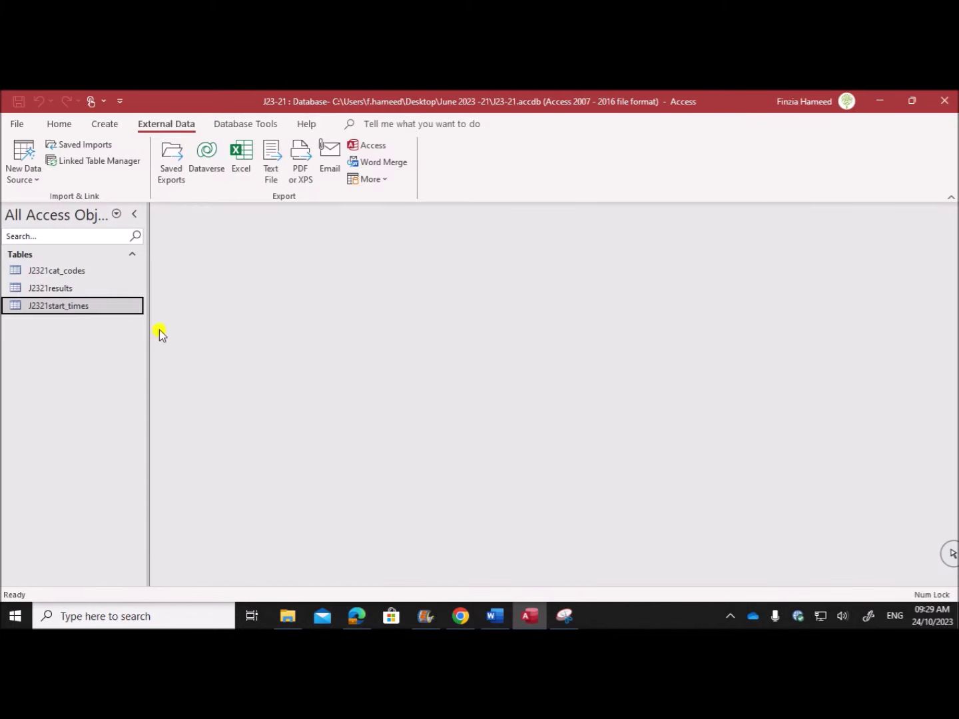
{"action": "left_click", "coordinate": [85, 270]}
{"action": "right_click", "coordinate": [86, 270]}
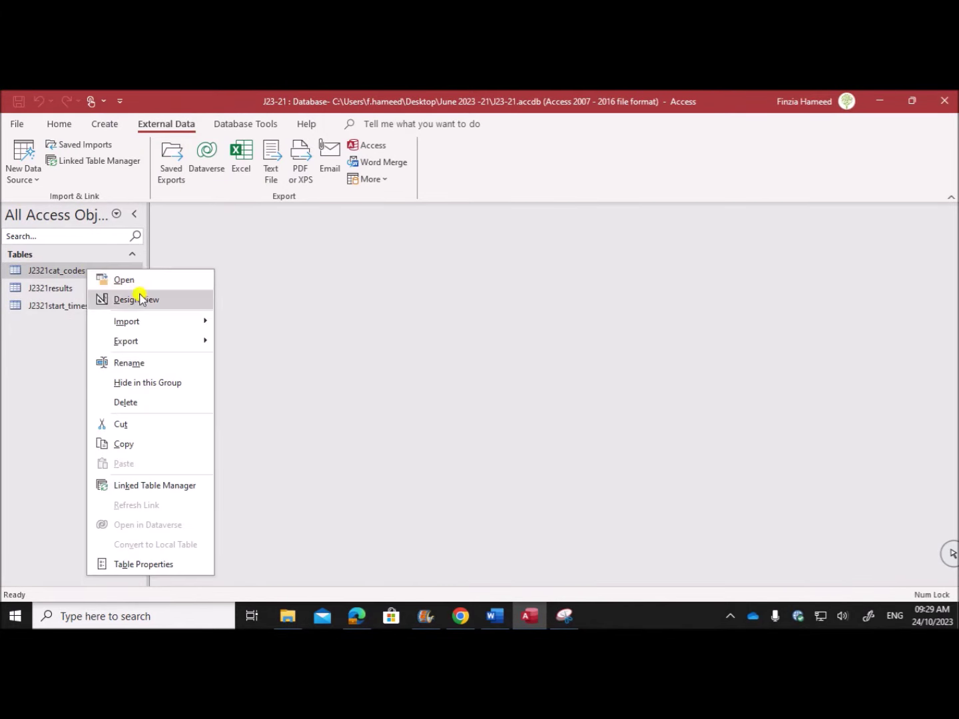
{"action": "left_click", "coordinate": [137, 299]}
{"action": "left_click", "coordinate": [466, 266]}
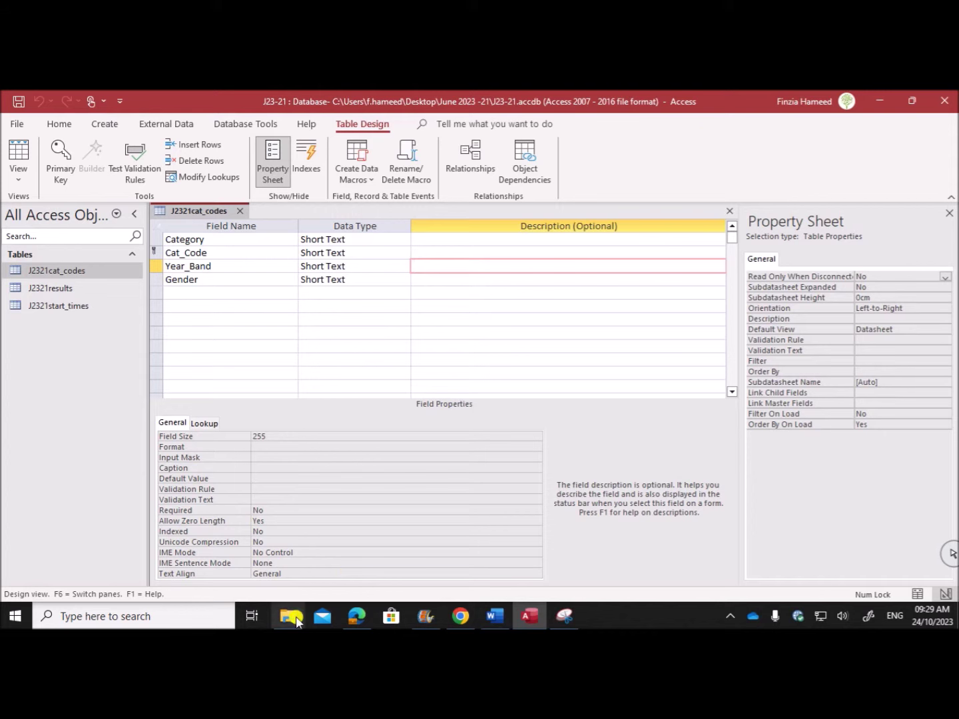
- Capture a new snip of the J2321cat_codes field names, data types and primary key with Snipping Tool
{"action": "left_click", "coordinate": [564, 616]}
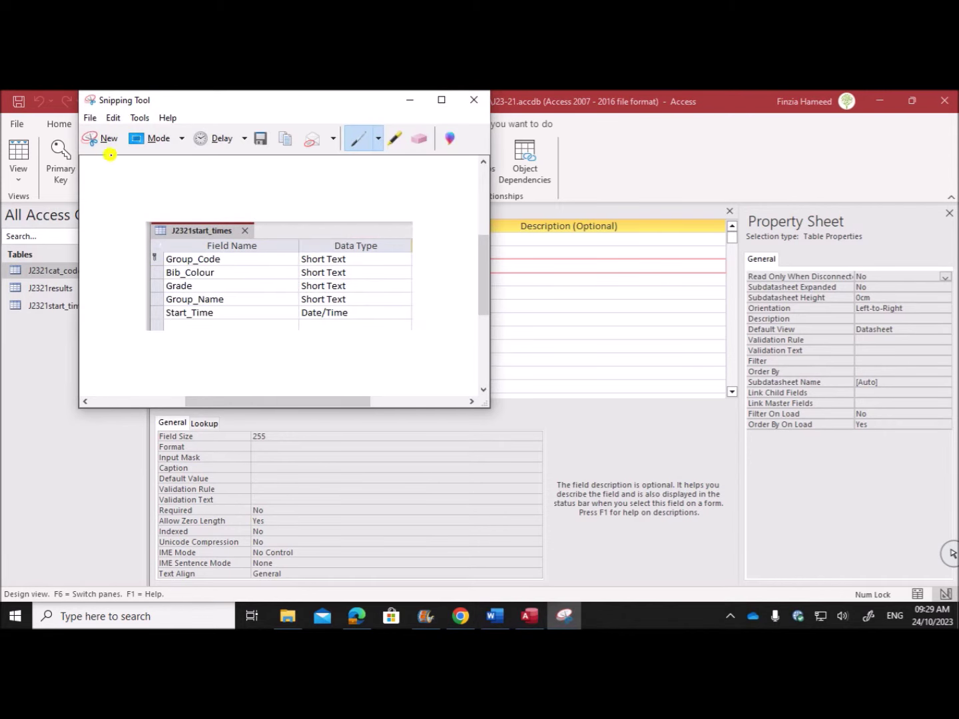
{"action": "left_click", "coordinate": [97, 137]}
{"action": "left_click_drag", "start_coordinate": [149, 204], "coordinate": [408, 315]}
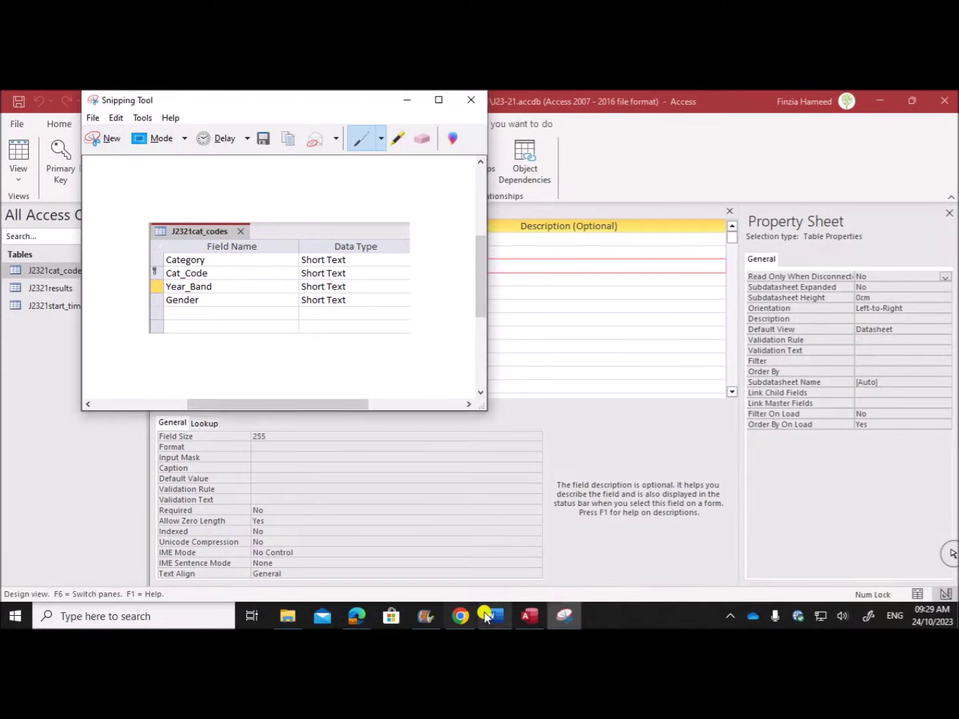
- Switch to the Evidence Document in Word and paste the J2321cat_codes screenshot below the "Step 17 evidence:" heading
{"action": "left_click", "coordinate": [486, 616]}
{"action": "scroll", "coordinate": [306, 514], "scroll_direction": "down", "scroll_amount": 2}
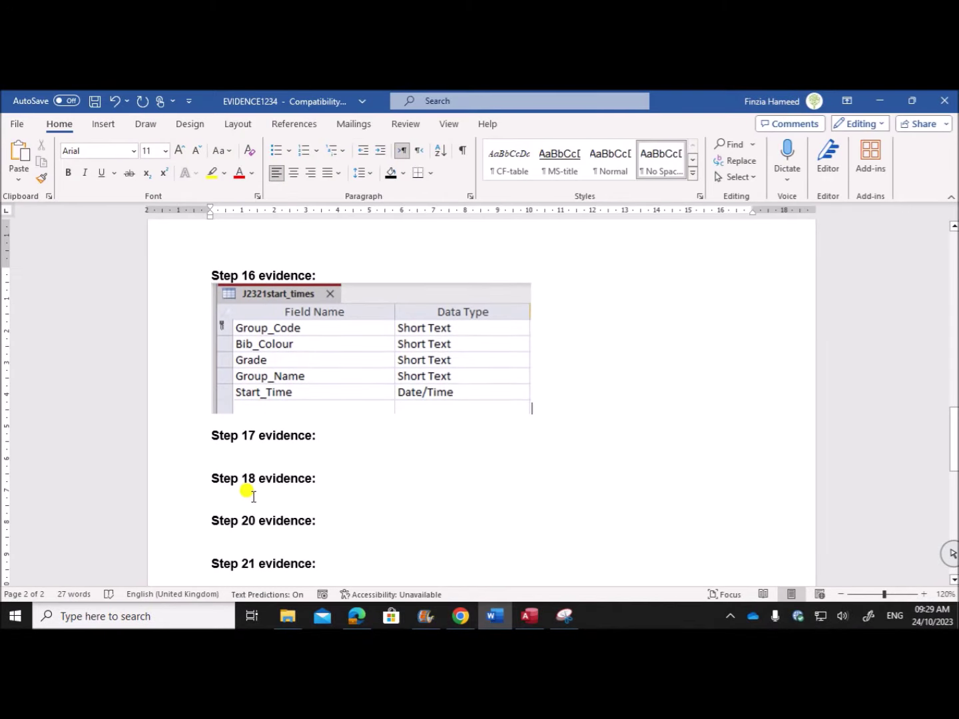
{"action": "left_click", "coordinate": [225, 448]}
{"action": "key", "text": "ctrl+v"}
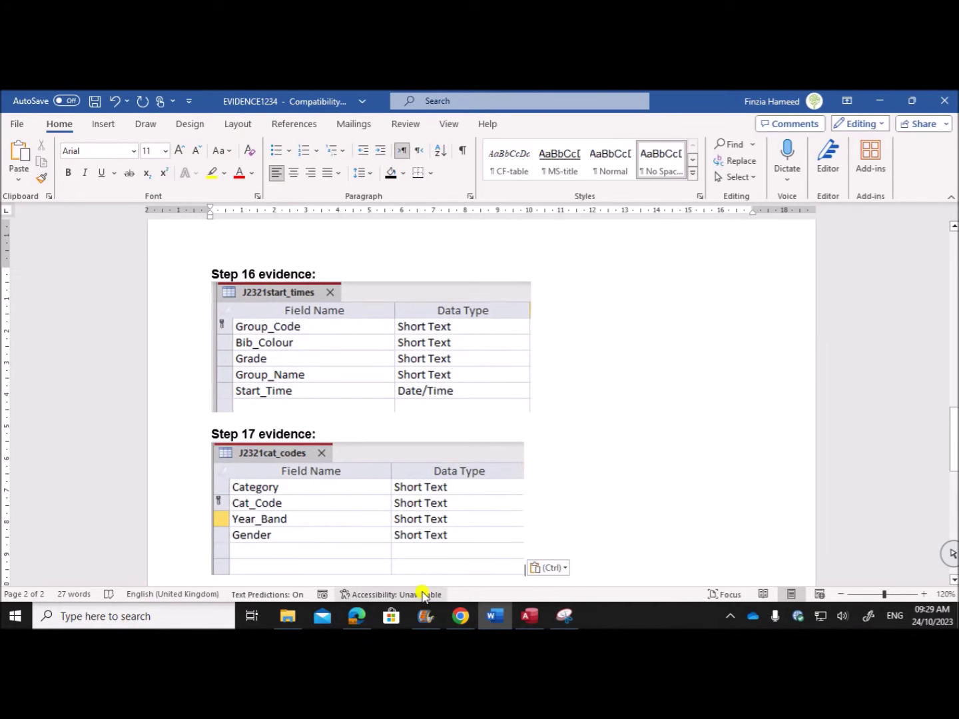
- Read question 18's relationship instructions in Edge, and close the J2321cat_codes table in Access
{"action": "left_click", "coordinate": [358, 613]}
{"action": "scroll", "coordinate": [373, 489], "scroll_direction": "down", "scroll_amount": 1}
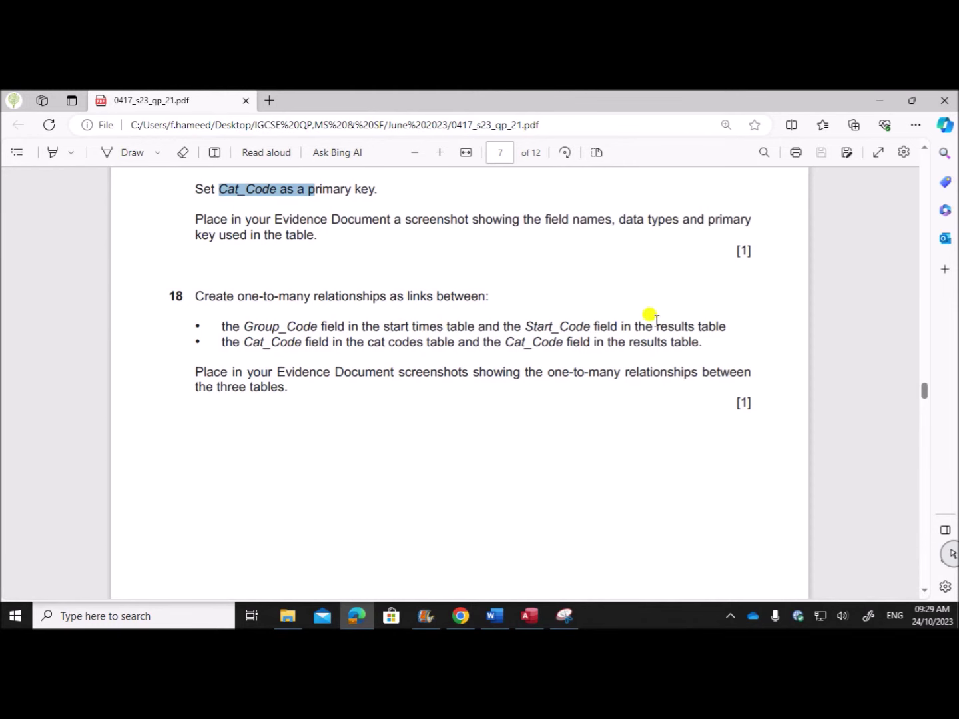
{"action": "left_click", "coordinate": [530, 616]}
{"action": "left_click", "coordinate": [241, 211]}
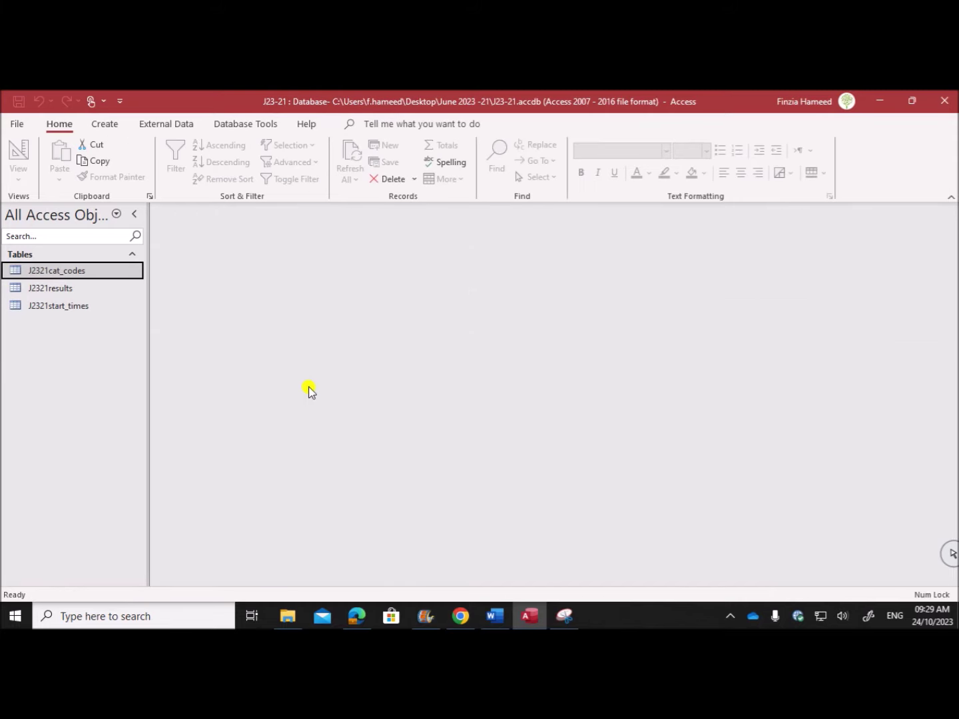
- Open the Relationships window and add the J2321cat_codes, J2321results and J2321start_times tables
{"action": "left_click", "coordinate": [233, 123]}
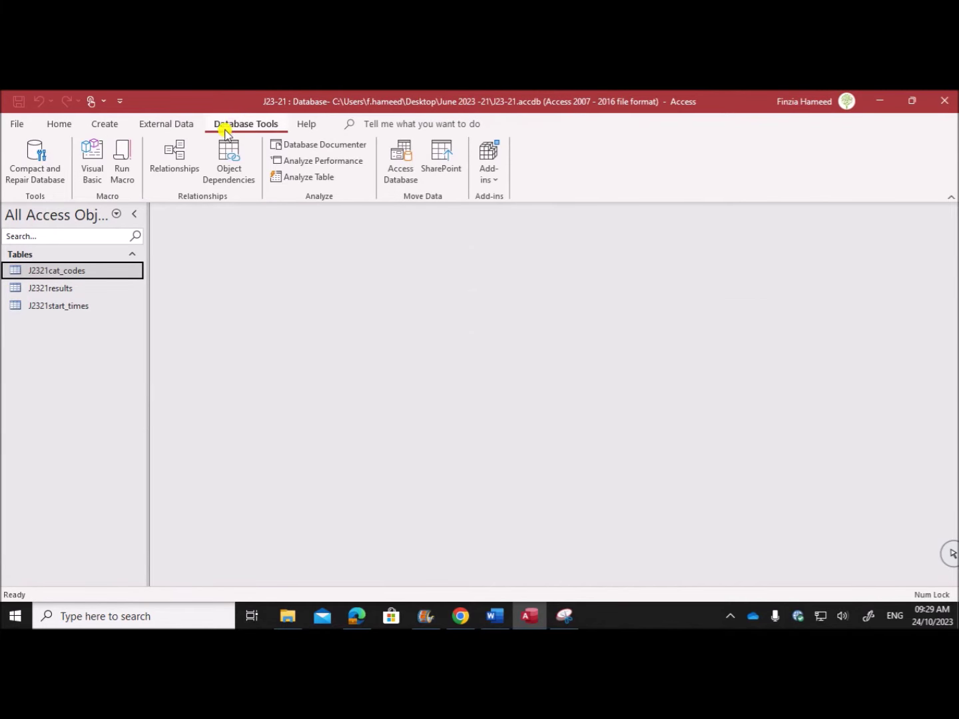
{"action": "left_click", "coordinate": [178, 164]}
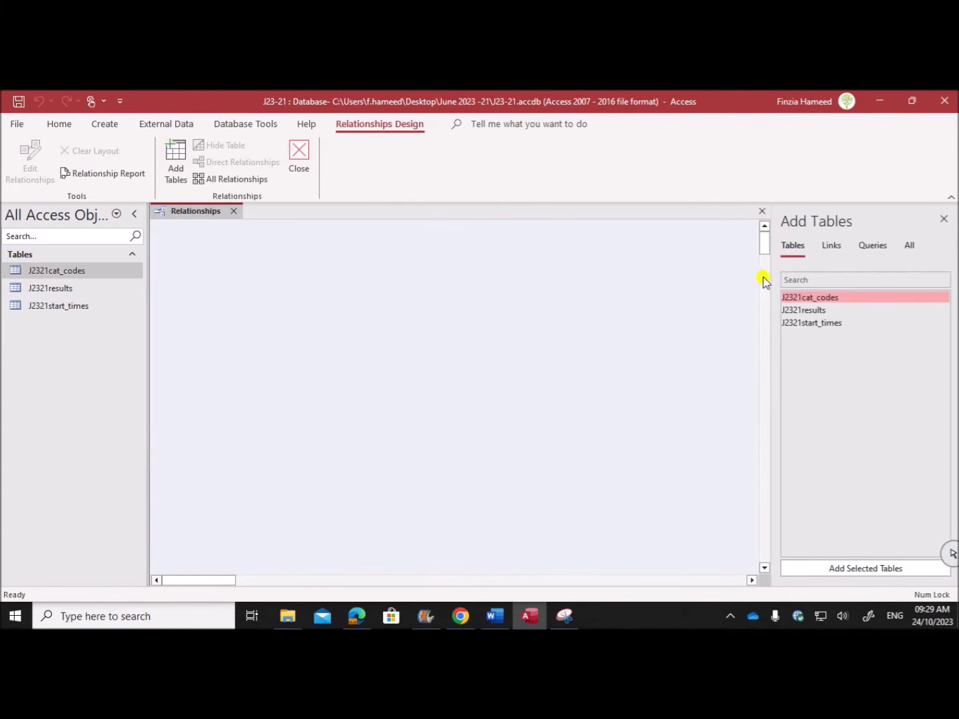
{"action": "double_click", "coordinate": [785, 298]}
{"action": "double_click", "coordinate": [793, 310]}
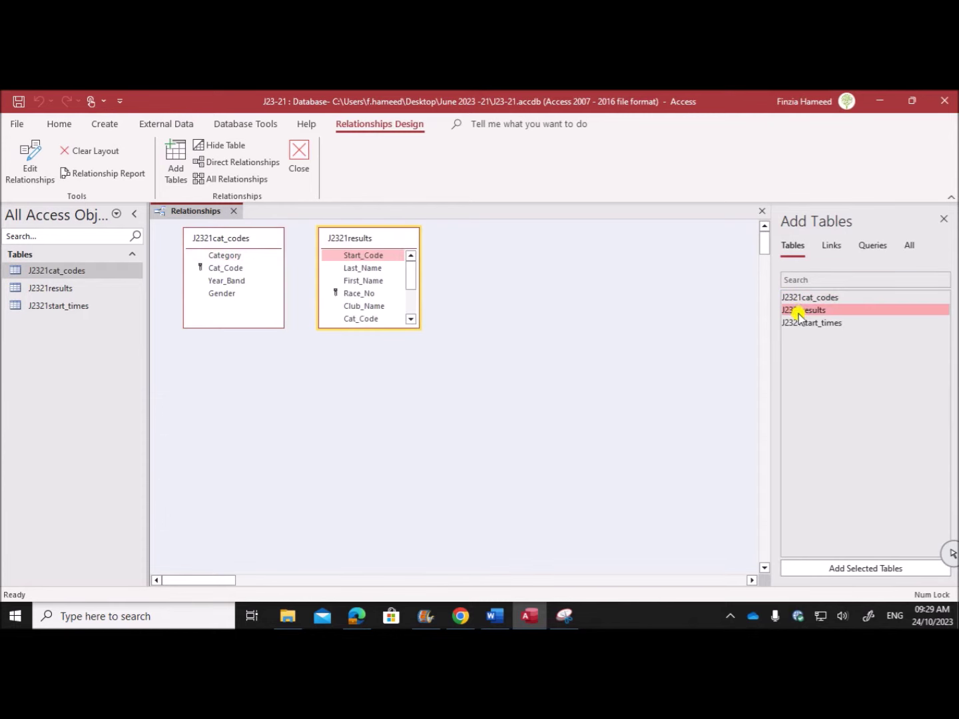
{"action": "double_click", "coordinate": [800, 322]}
- Check question 18's first link in Edge, and create a relationship in Access from Group_Code in J2321start_times to Start_Code in J2321results
{"action": "left_click", "coordinate": [357, 615]}
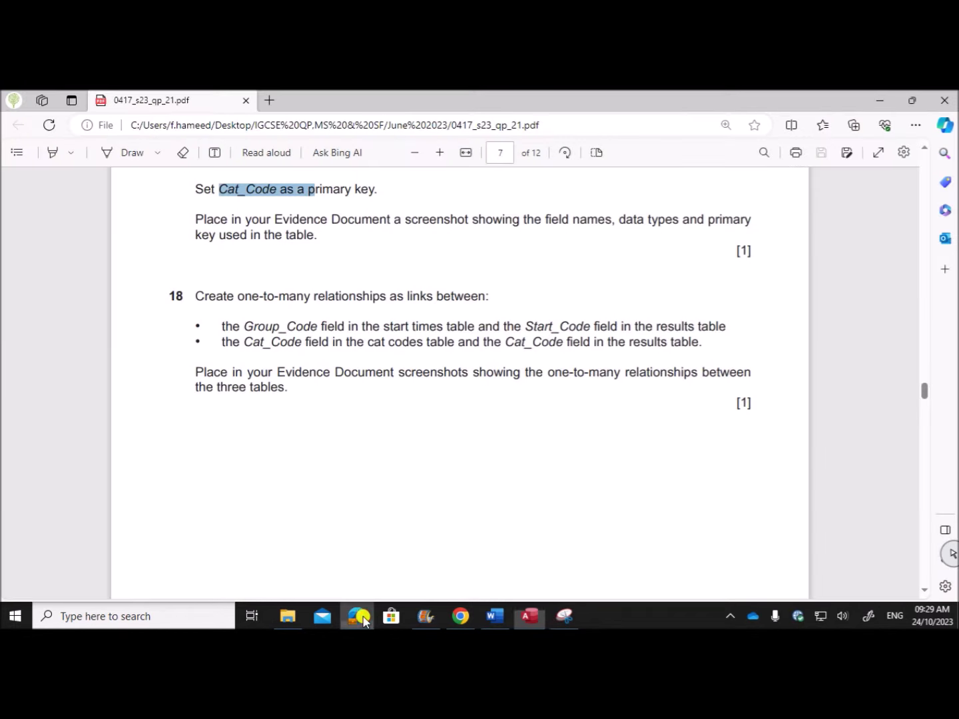
{"action": "left_click_drag", "start_coordinate": [240, 326], "coordinate": [312, 327]}
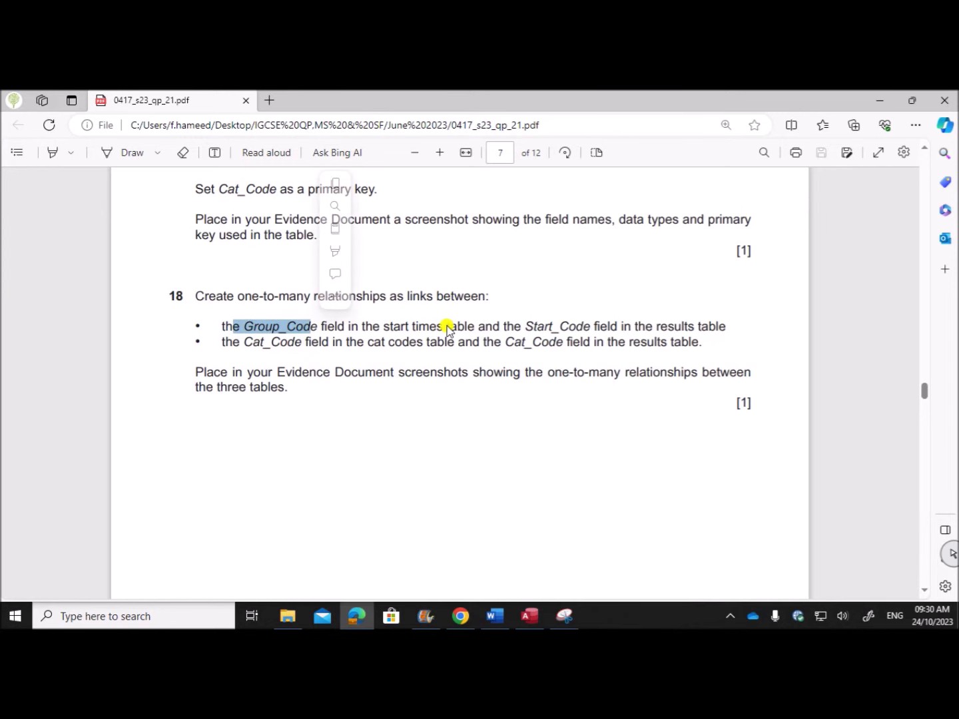
{"action": "left_click", "coordinate": [530, 616]}
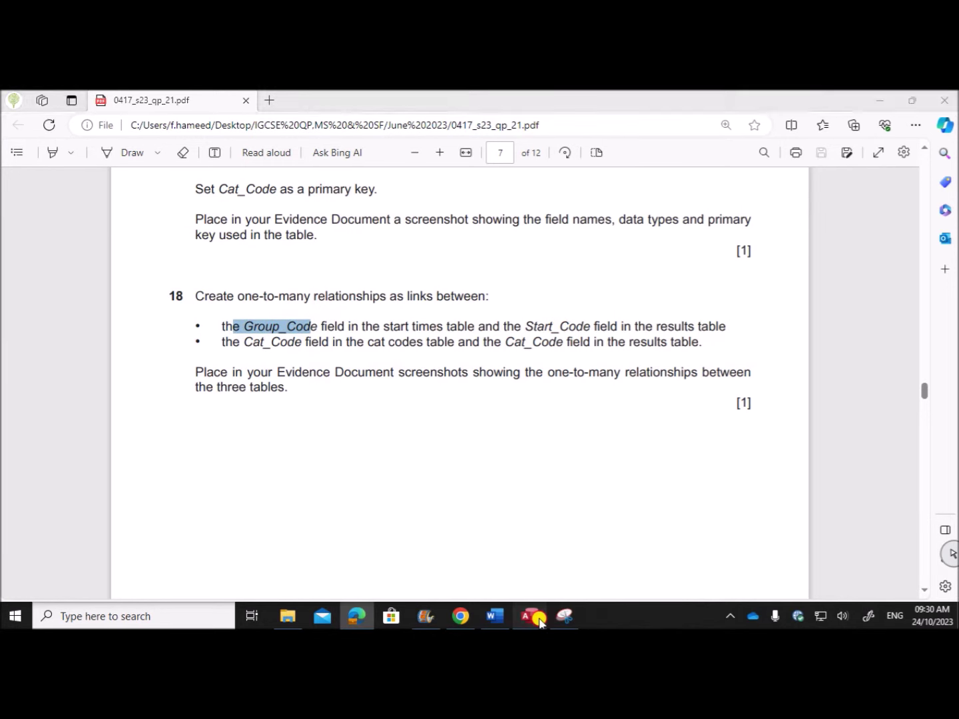
{"action": "left_click_drag", "start_coordinate": [354, 327], "coordinate": [357, 392]}
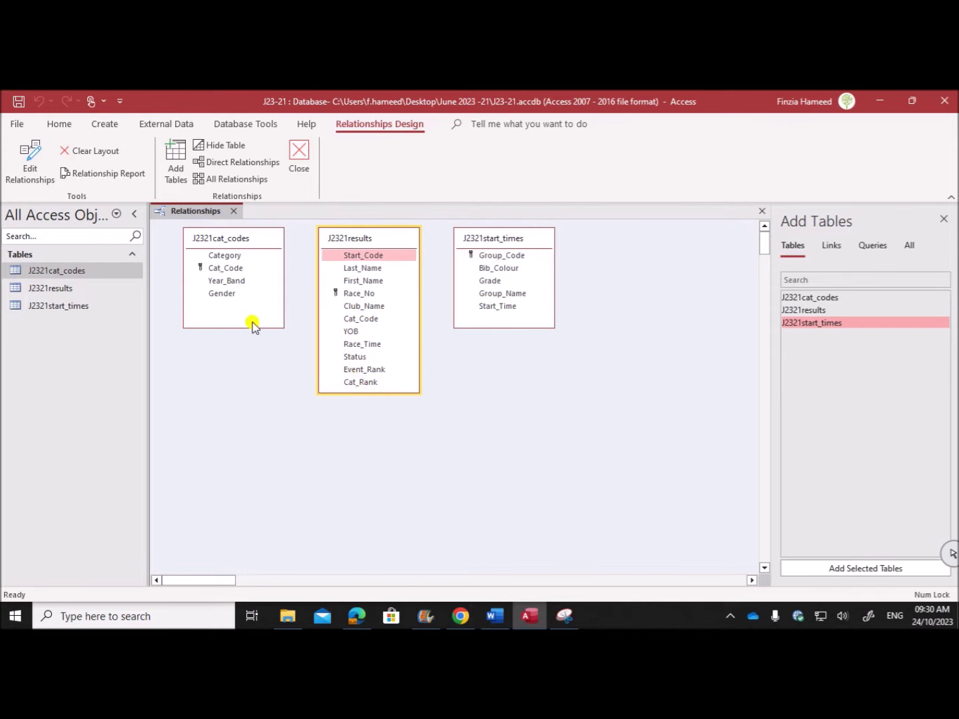
{"action": "left_click", "coordinate": [477, 257]}
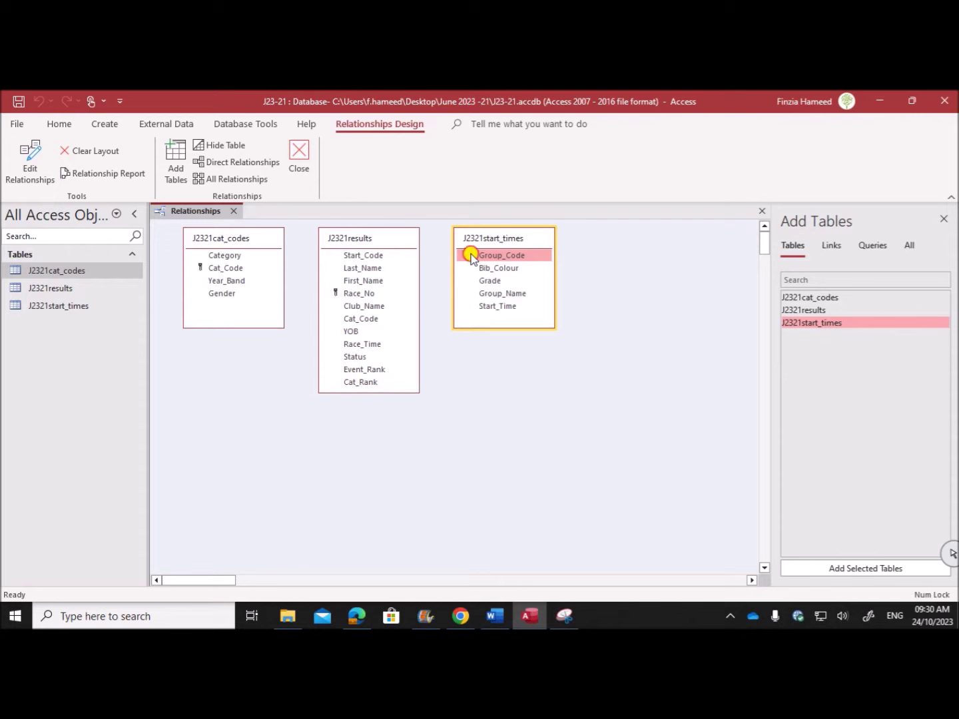
{"action": "left_click_drag", "start_coordinate": [470, 257], "coordinate": [382, 258]}
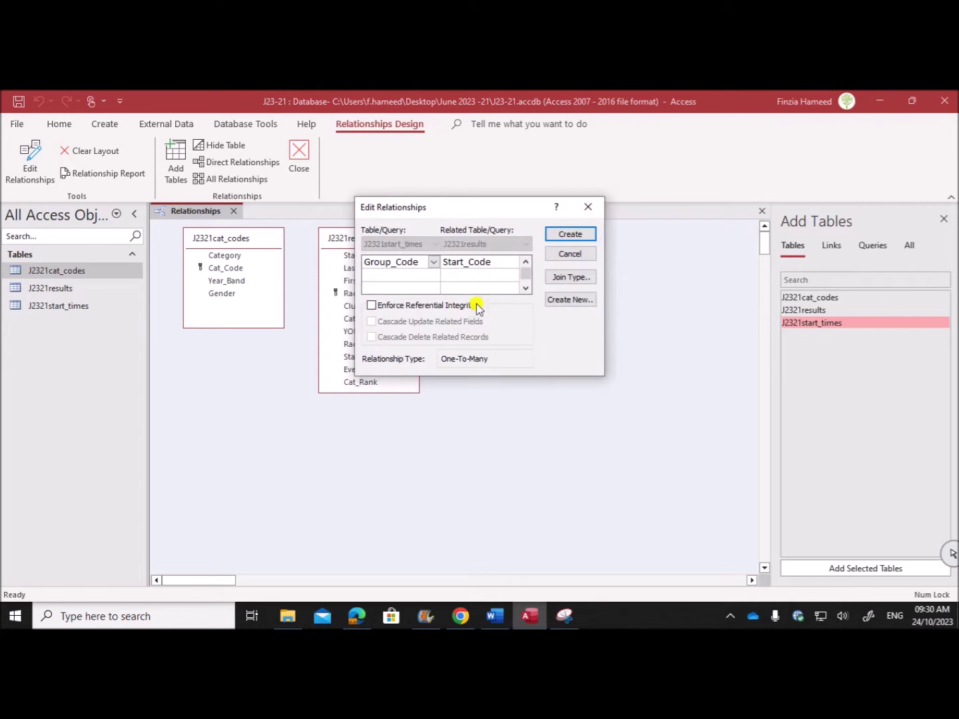
{"action": "left_click", "coordinate": [568, 235]}
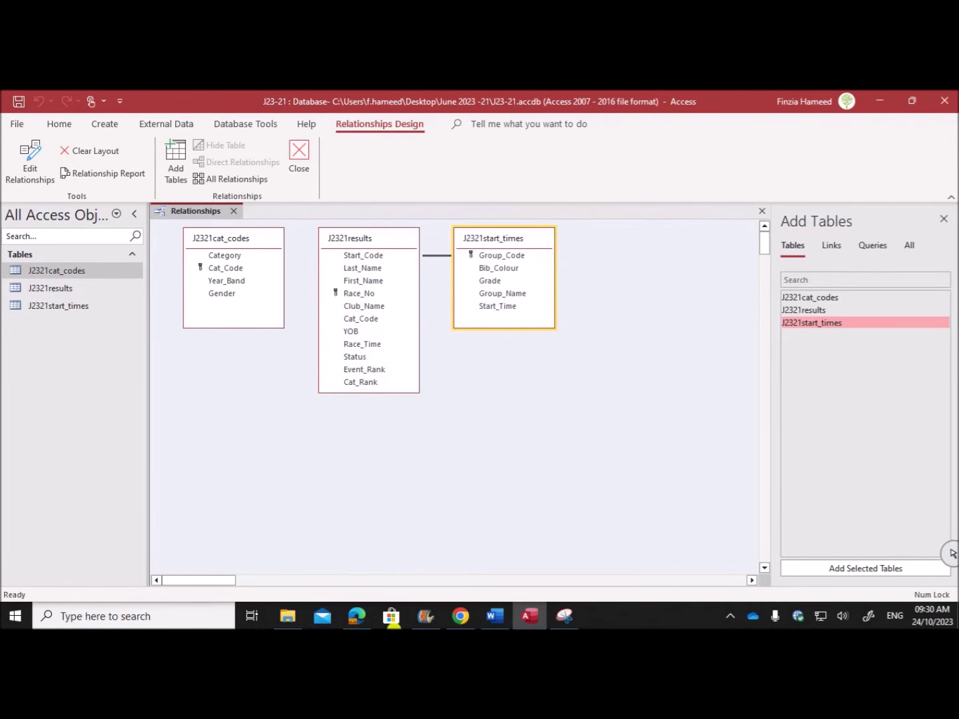
- Check question 18's second link in Edge, and create a relationship in Access from Cat_Code in J2321cat_codes to Cat_Code in J2321results
{"action": "left_click", "coordinate": [357, 611]}
{"action": "left_click_drag", "start_coordinate": [227, 339], "coordinate": [704, 342]}
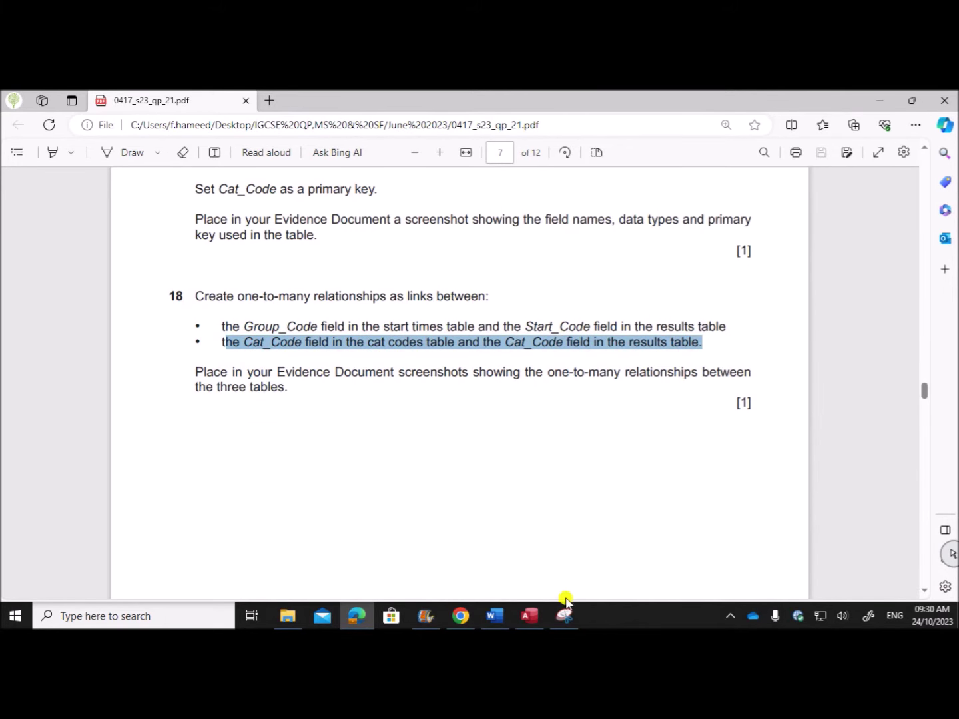
{"action": "left_click", "coordinate": [531, 616]}
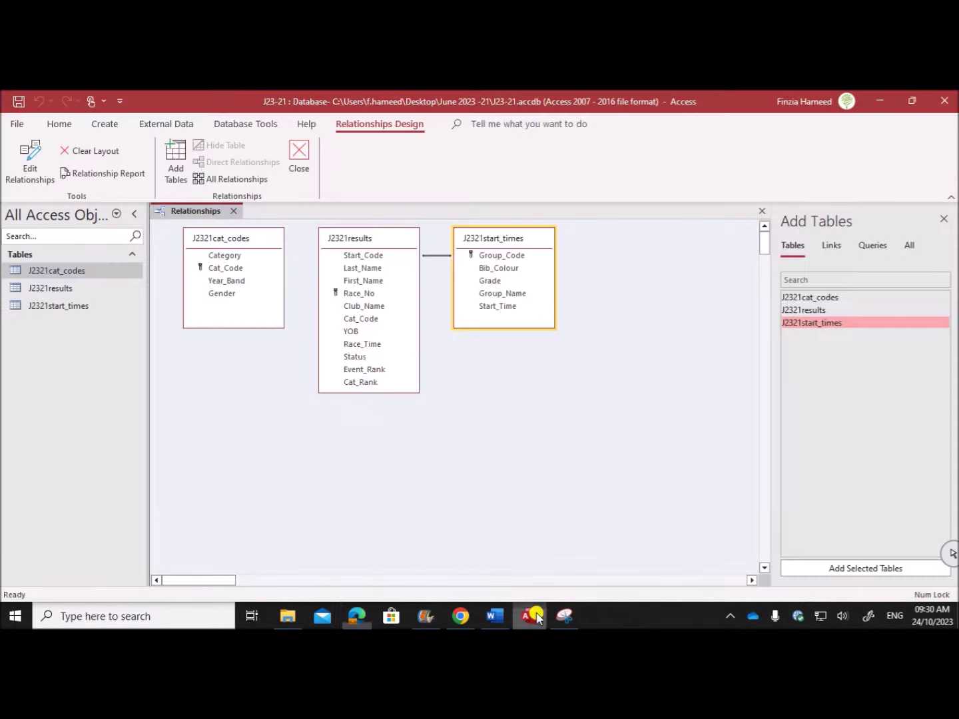
{"action": "left_click", "coordinate": [231, 269]}
{"action": "mouse_move", "coordinate": [242, 272]}
{"action": "left_mouse_down"}
{"action": "mouse_move", "coordinate": [309, 291]}
{"action": "mouse_move", "coordinate": [358, 321]}
{"action": "left_mouse_up"}
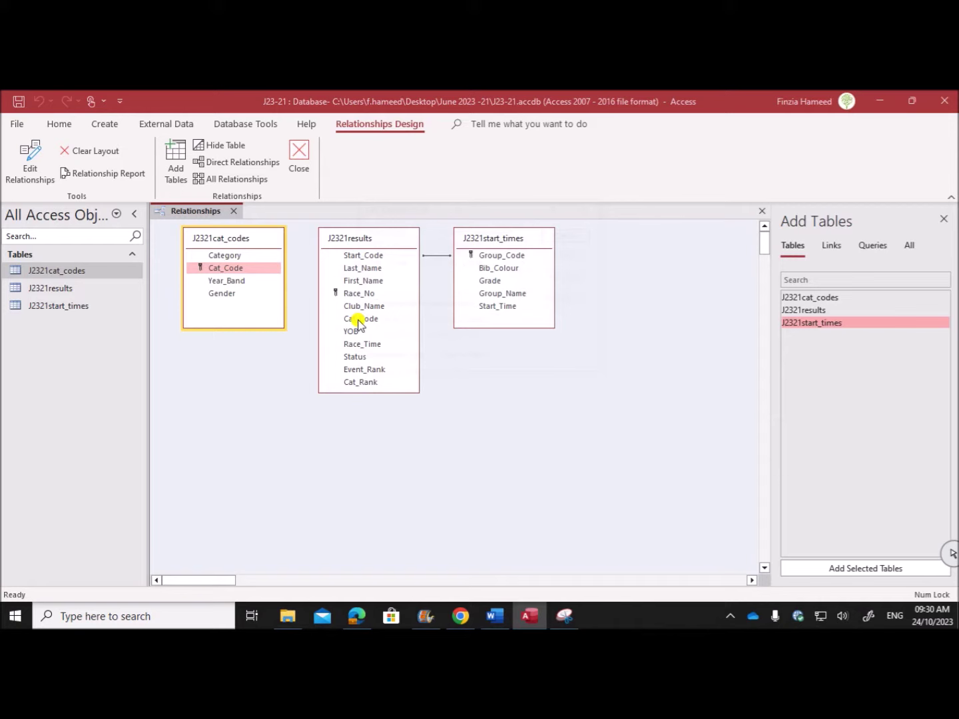
{"action": "left_click", "coordinate": [559, 237]}
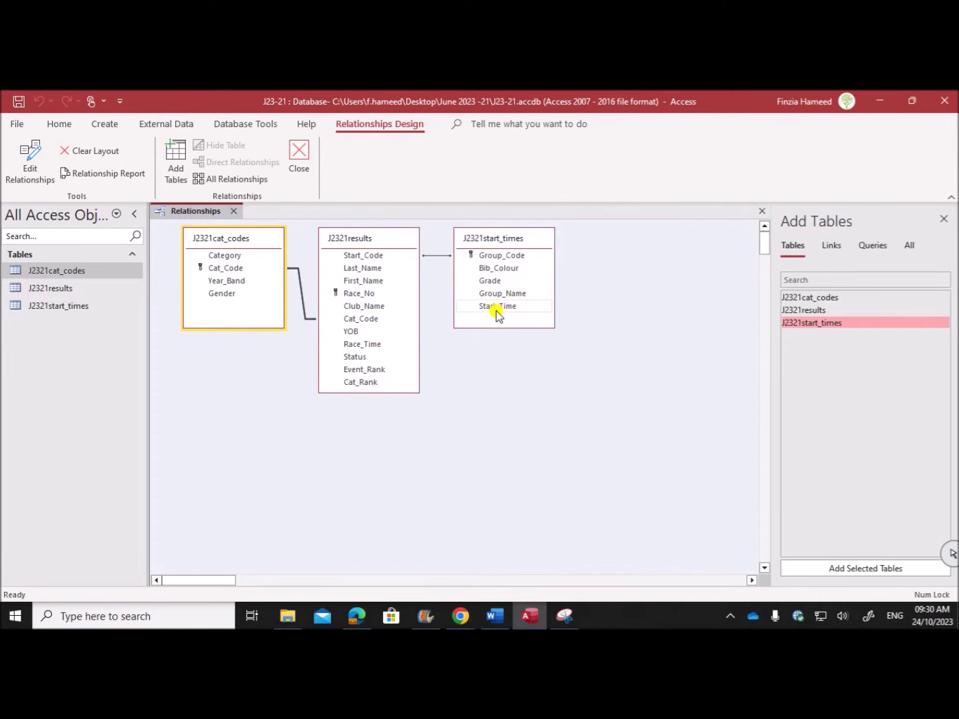
- Check question 18's screenshot instruction in Edge, and space out the J2321start_times and J2321results tables in Access's relationship layout
{"action": "left_click", "coordinate": [356, 615]}
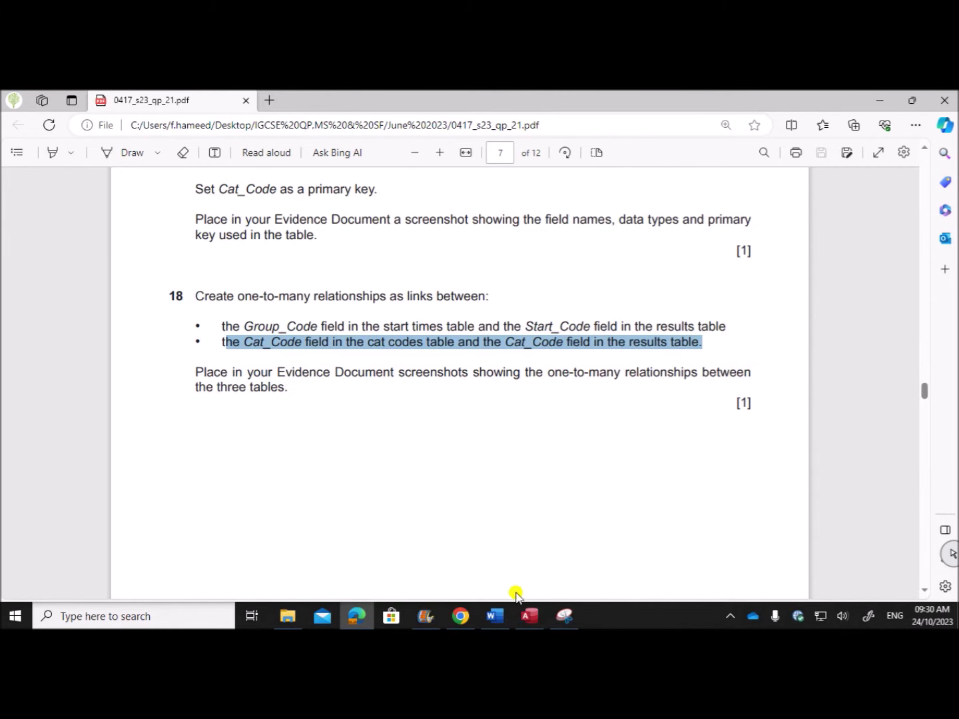
{"action": "left_click", "coordinate": [530, 616]}
{"action": "left_click_drag", "start_coordinate": [476, 238], "coordinate": [582, 302]}
{"action": "left_click_drag", "start_coordinate": [387, 243], "coordinate": [417, 259]}
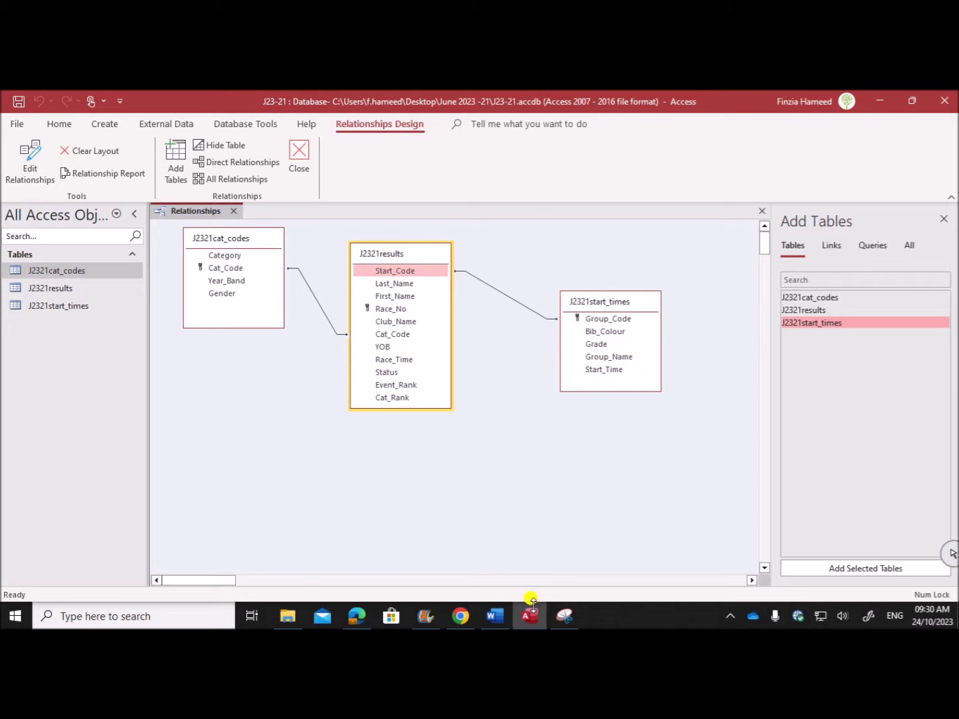
- Capture a new snip of the three linked tables with Snipping Tool
{"action": "left_click", "coordinate": [566, 615]}
{"action": "left_click", "coordinate": [100, 137]}
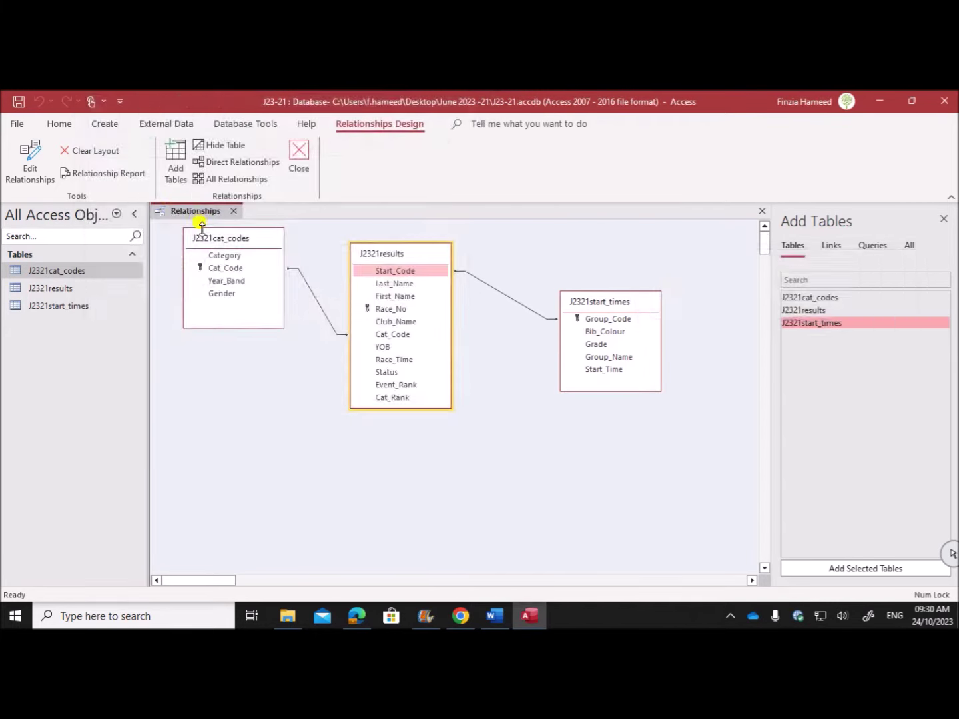
{"action": "left_click_drag", "start_coordinate": [171, 221], "coordinate": [676, 437]}
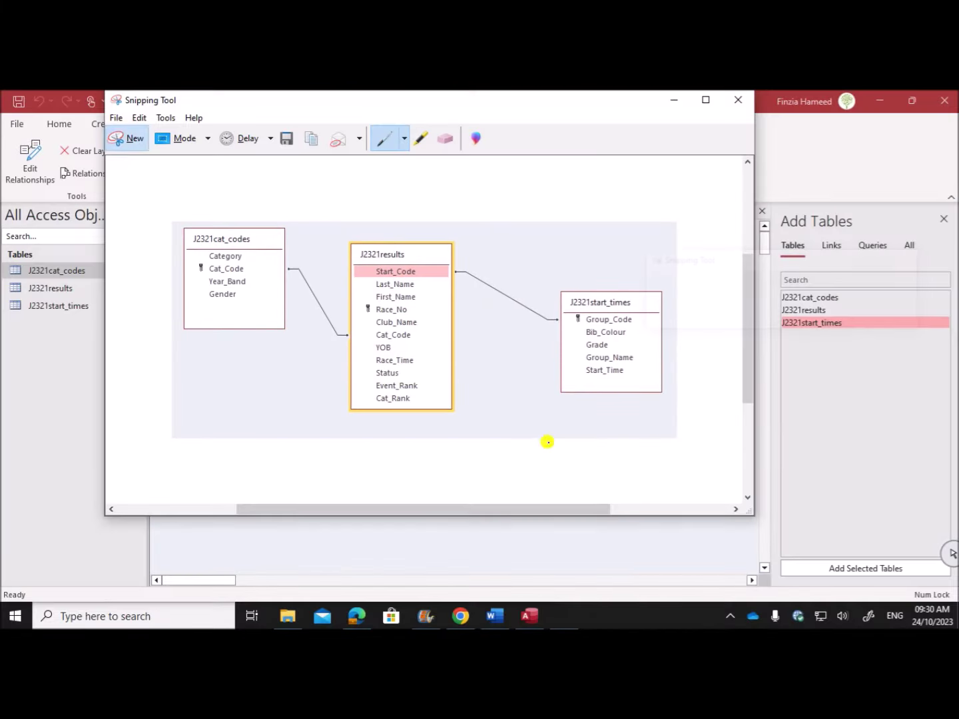
- Switch to the Evidence Document in Word and paste the relationships screenshot below the "Step 18 evidence:" heading
{"action": "left_click", "coordinate": [495, 615]}
{"action": "scroll", "coordinate": [422, 561], "scroll_direction": "down", "scroll_amount": 3}
{"action": "left_click", "coordinate": [258, 456]}
{"action": "key", "text": "ctrl+v"}
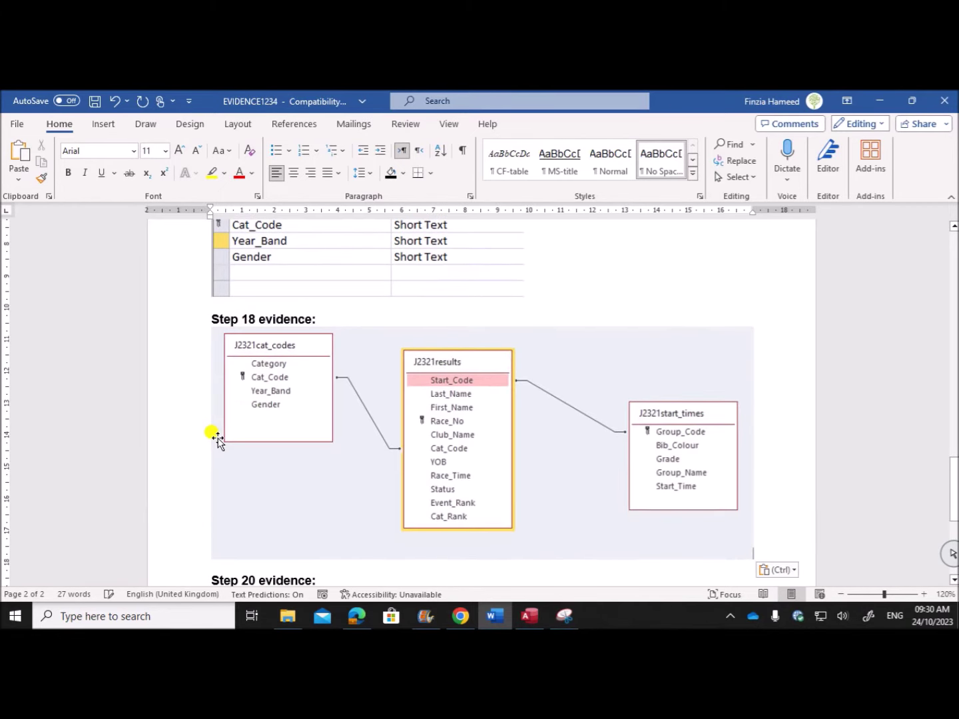
- Switch to Access and open the settings of the Cat_Code relationship between J2321cat_codes and J2321results, moving the dialog below the table names
{"action": "left_click", "coordinate": [530, 616]}
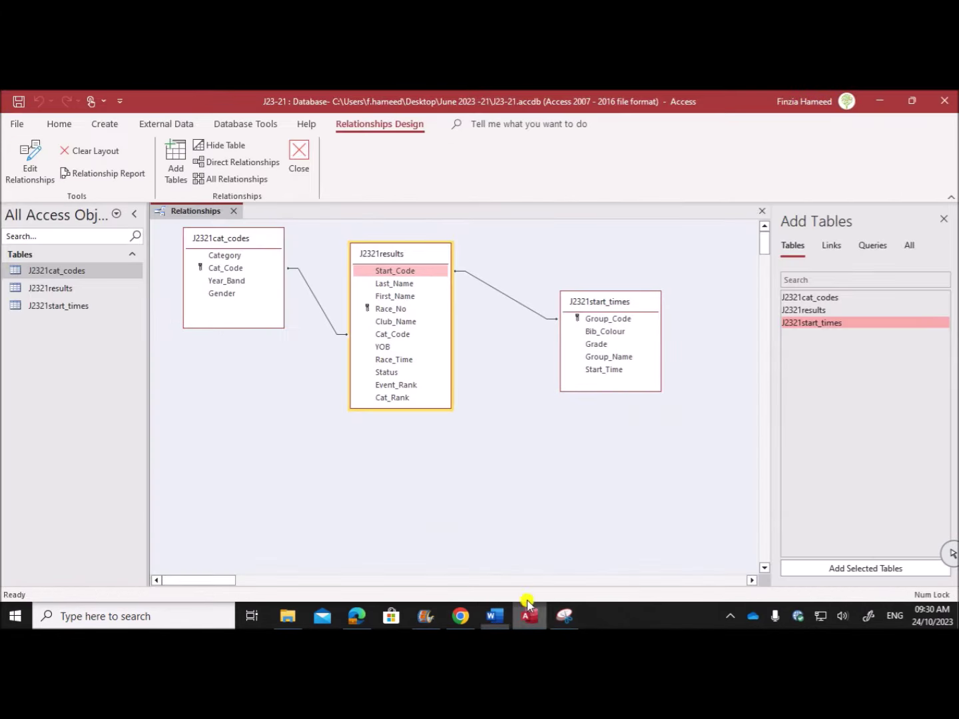
{"action": "left_click", "coordinate": [319, 306]}
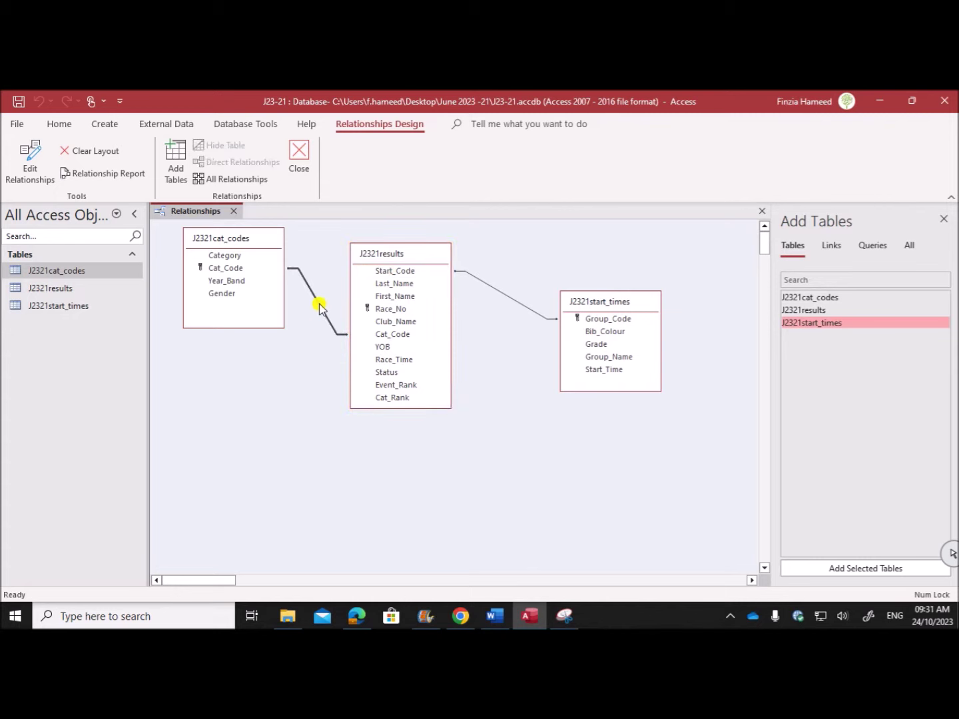
{"action": "right_click", "coordinate": [319, 306]}
{"action": "left_click", "coordinate": [351, 315]}
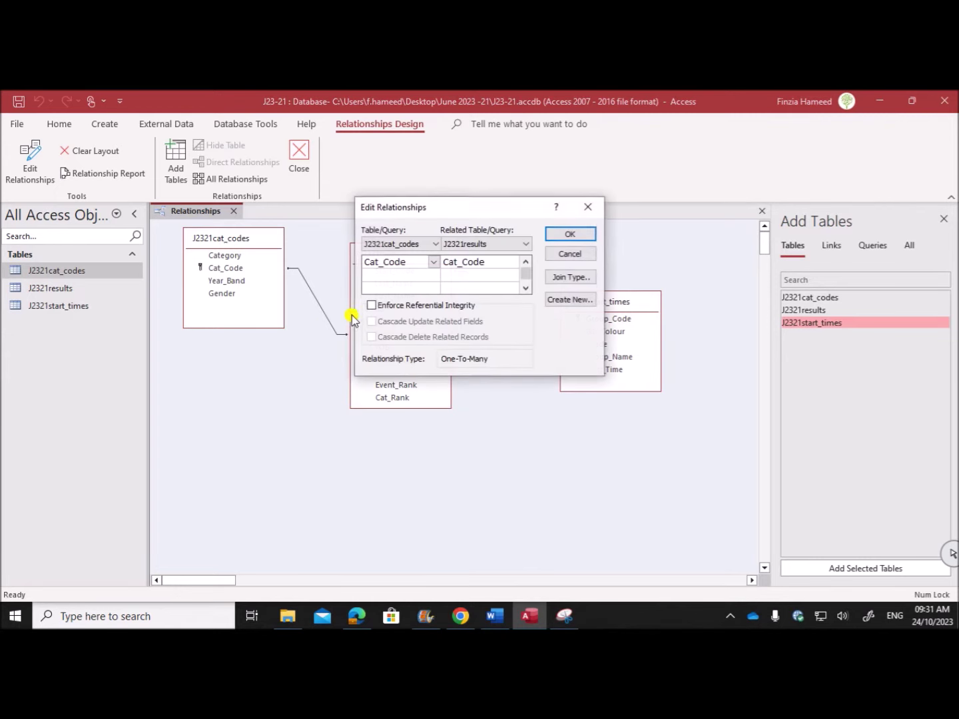
{"action": "left_click_drag", "start_coordinate": [432, 219], "coordinate": [363, 320]}
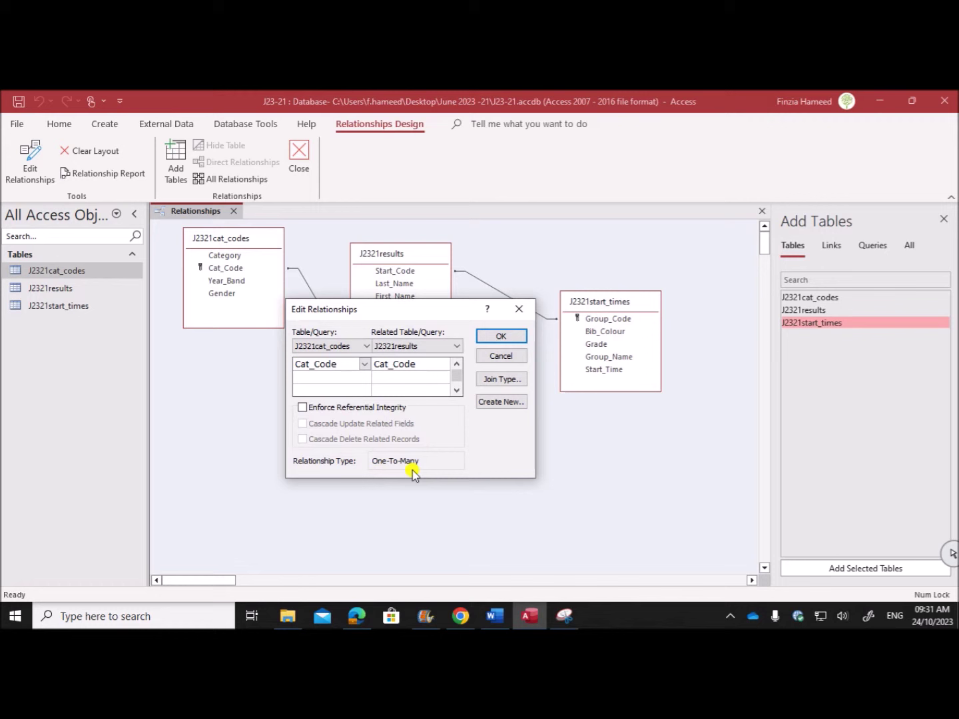
- Snip the Cat_Code Edit Relationships dialog with Snipping Tool and paste it below the relationships diagram in the Word Evidence Document
{"action": "left_click", "coordinate": [564, 616]}
{"action": "left_click", "coordinate": [128, 143]}
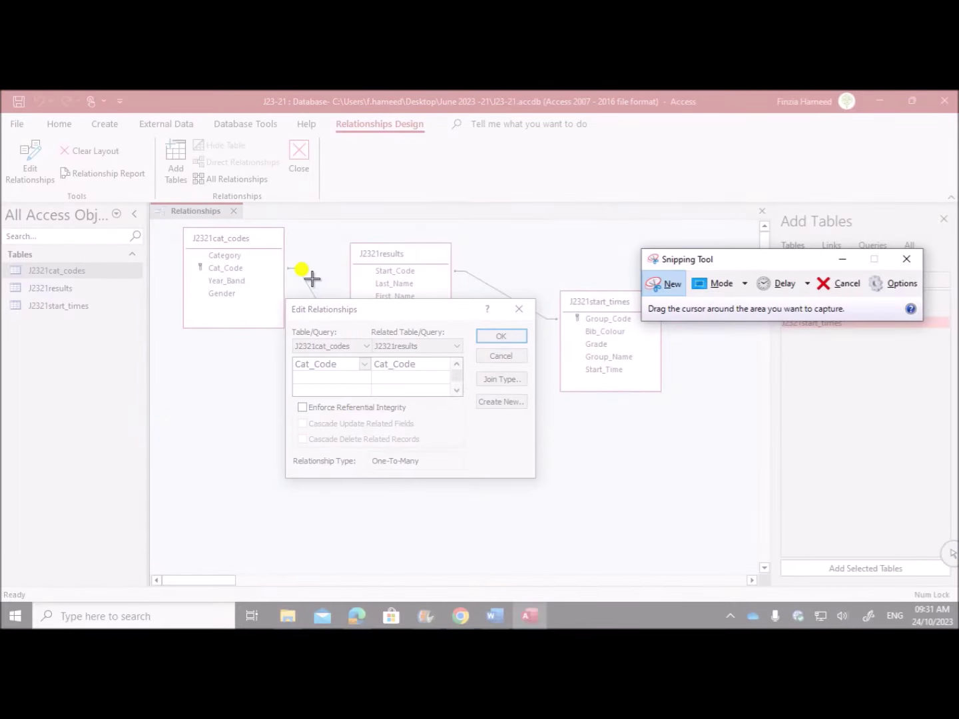
{"action": "left_click_drag", "start_coordinate": [285, 299], "coordinate": [536, 480]}
{"action": "left_click", "coordinate": [495, 611]}
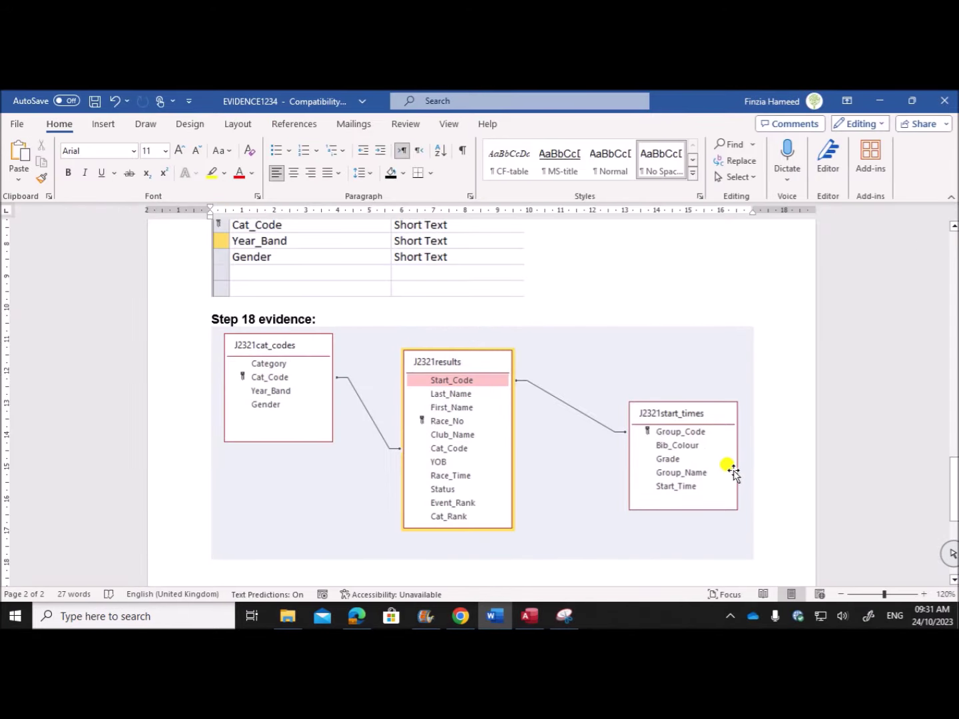
{"action": "key", "text": "ctrl+v"}
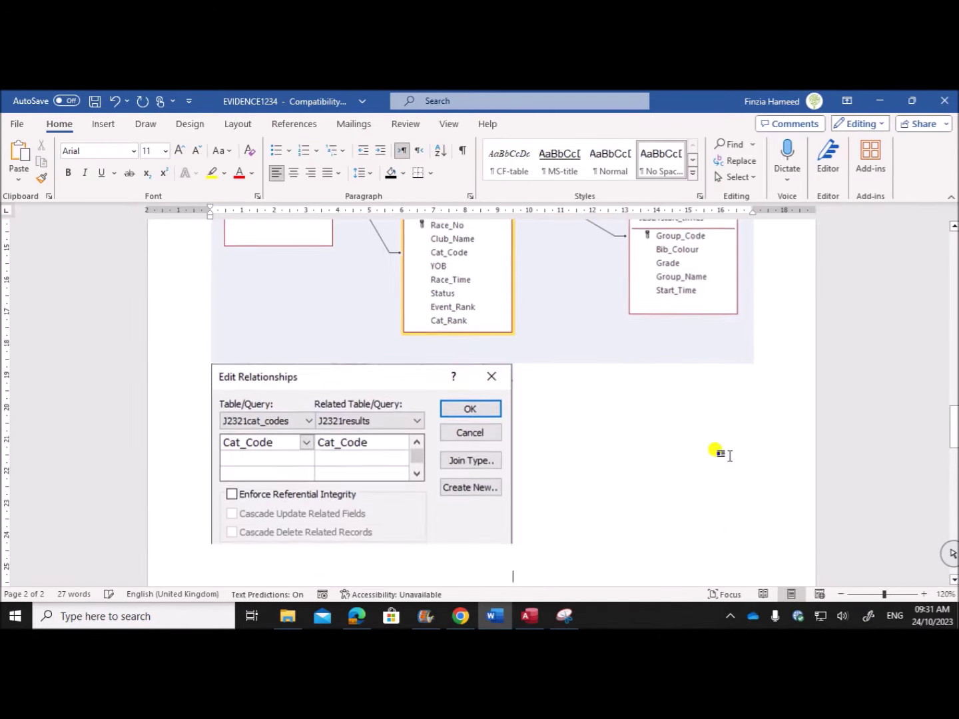
- In Access, close the Cat_Code relationship settings and open those of the relationship between J2321start_times and J2321results
{"action": "left_click", "coordinate": [529, 616]}
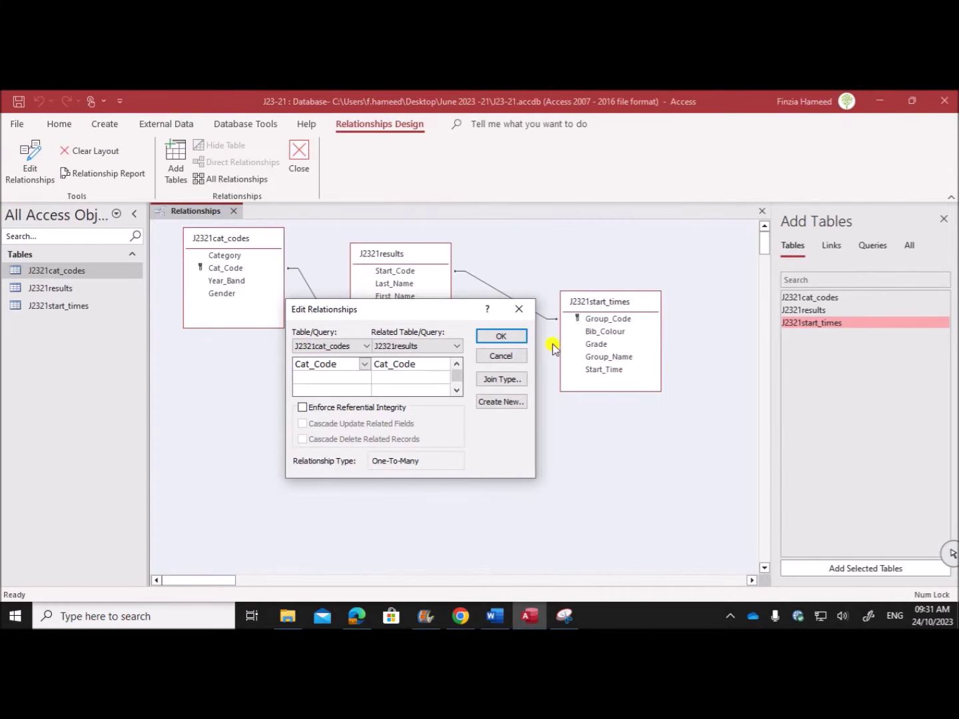
{"action": "key", "text": "Return"}
{"action": "right_click", "coordinate": [528, 309]}
{"action": "left_click", "coordinate": [563, 318]}
- Capture a new snip of the Group_Code to Start_Code Edit Relationships dialog with Snipping Tool
{"action": "left_click", "coordinate": [564, 616]}
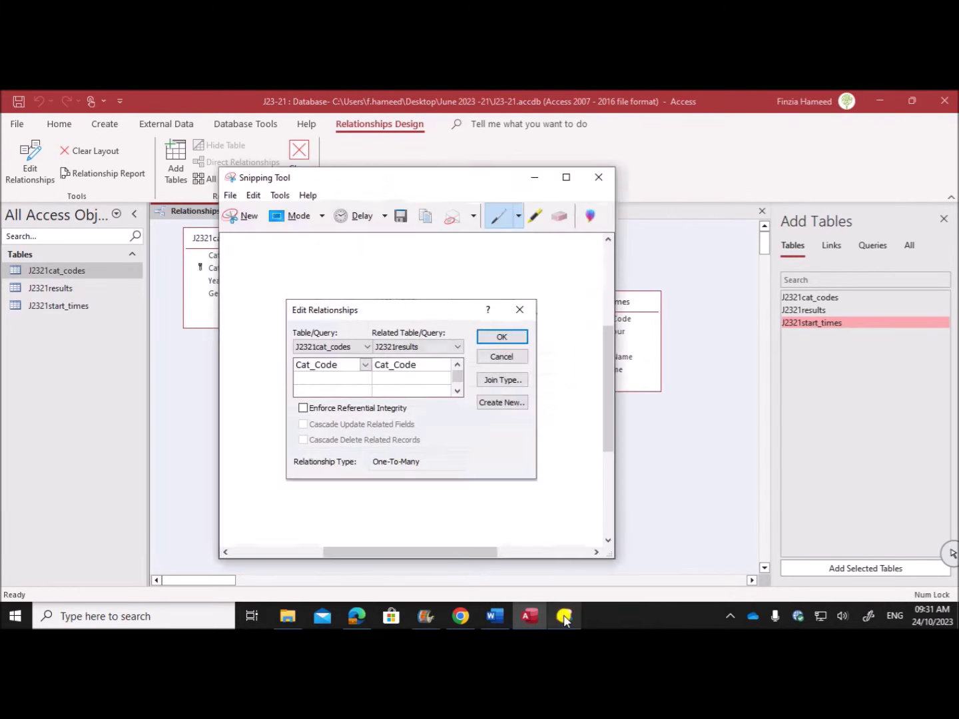
{"action": "left_click", "coordinate": [240, 217]}
{"action": "left_click_drag", "start_coordinate": [351, 195], "coordinate": [606, 380]}
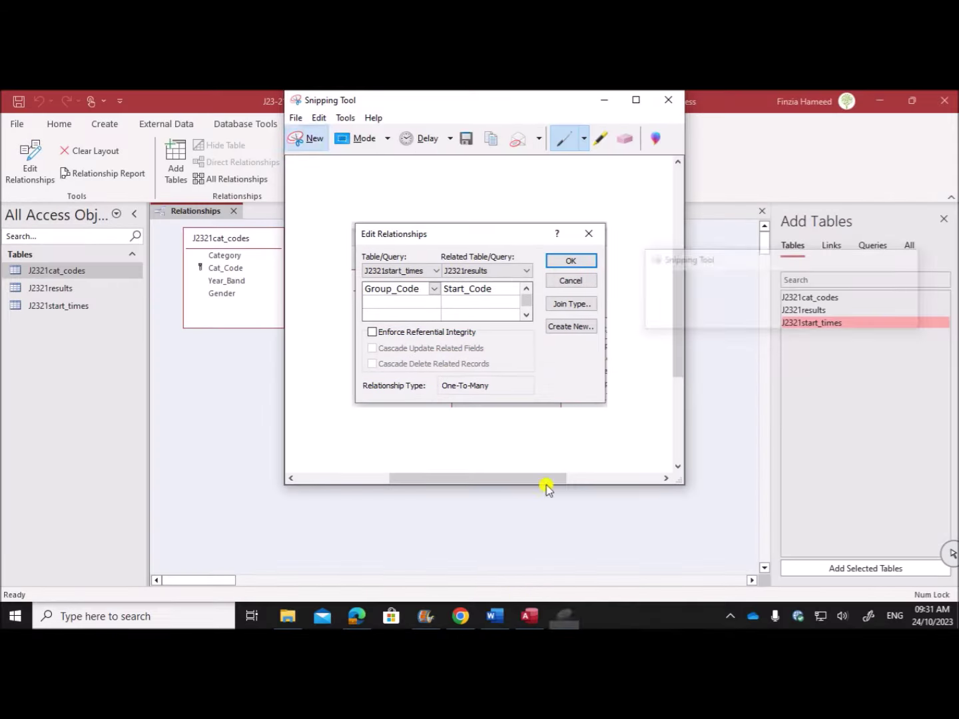
- Paste the Group_Code relationship screenshot after the Cat_Code one in the Word Evidence Document, and review the step 18 evidence
{"action": "left_click", "coordinate": [495, 616]}
{"action": "scroll", "coordinate": [533, 532], "scroll_direction": "down", "scroll_amount": 1}
{"action": "scroll", "coordinate": [566, 483], "scroll_direction": "down", "scroll_amount": 3}
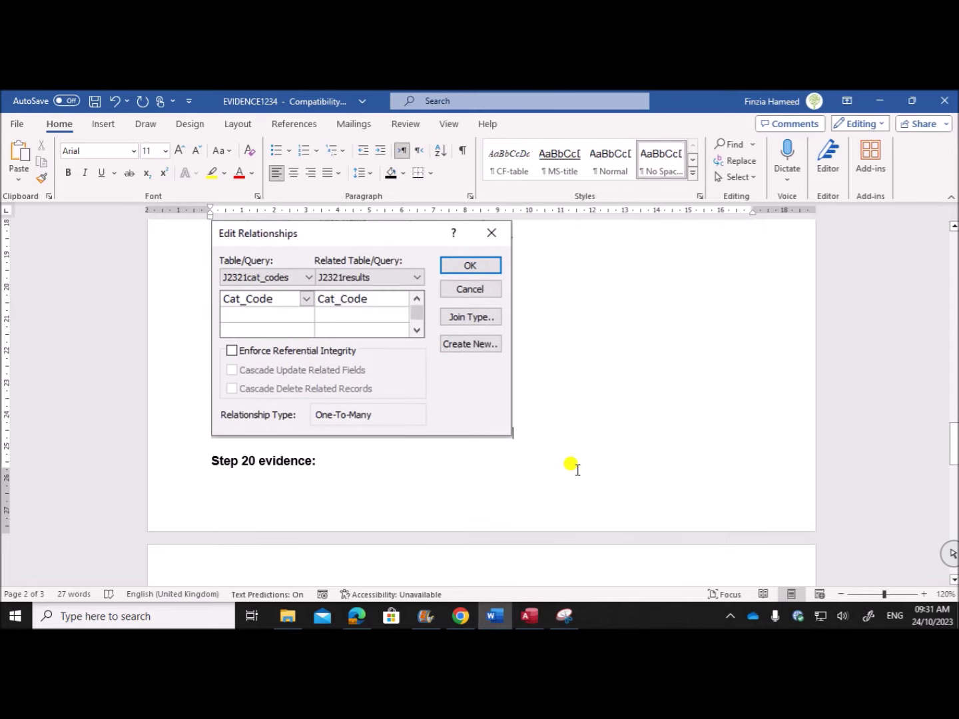
{"action": "key", "text": "ctrl+v"}
{"action": "scroll", "coordinate": [707, 230], "scroll_direction": "down", "scroll_amount": 8}
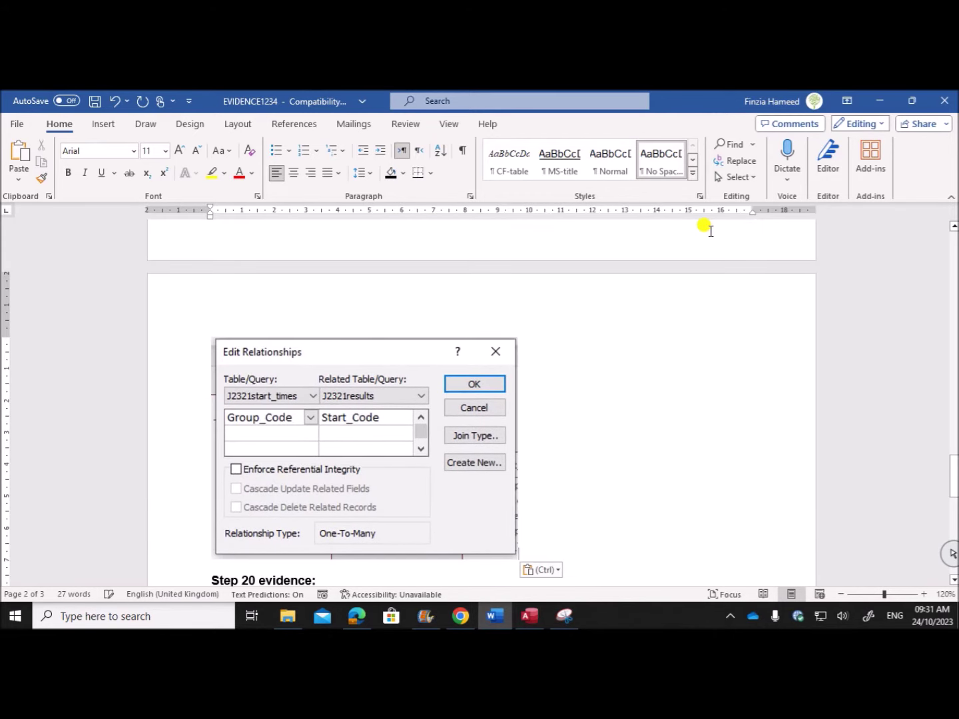
{"action": "scroll", "coordinate": [574, 217], "scroll_direction": "up", "scroll_amount": 1}
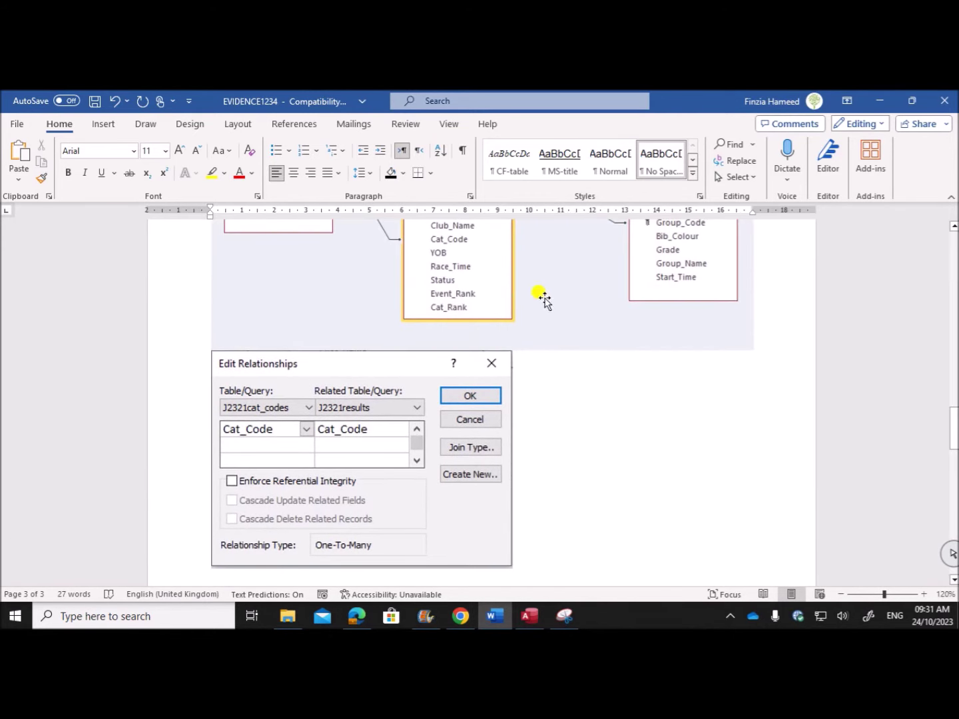
{"action": "scroll", "coordinate": [591, 326], "scroll_direction": "up", "scroll_amount": 5}
{"action": "scroll", "coordinate": [417, 503], "scroll_direction": "down", "scroll_amount": 5}
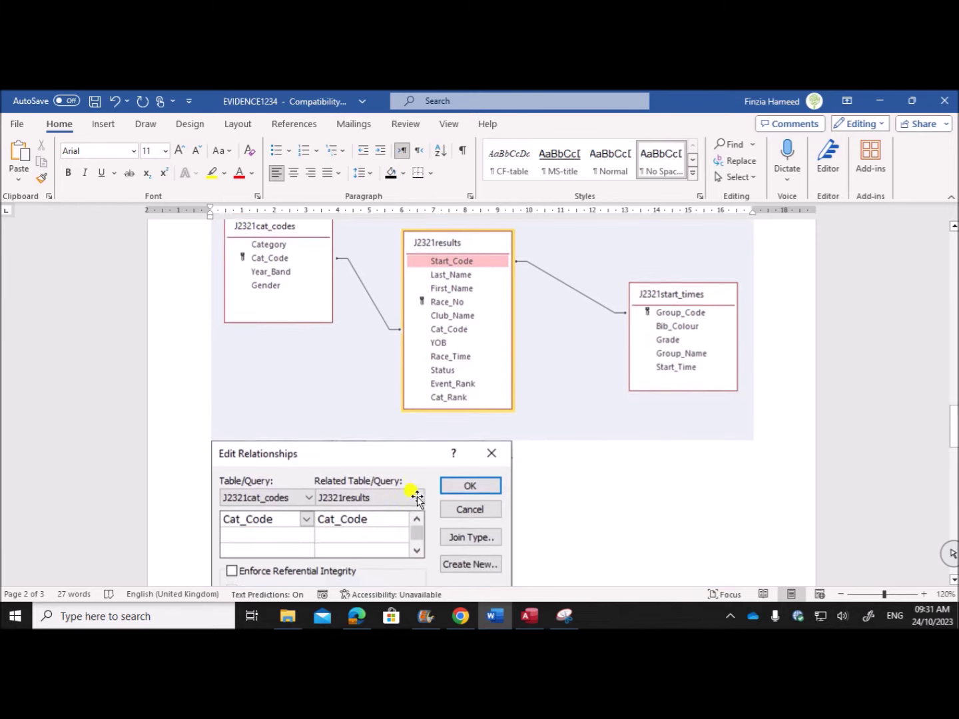
{"action": "scroll", "coordinate": [392, 467], "scroll_direction": "down", "scroll_amount": 6}
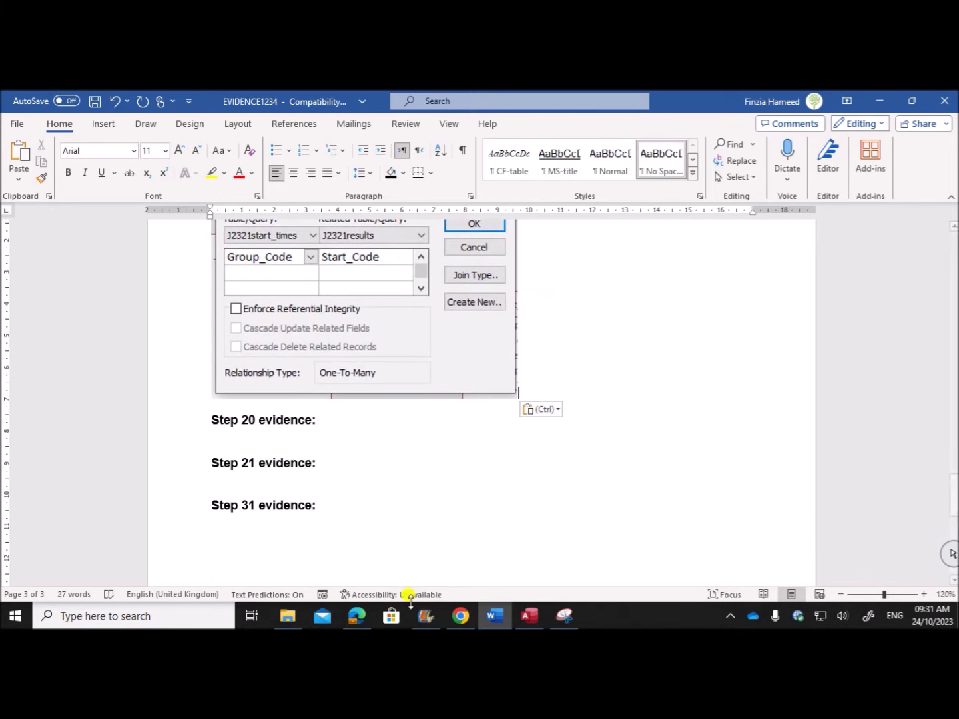
- Switch to the question paper in Edge and examine question 19's new record for the results table
{"action": "left_click", "coordinate": [356, 616]}
{"action": "scroll", "coordinate": [381, 451], "scroll_direction": "down", "scroll_amount": 10}
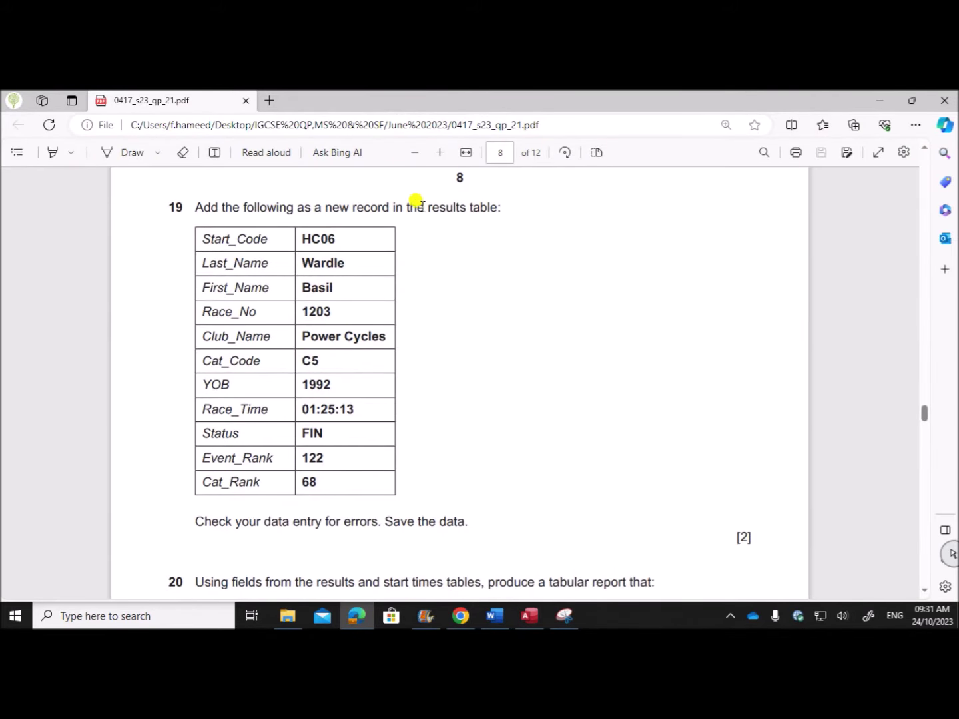
- Switch to Access, accept the Group_Code to Start_Code relationship settings, and save and close the Relationships layout
{"action": "left_click", "coordinate": [536, 614]}
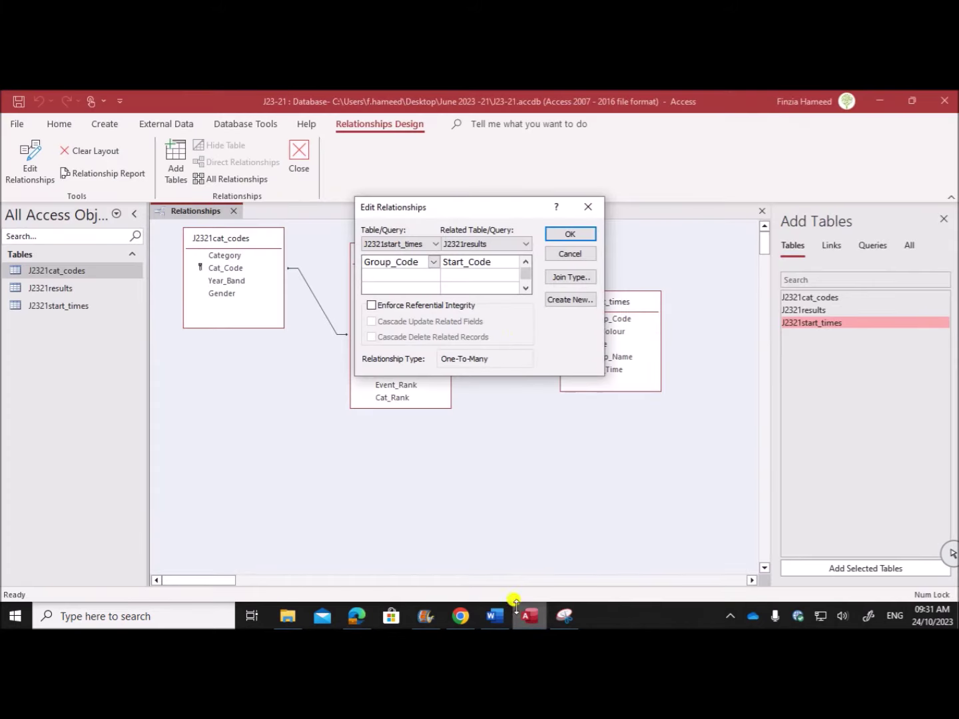
{"action": "left_click", "coordinate": [571, 234]}
{"action": "right_click", "coordinate": [204, 210]}
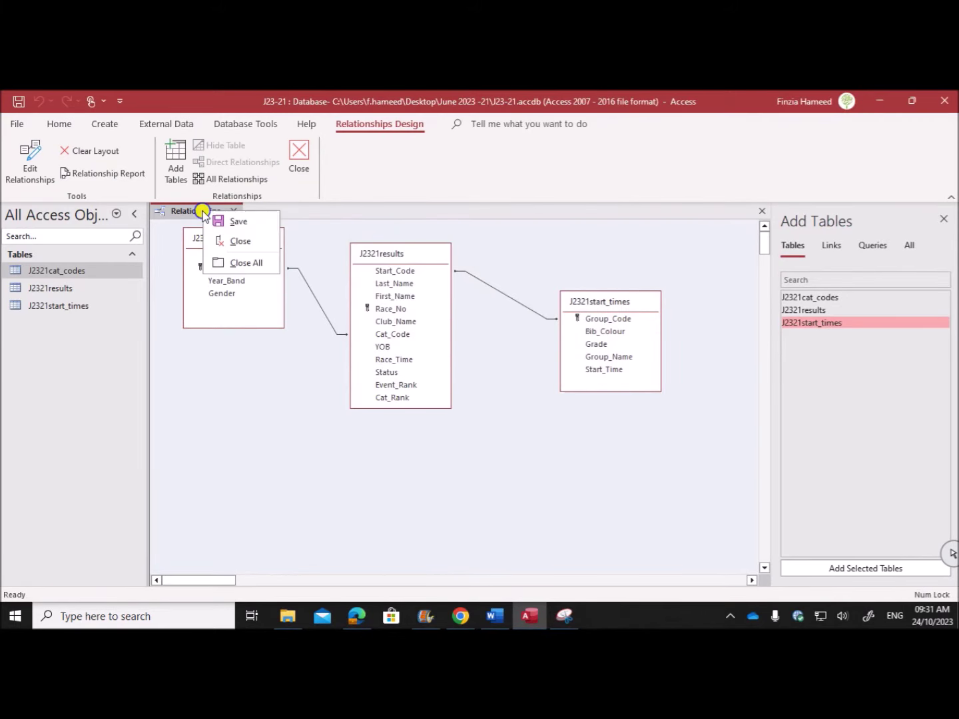
{"action": "left_click", "coordinate": [240, 219]}
{"action": "left_click", "coordinate": [295, 152]}
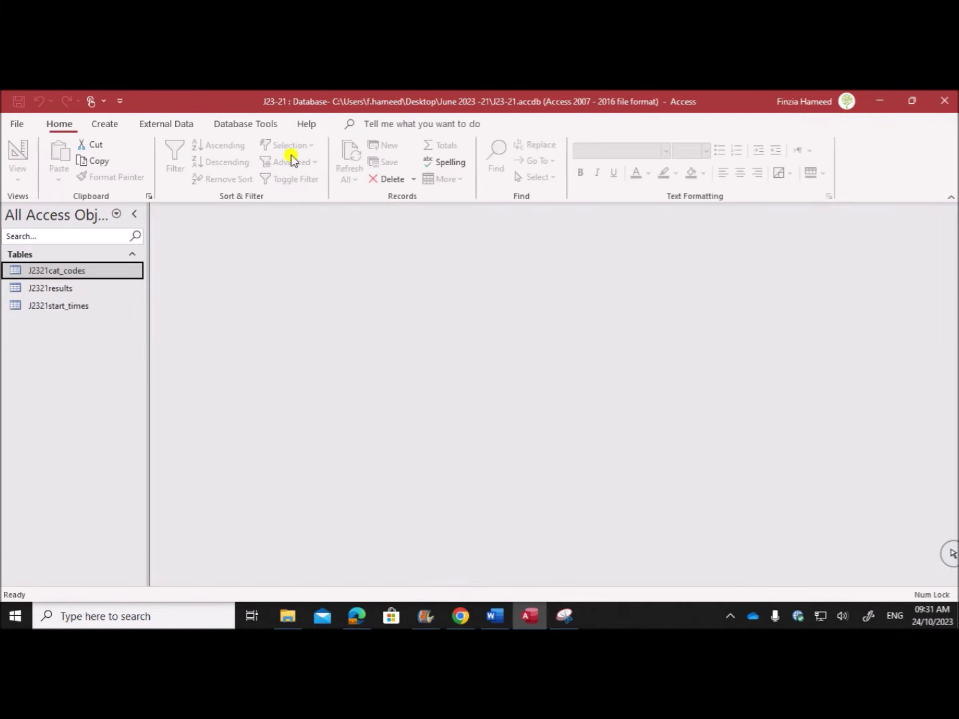
- Open the J2321results table and go to a new blank record at its end
{"action": "double_click", "coordinate": [57, 288]}
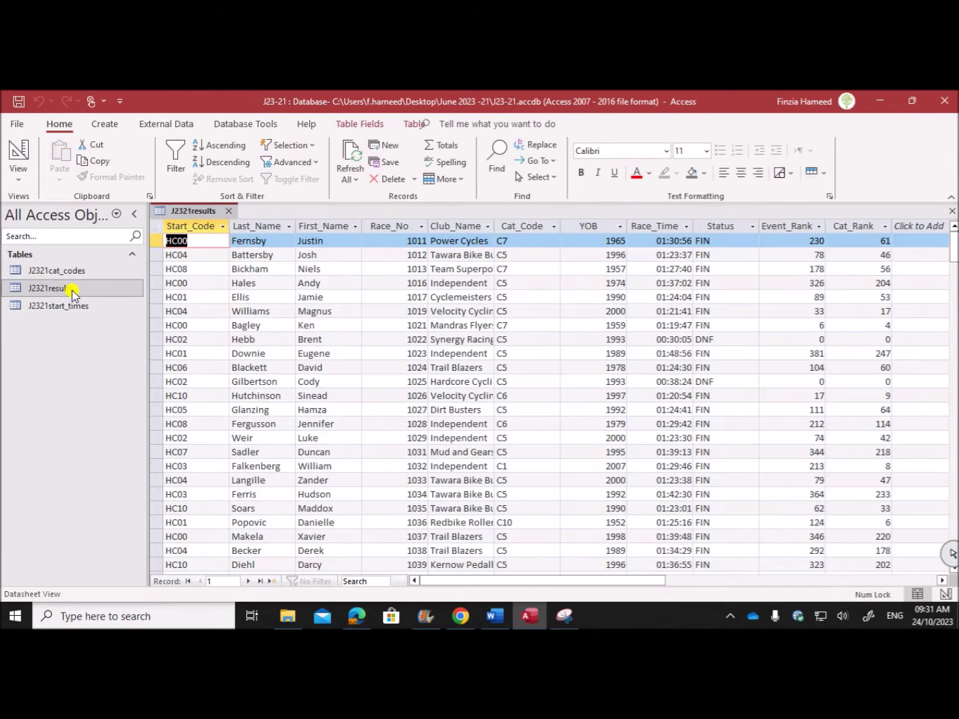
{"action": "left_click", "coordinate": [357, 616]}
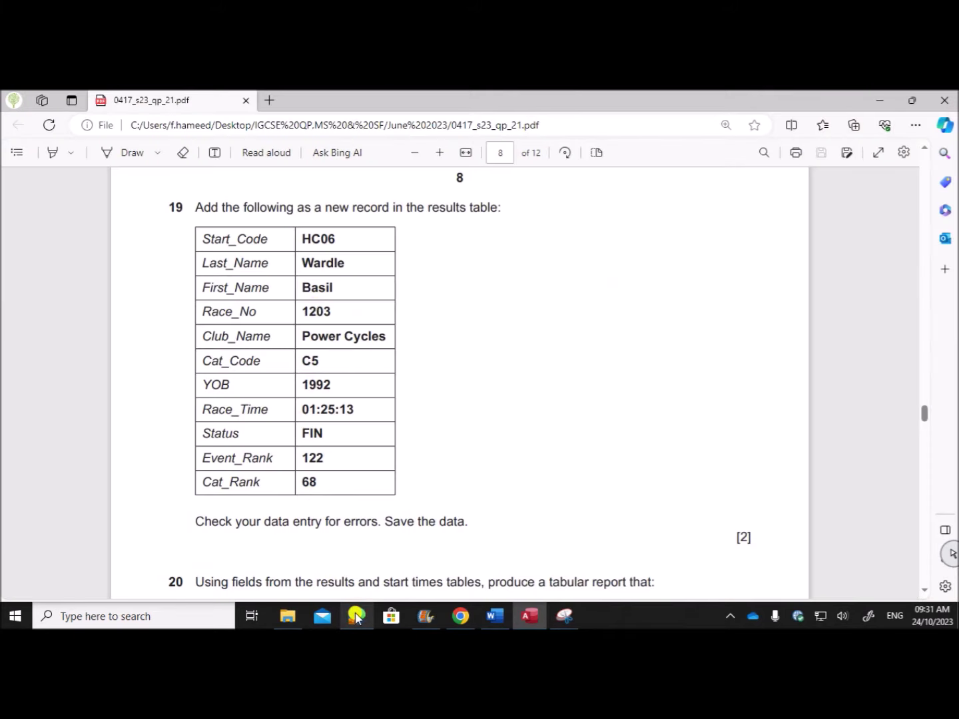
{"action": "left_click", "coordinate": [529, 616]}
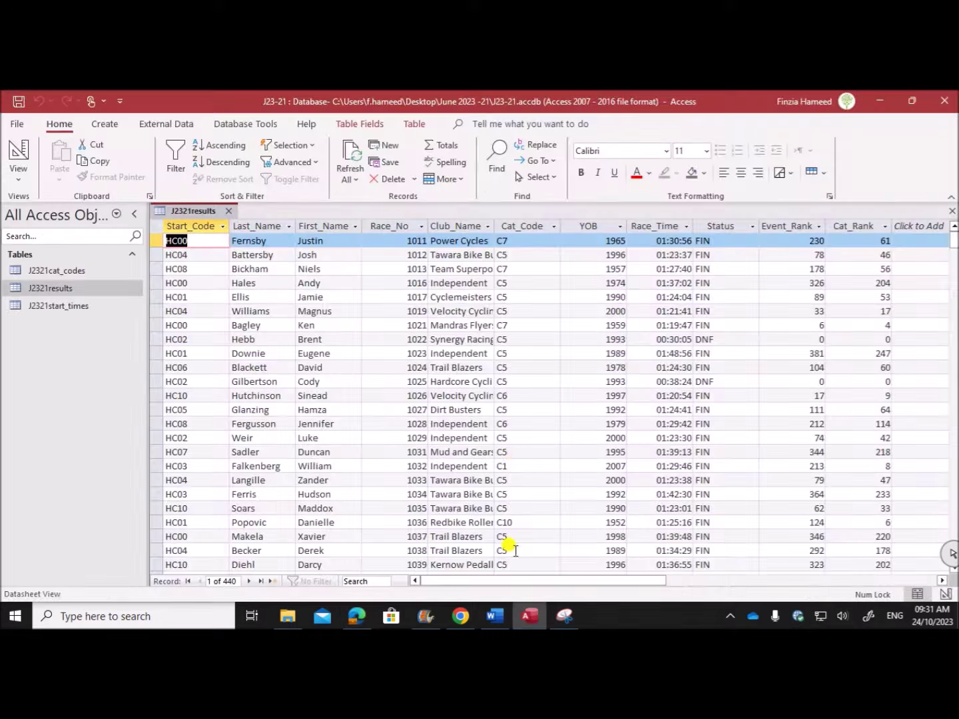
{"action": "left_click", "coordinate": [385, 147]}
{"action": "scroll", "coordinate": [270, 485], "scroll_direction": "down", "scroll_amount": 3}
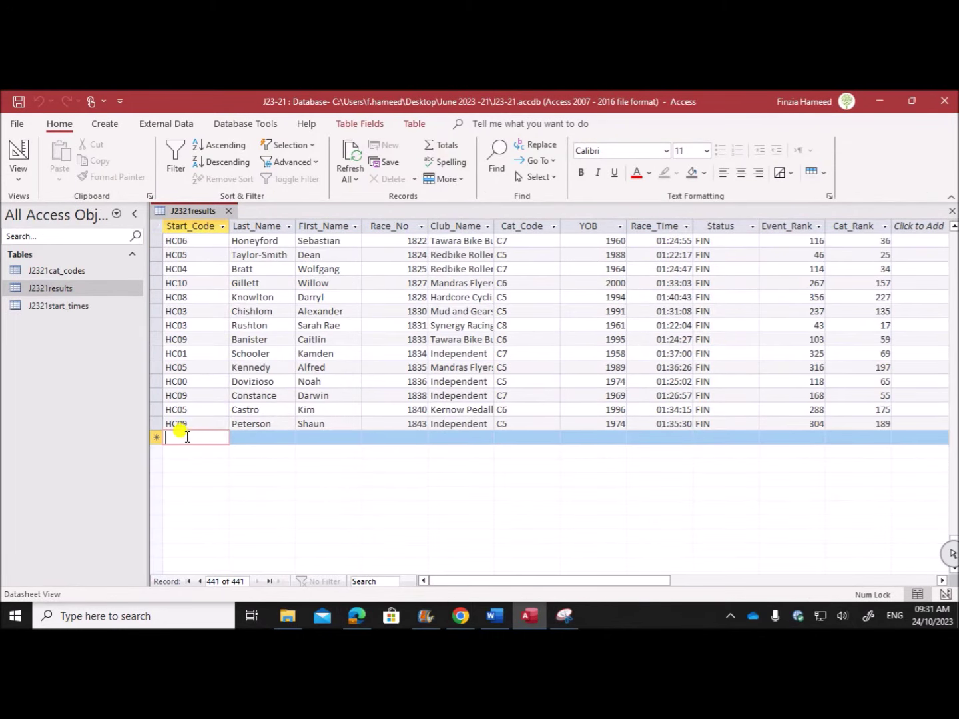
- Copy the Start_Code HC06 from question 19 in the Edge question paper into the new record of J2321results in Access
{"action": "left_click", "coordinate": [353, 612]}
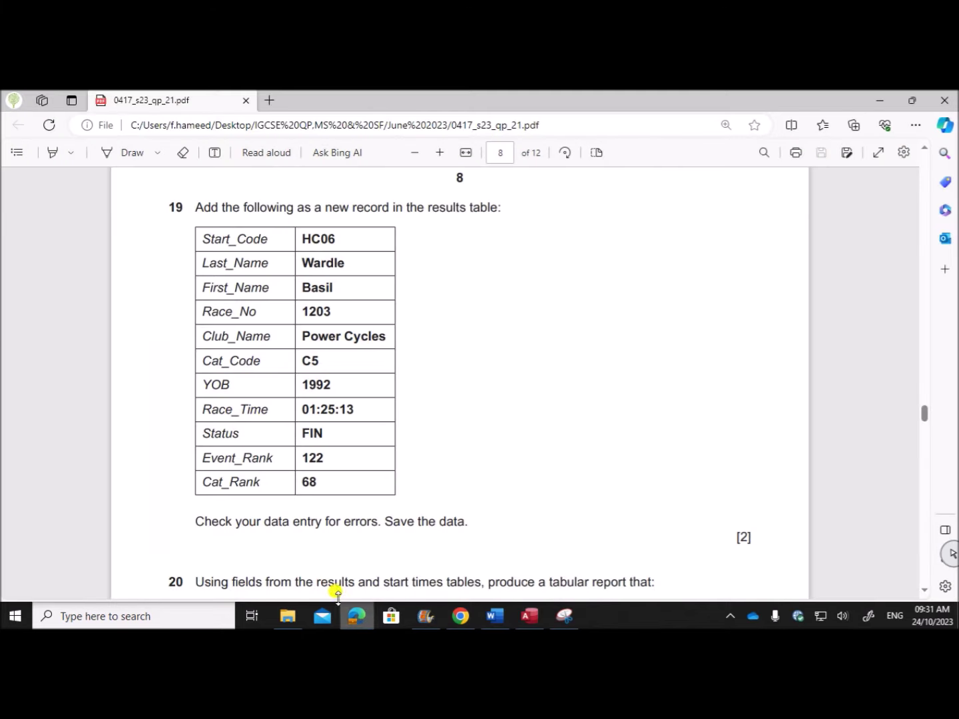
{"action": "double_click", "coordinate": [314, 241]}
{"action": "key", "text": "ctrl+c"}
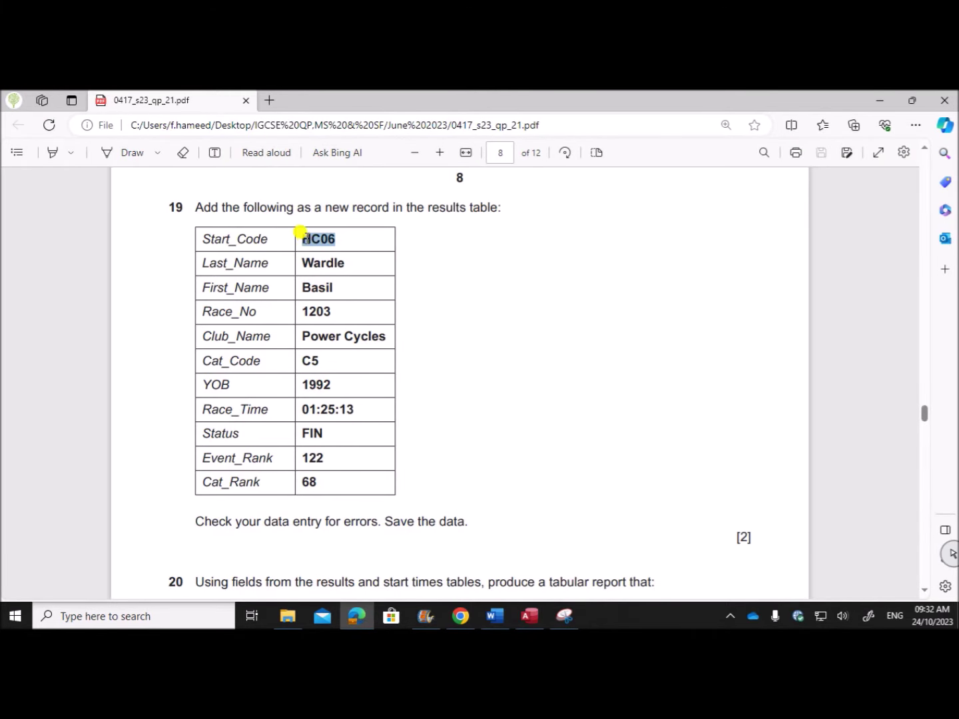
{"action": "left_click", "coordinate": [531, 616]}
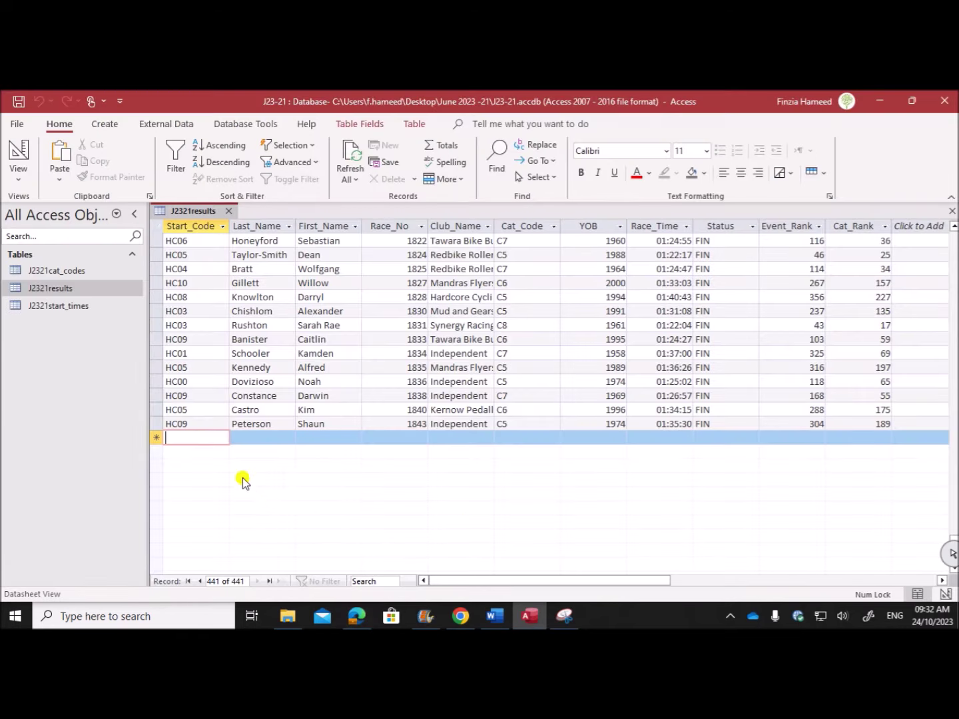
{"action": "left_click", "coordinate": [226, 441]}
{"action": "key", "text": "ctrl+v"}
- Fill in the new record's last name and first name, and set its Race_No to 1203
{"action": "left_click", "coordinate": [266, 438]}
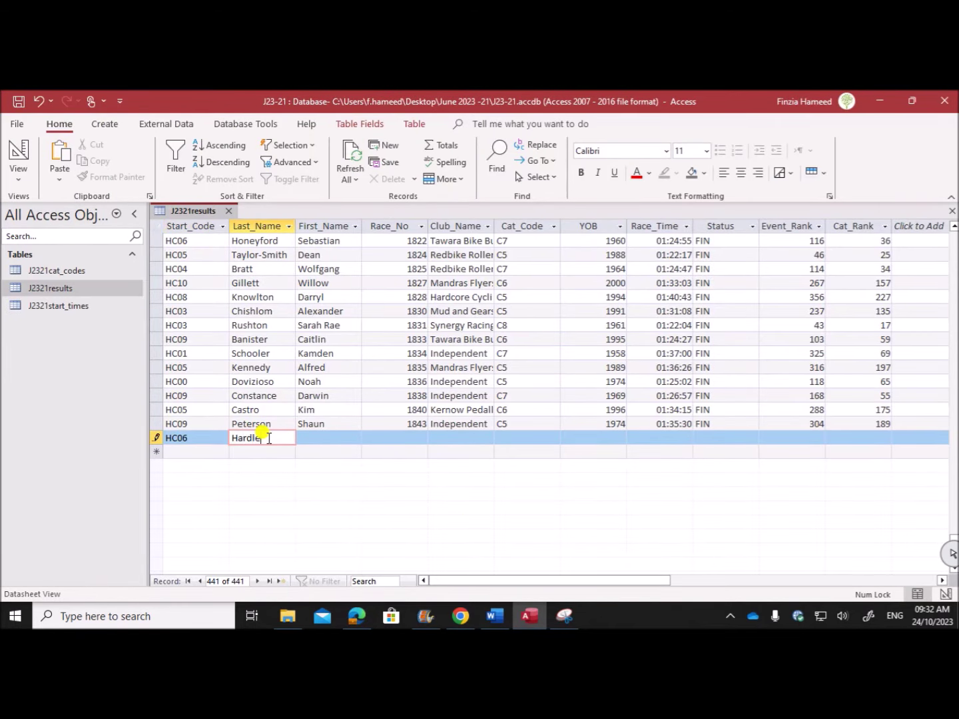
{"action": "left_click", "coordinate": [357, 616]}
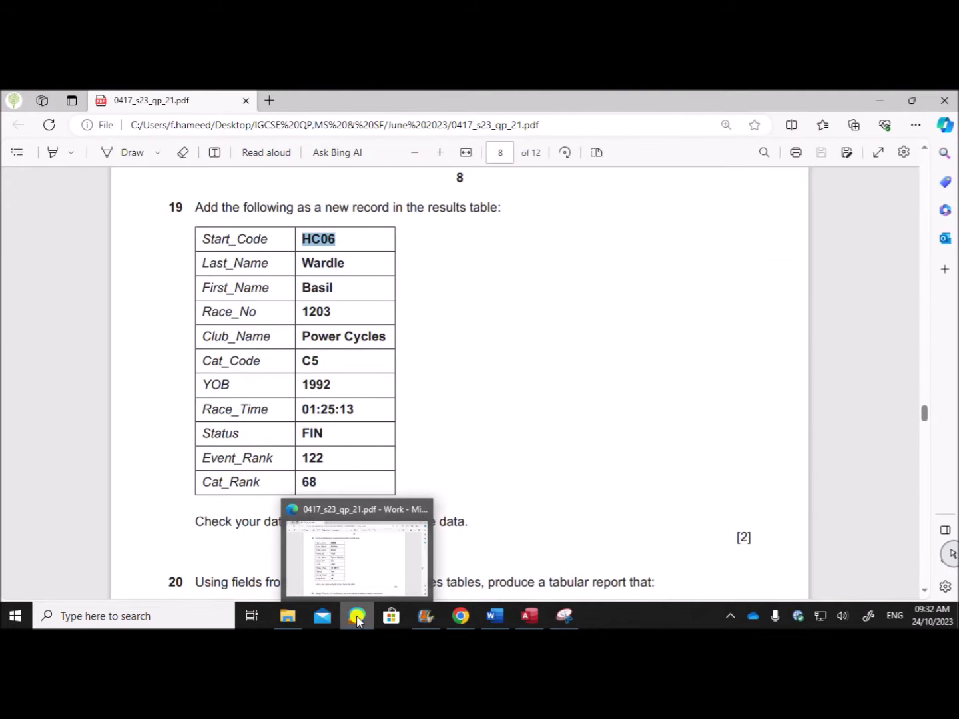
{"action": "left_click", "coordinate": [530, 616]}
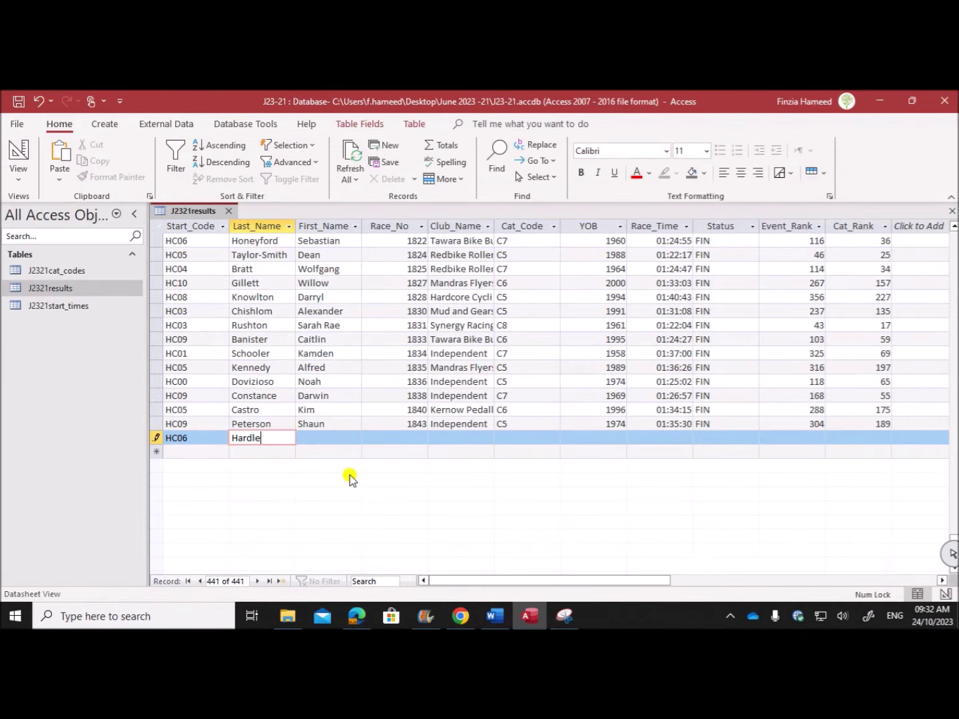
{"action": "left_click", "coordinate": [342, 436]}
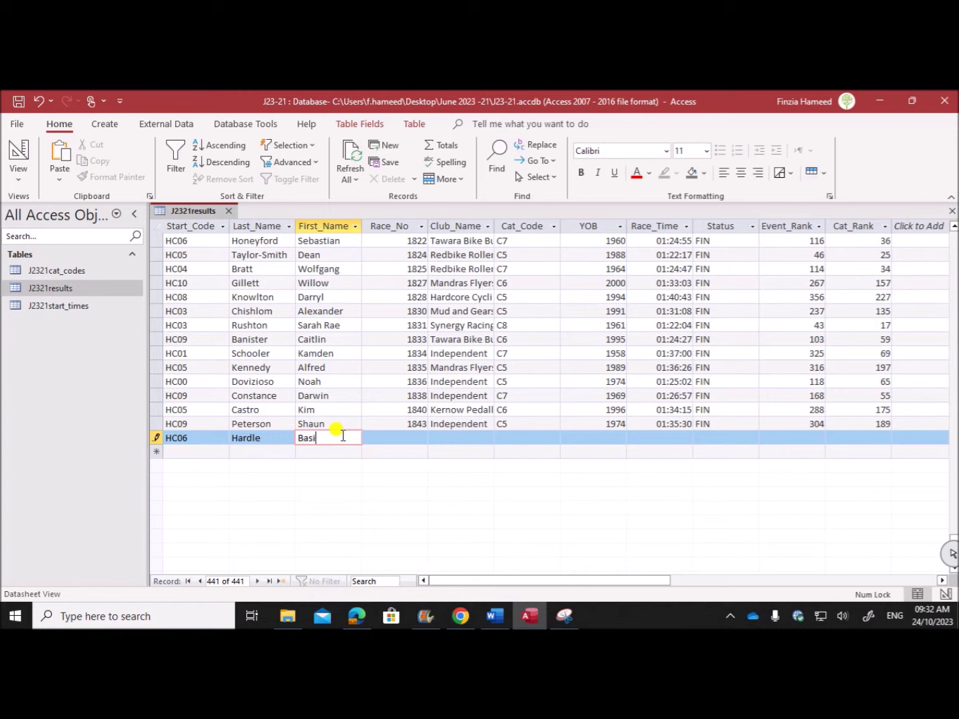
{"action": "key", "text": "Tab"}
{"action": "type", "text": "1203"}
{"action": "key", "text": "Tab"}
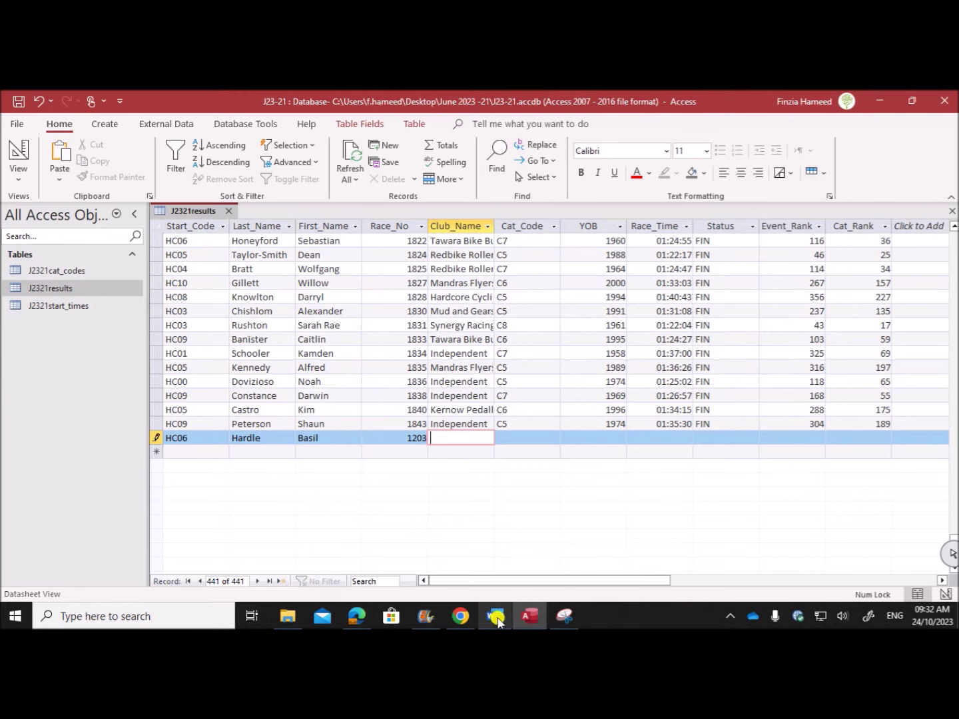
- Copy the Club_Name Power Cycles from the Edge question paper into the Access record, and enter Cat_Code C5 and the year of birth
{"action": "left_click", "coordinate": [357, 615]}
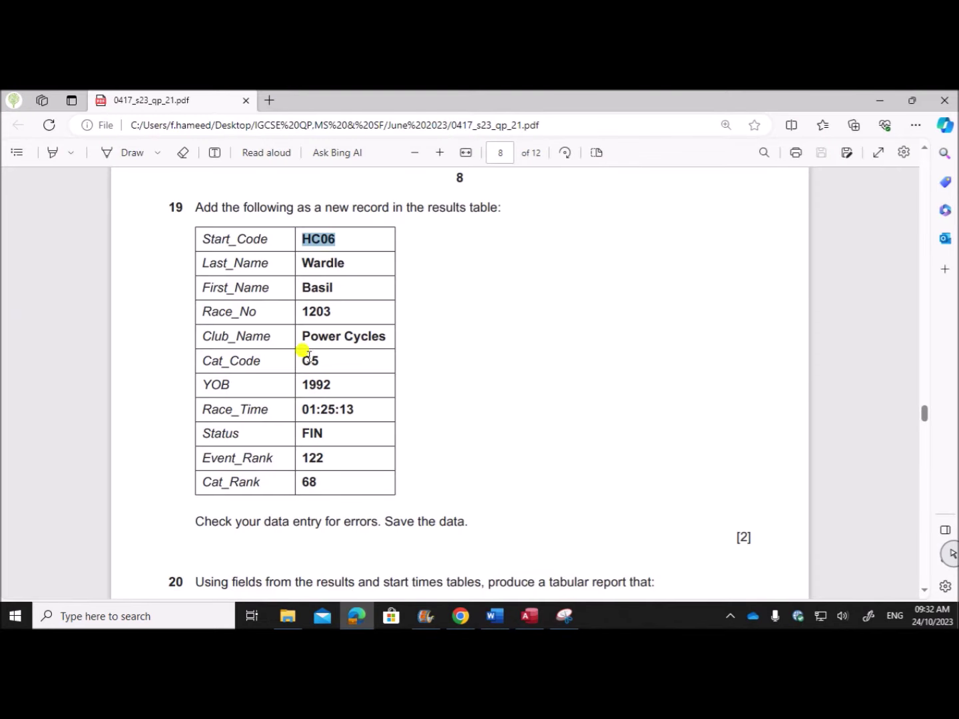
{"action": "left_click_drag", "start_coordinate": [301, 336], "coordinate": [384, 341]}
{"action": "key", "text": "ctrl+c"}
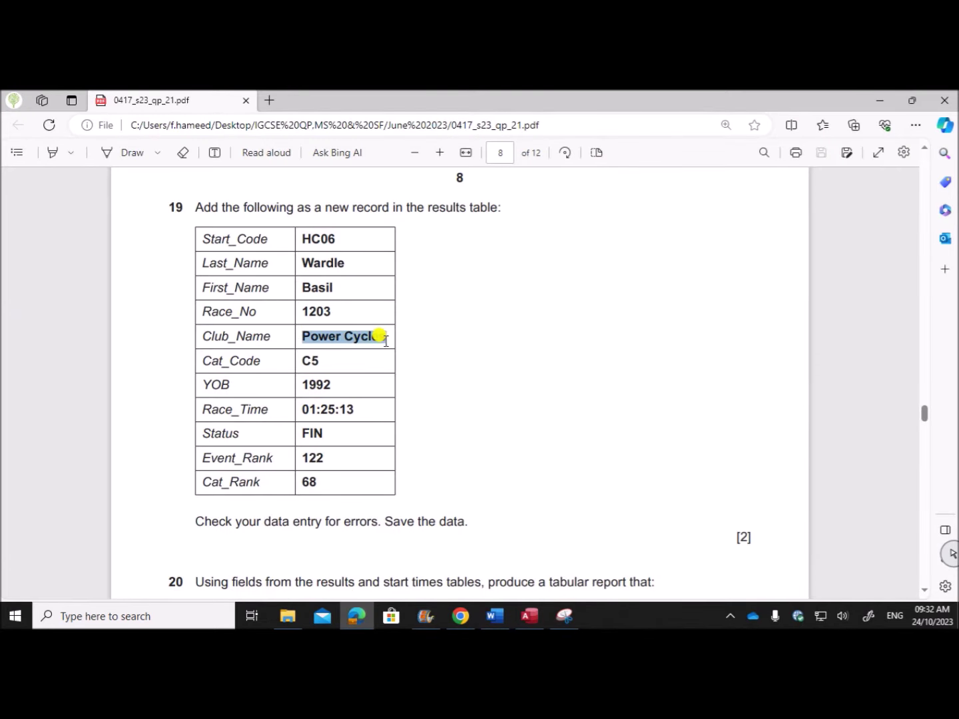
{"action": "left_click", "coordinate": [529, 616]}
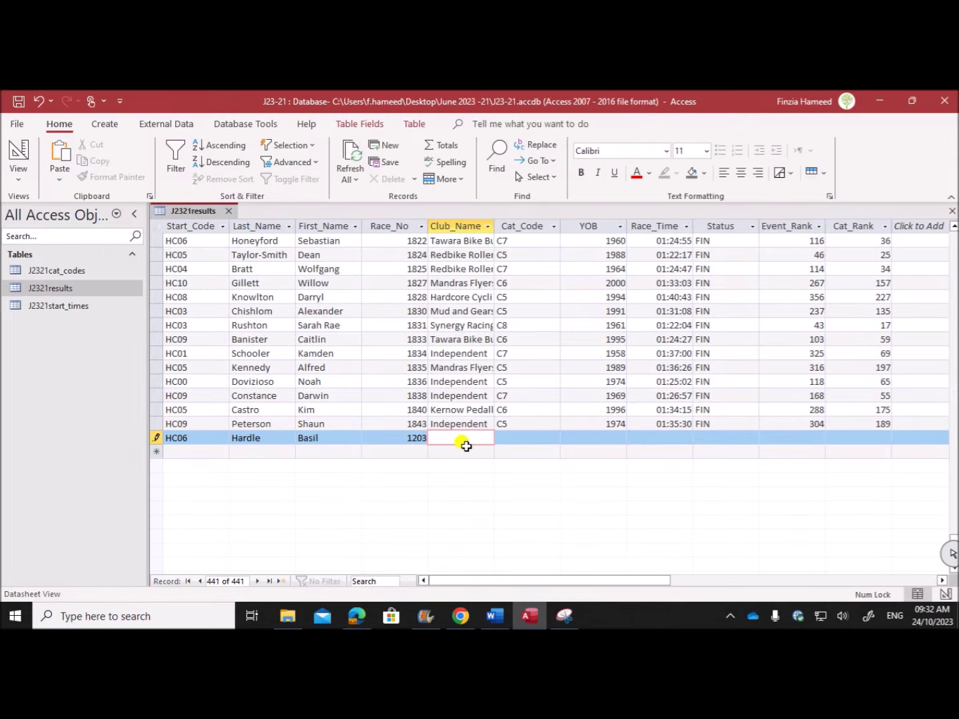
{"action": "key", "text": "ctrl+v"}
{"action": "left_click", "coordinate": [523, 437]}
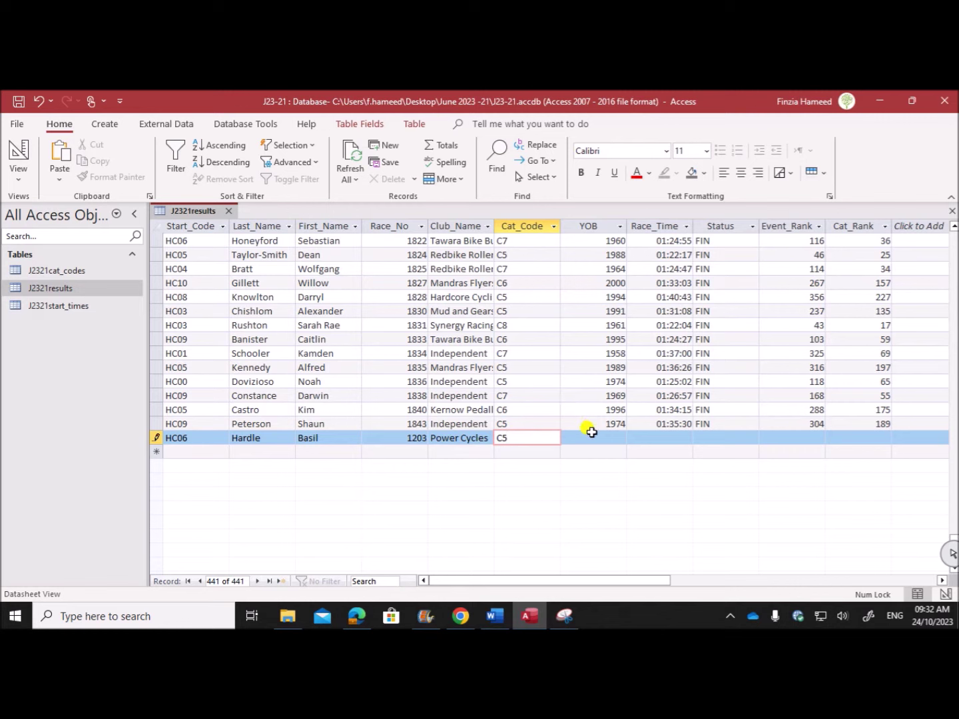
{"action": "left_click", "coordinate": [593, 437]}
{"action": "type", "text": "992"}
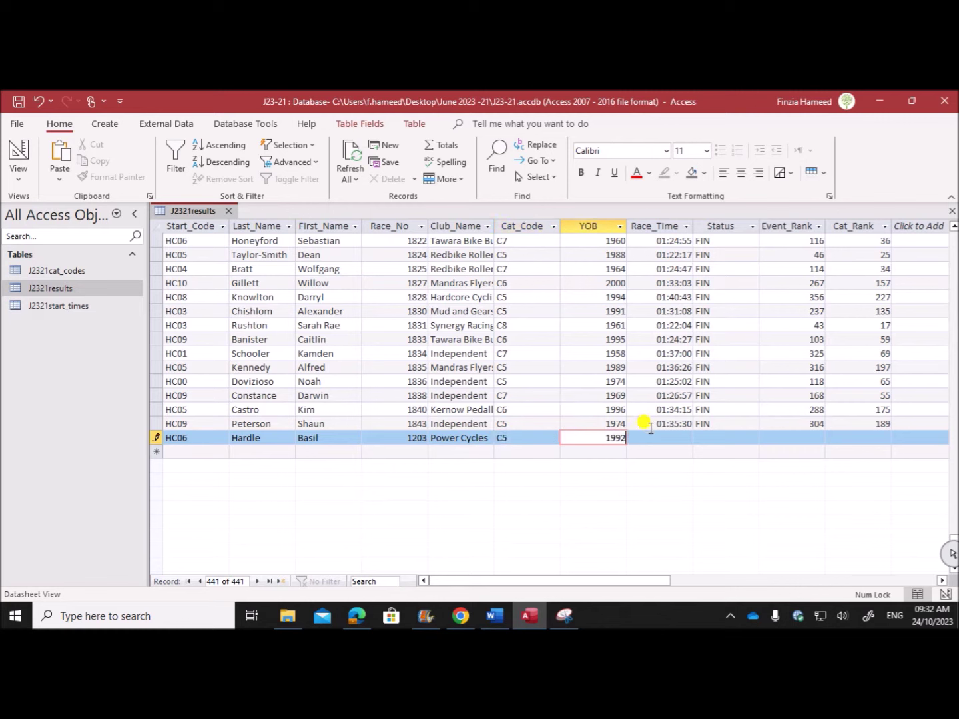
{"action": "key", "text": "Tab"}
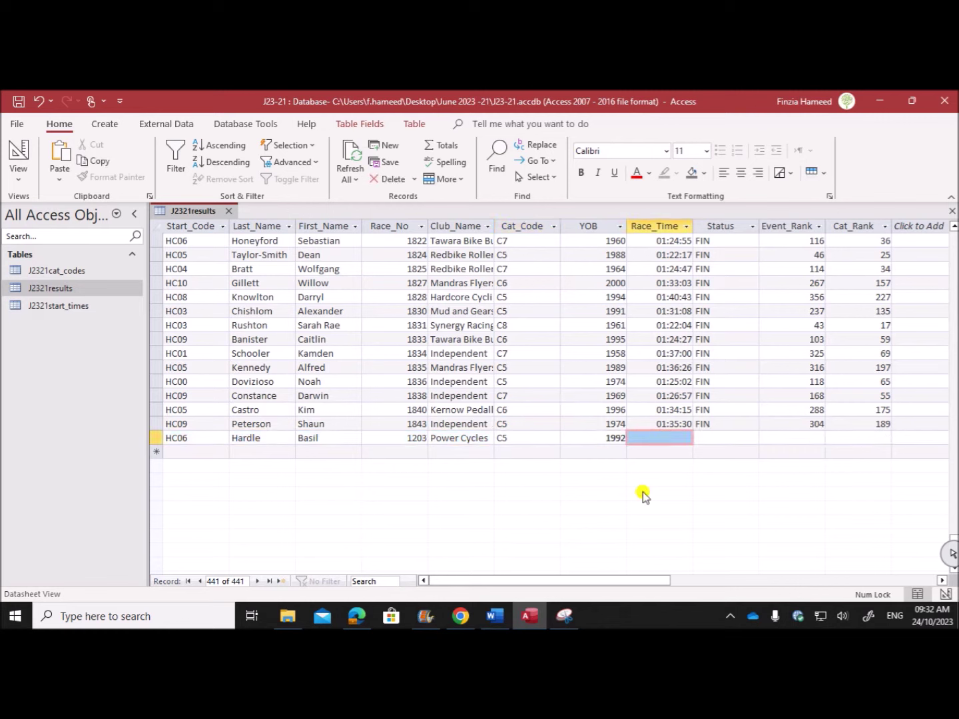
- Copy the Race_Time 01:25:13 from the Edge question paper into the Access record and set its Status to FIN
{"action": "left_click", "coordinate": [356, 616]}
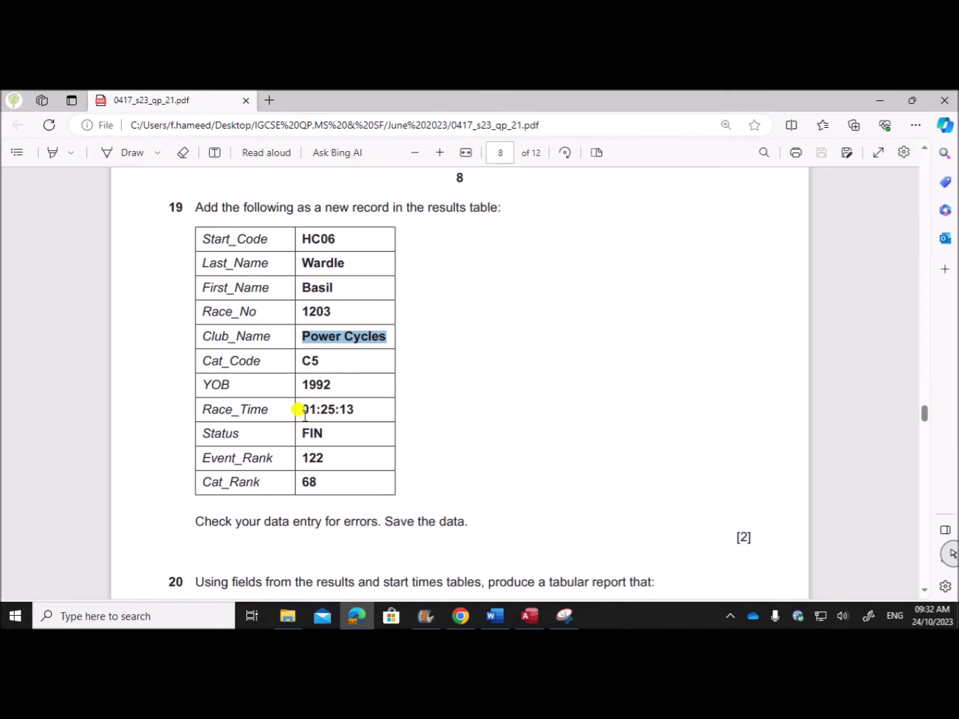
{"action": "left_click_drag", "start_coordinate": [303, 410], "coordinate": [356, 414]}
{"action": "key", "text": "ctrl+c"}
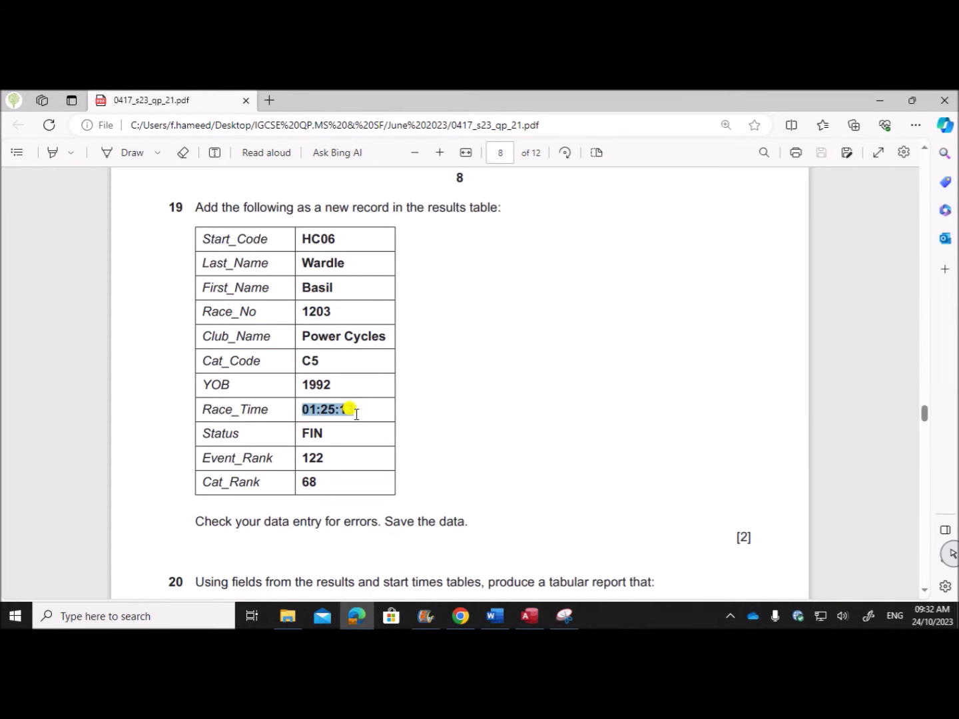
{"action": "left_click", "coordinate": [494, 616]}
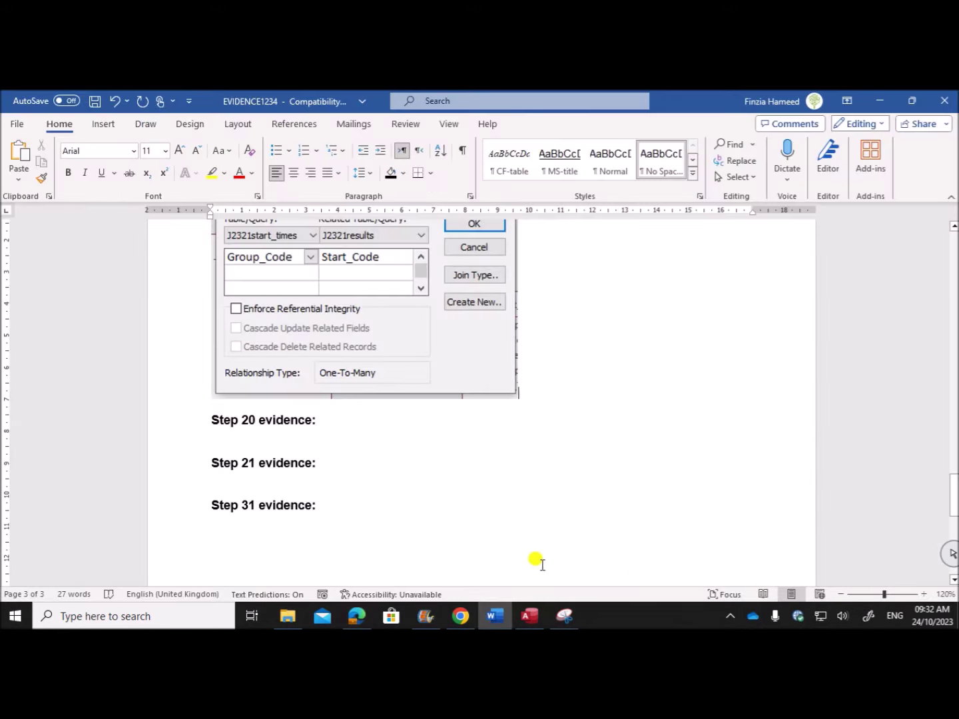
{"action": "left_click", "coordinate": [530, 616]}
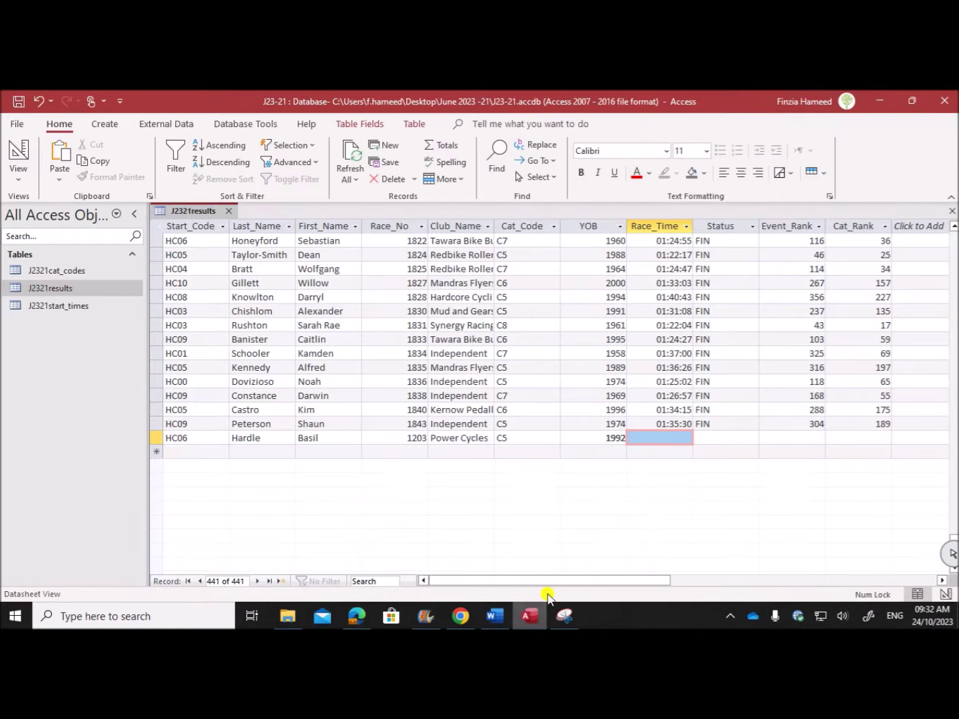
{"action": "key", "text": "ctrl+v"}
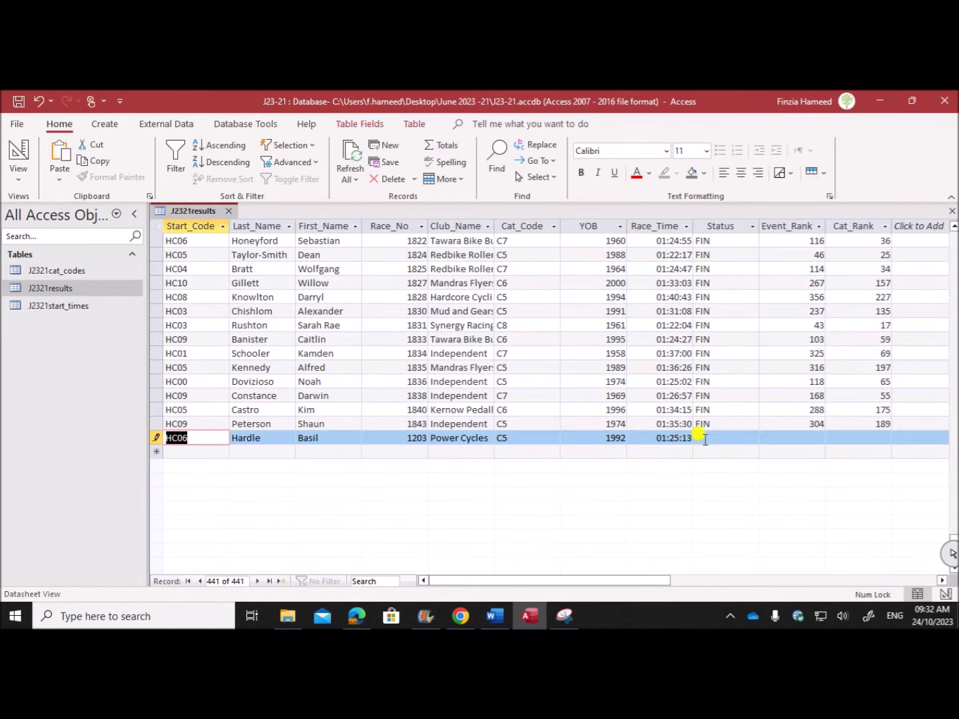
{"action": "left_click", "coordinate": [715, 438]}
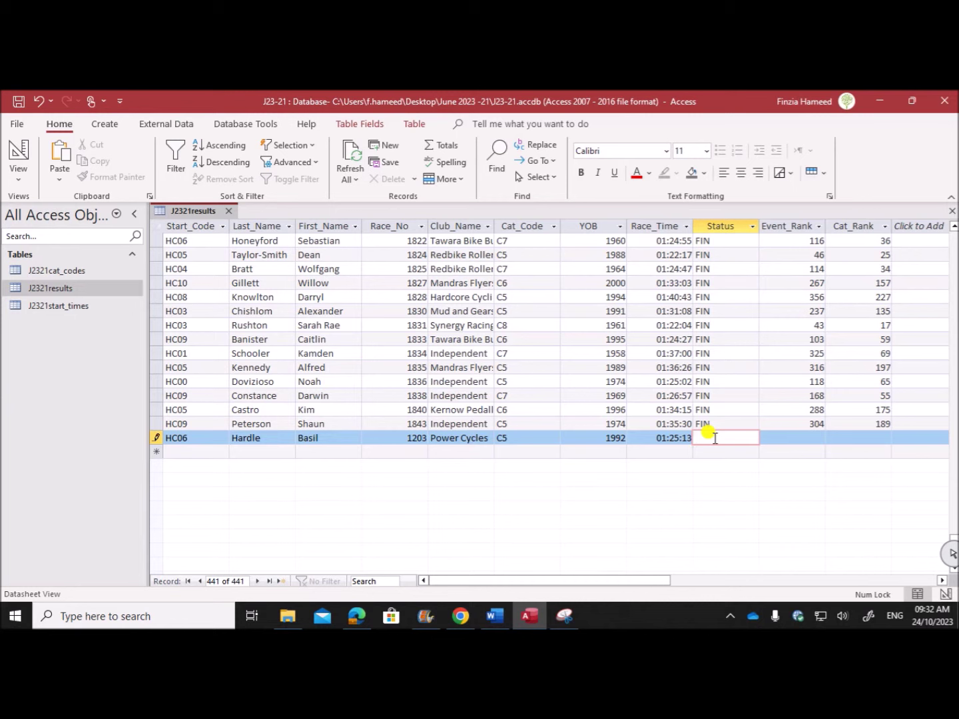
{"action": "key", "text": "Tab"}
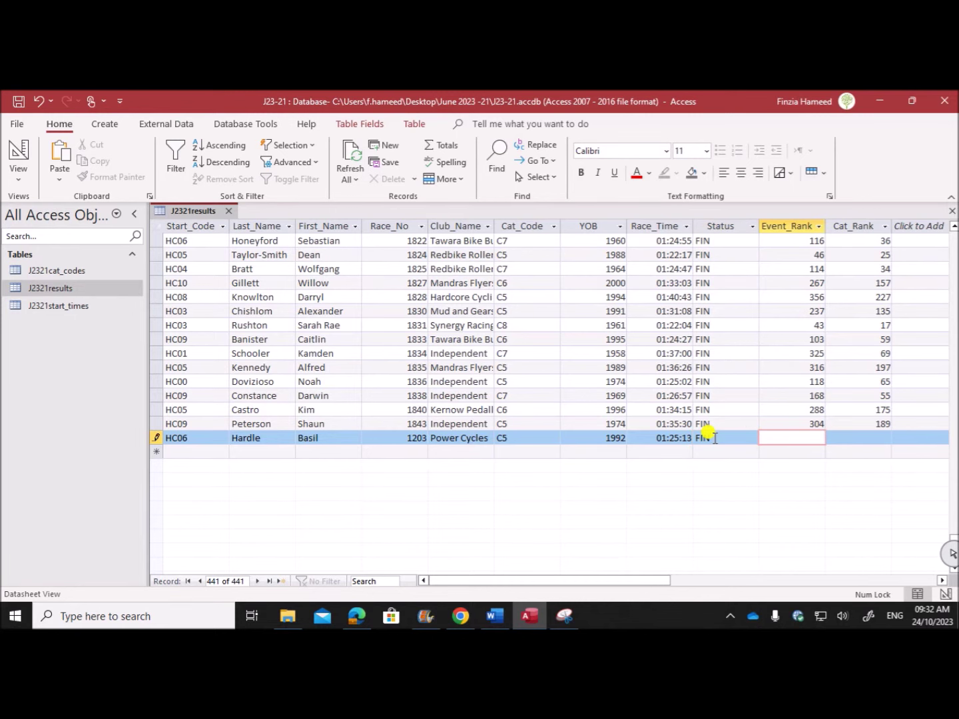
- Check the remaining values in the Edge question paper, enter Event_Rank 122 and Cat_Rank 68 in Access, and save the table
{"action": "left_click", "coordinate": [357, 615]}
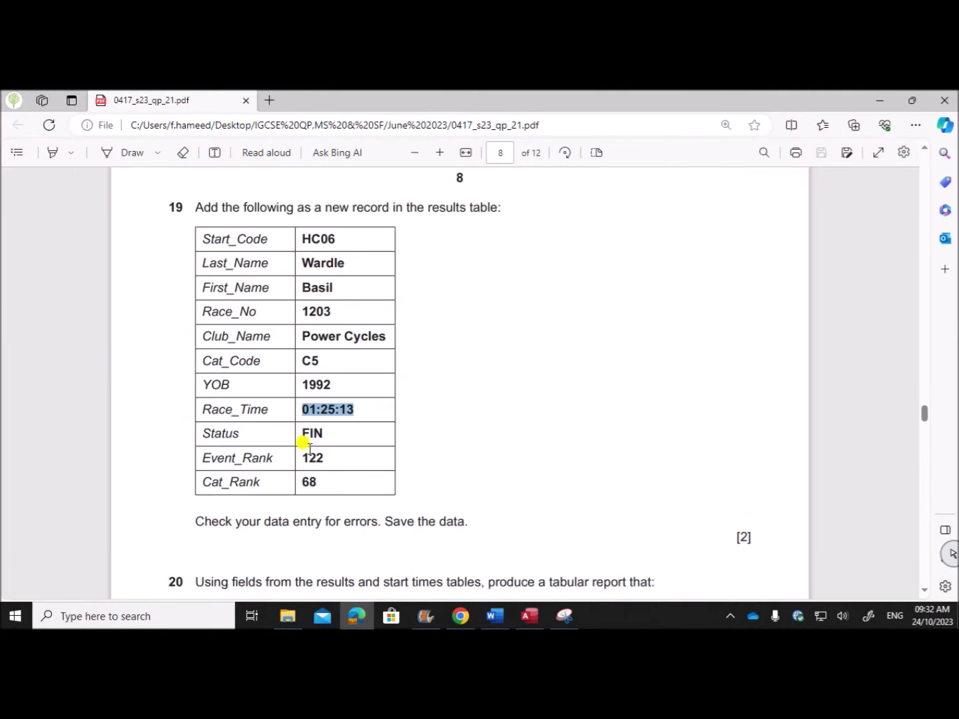
{"action": "left_click", "coordinate": [528, 616]}
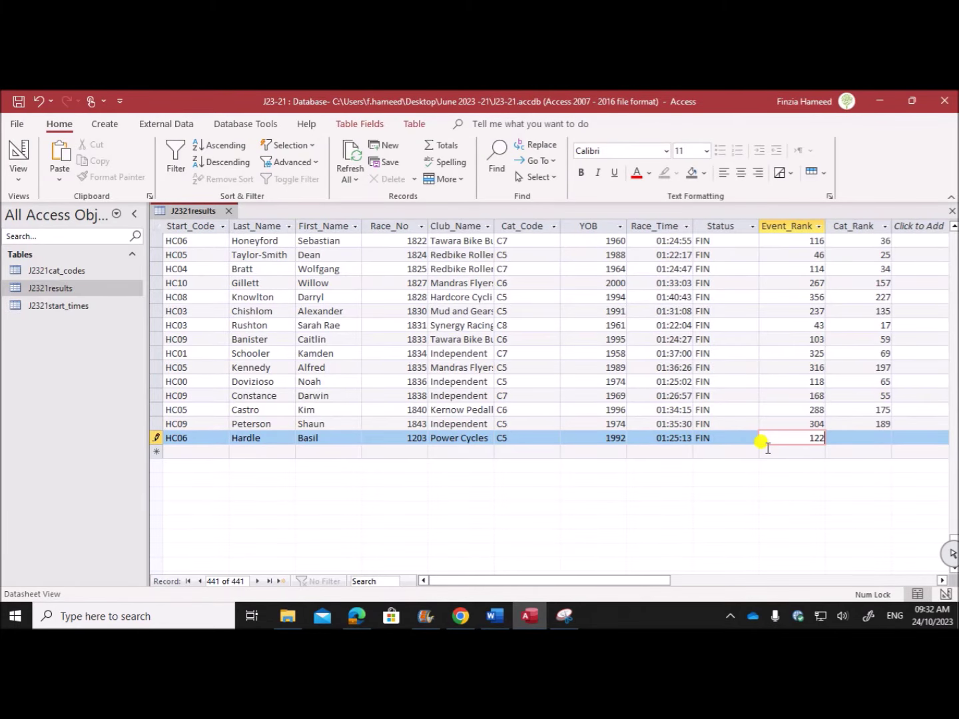
{"action": "type", "text": "122"}
{"action": "key", "text": "Tab"}
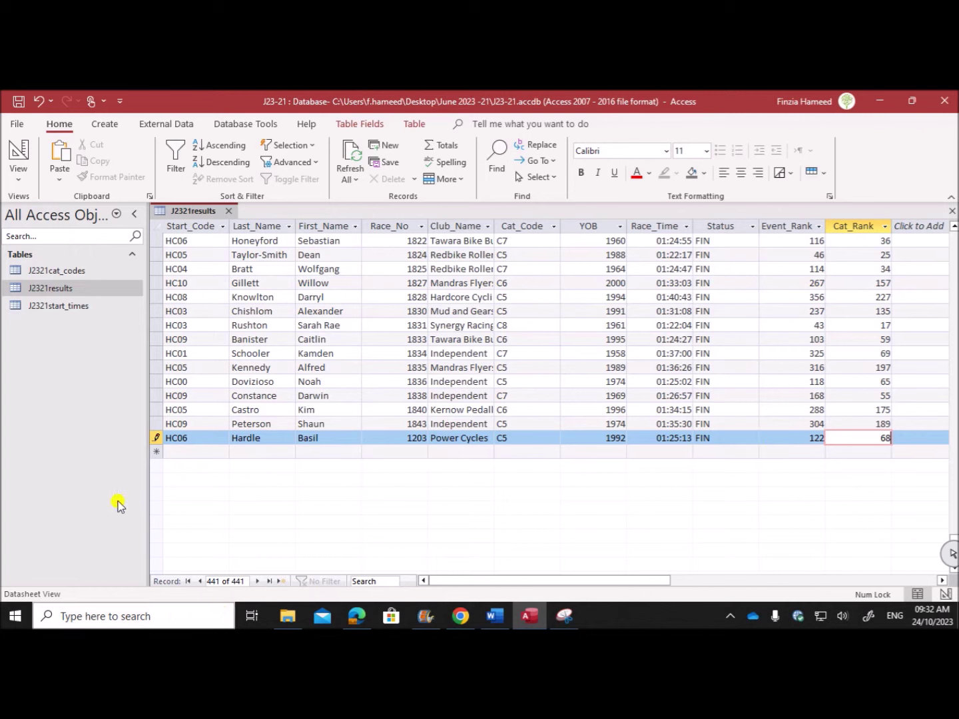
{"action": "right_click", "coordinate": [189, 212]}
{"action": "left_click", "coordinate": [218, 225]}
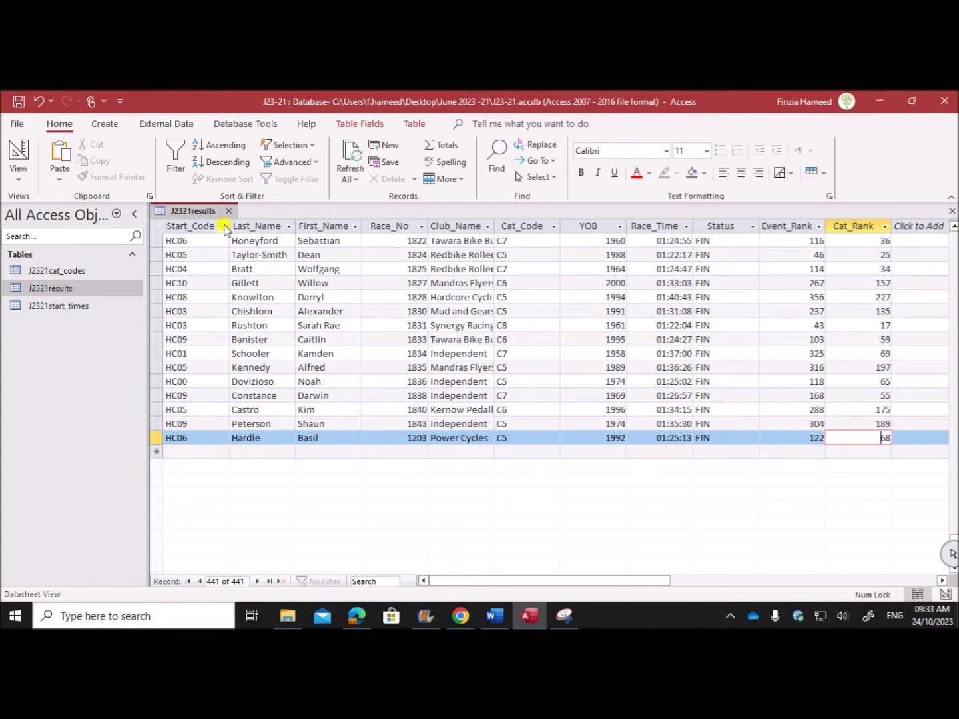
- Examine question 20's tabular report requirements in the Edge question paper and return to the results table in Access
{"action": "left_click", "coordinate": [369, 616]}
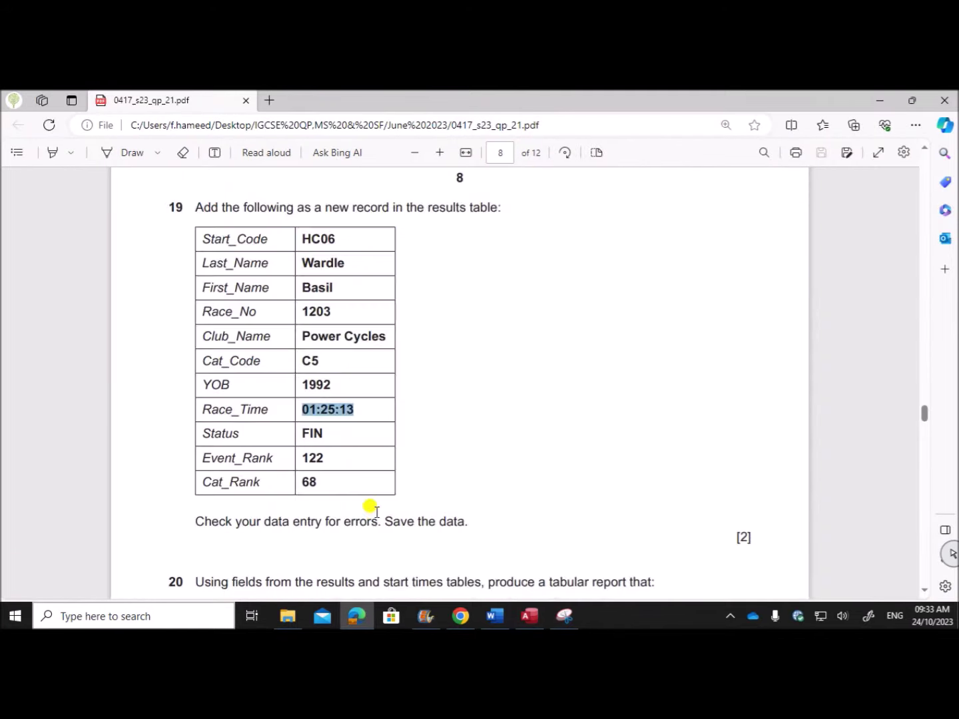
{"action": "scroll", "coordinate": [371, 508], "scroll_direction": "down", "scroll_amount": 5}
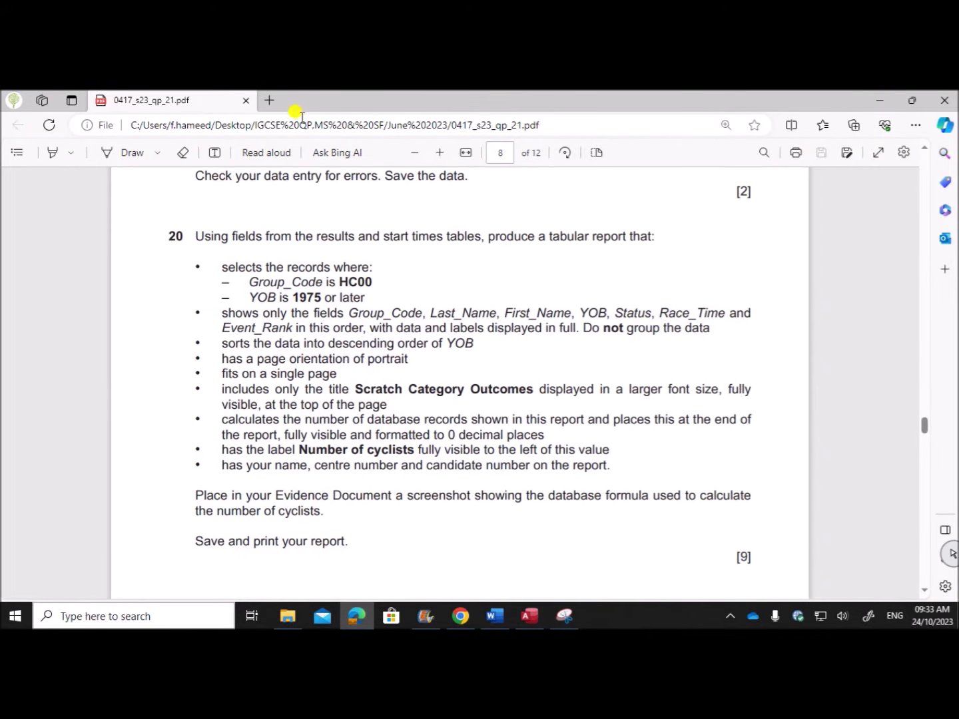
{"action": "left_click_drag", "start_coordinate": [196, 178], "coordinate": [464, 177]}
{"action": "left_click_drag", "start_coordinate": [212, 237], "coordinate": [659, 241]}
{"action": "left_click", "coordinate": [530, 616]}
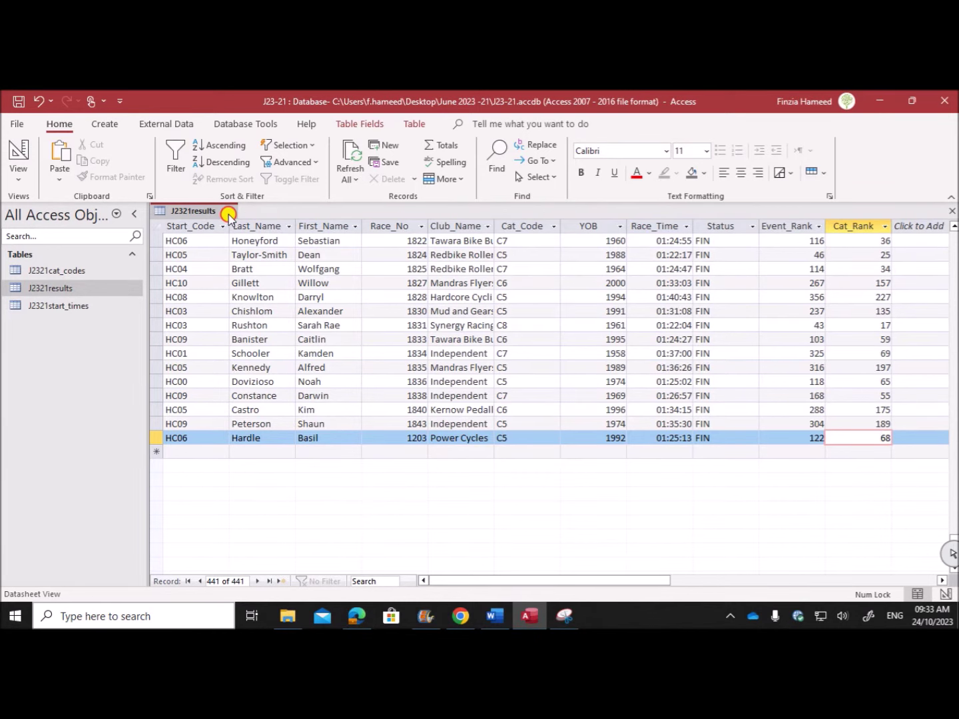
- Close the results table, recheck question 20 in Edge, and create an Access query design containing the J2321results and J2321start_times tables
{"action": "left_click", "coordinate": [228, 213]}
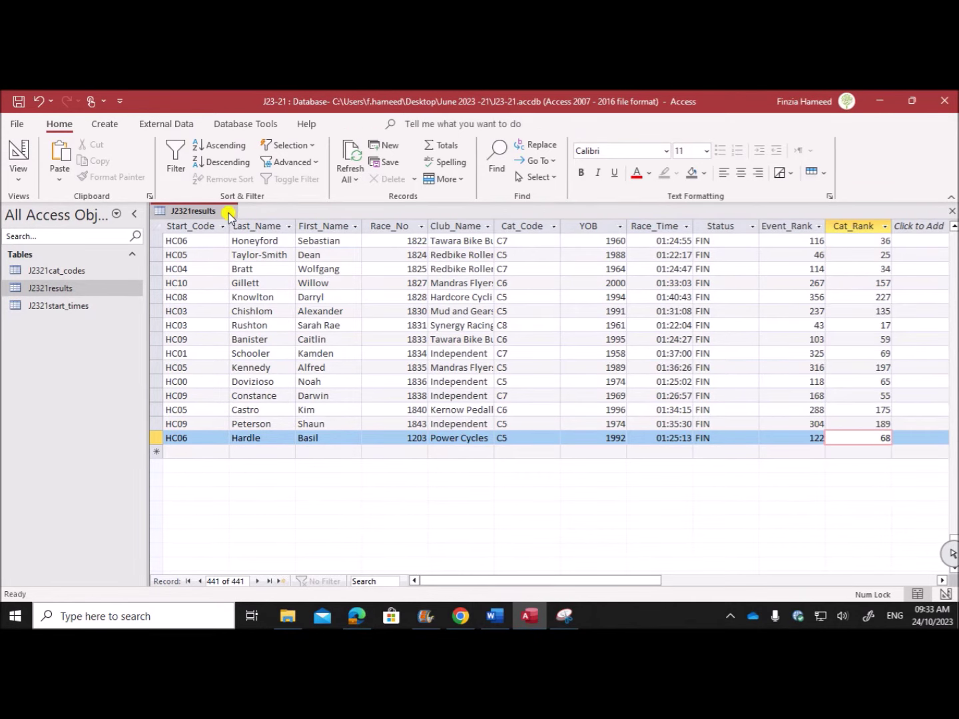
{"action": "left_click", "coordinate": [357, 616]}
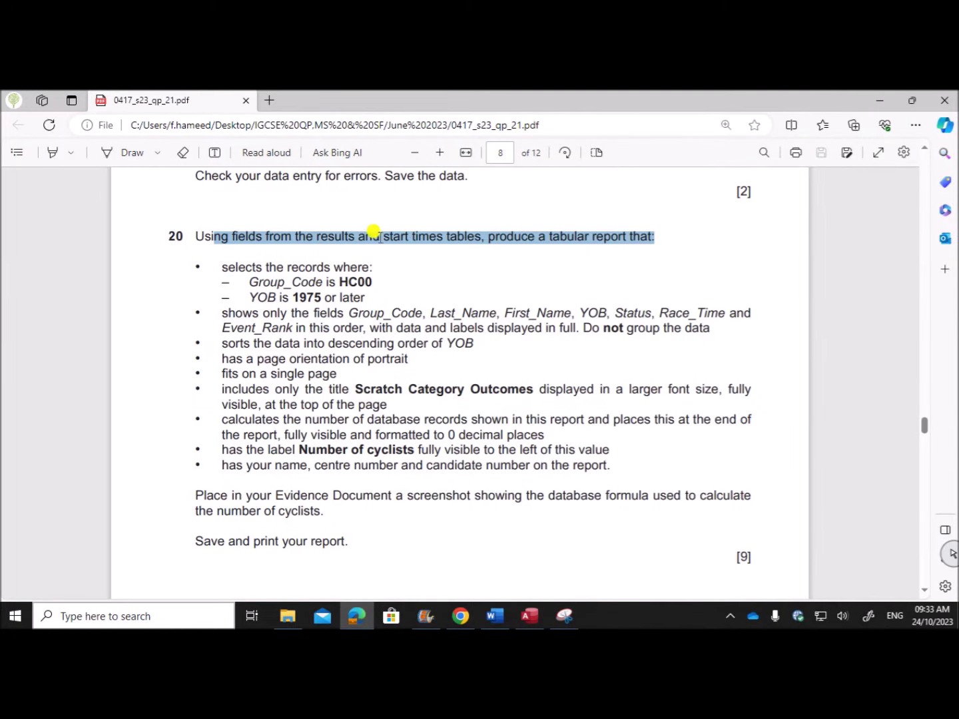
{"action": "left_click", "coordinate": [530, 616]}
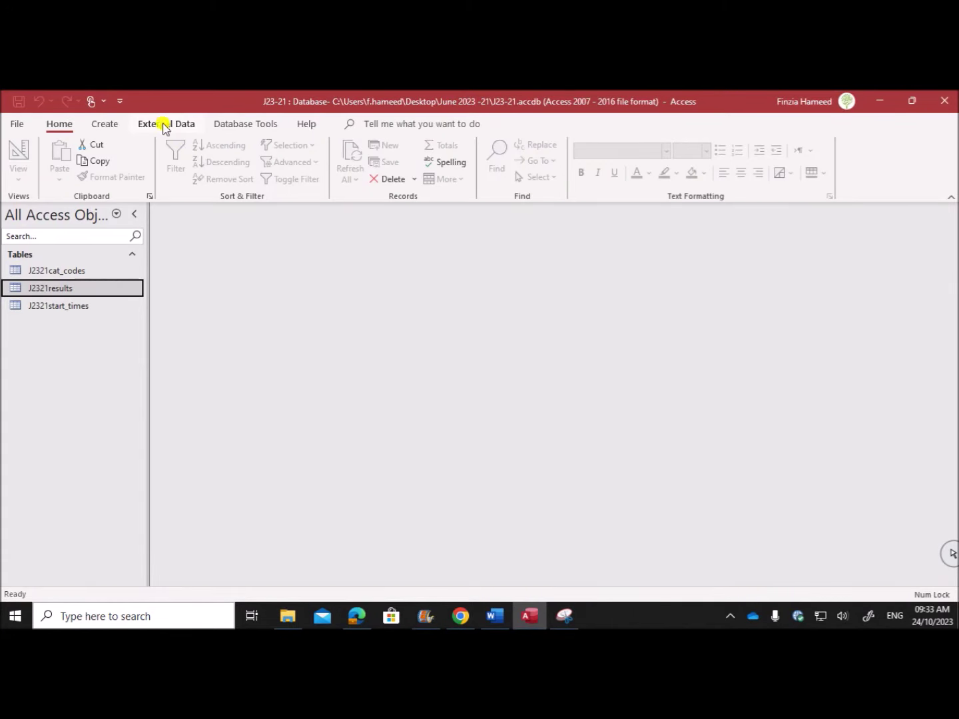
{"action": "left_click", "coordinate": [101, 123]}
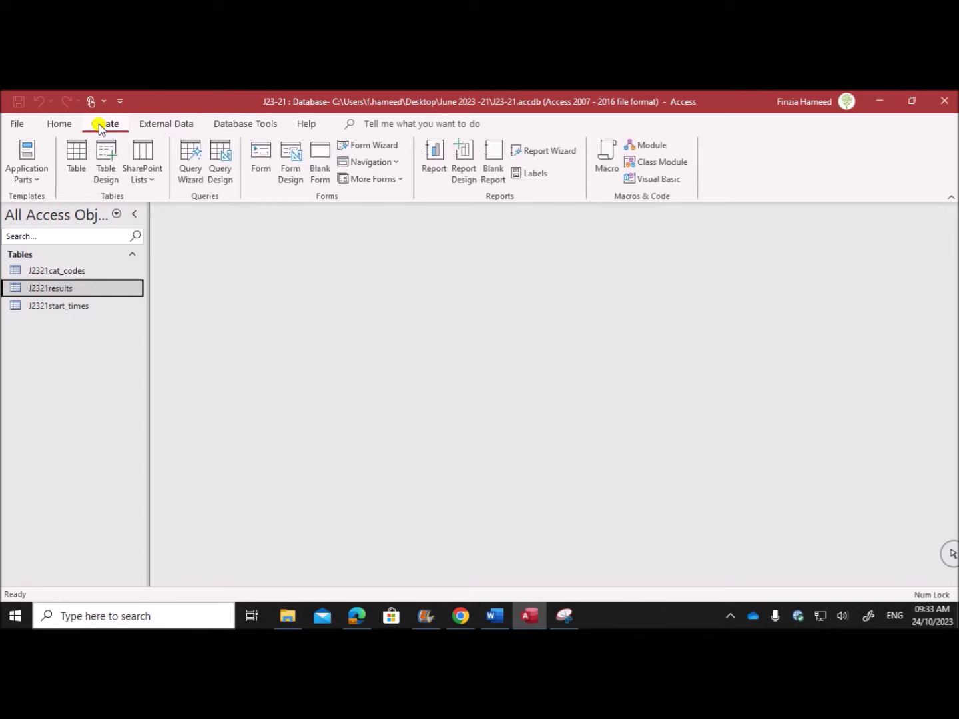
{"action": "left_click", "coordinate": [212, 175]}
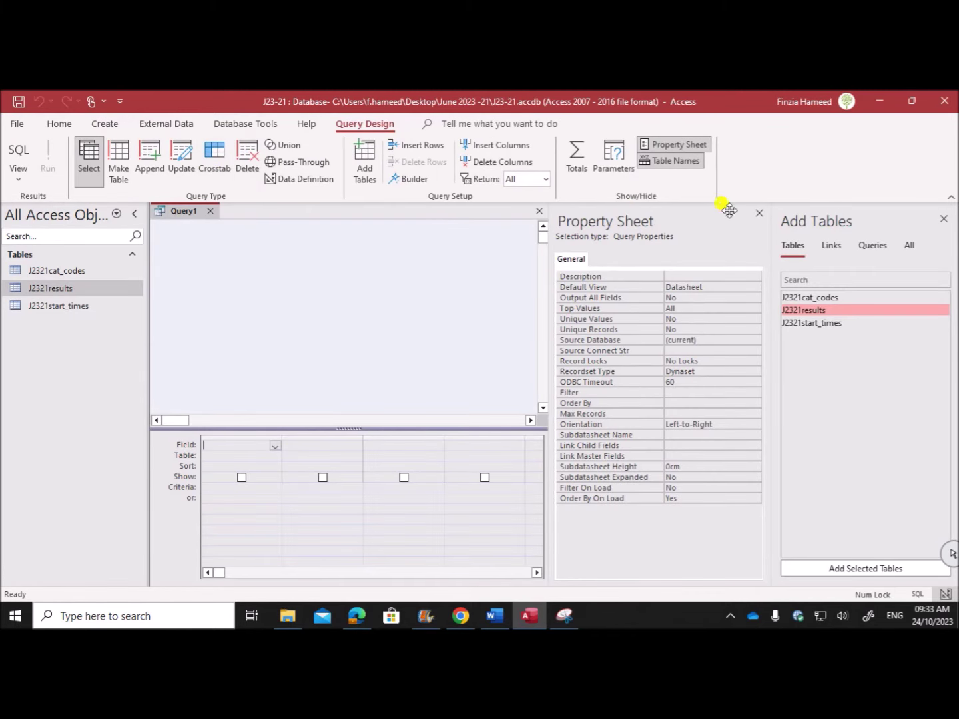
{"action": "left_click", "coordinate": [761, 214]}
{"action": "double_click", "coordinate": [800, 311]}
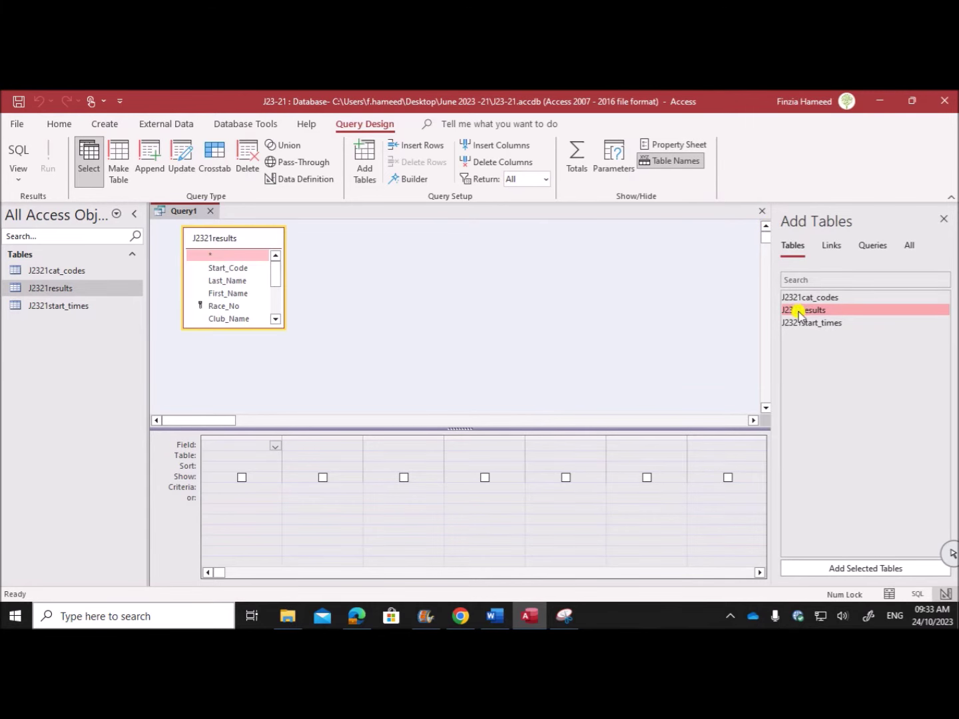
{"action": "double_click", "coordinate": [804, 325]}
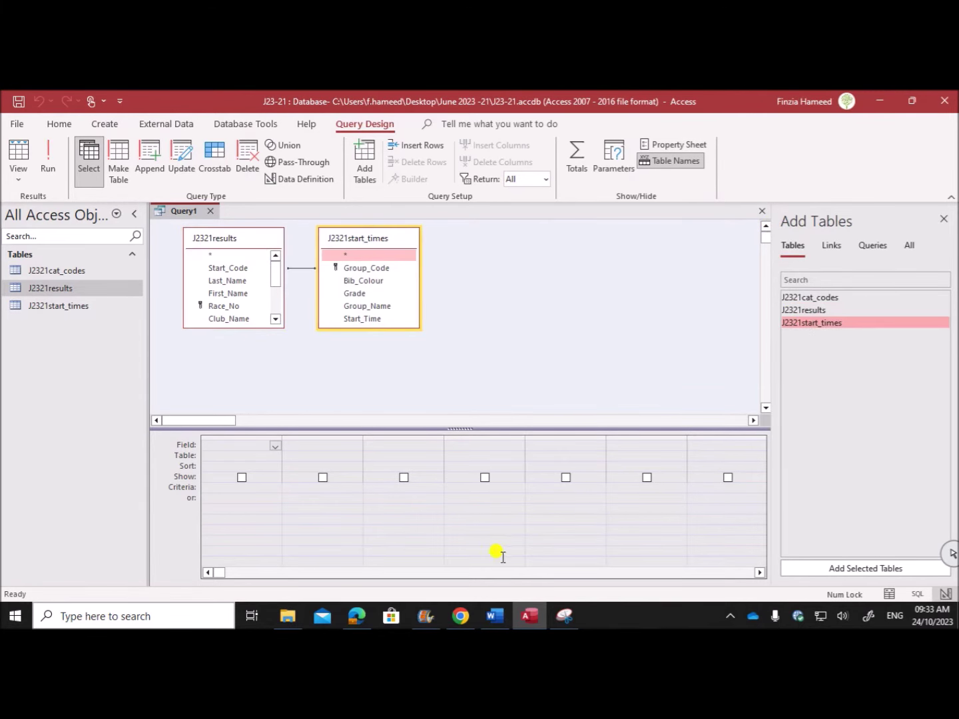
- Review question 20's record selection conditions and required field order in the Edge question paper, and return to the Access query
{"action": "left_click", "coordinate": [351, 617]}
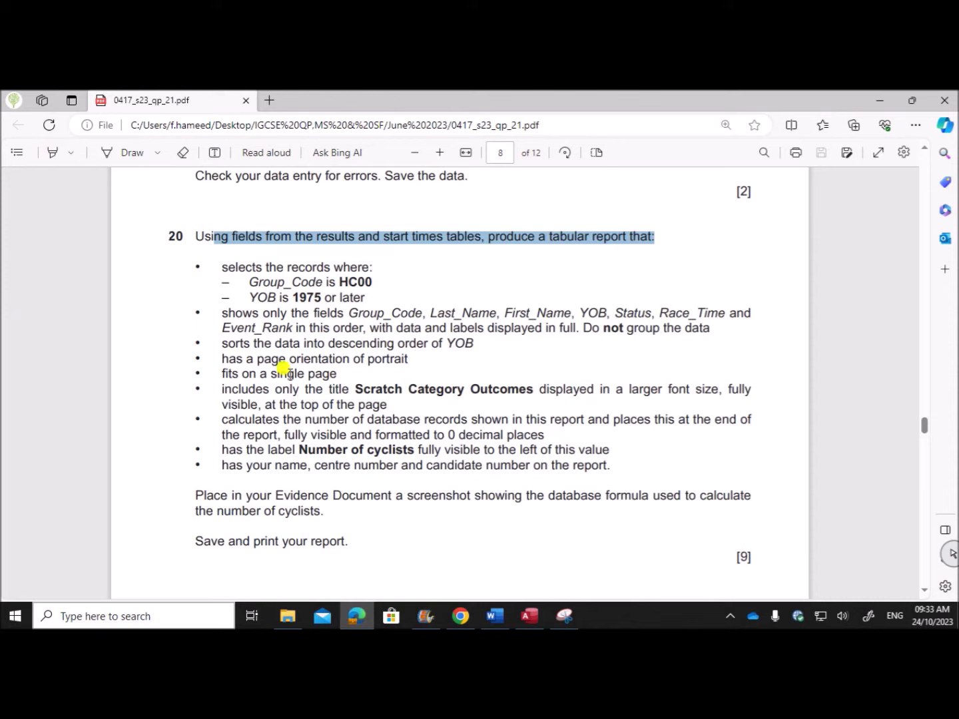
{"action": "left_click_drag", "start_coordinate": [255, 266], "coordinate": [369, 267]}
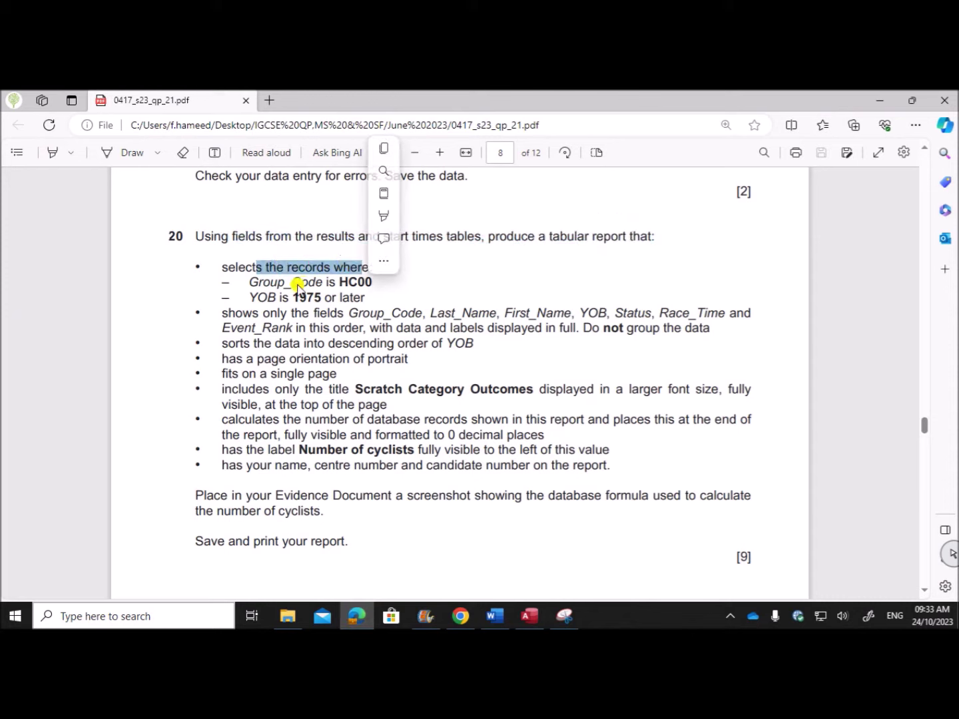
{"action": "left_click", "coordinate": [365, 292]}
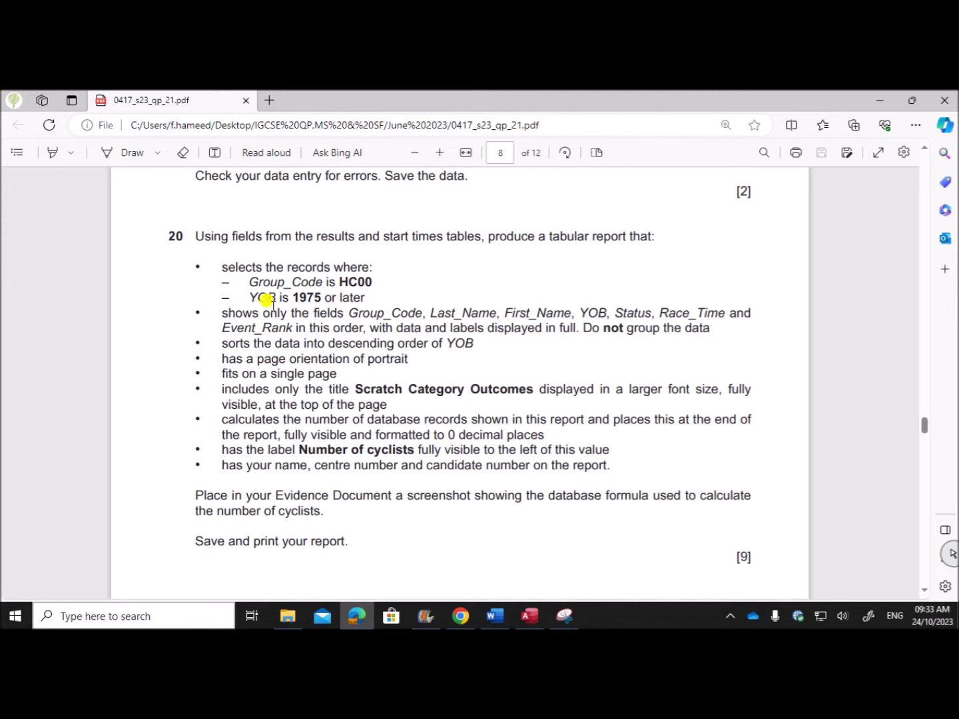
{"action": "left_click_drag", "start_coordinate": [255, 298], "coordinate": [360, 296]}
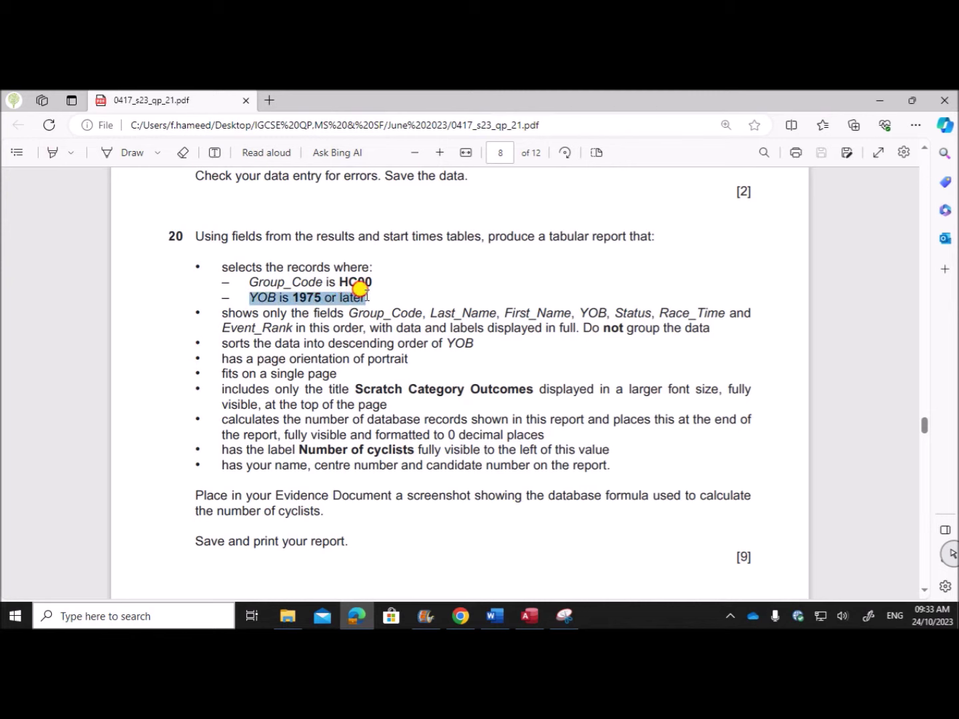
{"action": "left_click", "coordinate": [314, 360]}
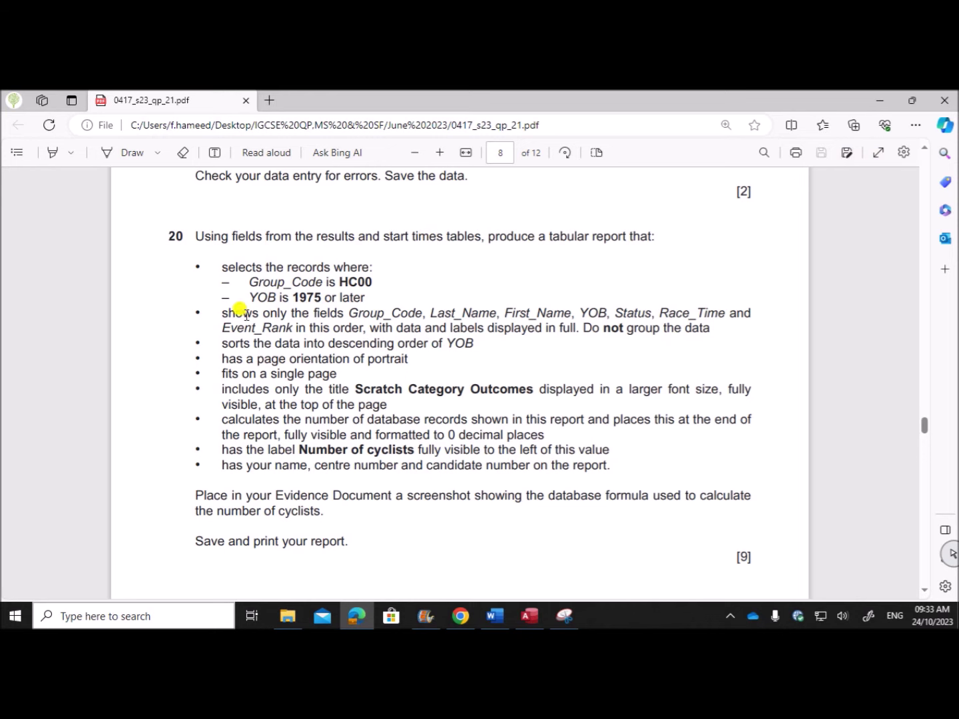
{"action": "left_click_drag", "start_coordinate": [222, 316], "coordinate": [704, 324]}
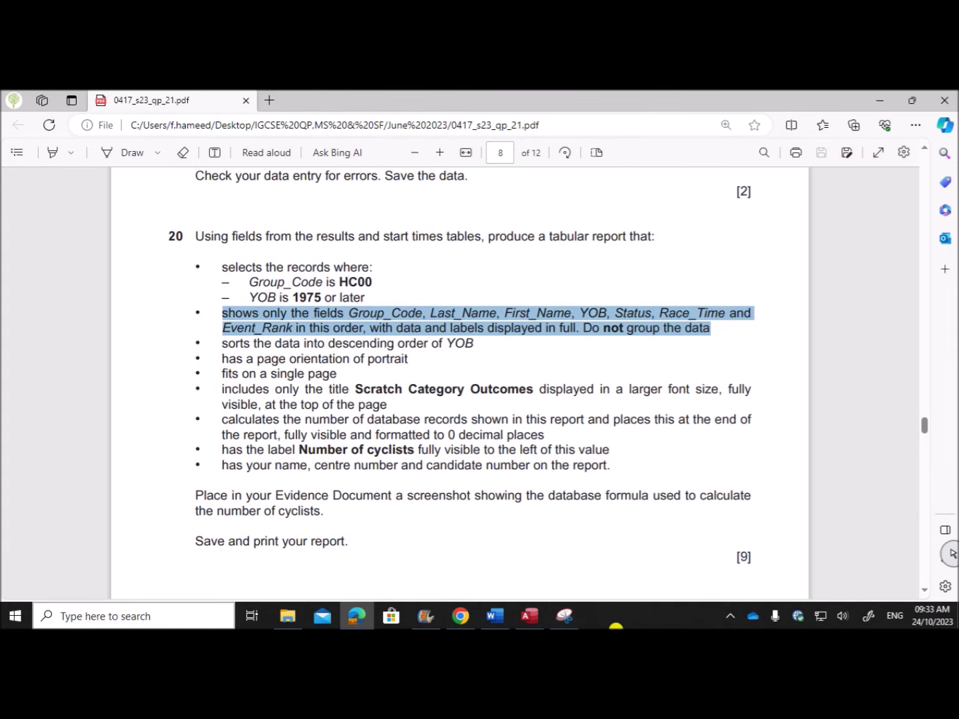
{"action": "left_click", "coordinate": [533, 616]}
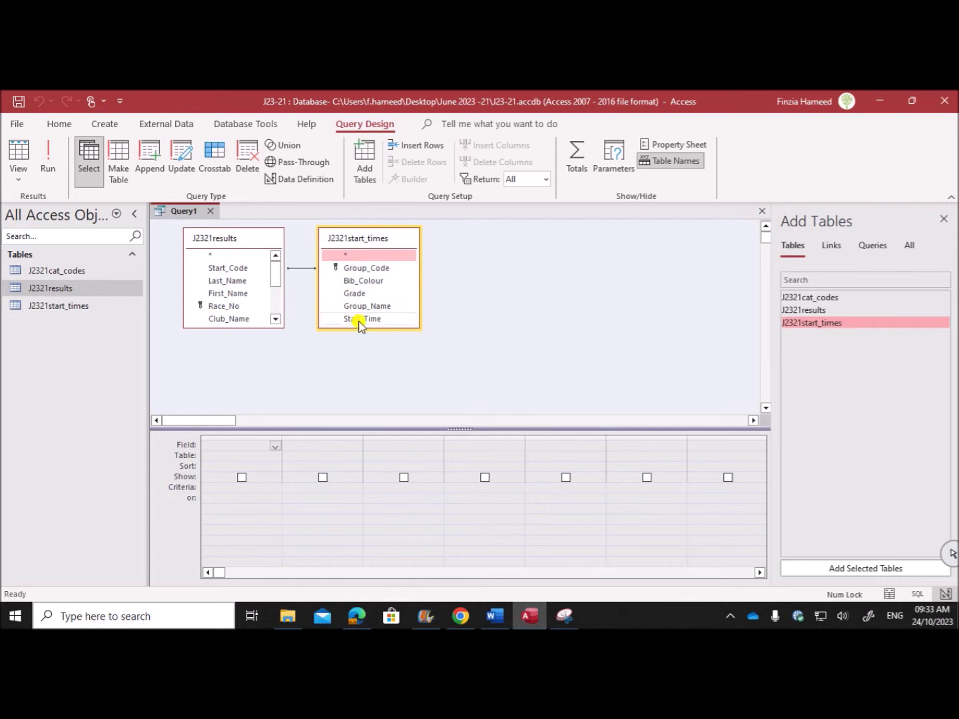
- Enlarge both table field lists to show every field, and add Group_Code from J2321start_times and Last_Name from J2321results to the query
{"action": "left_click_drag", "start_coordinate": [361, 327], "coordinate": [353, 381]}
{"action": "left_click_drag", "start_coordinate": [223, 327], "coordinate": [223, 409]}
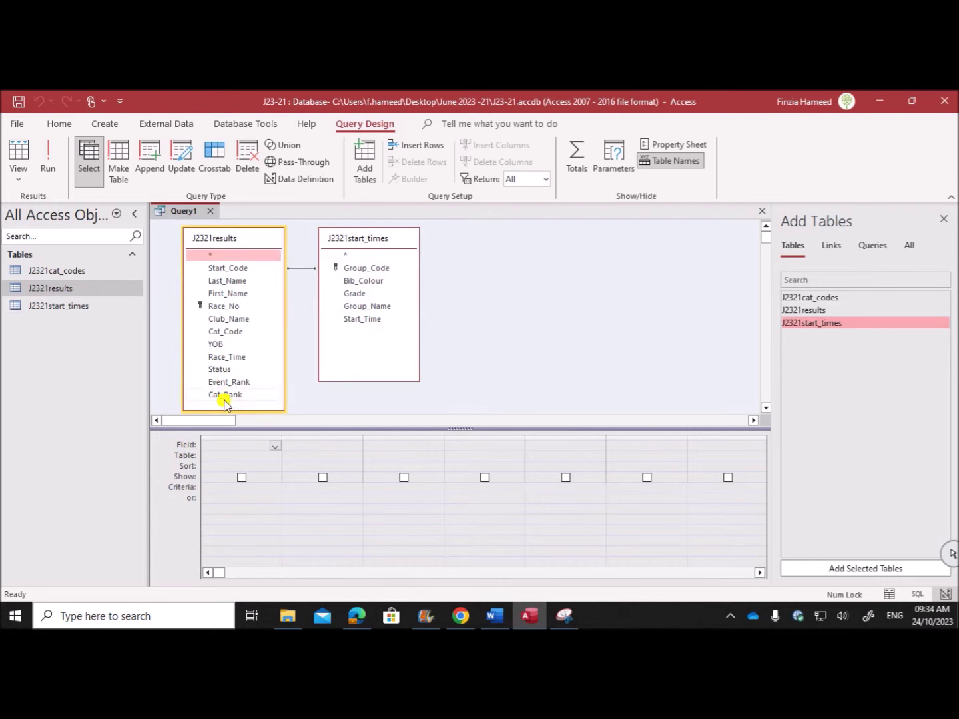
{"action": "double_click", "coordinate": [358, 268]}
{"action": "double_click", "coordinate": [237, 281]}
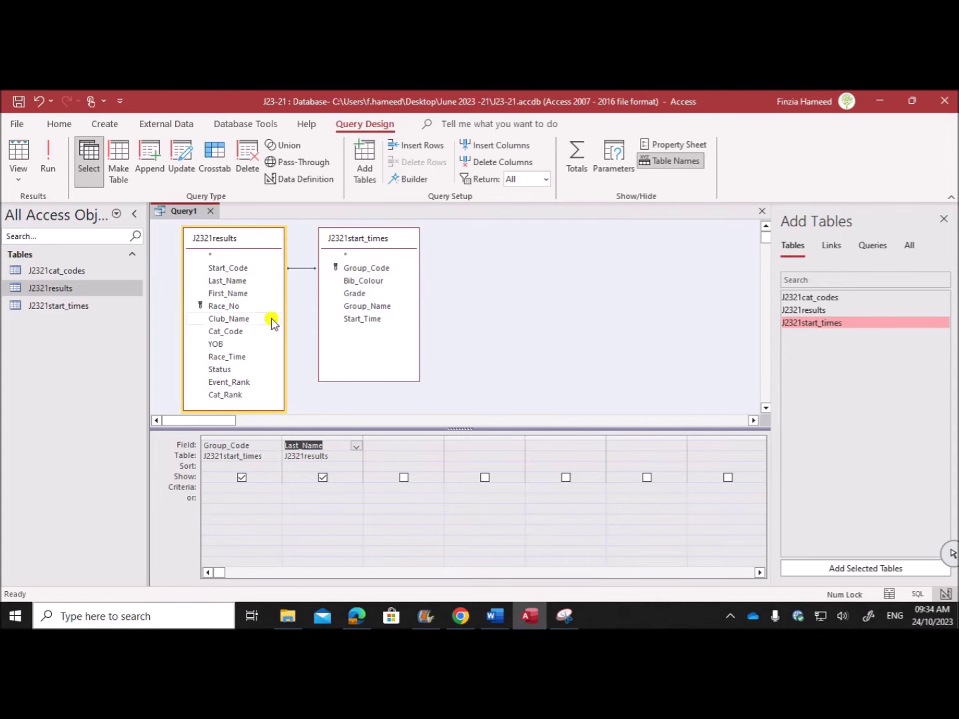
- Check the field order in the Edge question paper and add First_Name, YOB and Status from J2321results to the Access query
{"action": "left_click", "coordinate": [360, 618]}
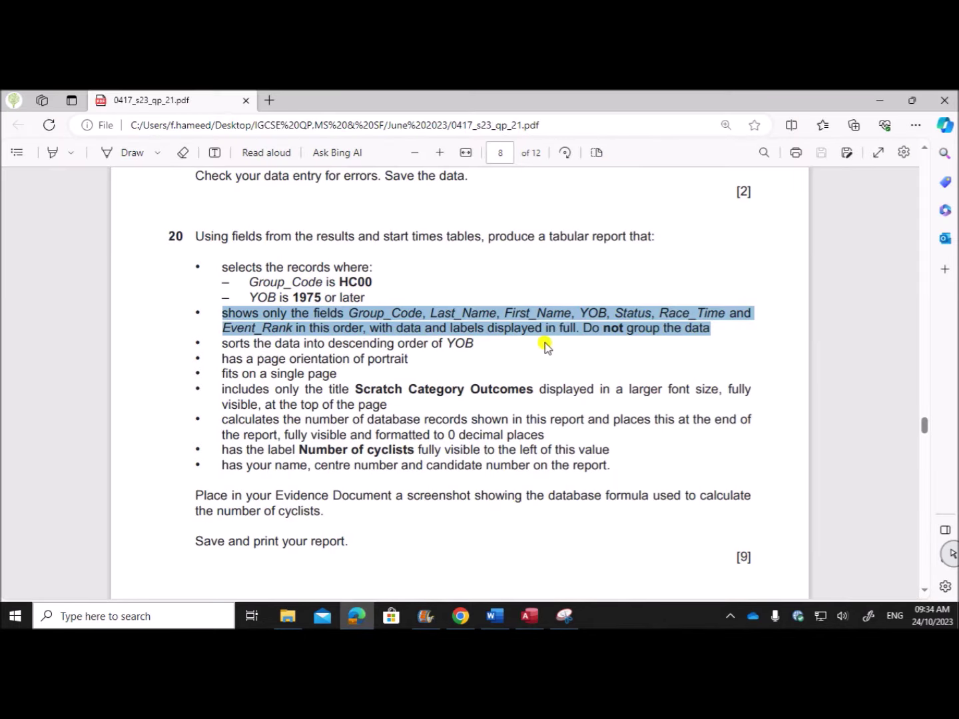
{"action": "left_click", "coordinate": [530, 617]}
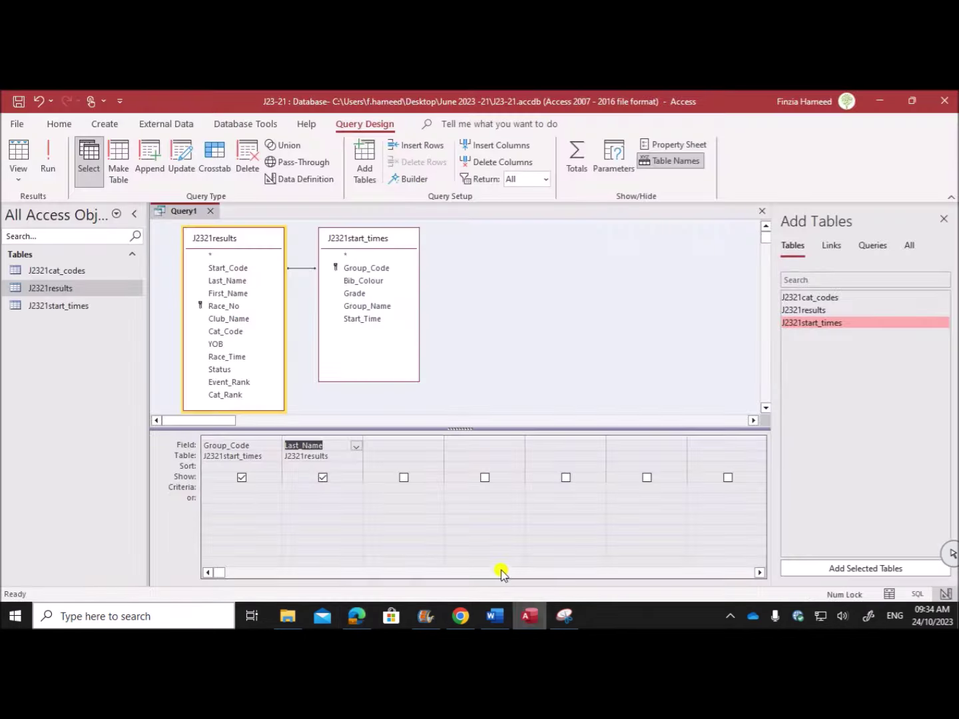
{"action": "double_click", "coordinate": [230, 296]}
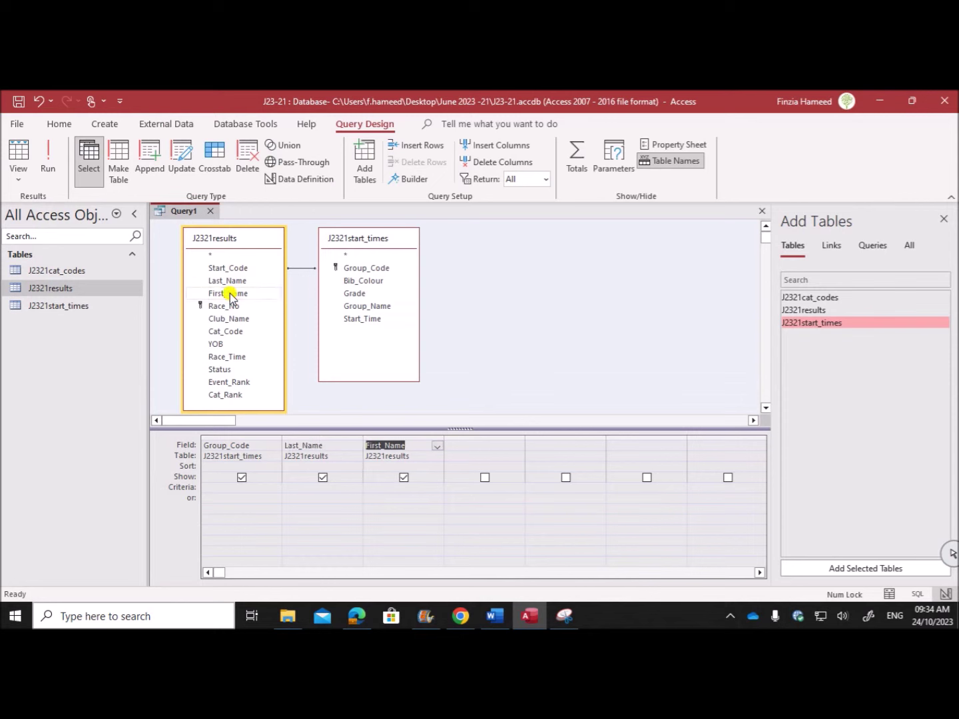
{"action": "double_click", "coordinate": [224, 342]}
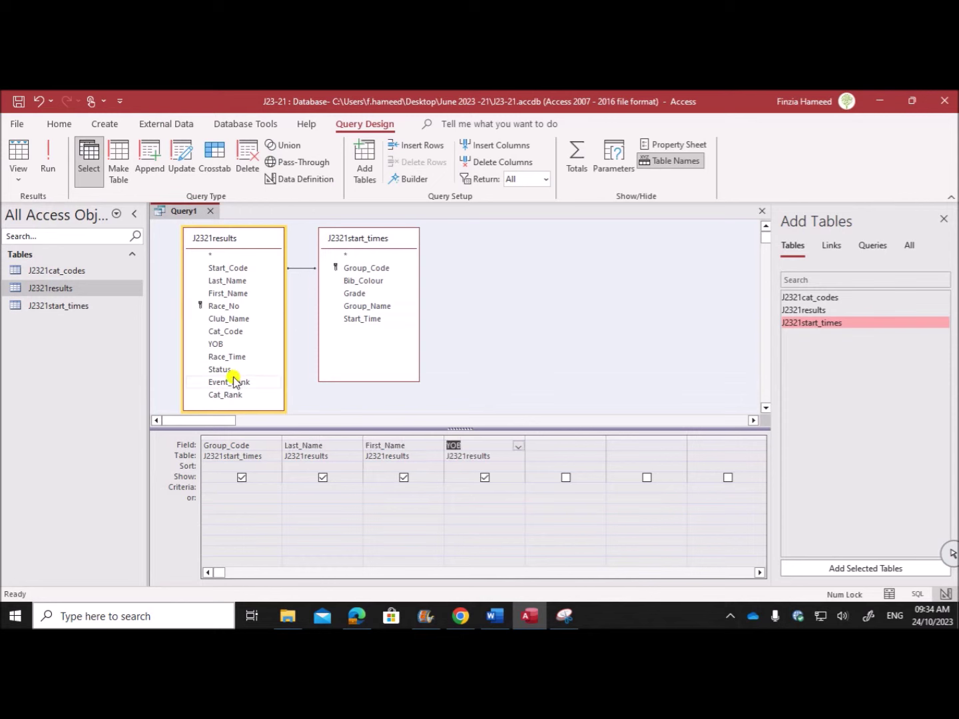
{"action": "double_click", "coordinate": [223, 369]}
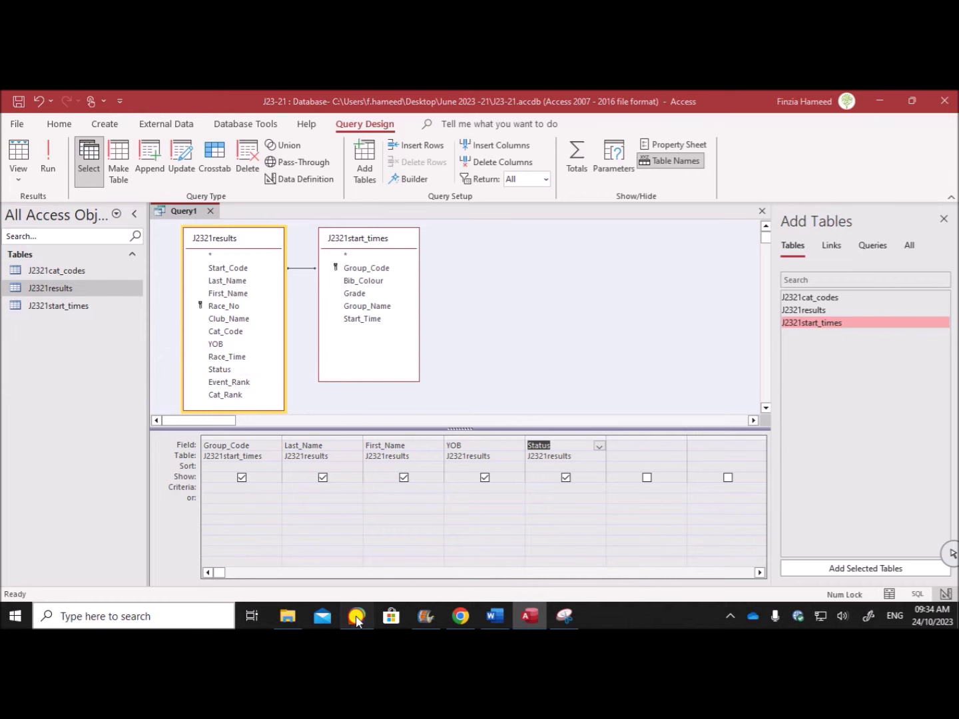
- Confirm the remaining fields in the Edge question paper and add Race_Time and Event_Rank to the Access query
{"action": "left_click", "coordinate": [357, 616]}
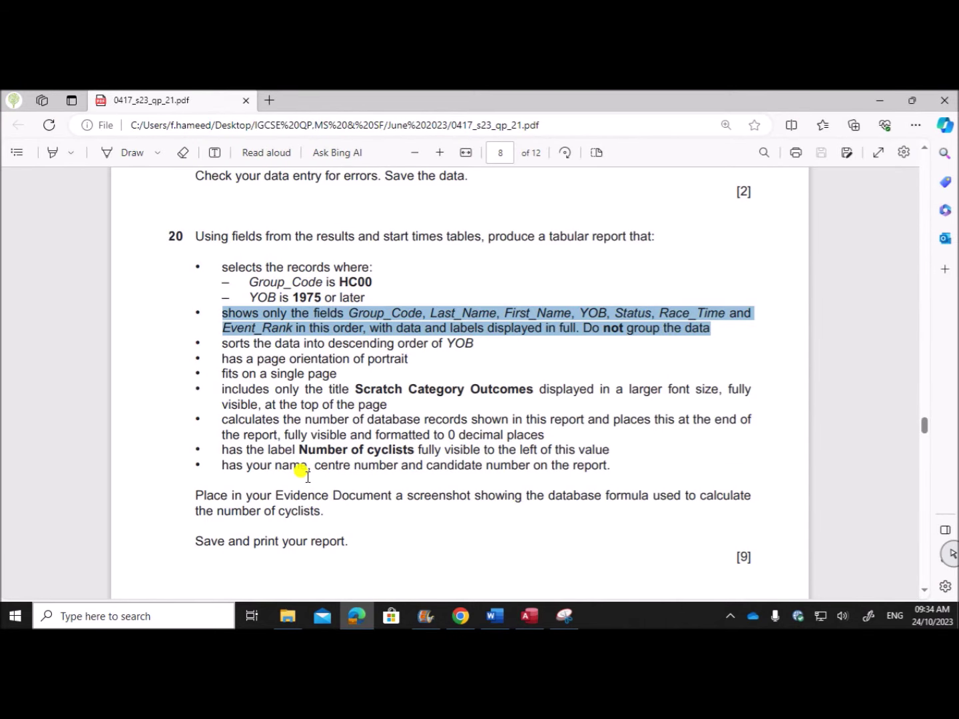
{"action": "left_click", "coordinate": [530, 615]}
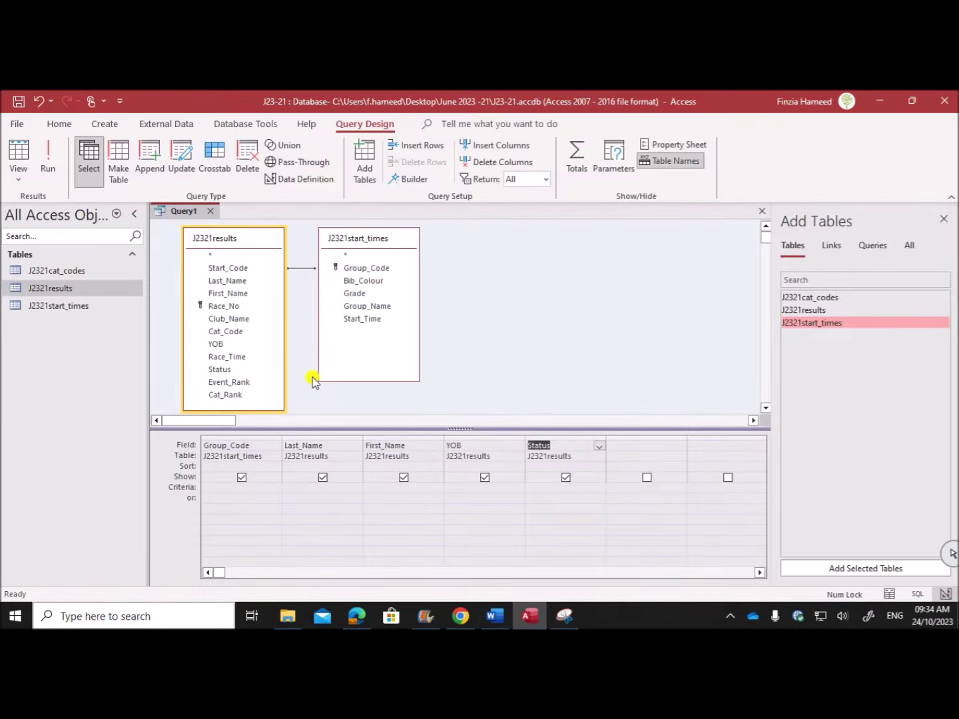
{"action": "double_click", "coordinate": [224, 357]}
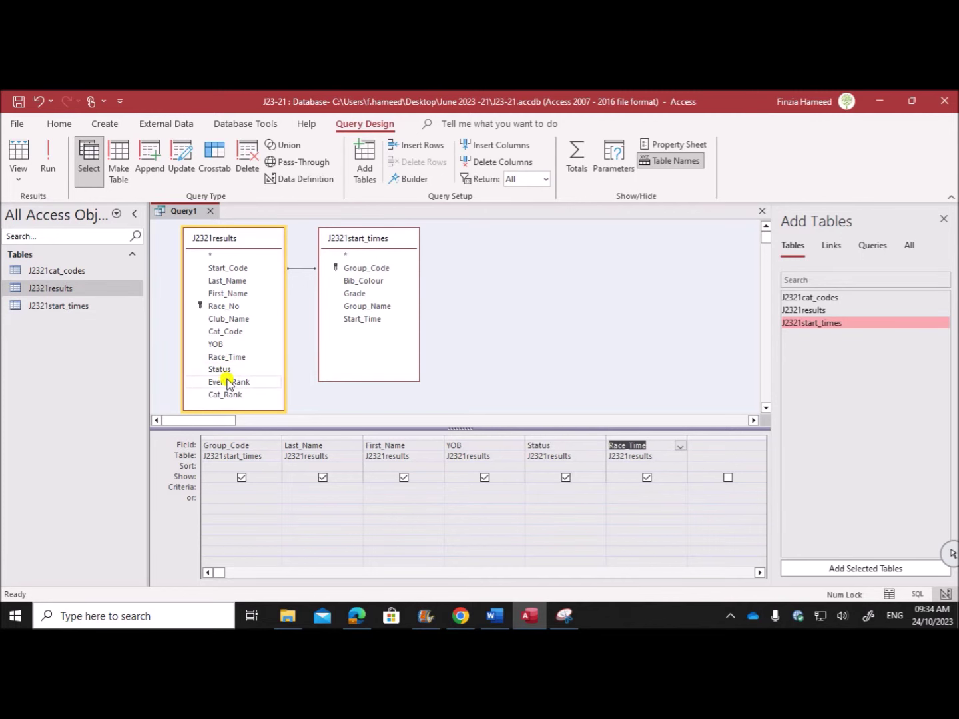
{"action": "double_click", "coordinate": [225, 382]}
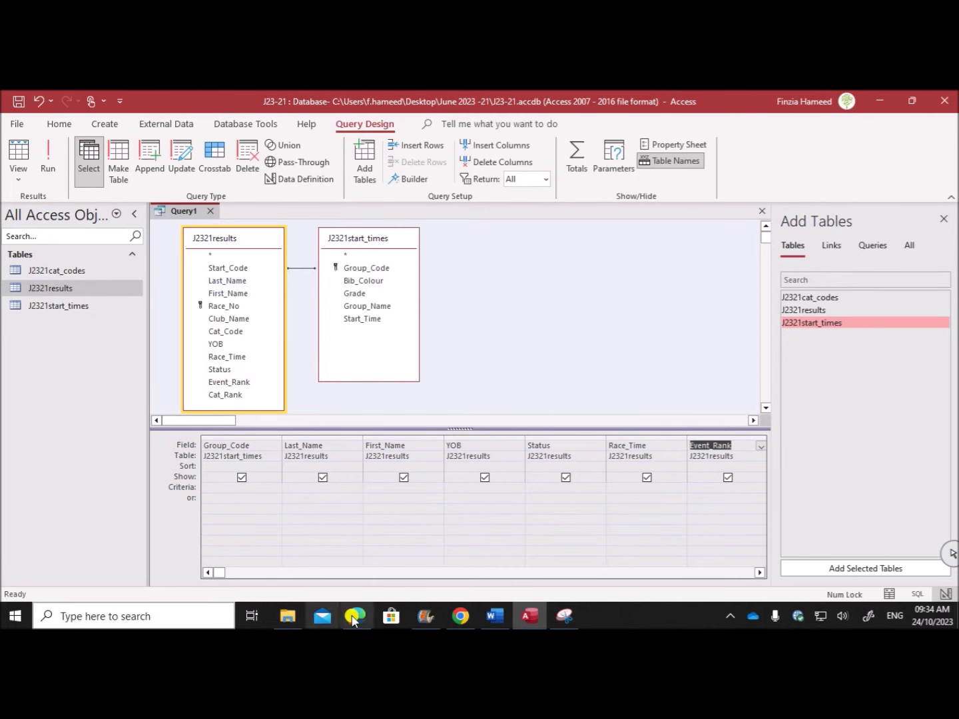
- Check the Group_Code condition in the Edge question paper and open the criteria entry for Group_Code in the Access query
{"action": "left_click", "coordinate": [356, 616]}
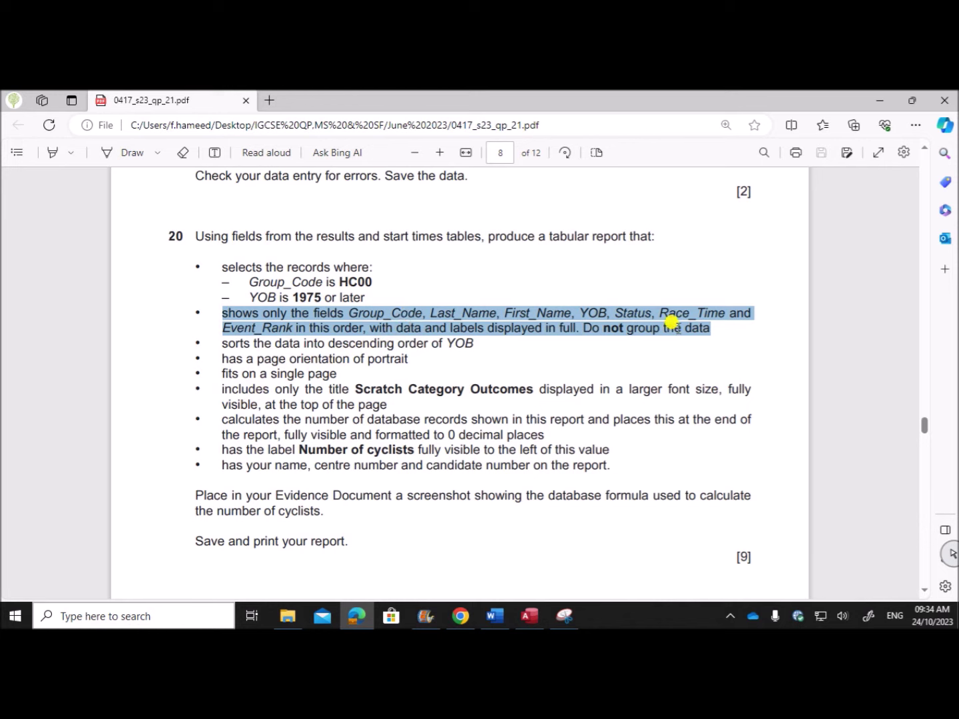
{"action": "left_click", "coordinate": [409, 309]}
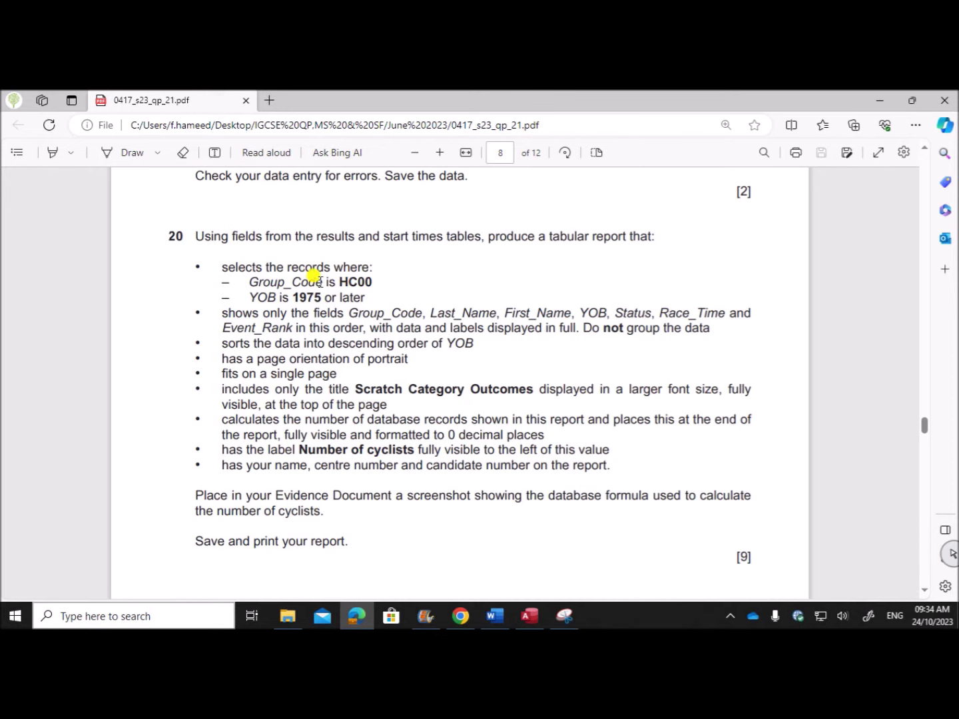
{"action": "left_click_drag", "start_coordinate": [328, 281], "coordinate": [373, 283]}
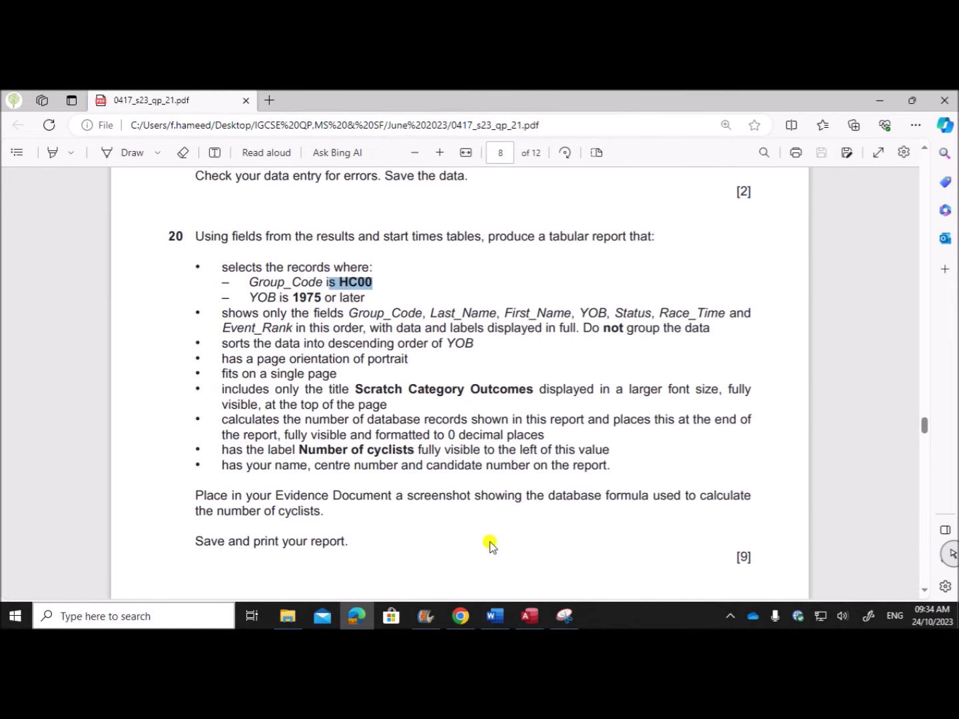
{"action": "left_click", "coordinate": [529, 616]}
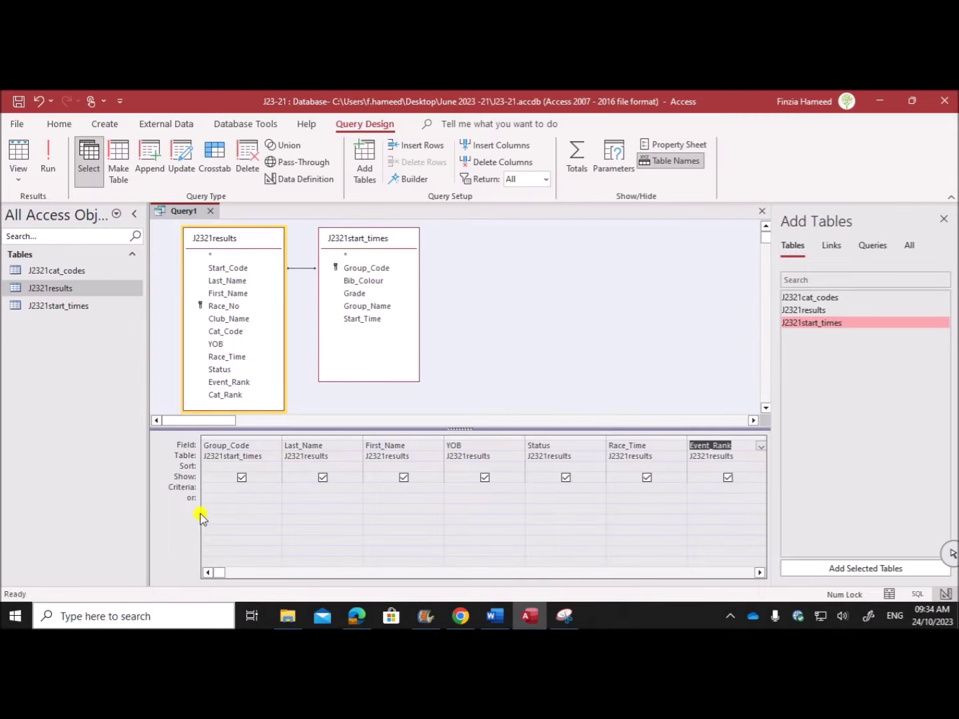
{"action": "left_click", "coordinate": [216, 489]}
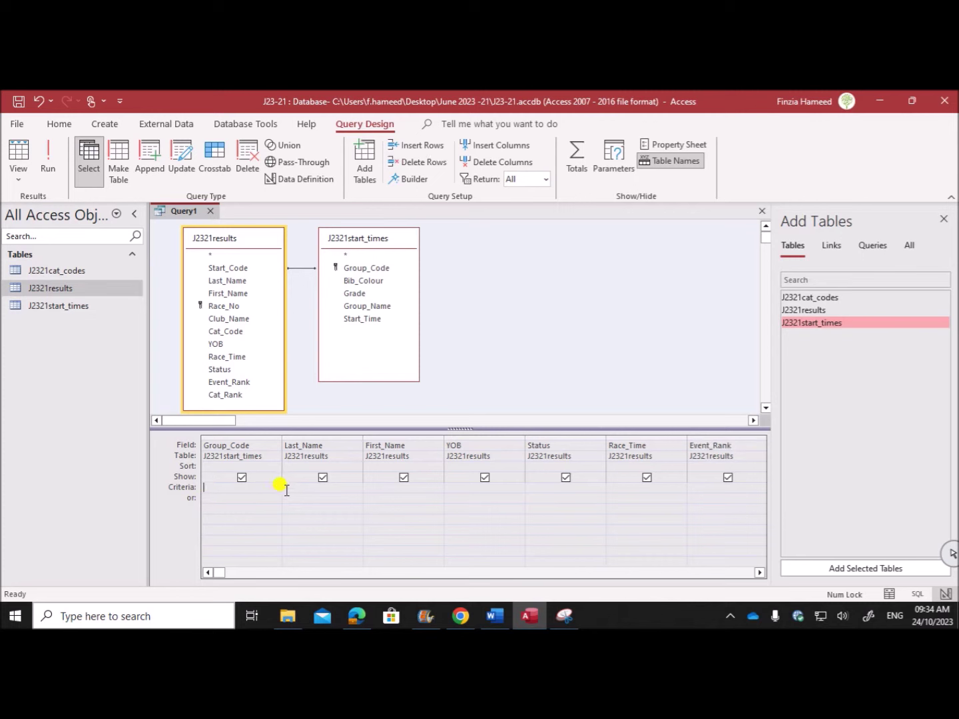
- Set the Group_Code criterion to "HC00" and run the query to review the matching records
{"action": "type", "text": "HC00"}
{"action": "left_click", "coordinate": [271, 530]}
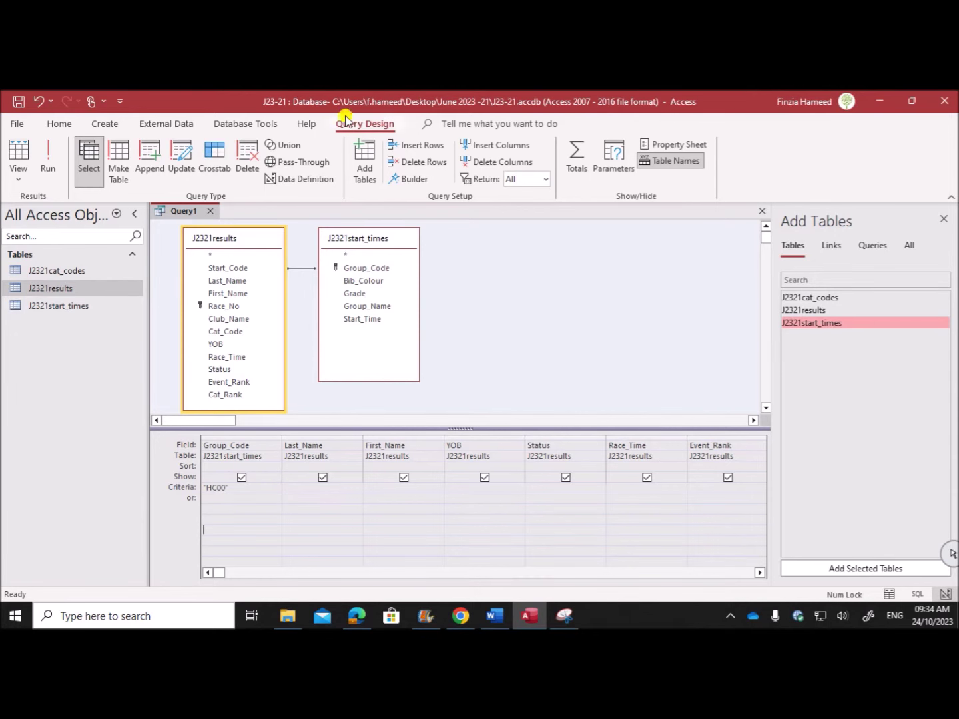
{"action": "left_click", "coordinate": [47, 157]}
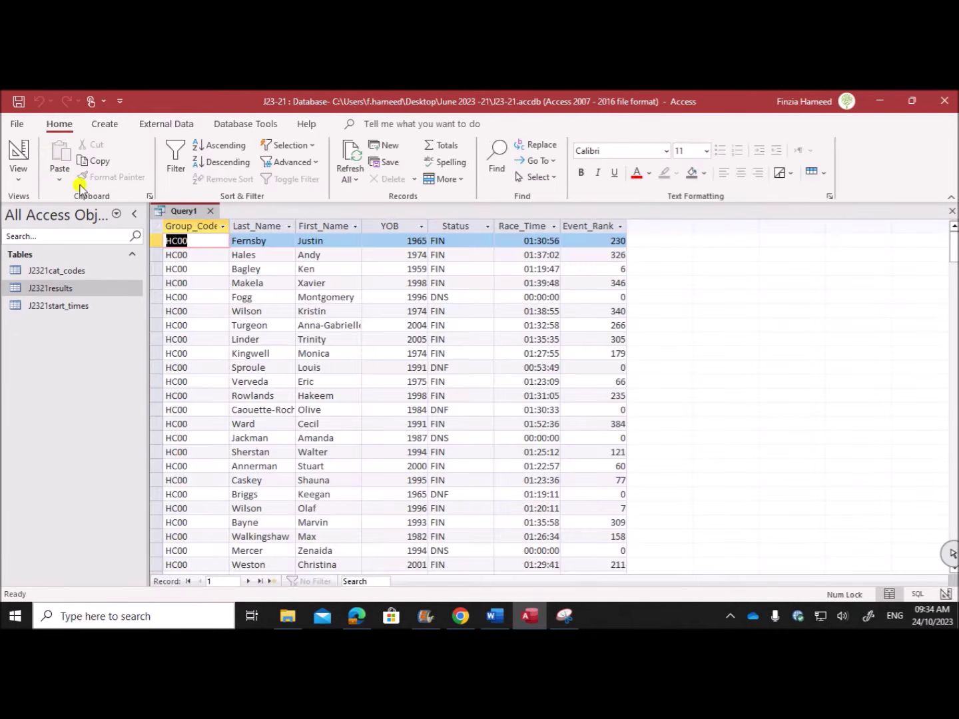
{"action": "scroll", "coordinate": [171, 465], "scroll_direction": "down", "scroll_amount": 5}
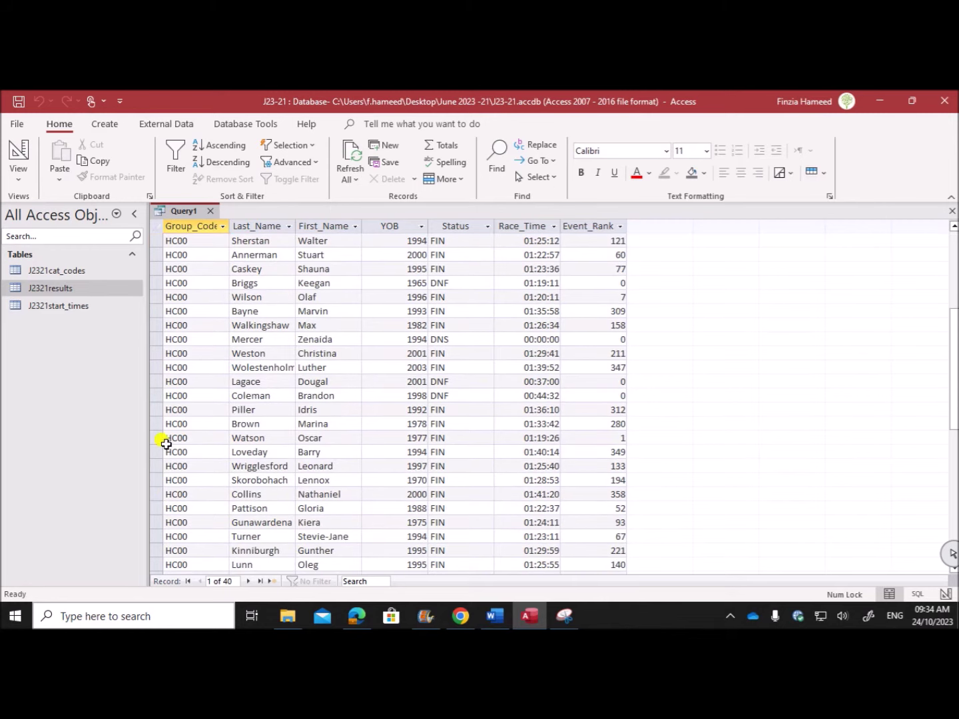
{"action": "scroll", "coordinate": [180, 403], "scroll_direction": "up", "scroll_amount": 5}
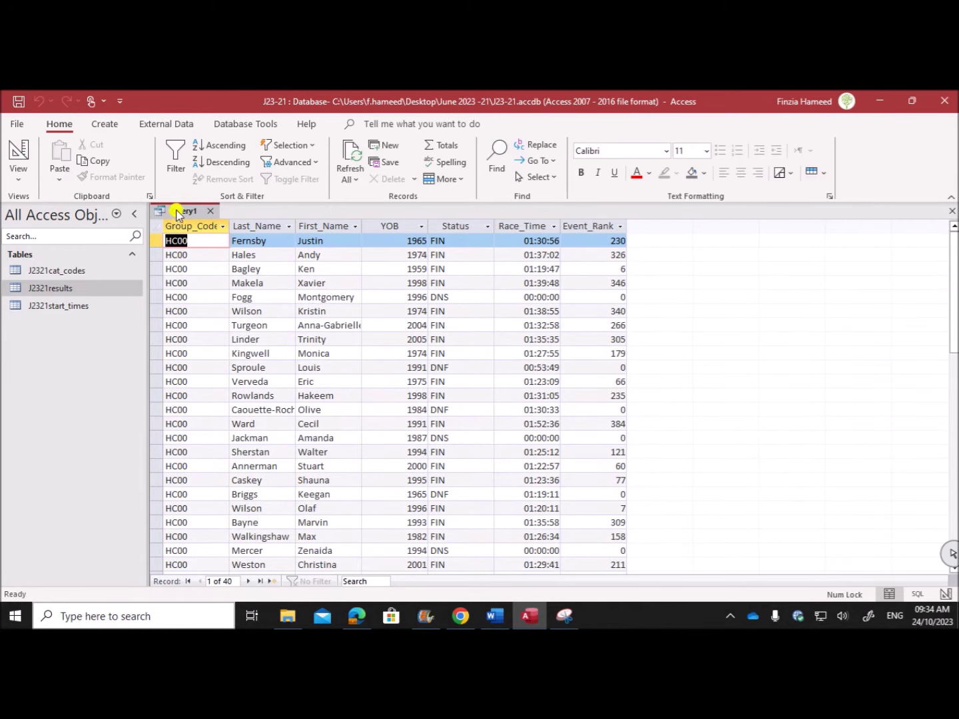
- Check the YOB condition in the exam paper, add the YOB criterion >=1975 to the query design and run it
{"action": "right_click", "coordinate": [178, 214]}
{"action": "left_click", "coordinate": [226, 283]}
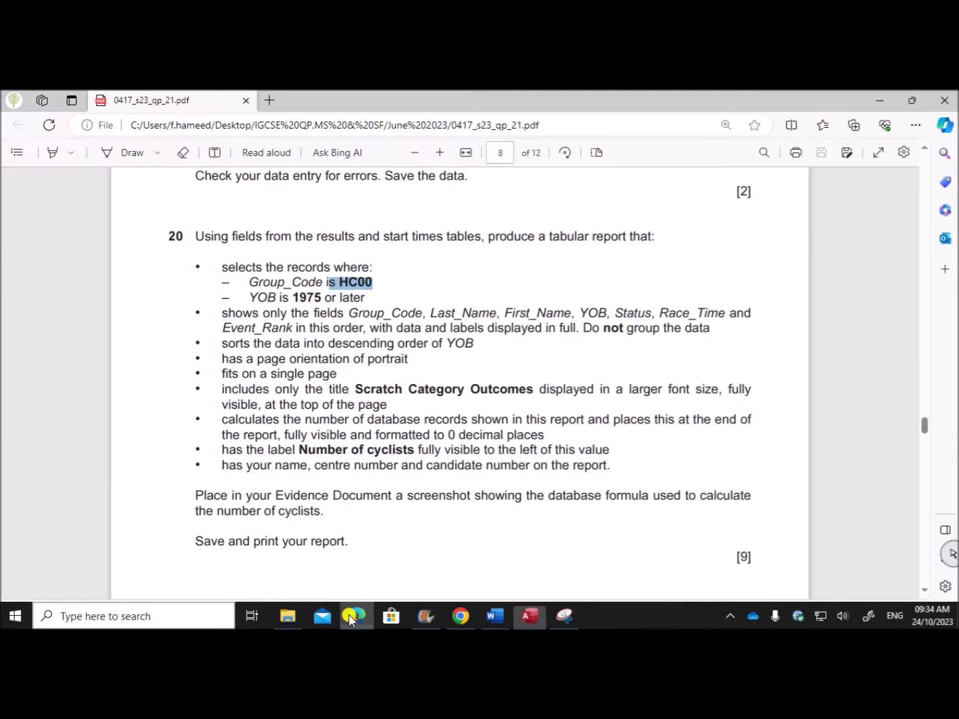
{"action": "left_click", "coordinate": [357, 616]}
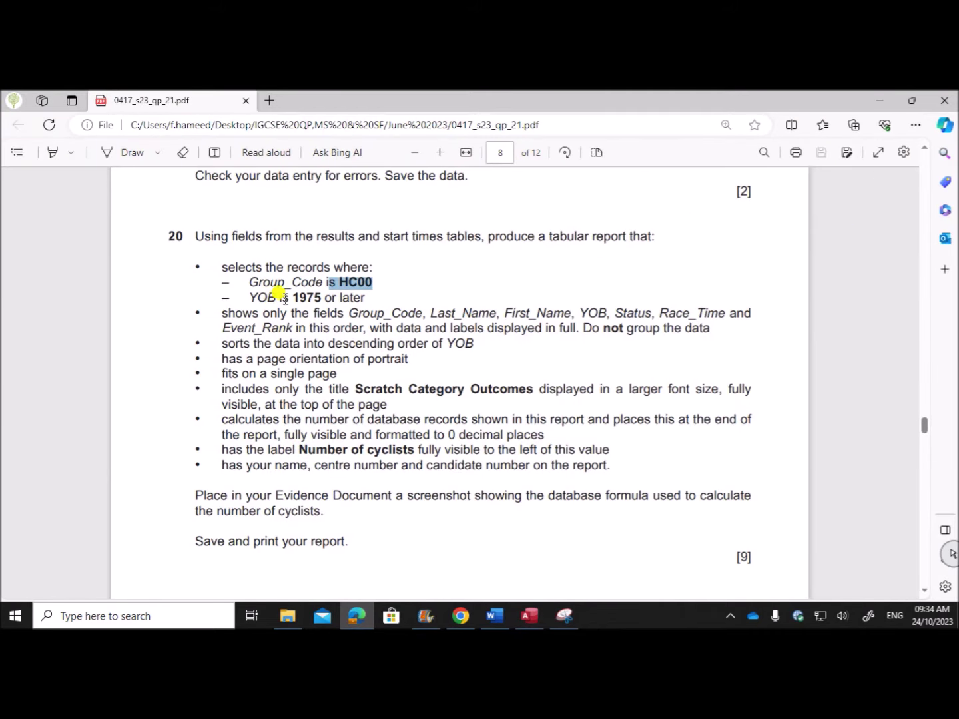
{"action": "left_click_drag", "start_coordinate": [294, 297], "coordinate": [357, 290]}
{"action": "left_click", "coordinate": [529, 616]}
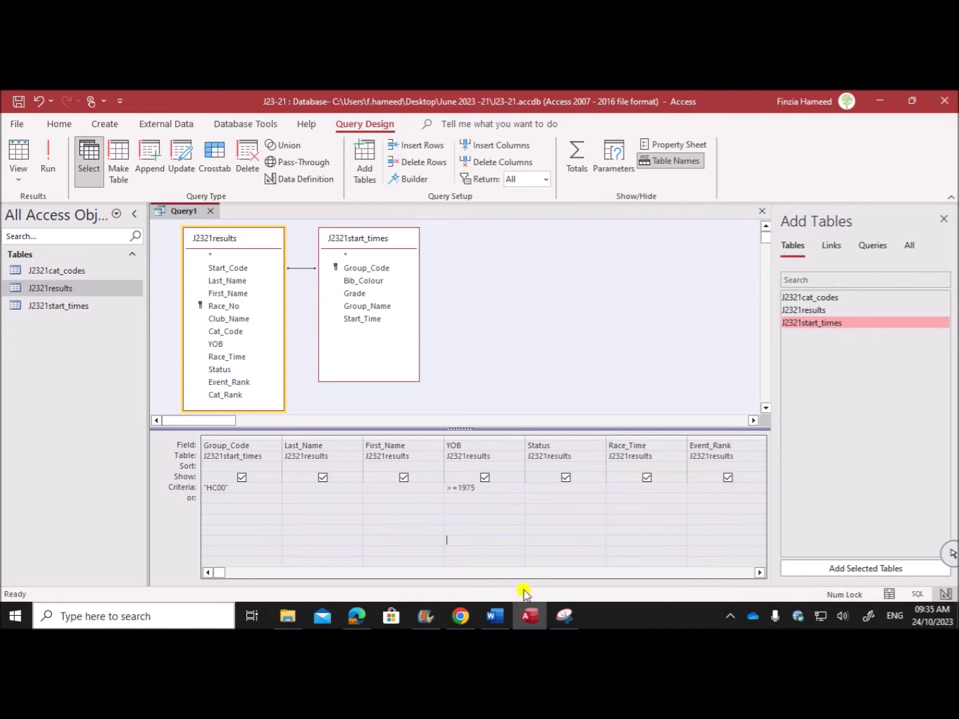
{"action": "left_click", "coordinate": [49, 171]}
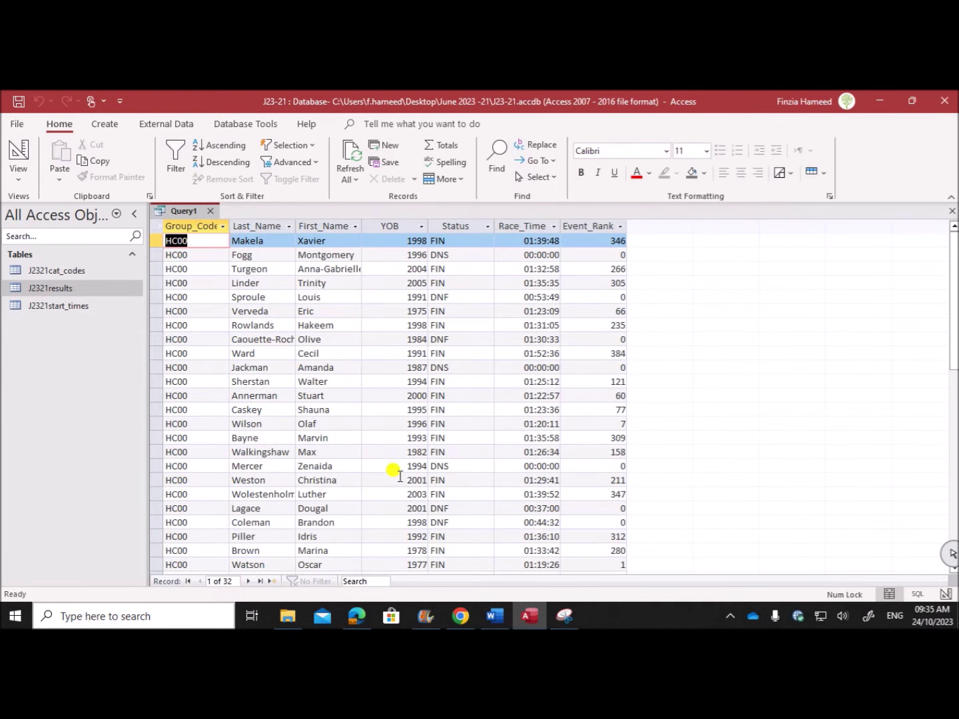
{"action": "right_click", "coordinate": [179, 213]}
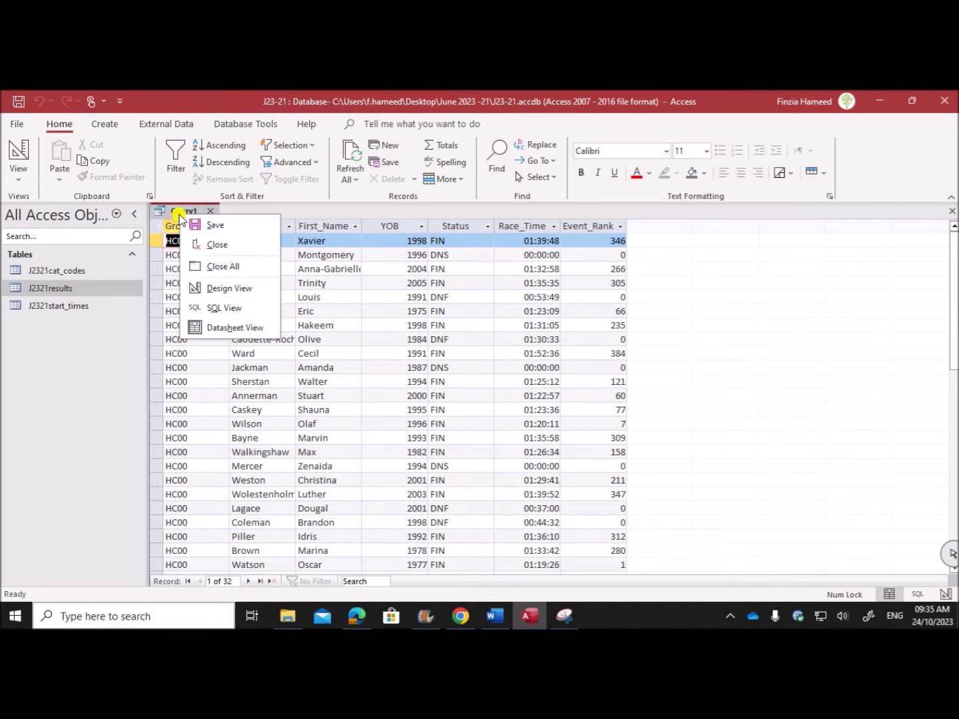
{"action": "left_click", "coordinate": [222, 287]}
- Switch to the exam paper in the browser and examine the sorting requirement in question 20
{"action": "left_click", "coordinate": [357, 616]}
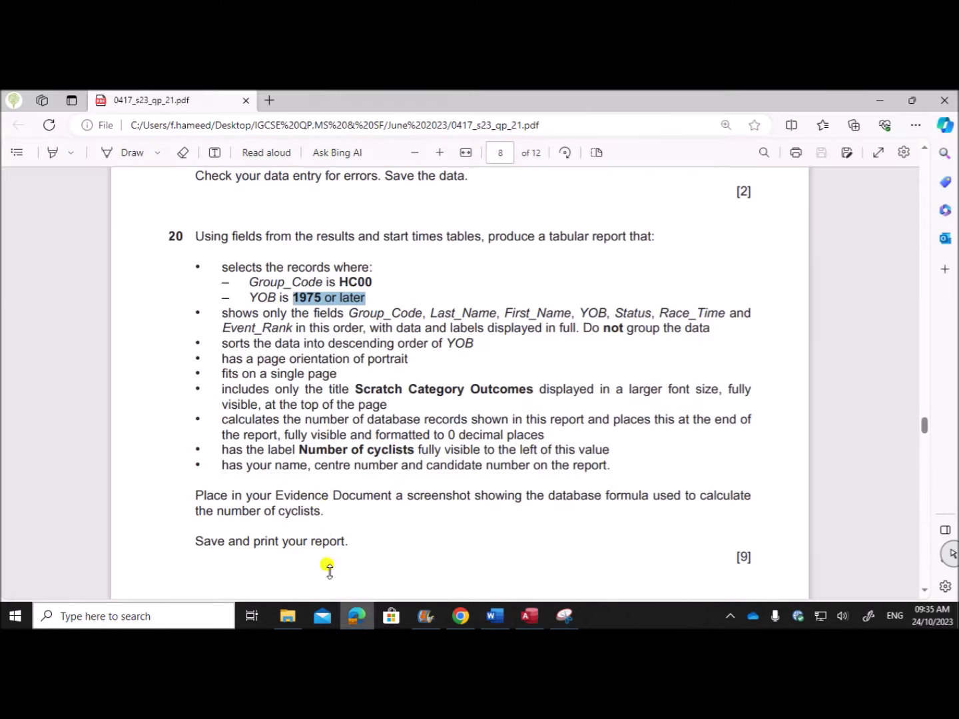
{"action": "scroll", "coordinate": [338, 373], "scroll_direction": "down", "scroll_amount": 2}
{"action": "scroll", "coordinate": [332, 369], "scroll_direction": "up", "scroll_amount": 2}
{"action": "left_click_drag", "start_coordinate": [261, 343], "coordinate": [475, 342]}
{"action": "left_click", "coordinate": [450, 419]}
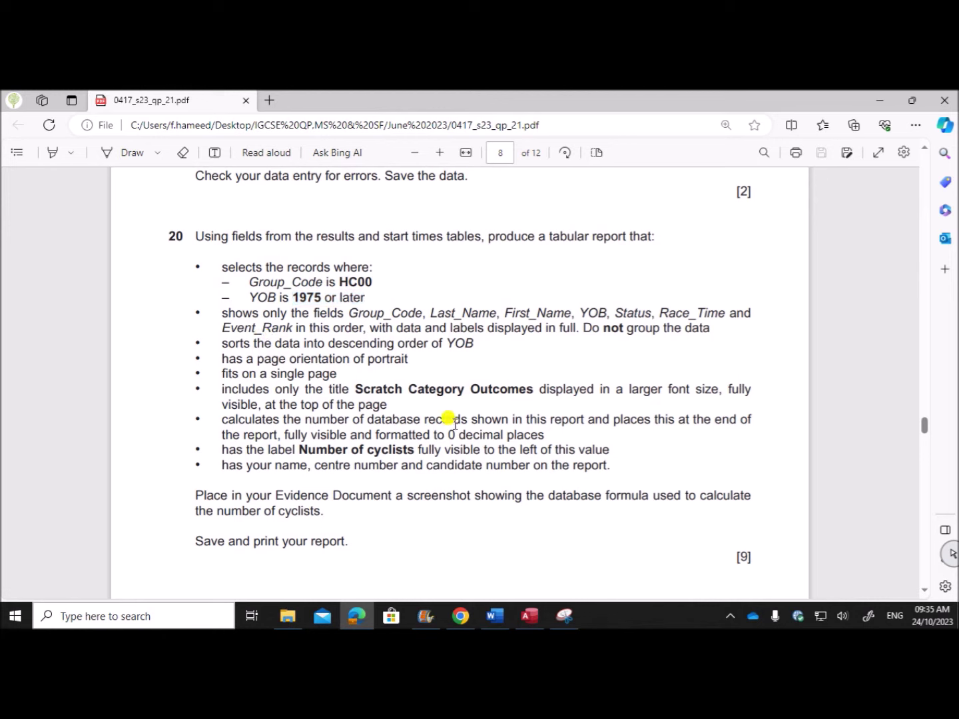
{"action": "left_click_drag", "start_coordinate": [318, 343], "coordinate": [490, 343]}
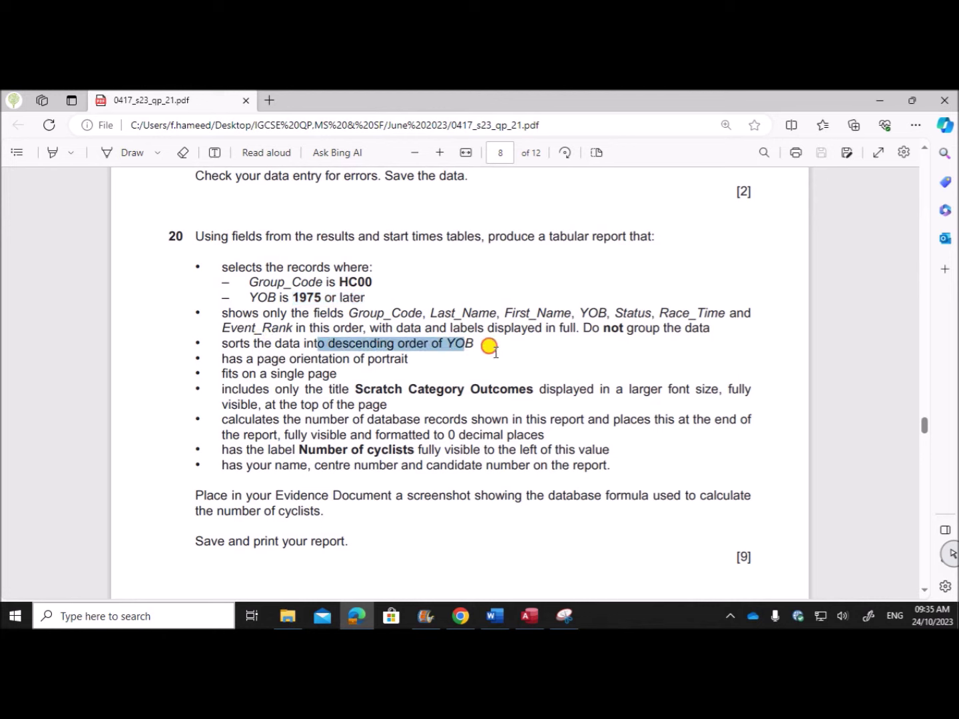
{"action": "left_click", "coordinate": [473, 453]}
- Switch back to Access, save the query as Query1 and close it
{"action": "left_click", "coordinate": [531, 618]}
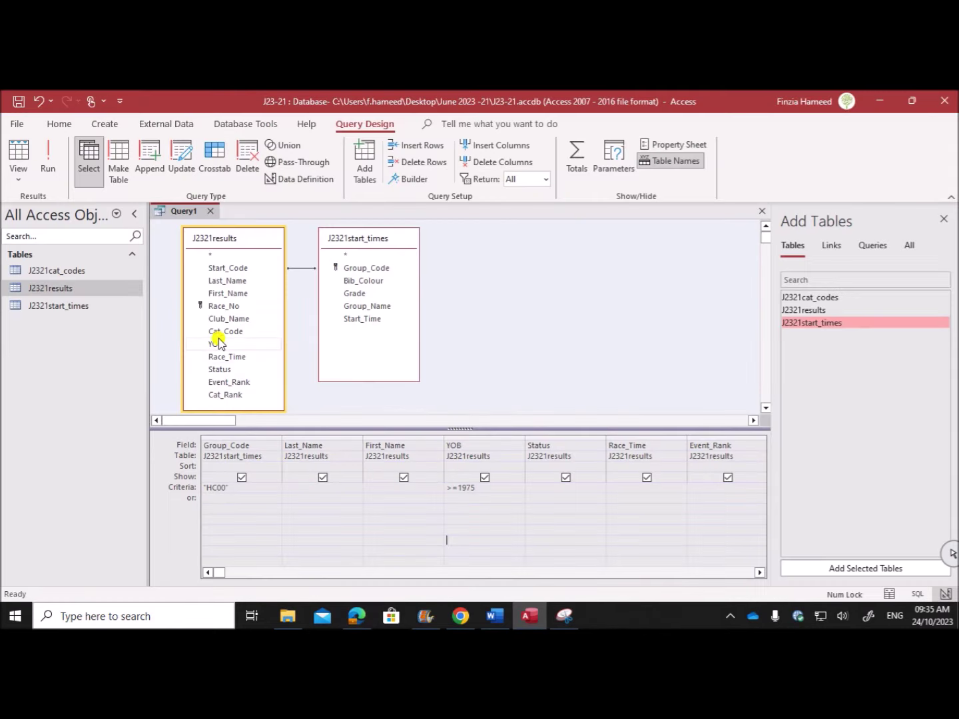
{"action": "right_click", "coordinate": [184, 213]}
{"action": "left_click", "coordinate": [218, 224]}
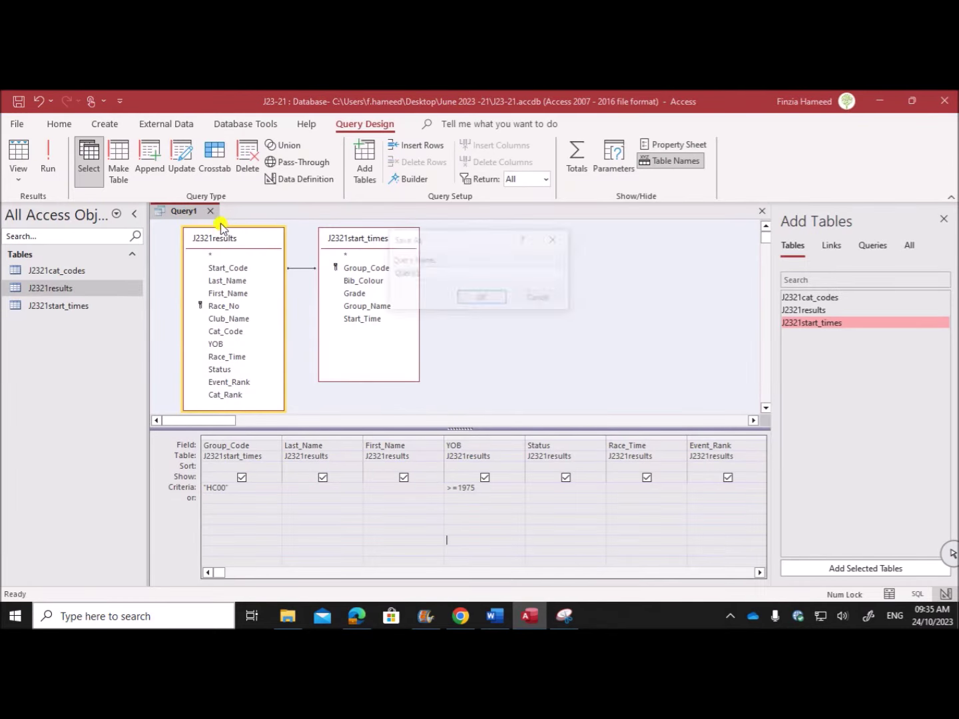
{"action": "left_click", "coordinate": [470, 303]}
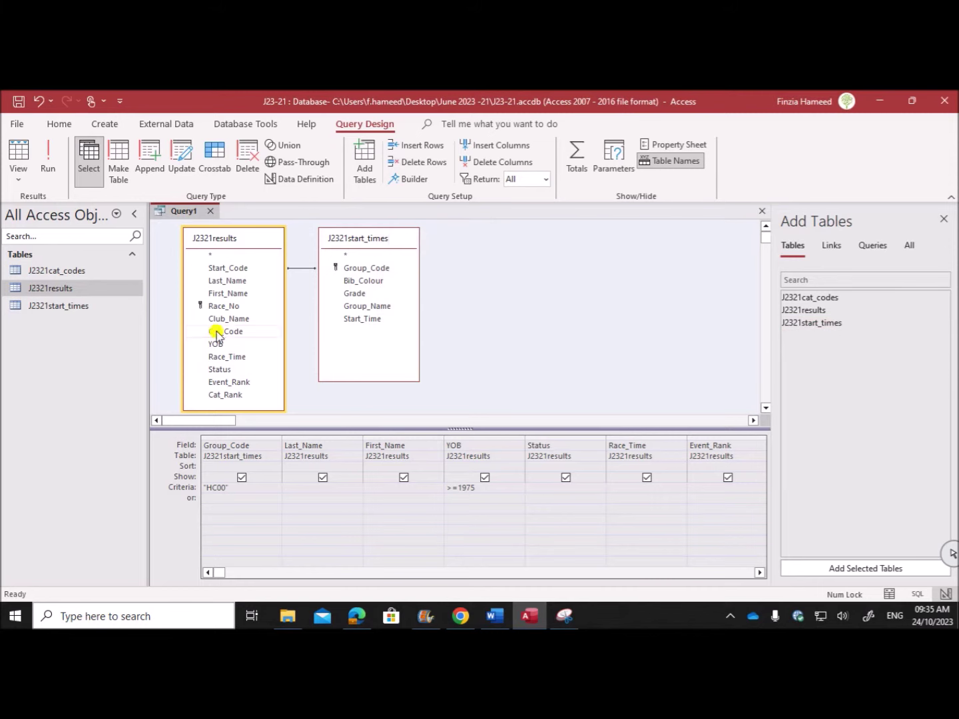
{"action": "left_click", "coordinate": [210, 211]}
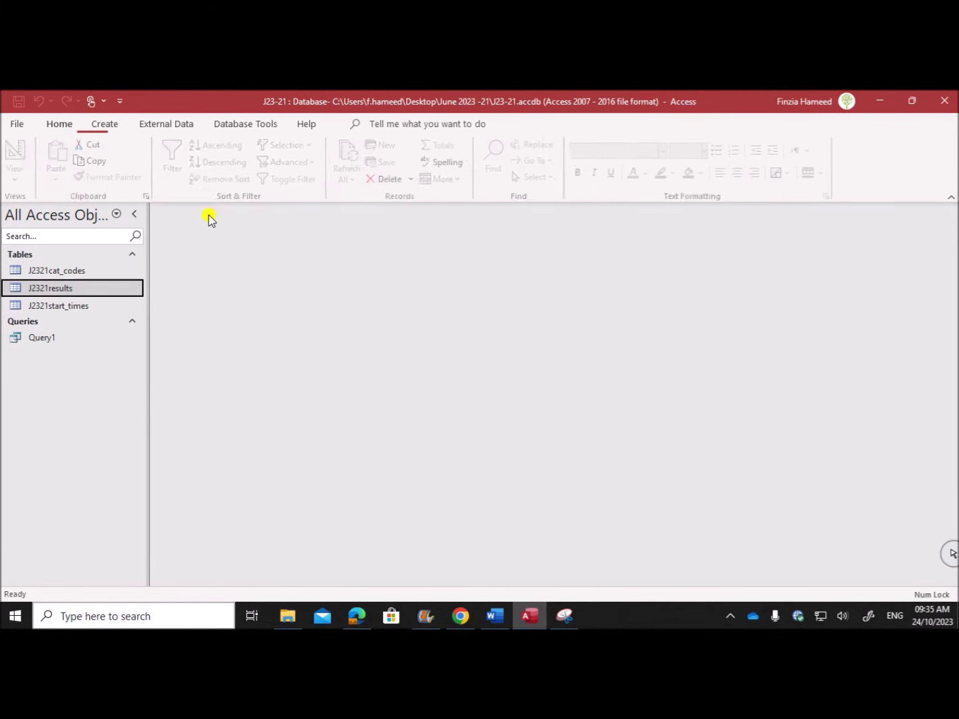
- Start a report with the Report Wizard based on Query1 and include all of its fields in their existing order
{"action": "left_click", "coordinate": [104, 125]}
{"action": "left_click", "coordinate": [542, 151]}
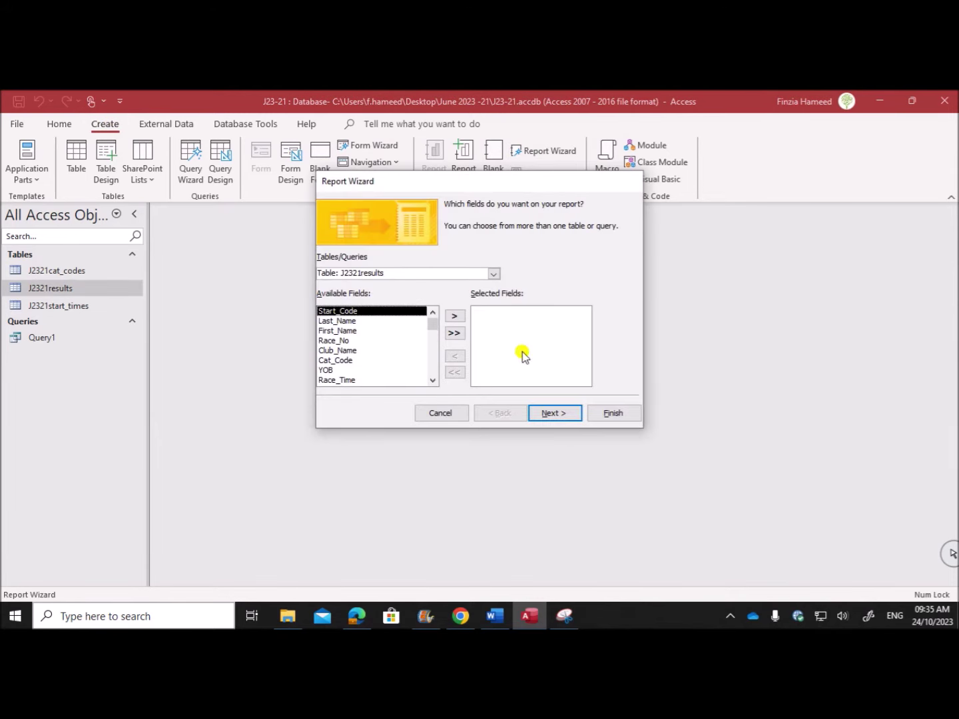
{"action": "left_click", "coordinate": [494, 273]}
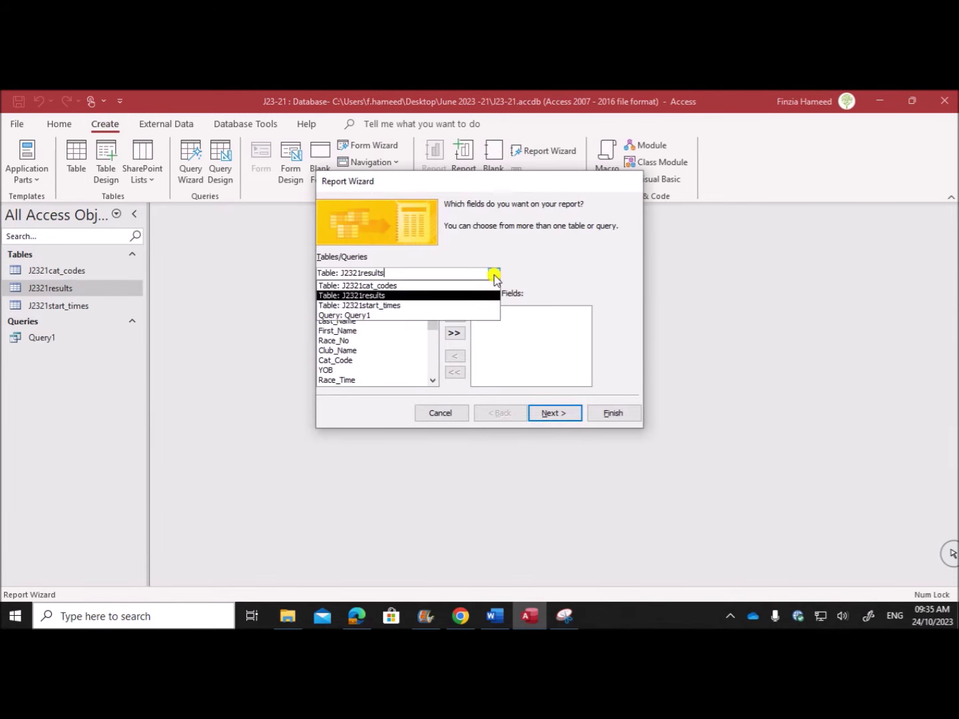
{"action": "left_click", "coordinate": [354, 316]}
{"action": "left_click", "coordinate": [455, 334]}
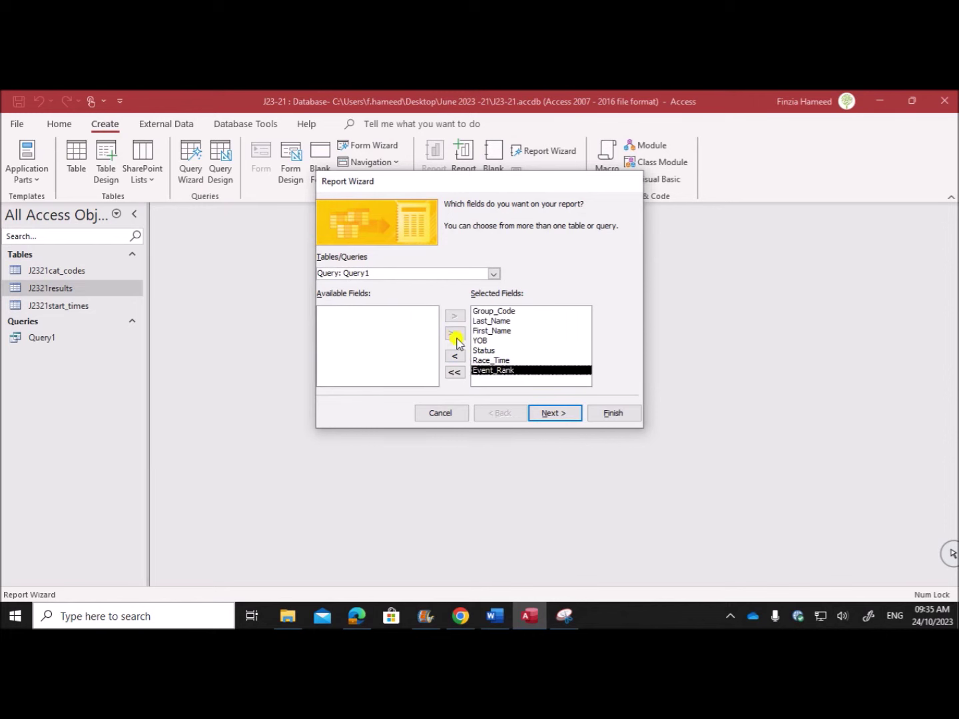
{"action": "left_click", "coordinate": [542, 417]}
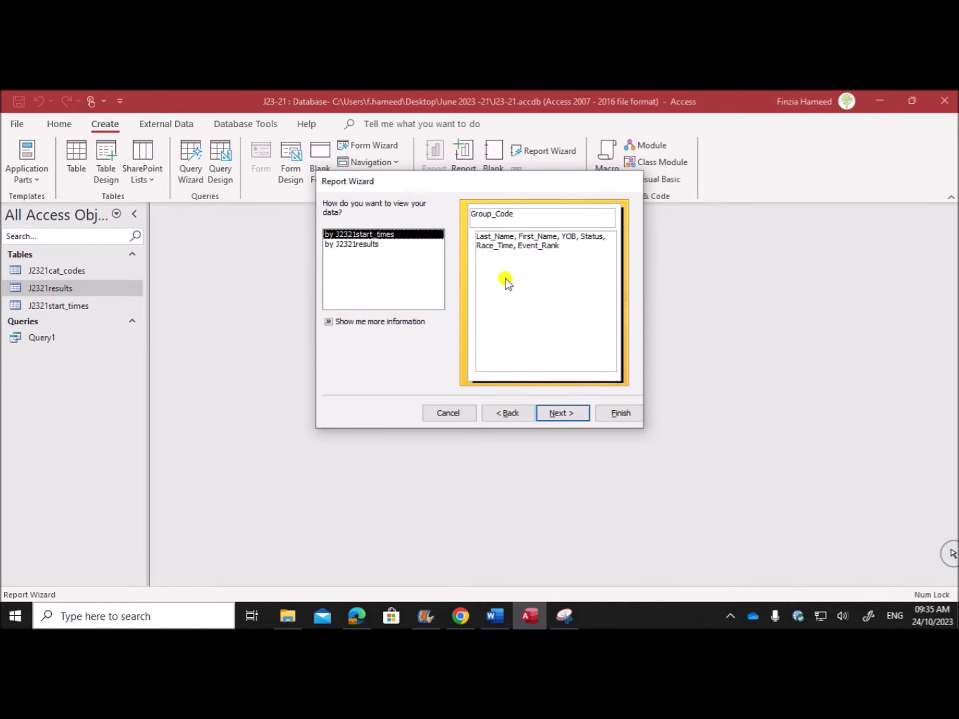
- Choose to view the report data by J2321results and continue without adding grouping levels
{"action": "left_click", "coordinate": [350, 244]}
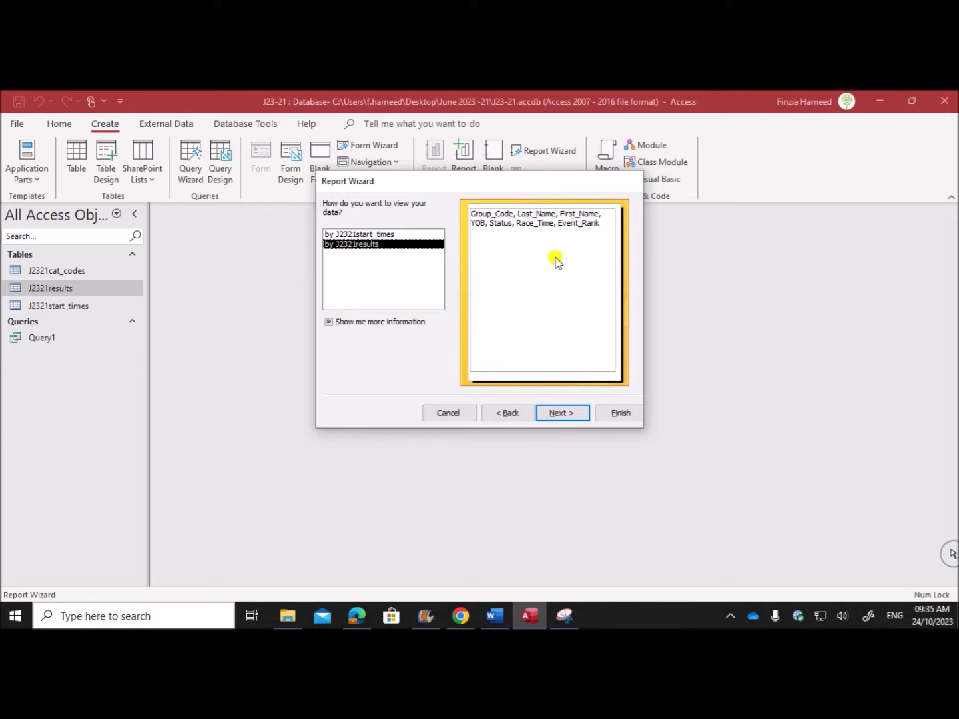
{"action": "left_click", "coordinate": [552, 412]}
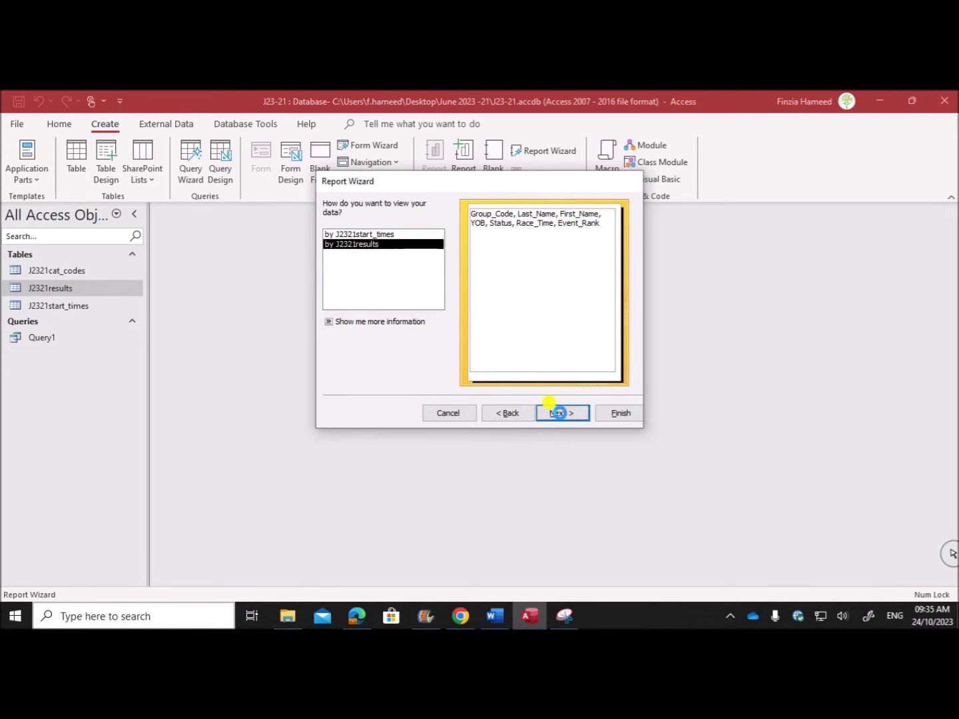
{"action": "left_click", "coordinate": [552, 413]}
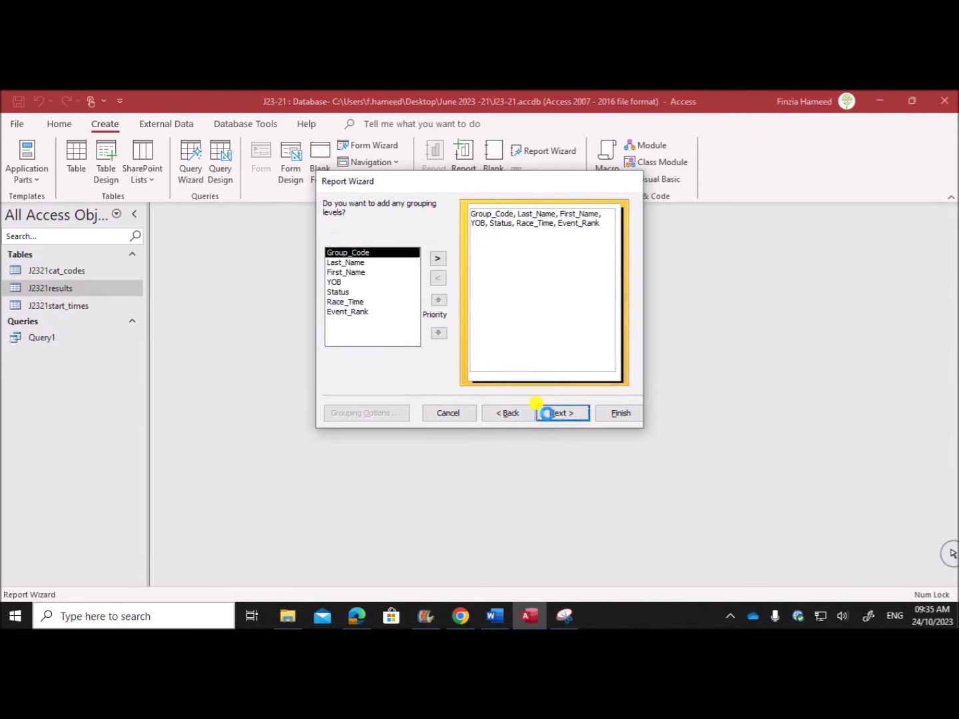
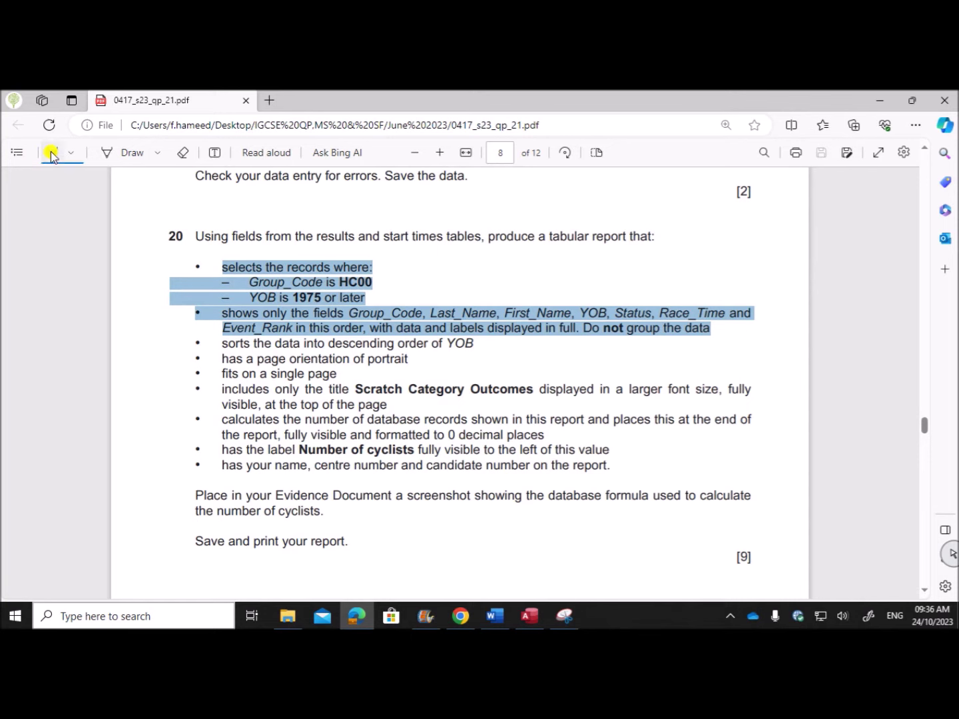
- Highlight the record selection, field, portrait orientation and title requirements in question 20 of the exam paper
{"action": "mouse_move", "coordinate": [221, 266]}
{"action": "left_mouse_down"}
{"action": "mouse_move", "coordinate": [690, 317]}
{"action": "mouse_move", "coordinate": [714, 331]}
{"action": "left_mouse_up"}
{"action": "left_click_drag", "start_coordinate": [219, 359], "coordinate": [416, 358]}
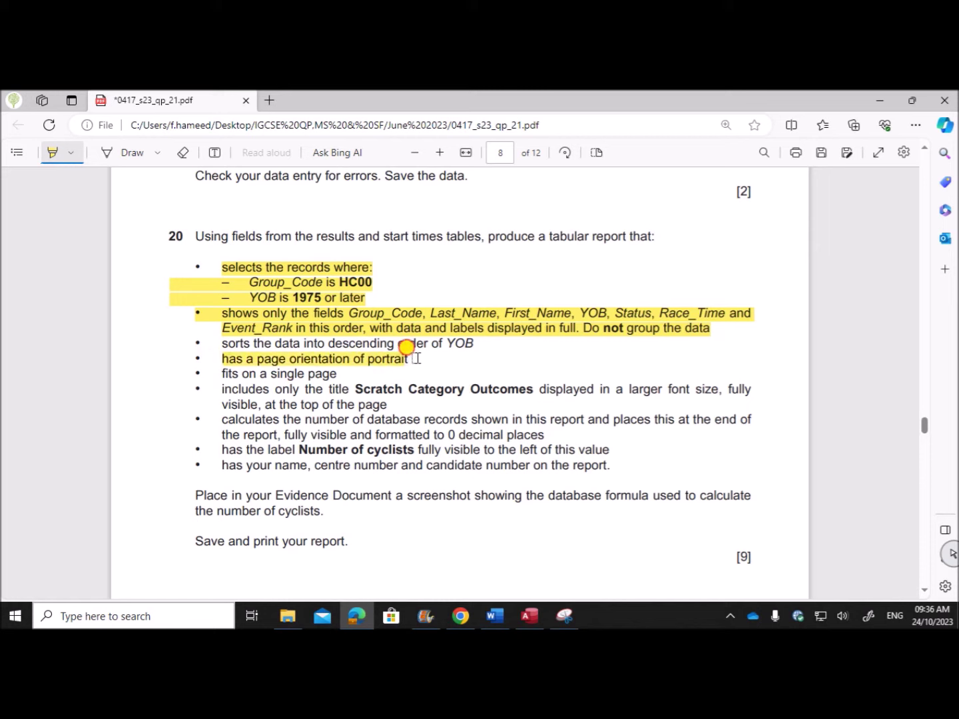
{"action": "left_click_drag", "start_coordinate": [220, 389], "coordinate": [389, 407]}
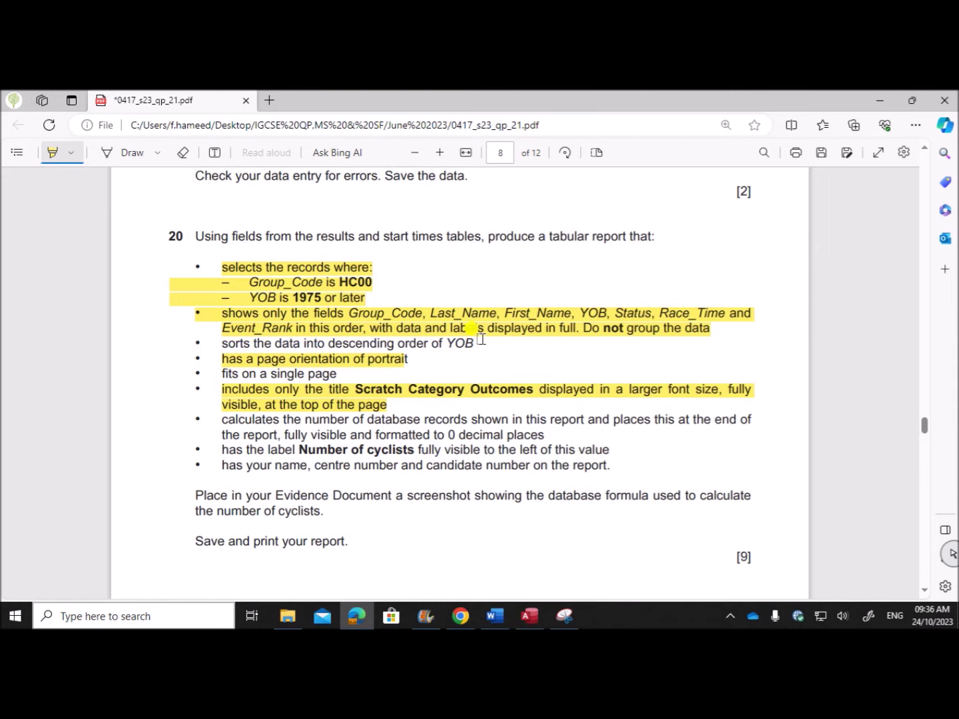
- Switch to Access, show the Scratch Category Outcomes report in Design View and add a sort level
{"action": "left_click", "coordinate": [530, 616]}
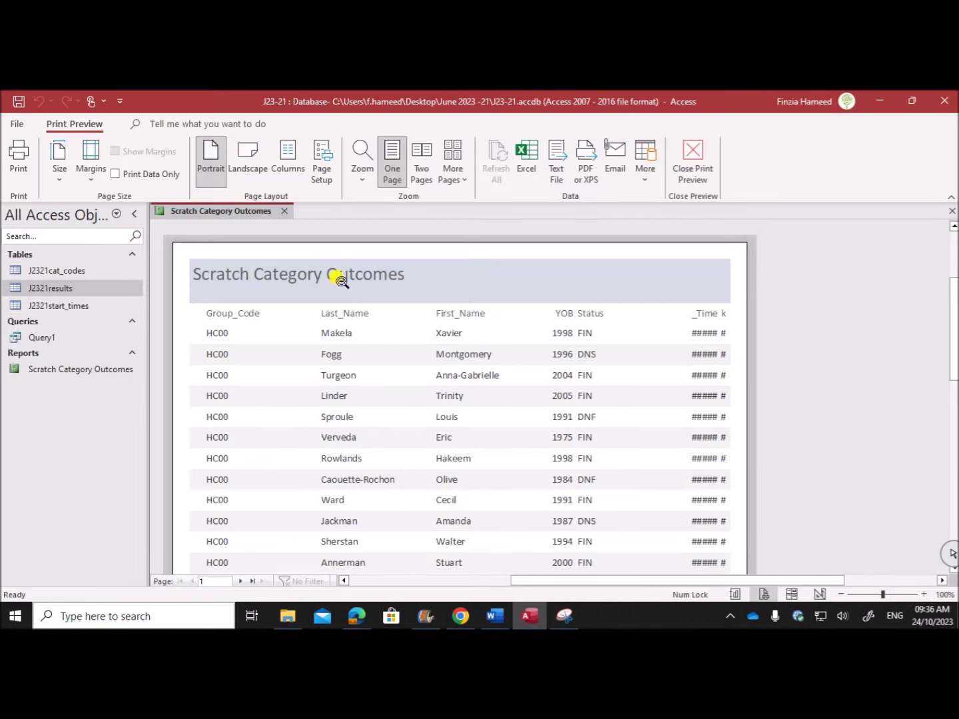
{"action": "right_click", "coordinate": [233, 212]}
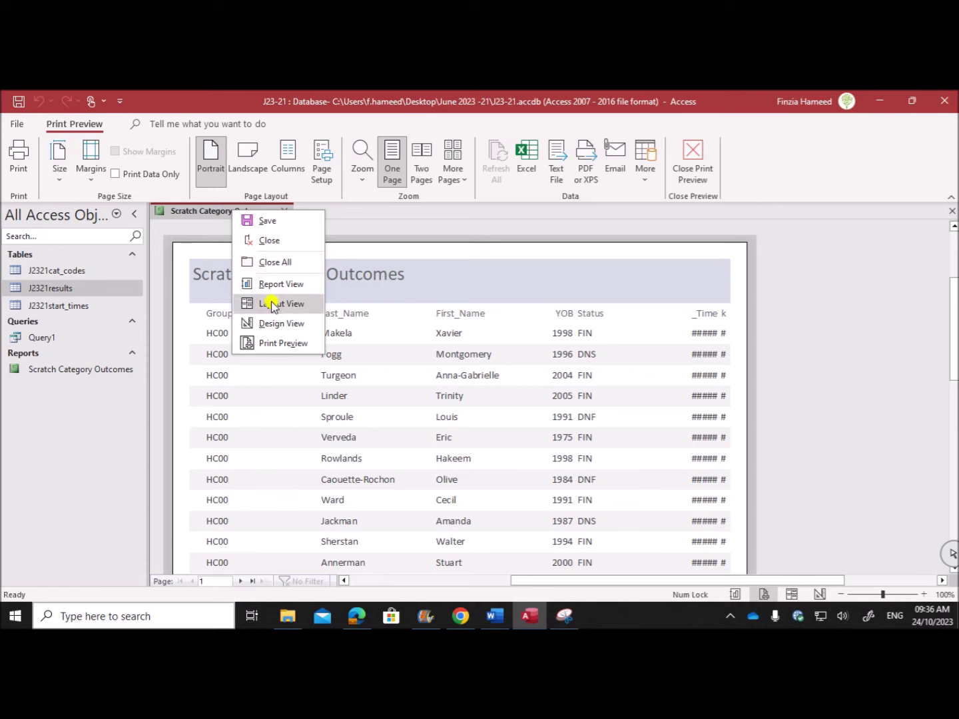
{"action": "left_click", "coordinate": [273, 324]}
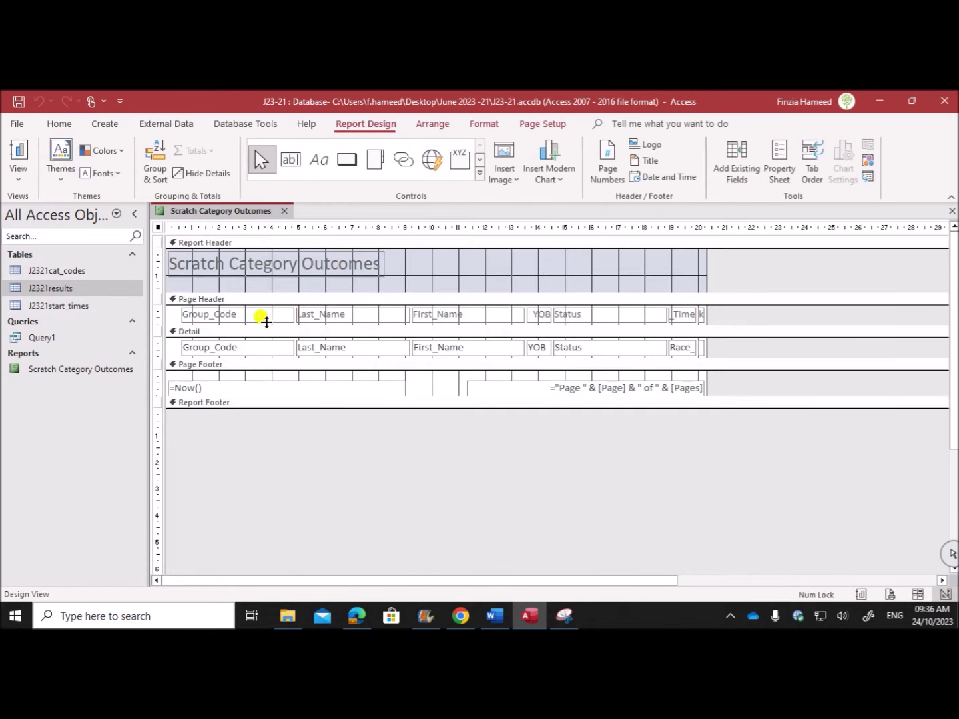
{"action": "left_click", "coordinate": [158, 161]}
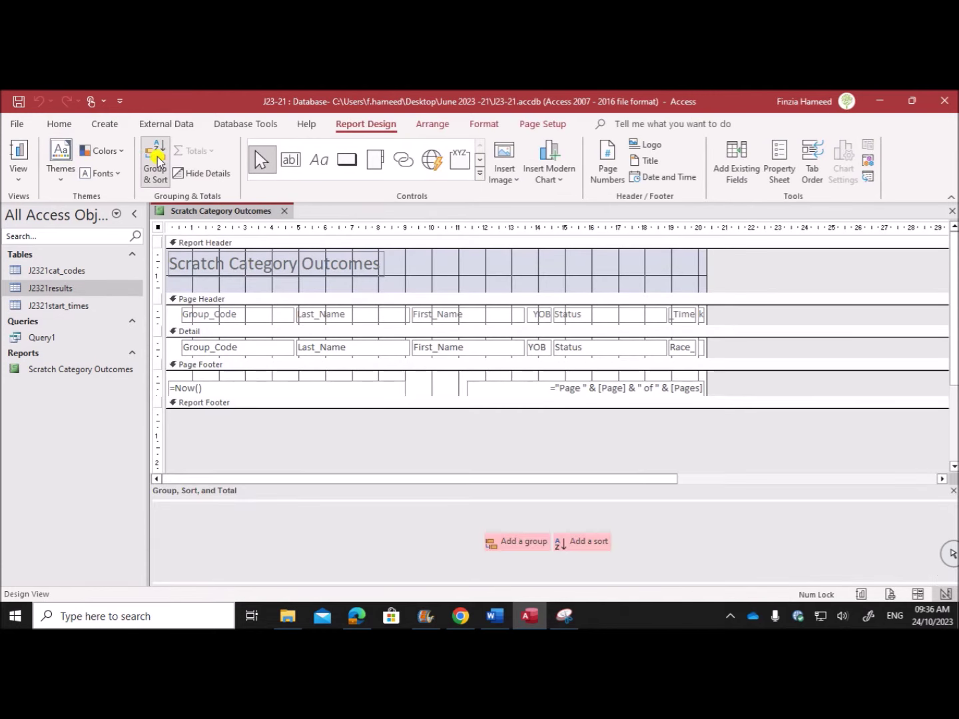
{"action": "left_click", "coordinate": [588, 544]}
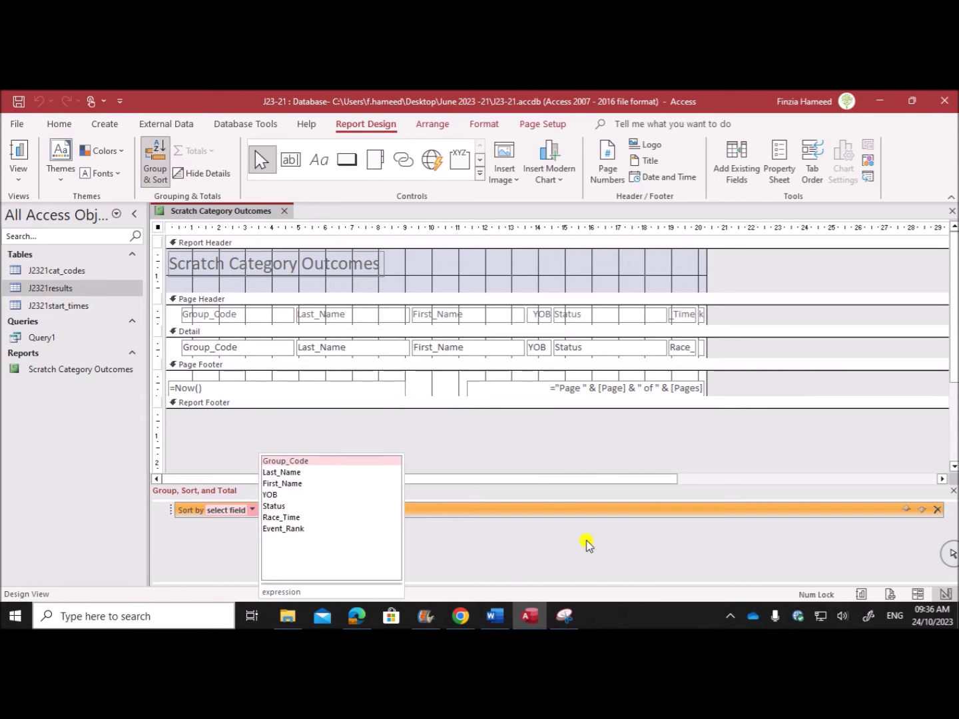
- Highlight the requirement to sort in descending order of YOB in question 20 of the exam paper, and return to Access
{"action": "left_click", "coordinate": [355, 617]}
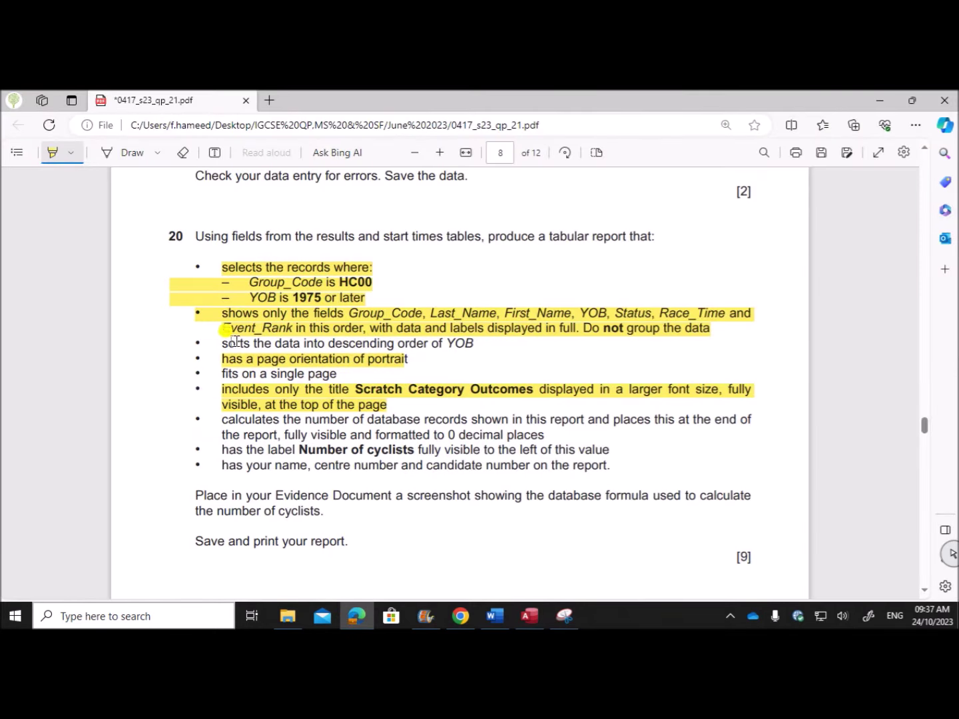
{"action": "left_click_drag", "start_coordinate": [219, 344], "coordinate": [486, 345]}
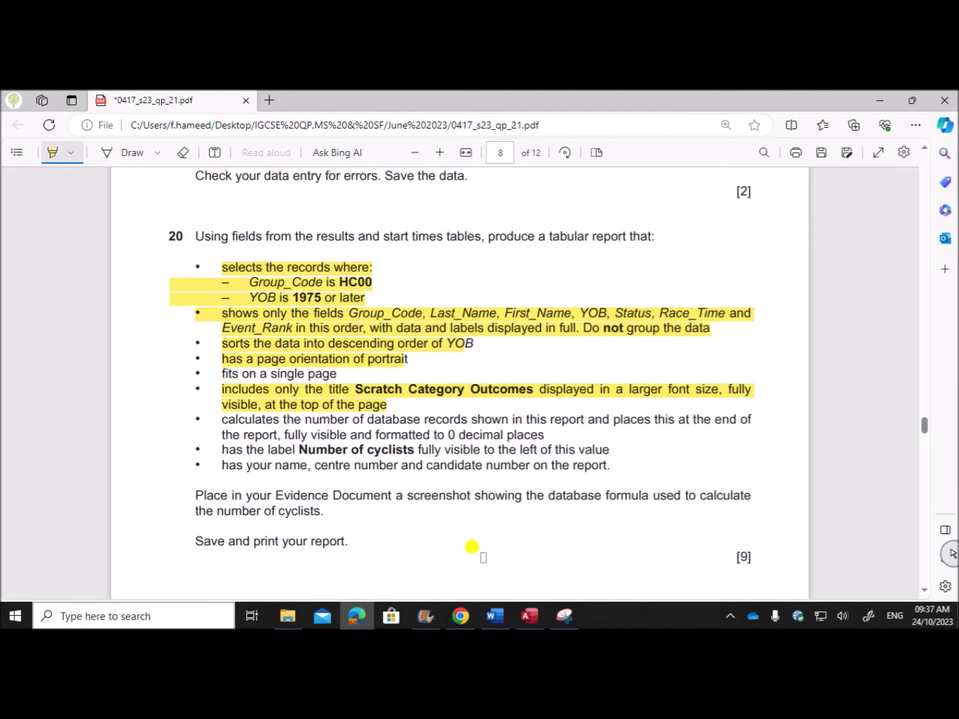
{"action": "left_click", "coordinate": [530, 616]}
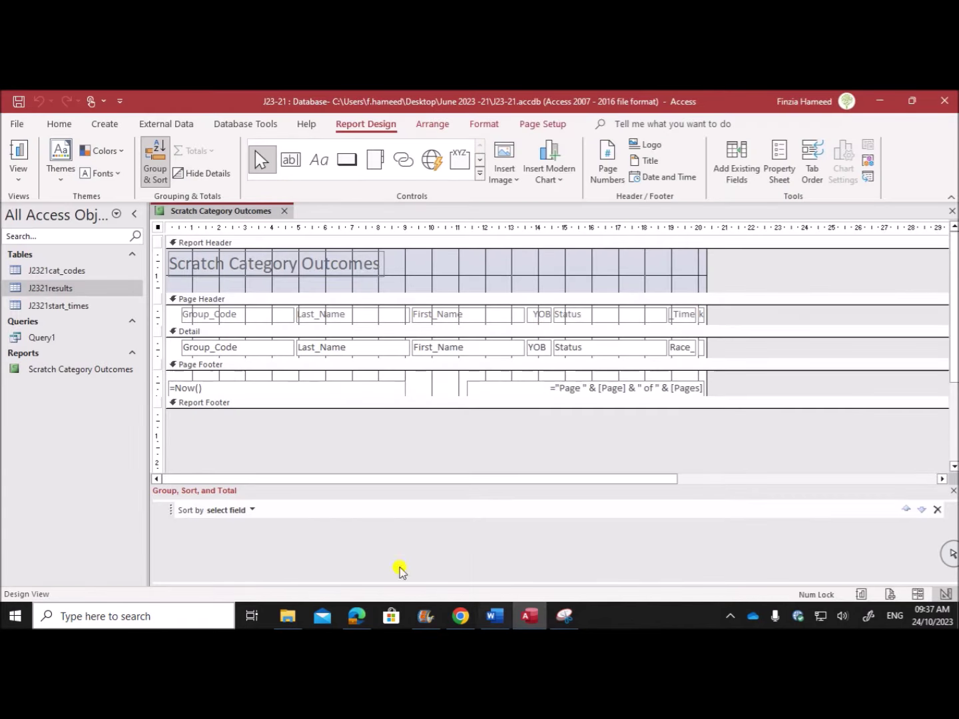
- Sort the report by YOB from largest to smallest and close the Group, Sort, and Total pane
{"action": "left_click", "coordinate": [248, 511]}
{"action": "left_click", "coordinate": [271, 495]}
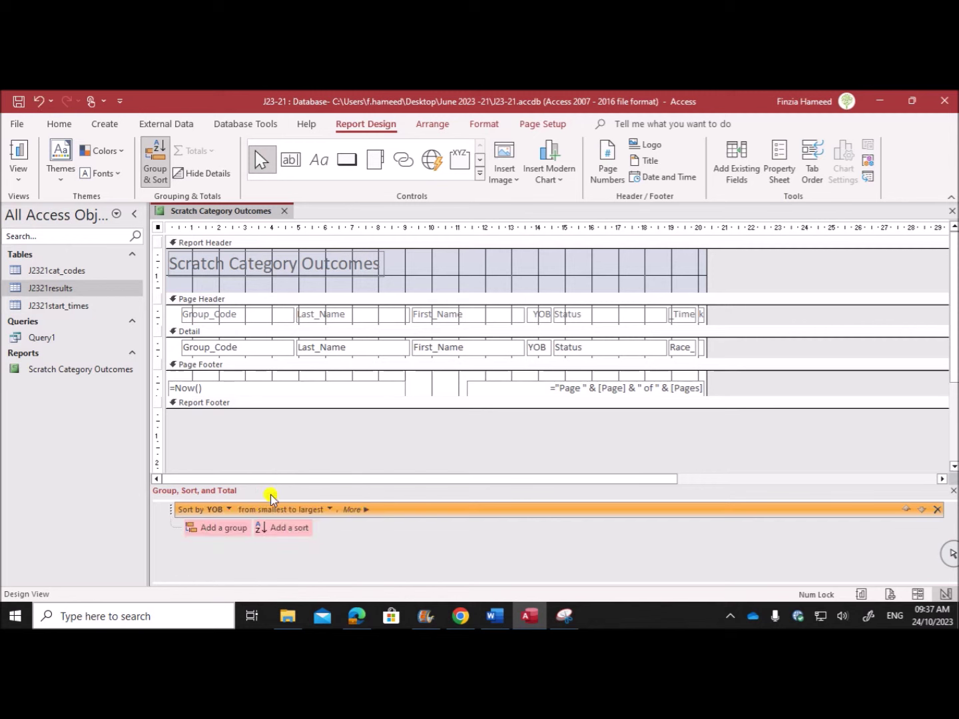
{"action": "left_click", "coordinate": [330, 510]}
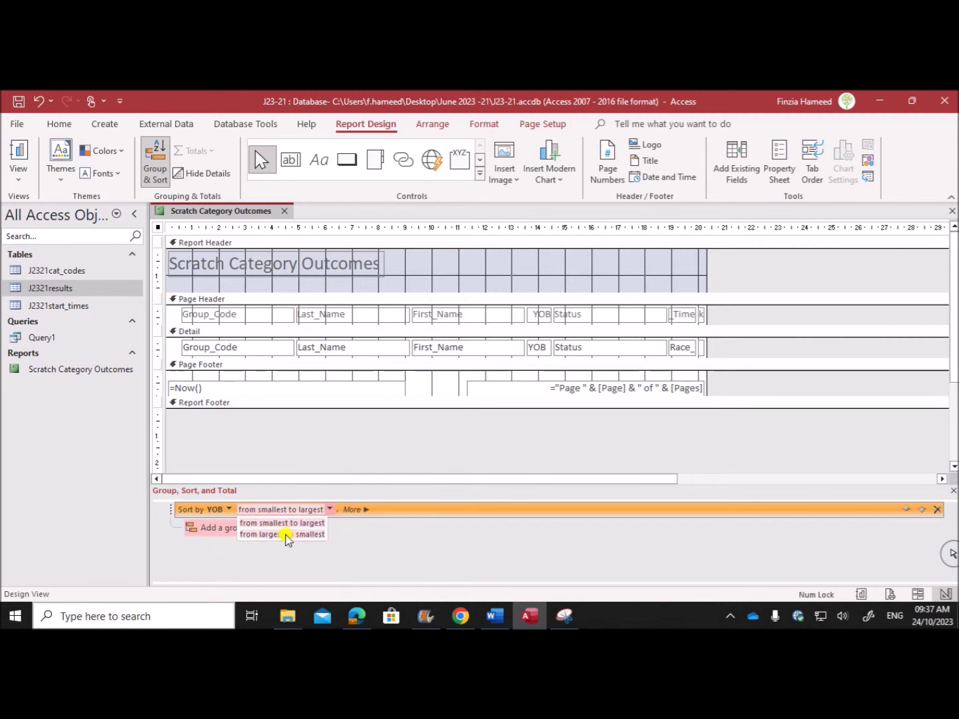
{"action": "left_click", "coordinate": [287, 536]}
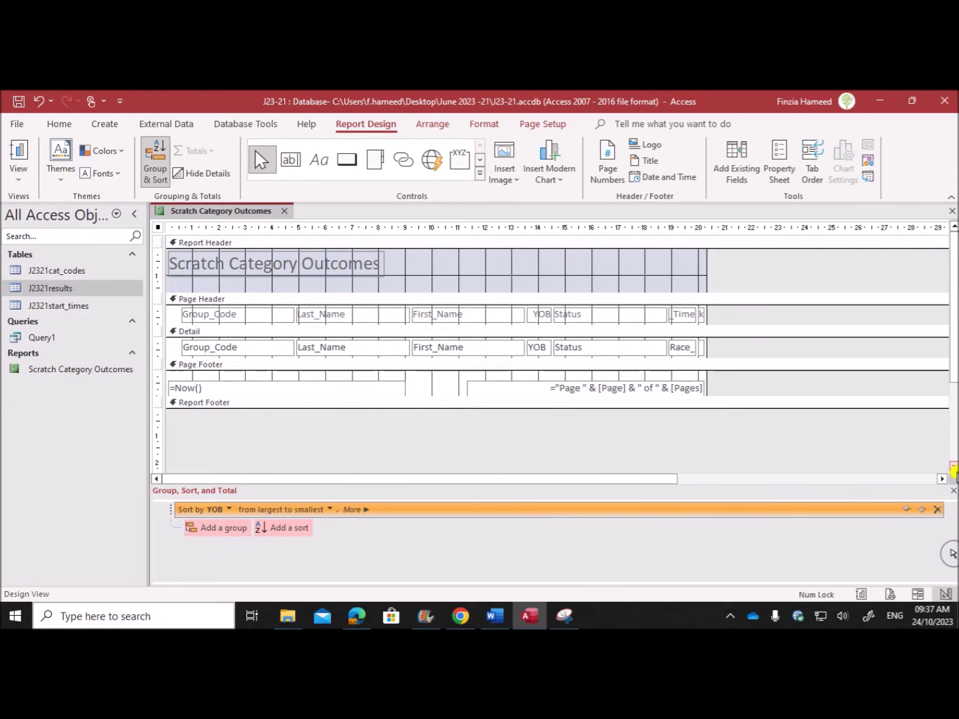
{"action": "left_click", "coordinate": [954, 495]}
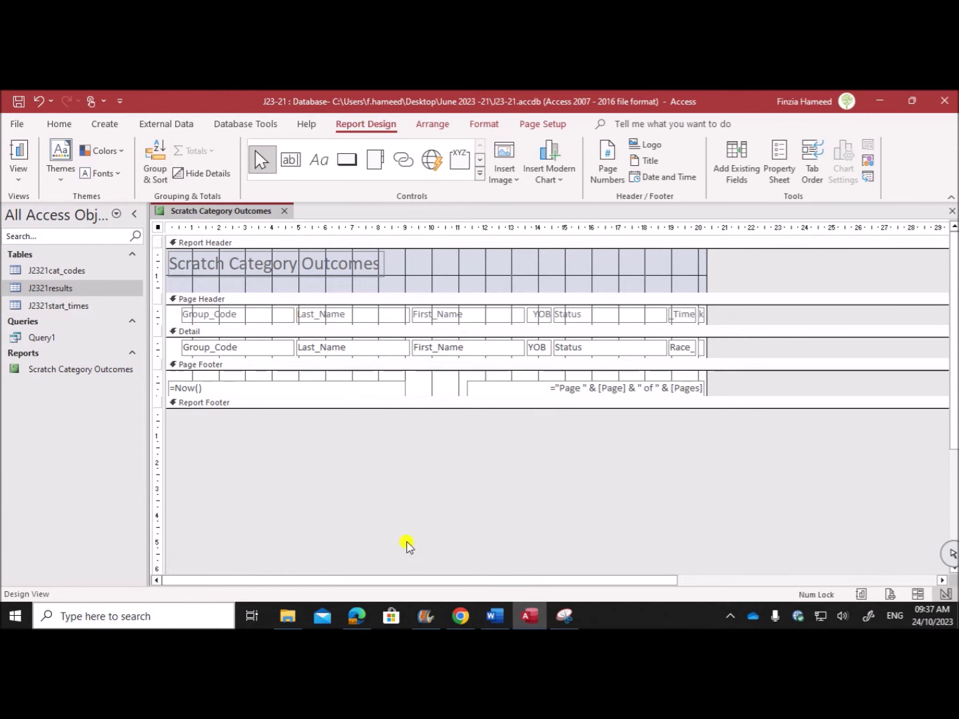
- Highlight the record count and 0 decimal places requirement in question 20 of the exam paper, and return to Access
{"action": "left_click", "coordinate": [353, 615]}
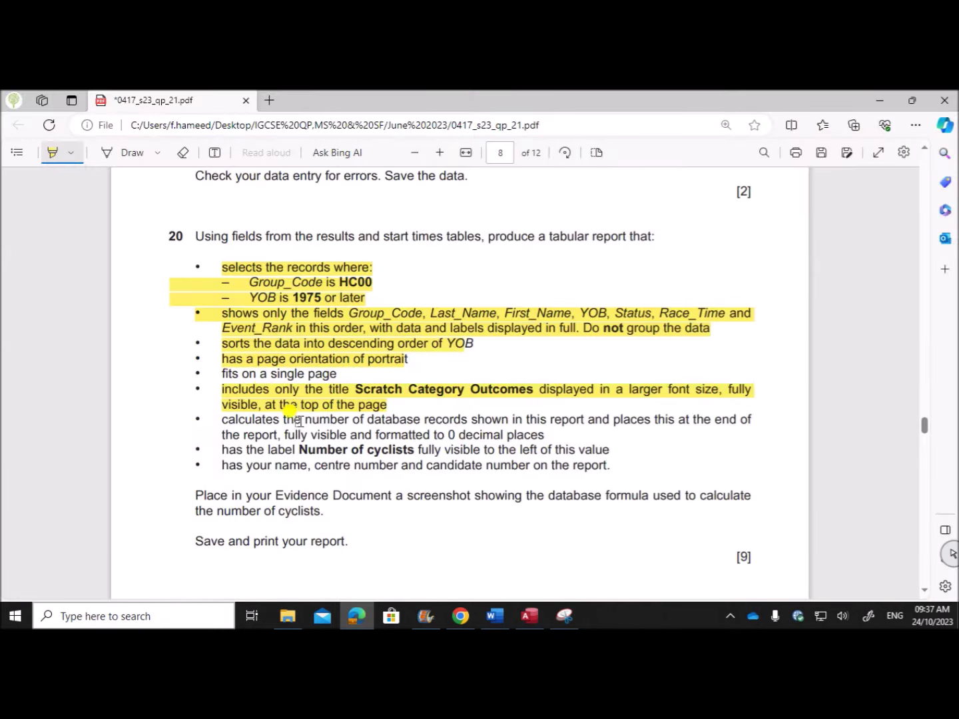
{"action": "mouse_move", "coordinate": [222, 419]}
{"action": "left_mouse_down"}
{"action": "mouse_move", "coordinate": [750, 423]}
{"action": "mouse_move", "coordinate": [546, 434]}
{"action": "mouse_move", "coordinate": [536, 424]}
{"action": "mouse_move", "coordinate": [545, 434]}
{"action": "left_mouse_up"}
{"action": "left_click", "coordinate": [494, 617]}
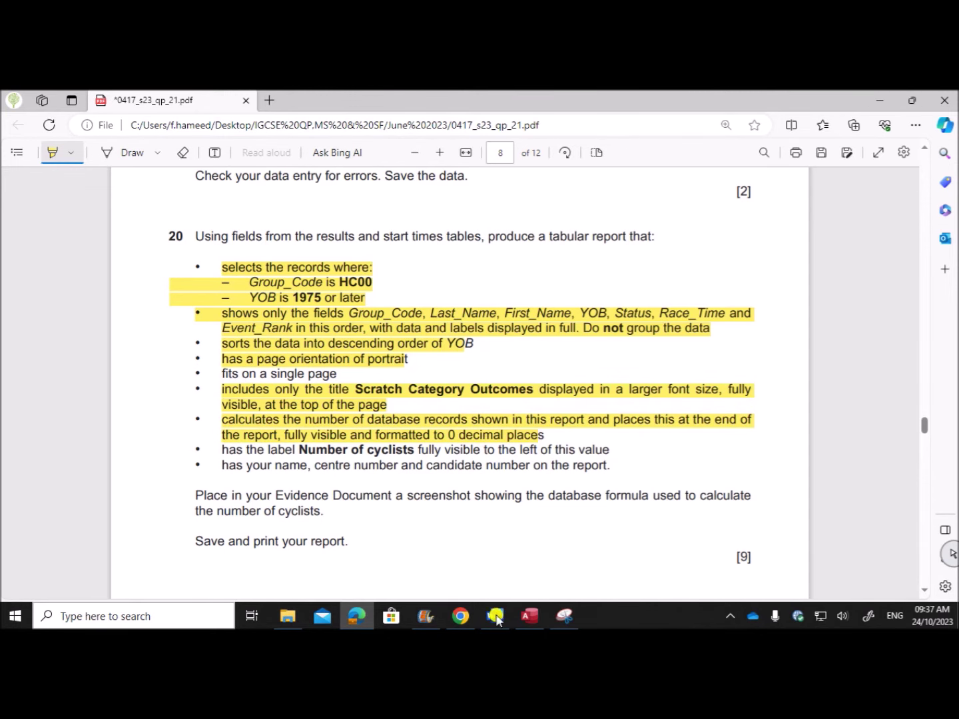
{"action": "left_click", "coordinate": [530, 616]}
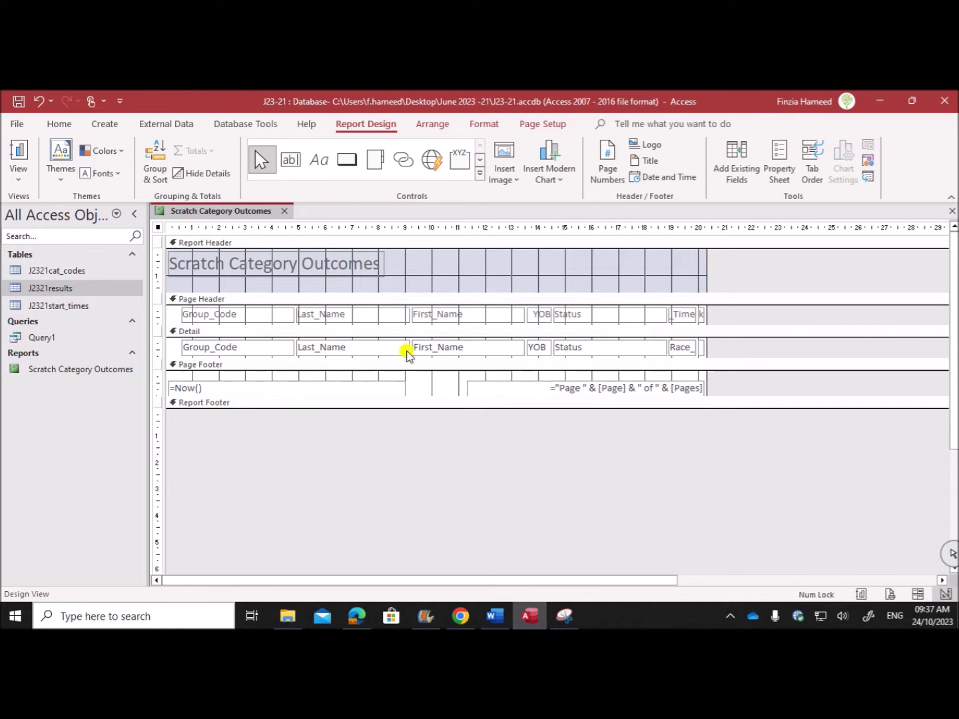
- Add a Count Records total for the First_Name field and extend the report footer to about 1 cm high
{"action": "left_click", "coordinate": [413, 350]}
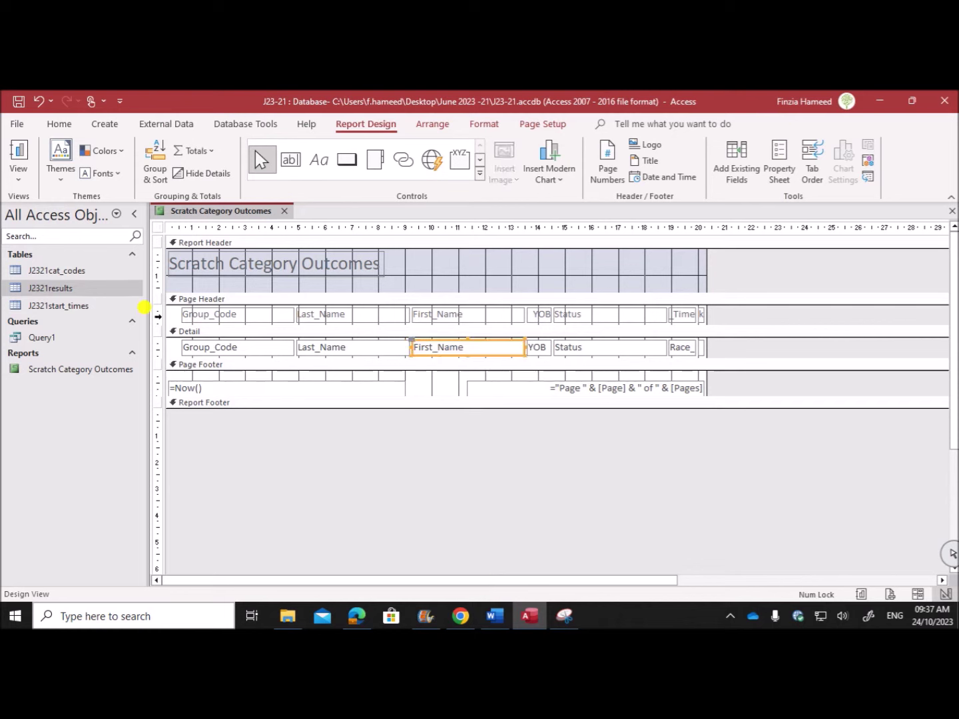
{"action": "left_click", "coordinate": [194, 152]}
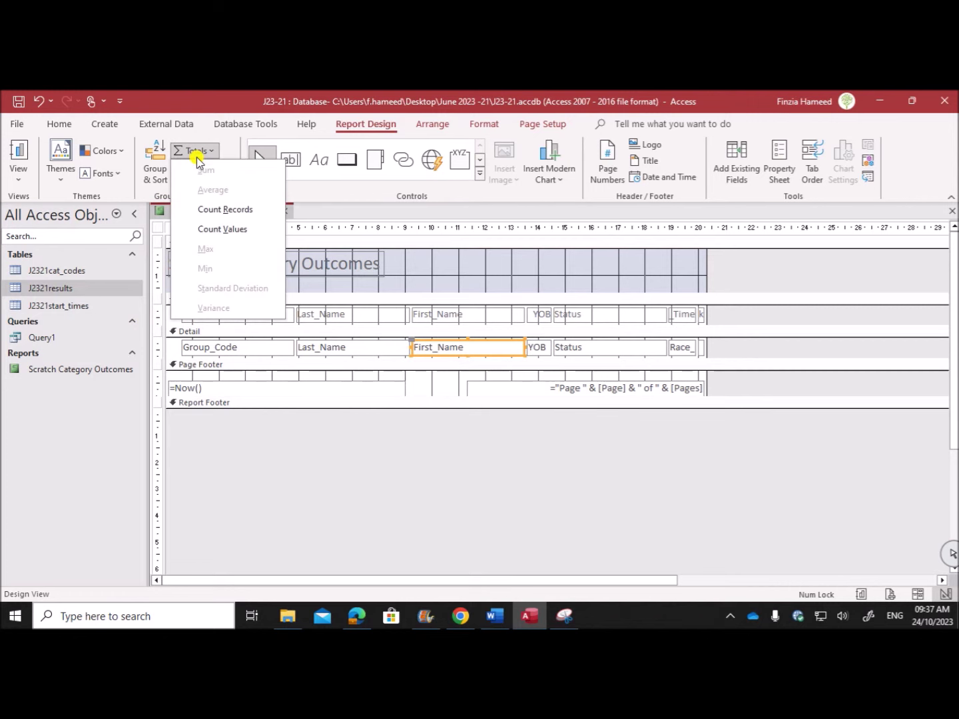
{"action": "left_click", "coordinate": [216, 210]}
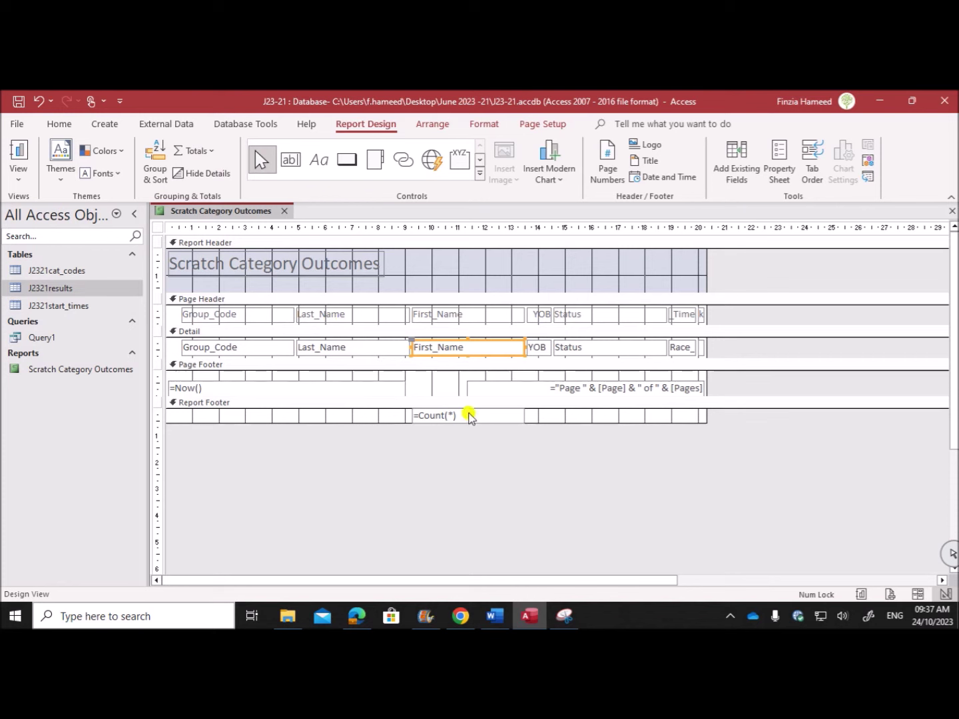
{"action": "left_click_drag", "start_coordinate": [532, 422], "coordinate": [538, 435]}
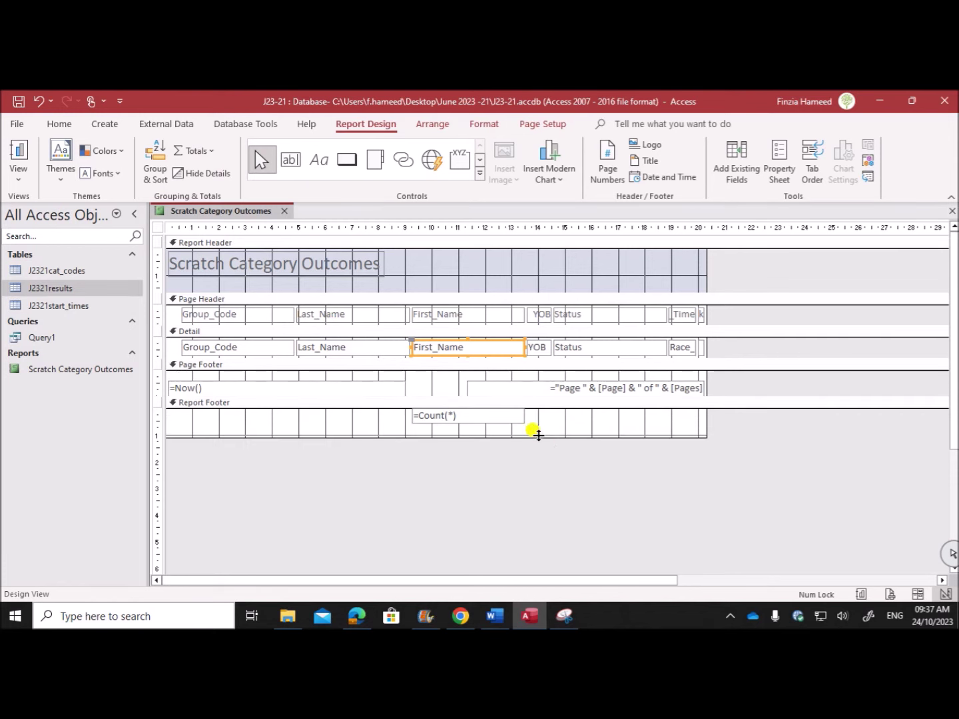
- Highlight the Number of cyclists label requirement in question 20 of the exam paper, and return to Access
{"action": "left_click", "coordinate": [357, 616]}
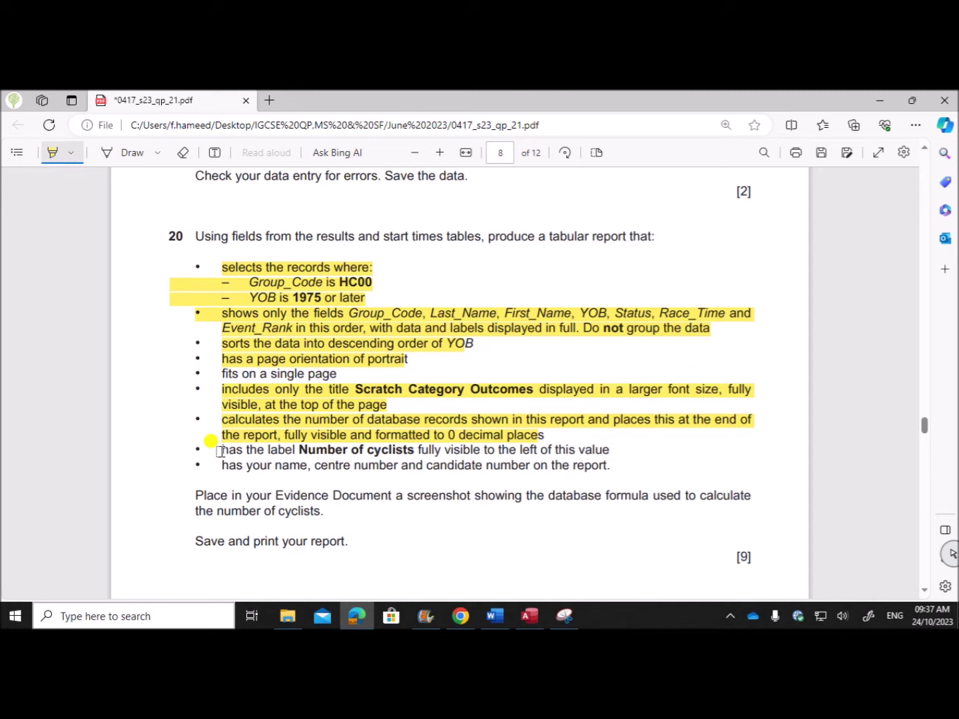
{"action": "left_click_drag", "start_coordinate": [220, 452], "coordinate": [617, 450]}
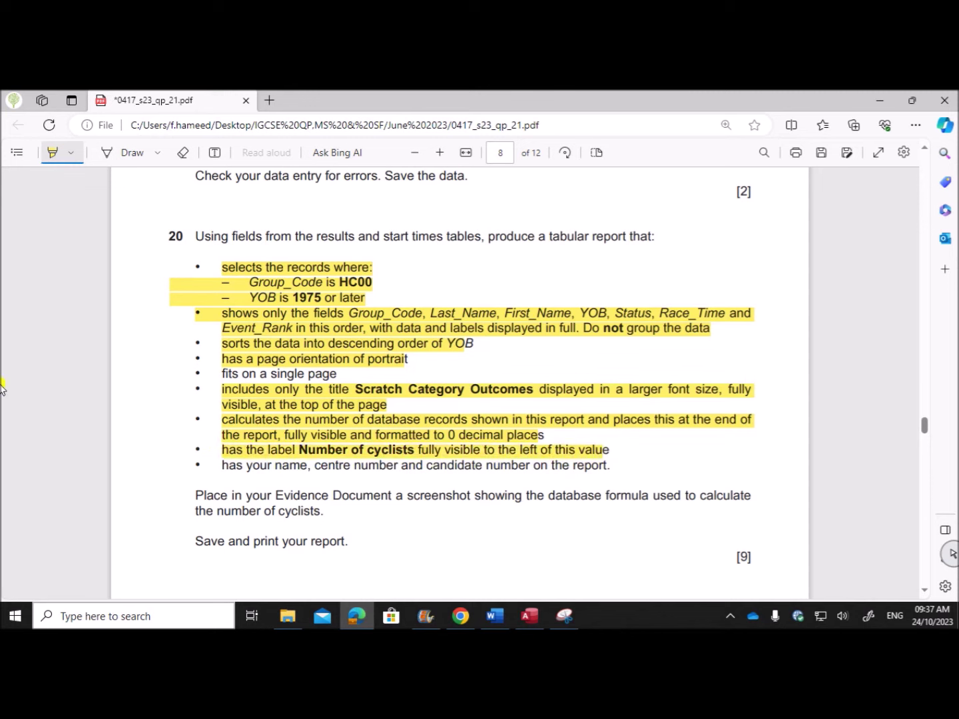
{"action": "left_click", "coordinate": [530, 616]}
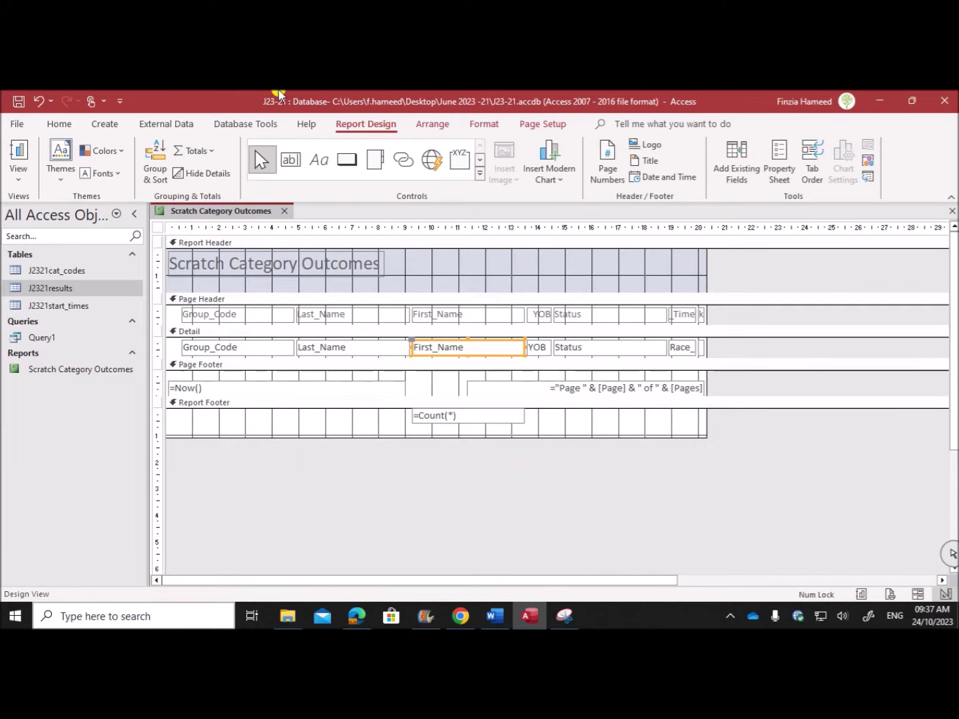
- Add the label Number of cyclists to the left of the count control in the report footer
{"action": "left_click", "coordinate": [319, 163]}
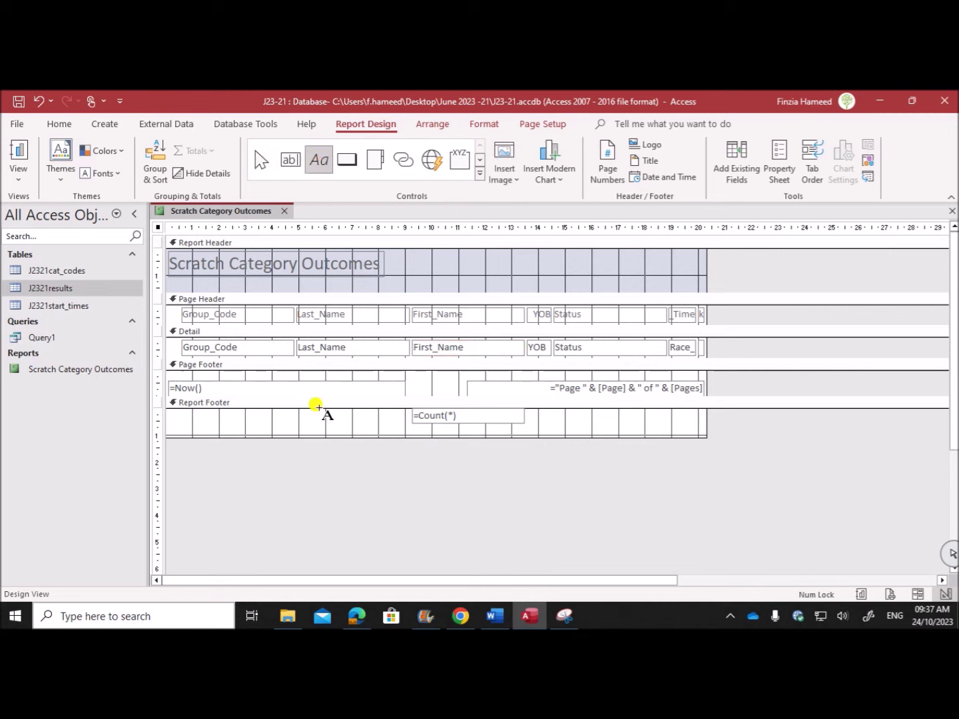
{"action": "left_click_drag", "start_coordinate": [301, 411], "coordinate": [407, 428]}
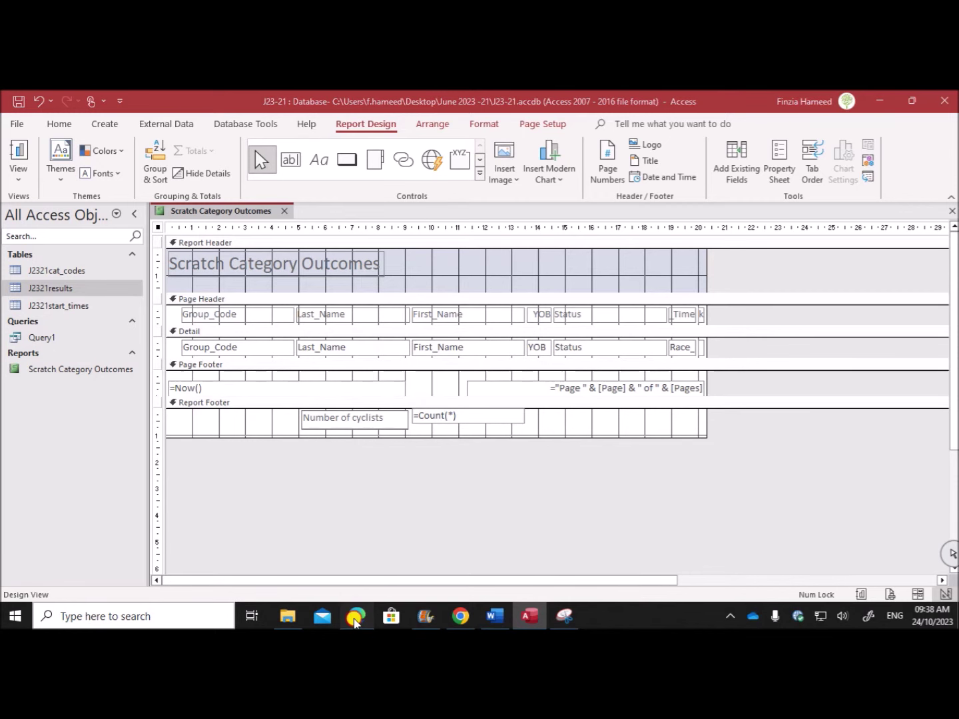
- Highlight the name, centre number and candidate number requirement in question 20 of the exam paper, and return to Access
{"action": "left_click", "coordinate": [356, 616]}
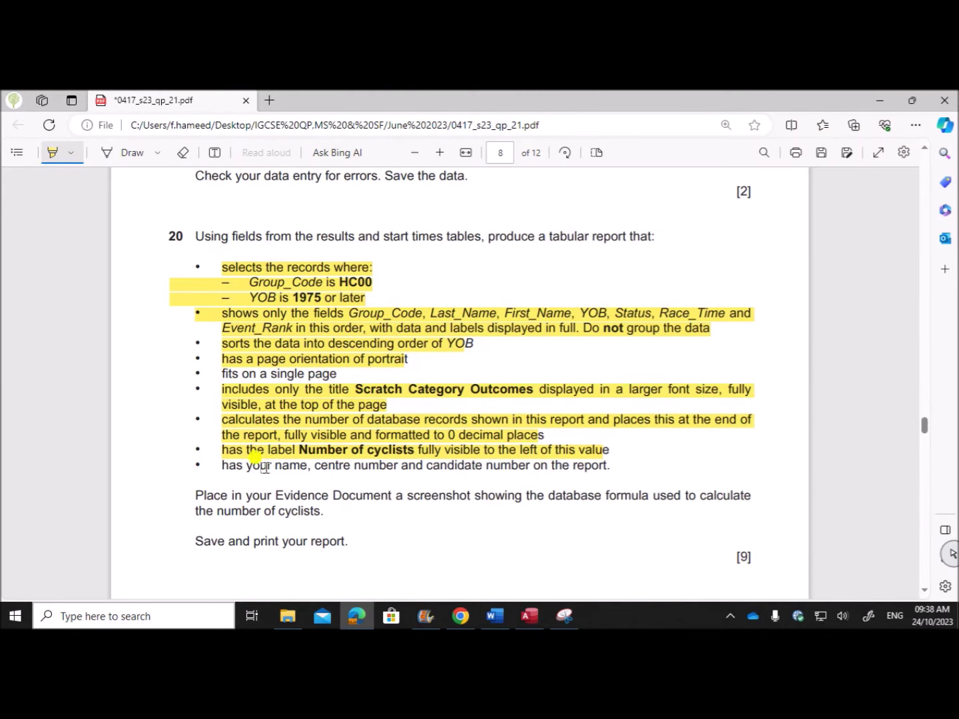
{"action": "left_click_drag", "start_coordinate": [230, 469], "coordinate": [616, 469]}
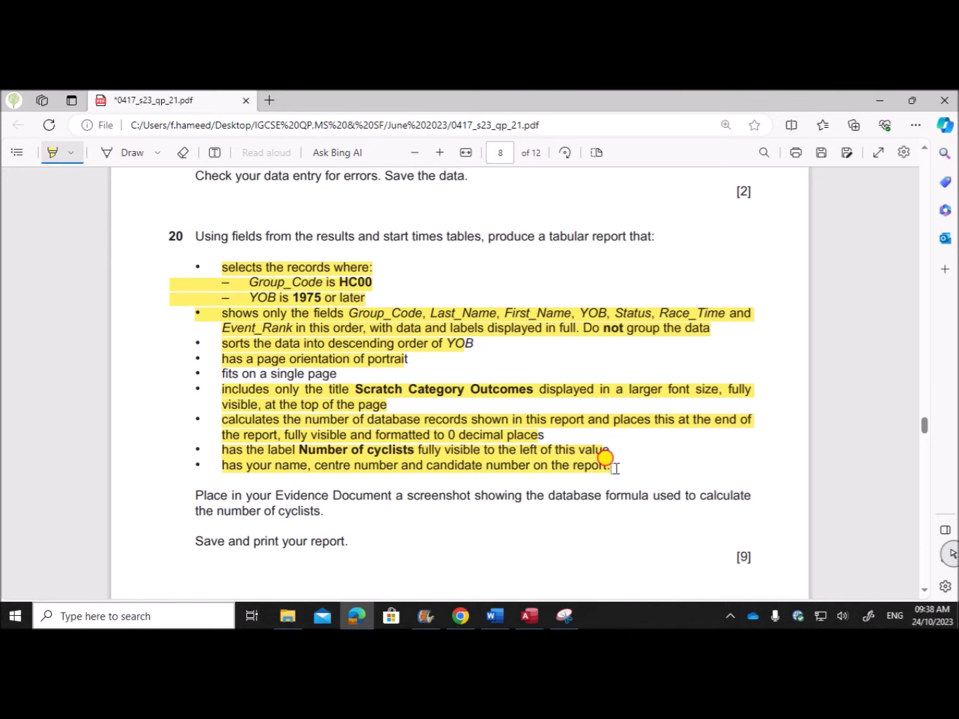
{"action": "left_click", "coordinate": [532, 617]}
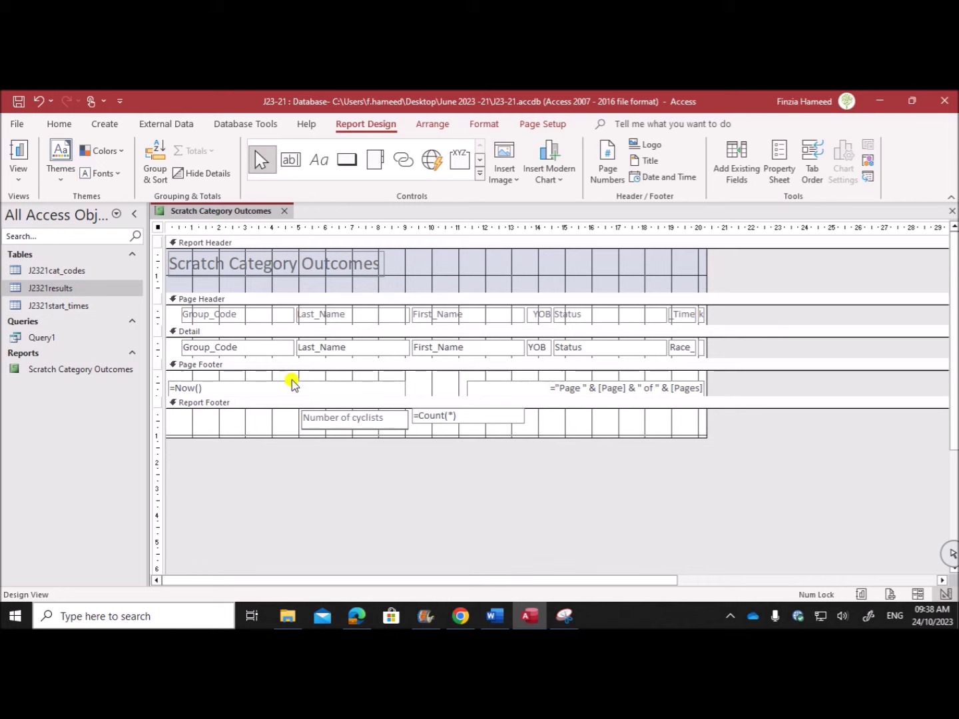
- Replace the page footer's date and page number controls with a label containing the candidate's name, centre number and candidate number
{"action": "left_click", "coordinate": [308, 385]}
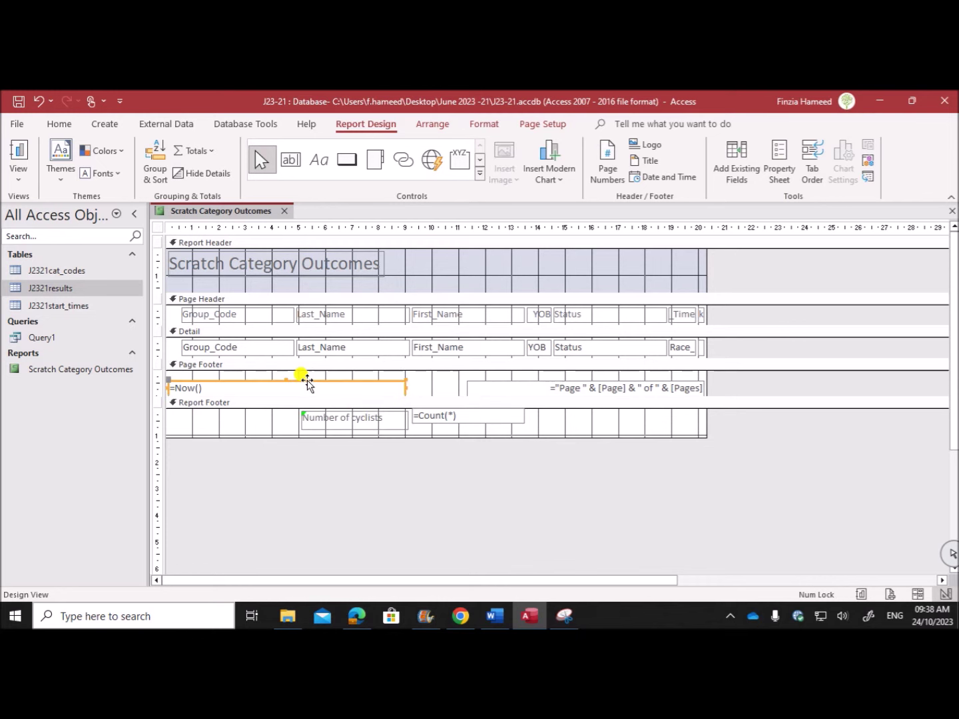
{"action": "key", "text": "Delete"}
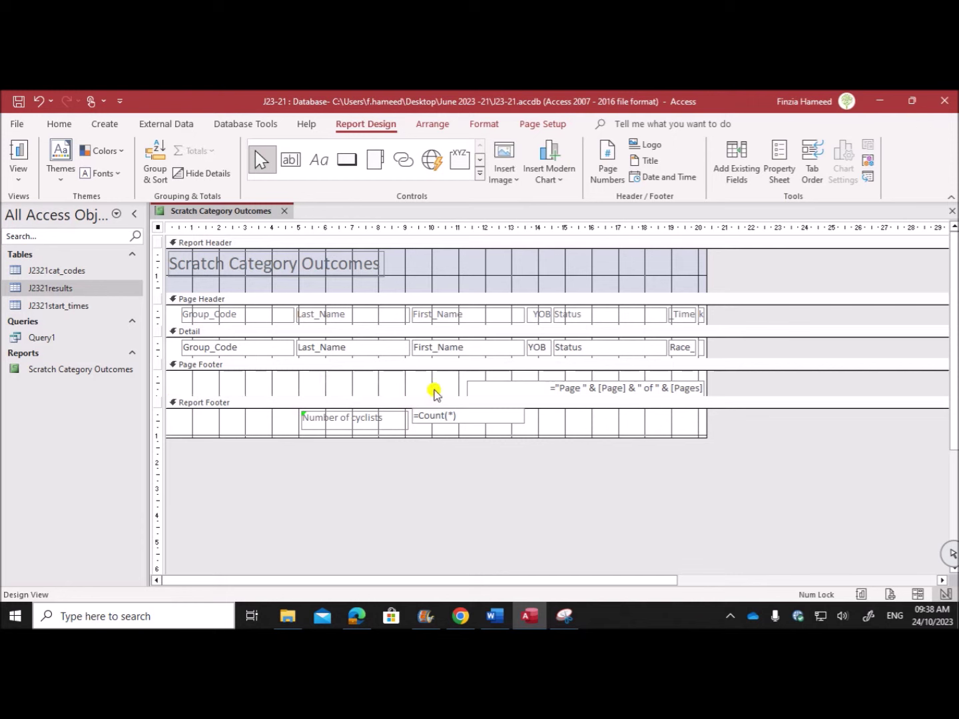
{"action": "left_click", "coordinate": [471, 384]}
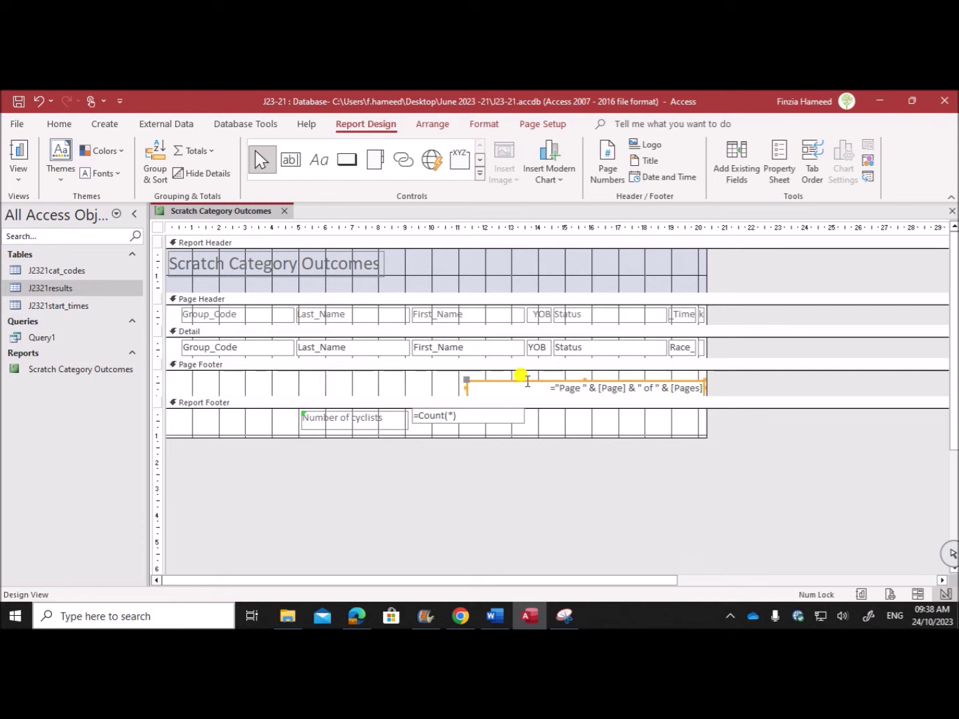
{"action": "key", "text": "Delete"}
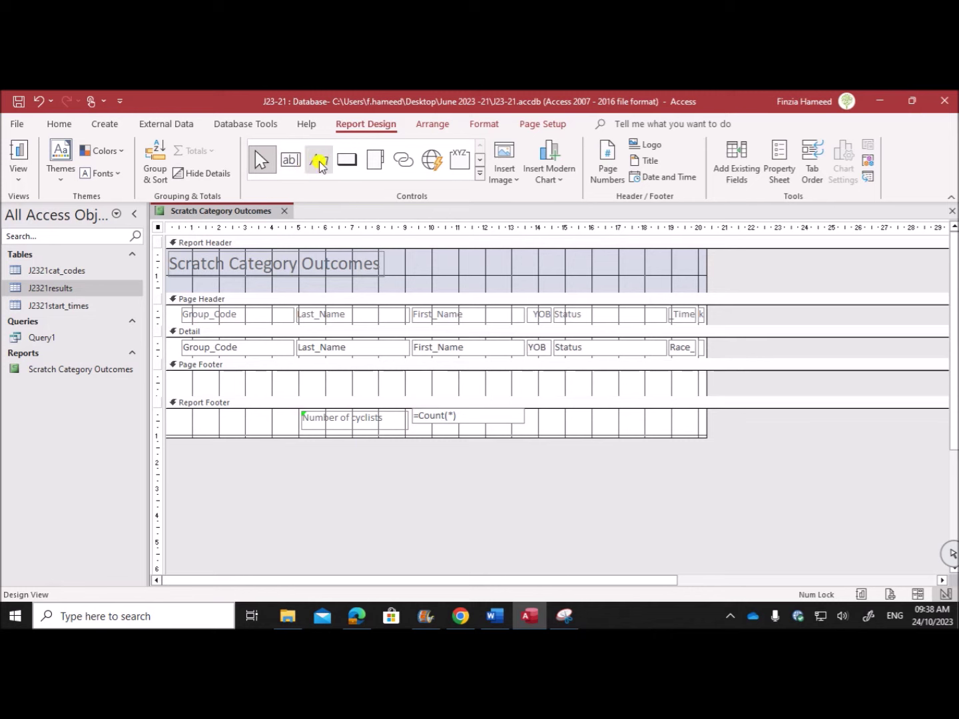
{"action": "left_click", "coordinate": [319, 160]}
{"action": "left_click_drag", "start_coordinate": [168, 375], "coordinate": [350, 393]}
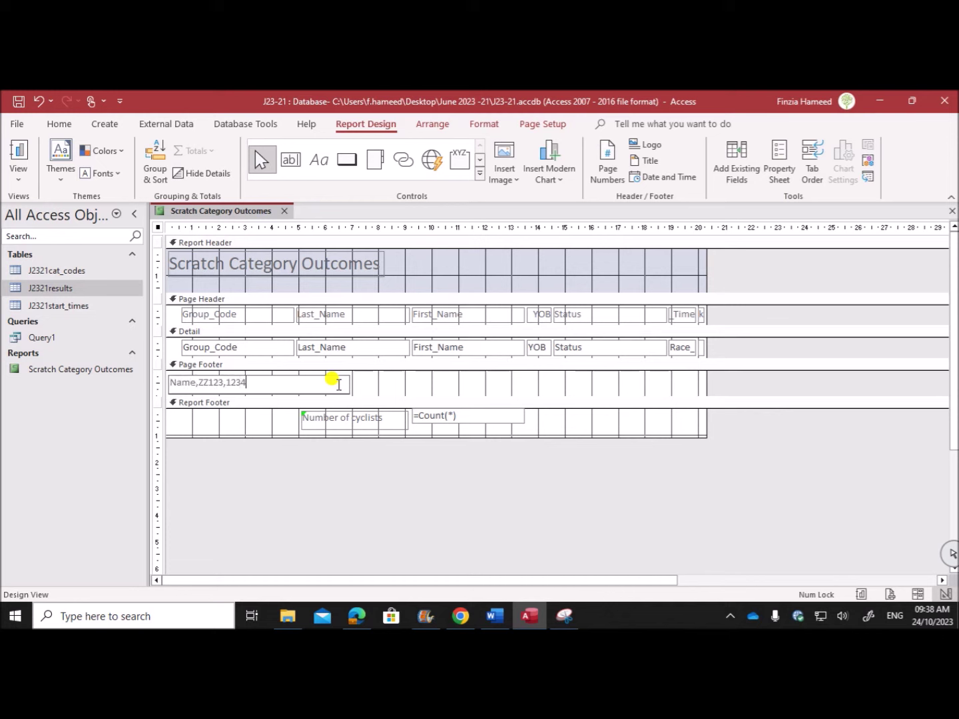
- Highlight the requirement to fit on a single page in question 20 of the exam paper, and return to Access
{"action": "left_click", "coordinate": [357, 615]}
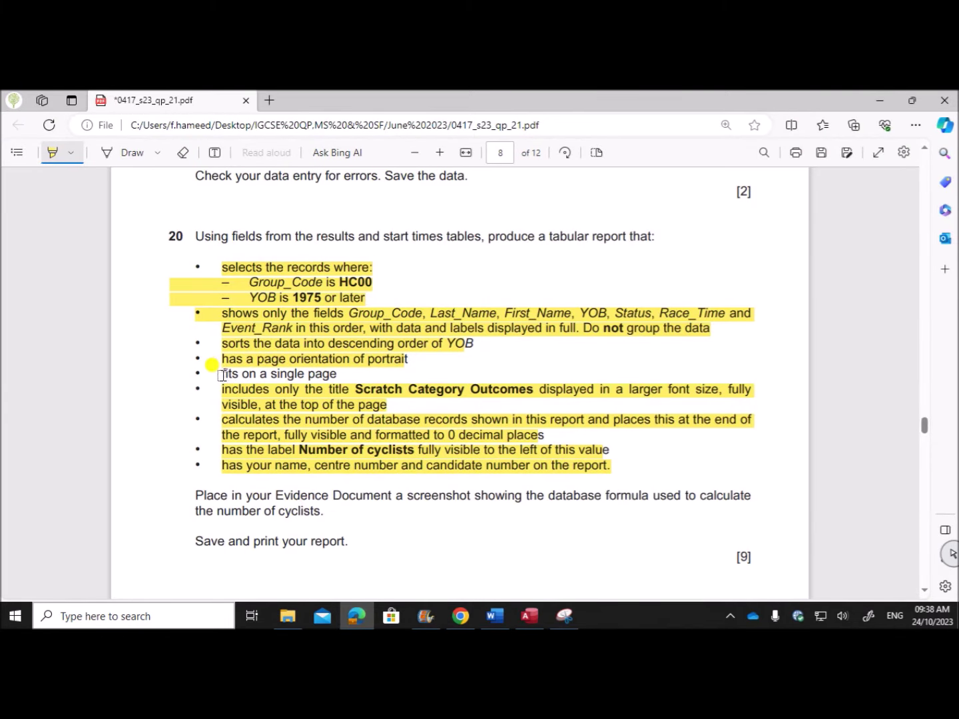
{"action": "left_click", "coordinate": [345, 373]}
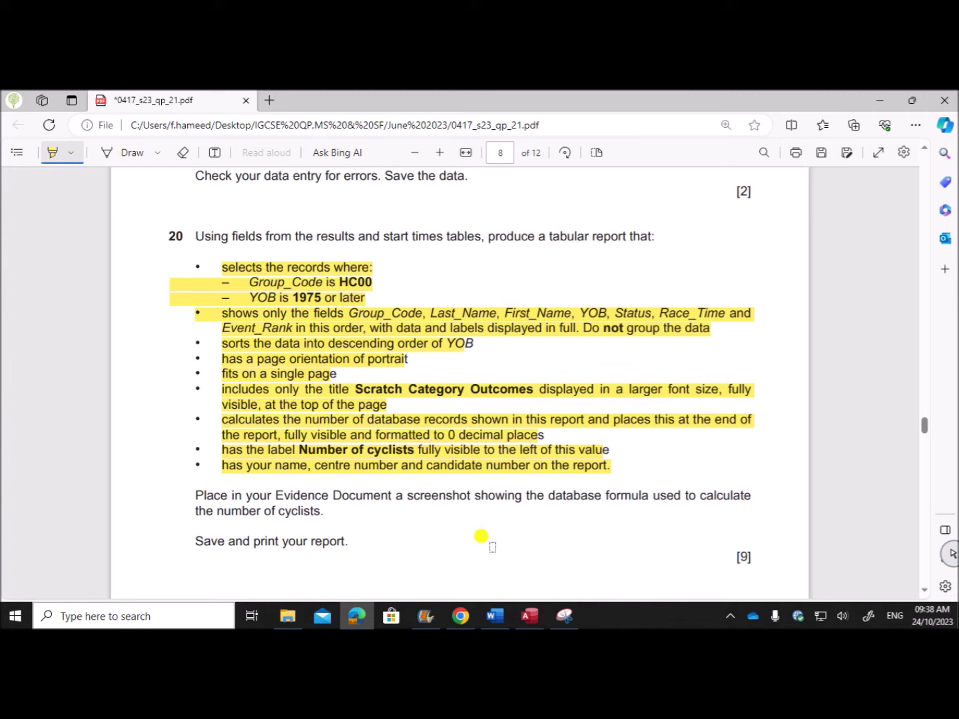
{"action": "left_click", "coordinate": [530, 616]}
- Show the report in Layout View and narrow the Group_Code heading and data column to fit its label
{"action": "right_click", "coordinate": [211, 213]}
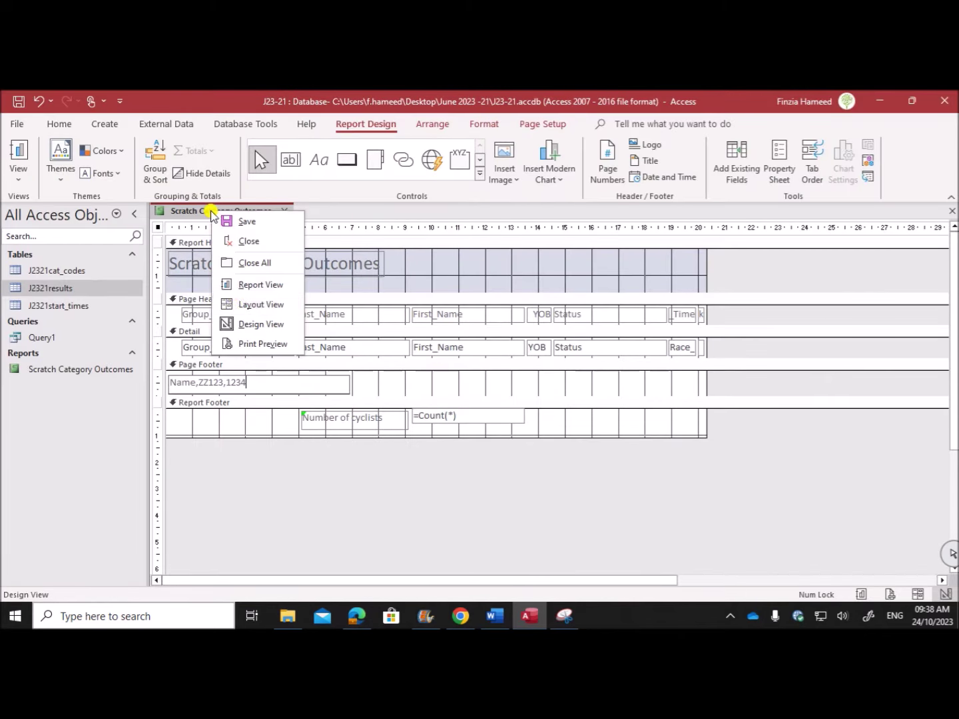
{"action": "left_click", "coordinate": [254, 309]}
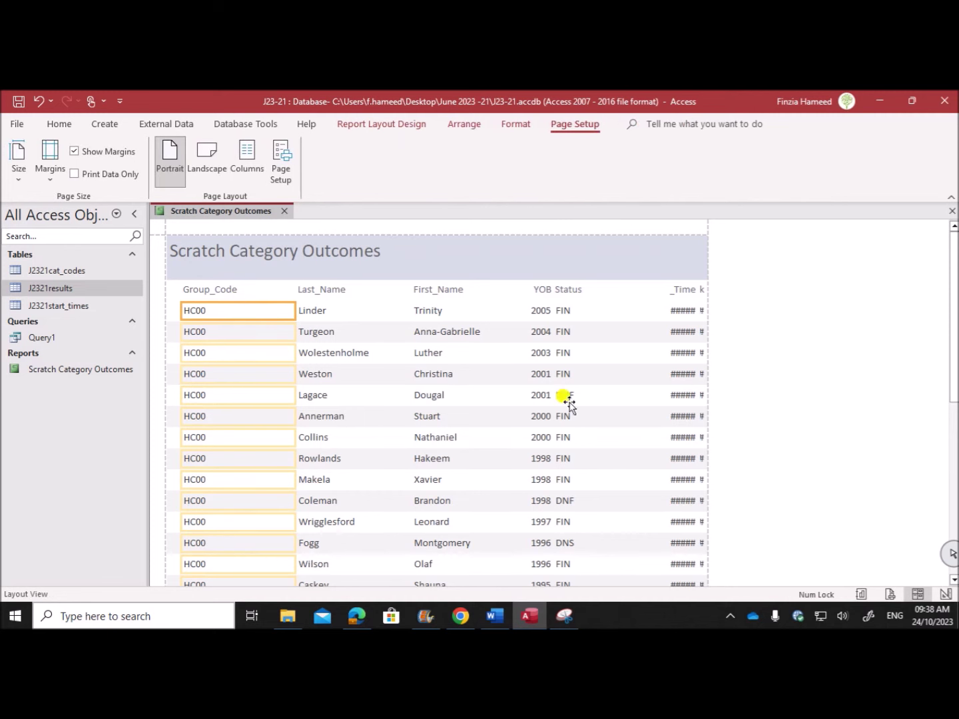
{"action": "left_click", "coordinate": [209, 292]}
{"action": "left_click", "coordinate": [211, 311], "text": "ctrl"}
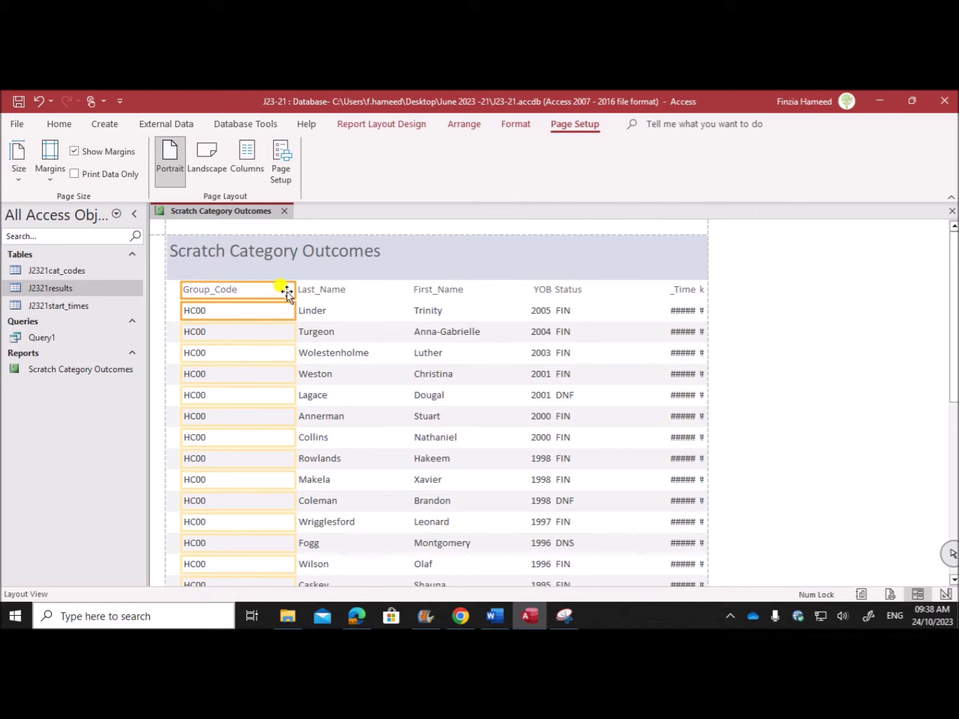
{"action": "left_click_drag", "start_coordinate": [294, 291], "coordinate": [238, 291]}
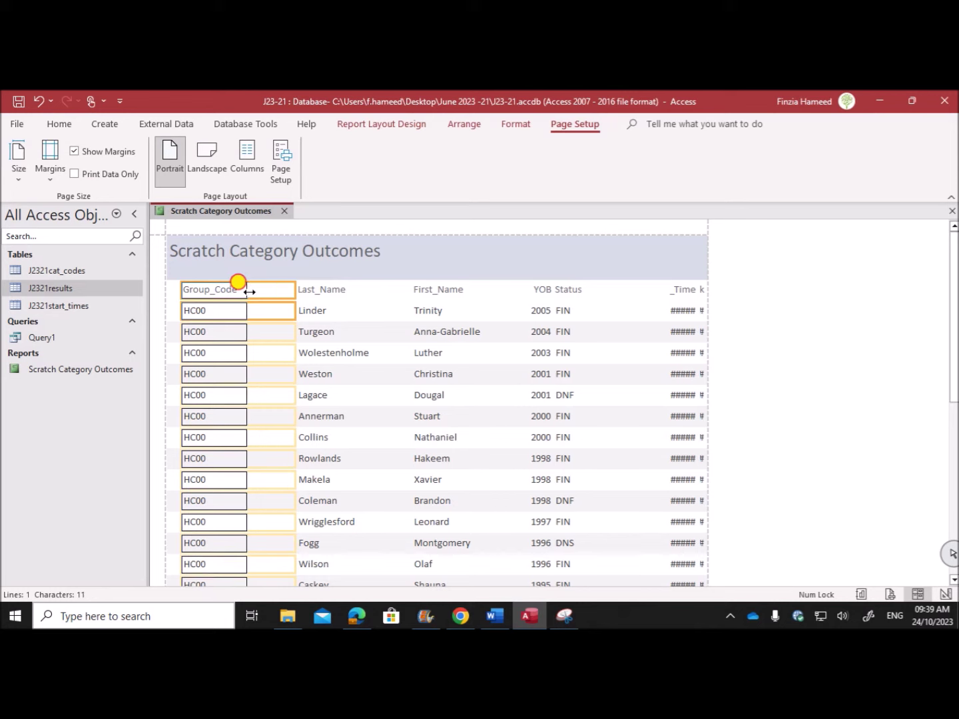
- Narrow the Last_Name heading and data column and move it closer to the Group_Code column
{"action": "left_click", "coordinate": [321, 275]}
{"action": "left_click", "coordinate": [317, 293], "text": "shift"}
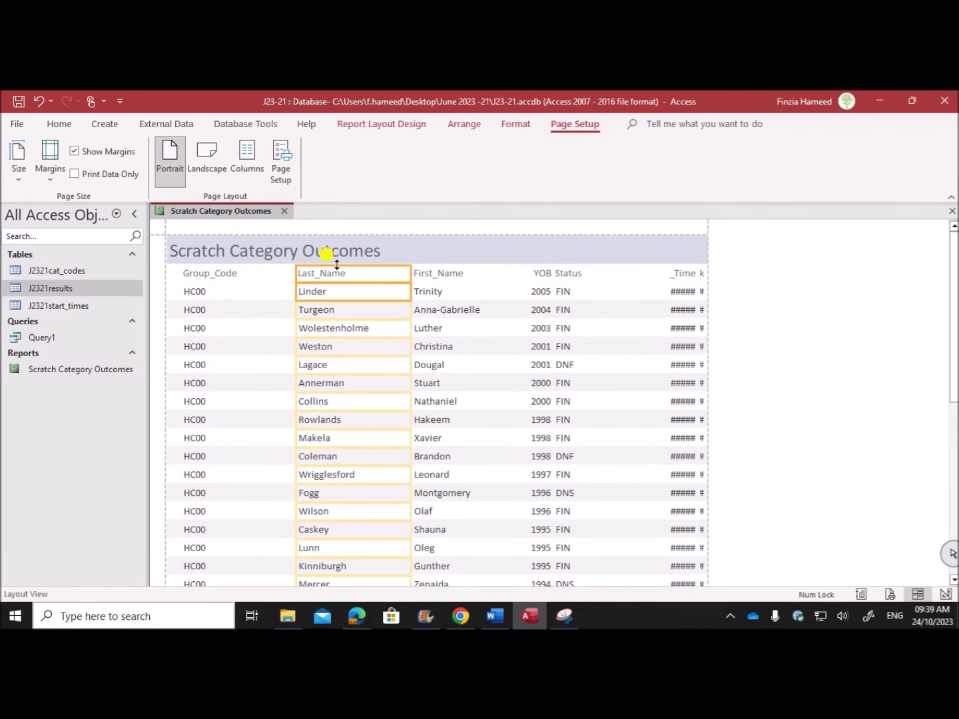
{"action": "left_click_drag", "start_coordinate": [410, 273], "coordinate": [385, 273]}
{"action": "left_click_drag", "start_coordinate": [293, 274], "coordinate": [282, 273]}
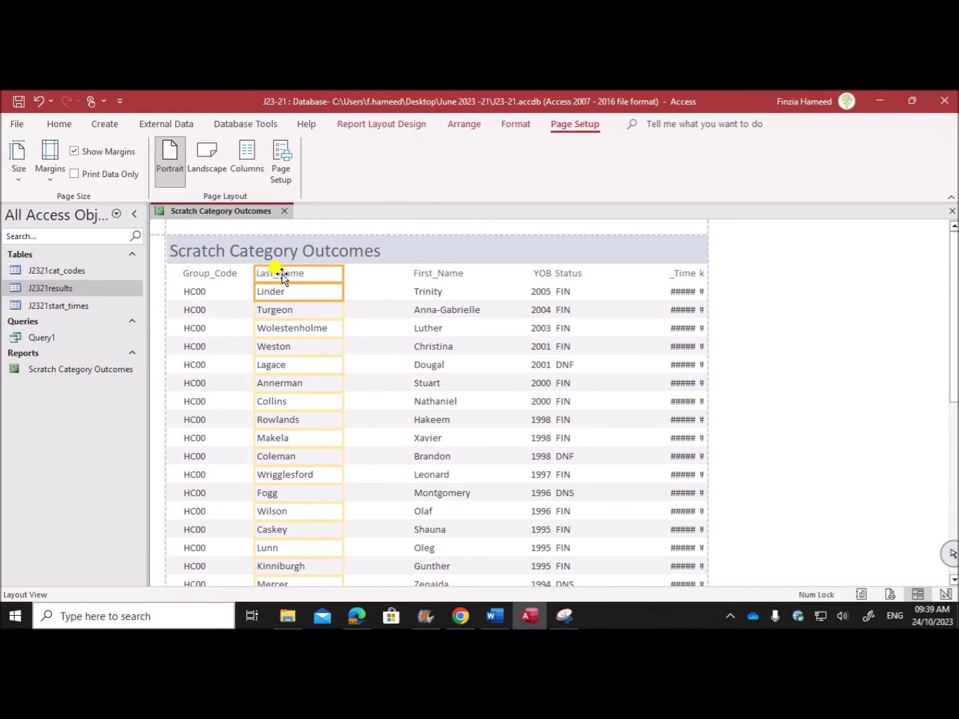
- Narrow the First_Name heading and data column and move it closer to the Last_Name column
{"action": "left_click", "coordinate": [435, 273]}
{"action": "left_click", "coordinate": [437, 292], "text": "shift"}
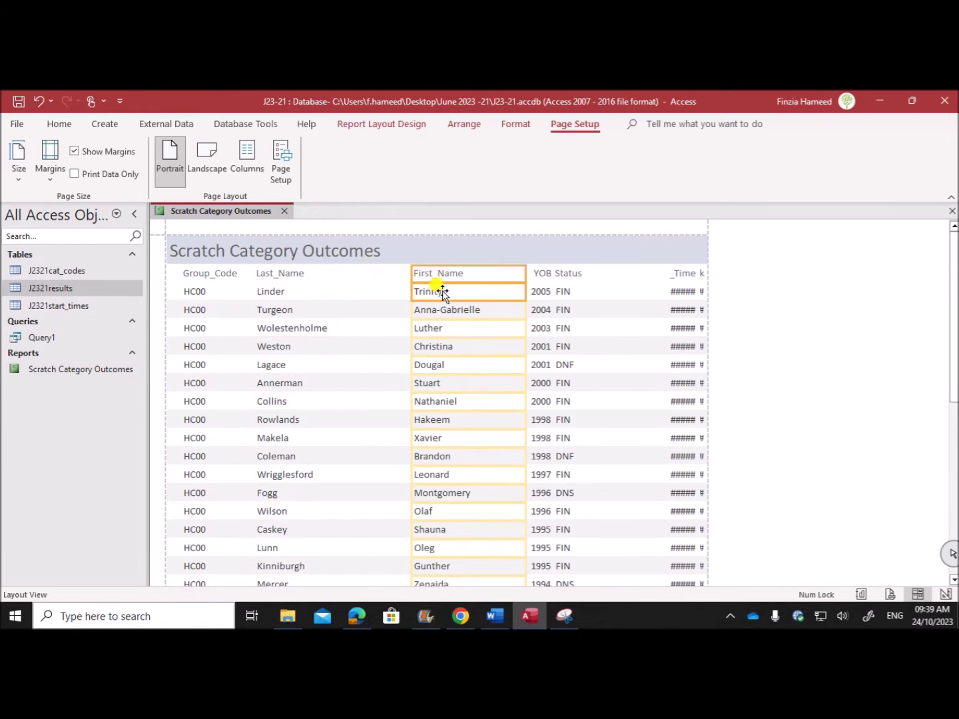
{"action": "left_click_drag", "start_coordinate": [525, 272], "coordinate": [503, 273]}
{"action": "left_click_drag", "start_coordinate": [440, 273], "coordinate": [382, 279]}
- Move the YOB heading and data column next to the First_Name column
{"action": "left_click", "coordinate": [539, 272]}
{"action": "left_click", "coordinate": [537, 279], "text": "shift"}
{"action": "left_click_drag", "start_coordinate": [539, 276], "coordinate": [432, 273]}
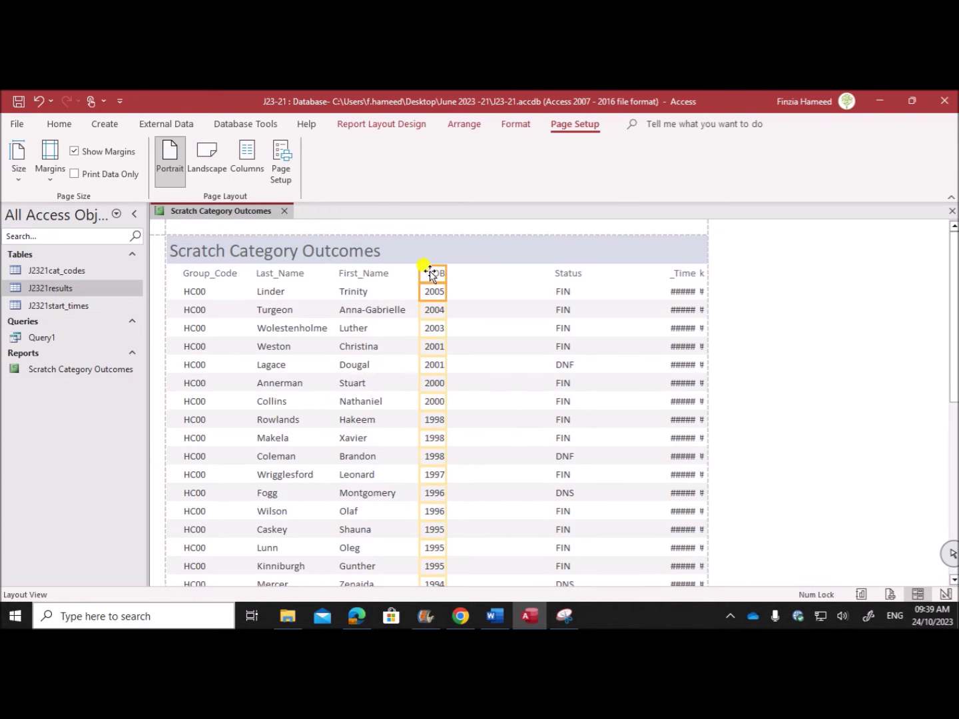
- Narrow the Status heading and data column and move it closer to the YOB column
{"action": "left_click", "coordinate": [555, 273]}
{"action": "left_click", "coordinate": [560, 280], "text": "shift"}
{"action": "left_click_drag", "start_coordinate": [667, 270], "coordinate": [604, 271]}
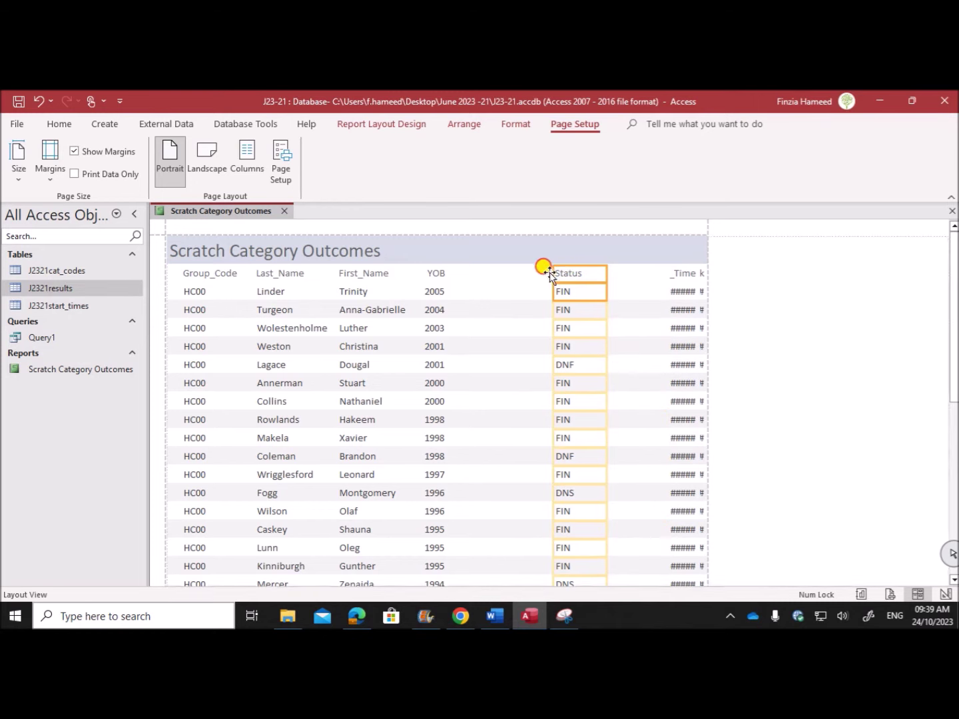
{"action": "left_click_drag", "start_coordinate": [490, 274], "coordinate": [493, 274]}
- Widen the Race_Time heading and data column to show them in full, and move it next to the Status column
{"action": "left_click", "coordinate": [679, 272]}
{"action": "left_click", "coordinate": [676, 283], "text": "shift"}
{"action": "left_click_drag", "start_coordinate": [668, 274], "coordinate": [535, 272]}
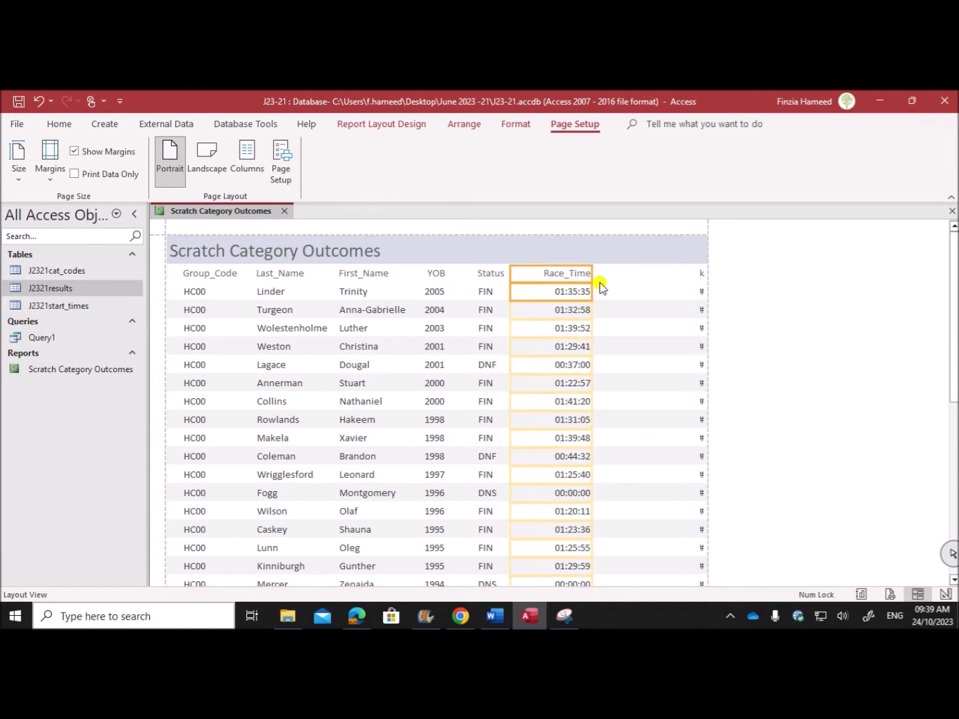
- Widen the Event_Rank heading and data column to show them in full, and shift it slightly towards Race_Time
{"action": "left_click", "coordinate": [699, 275]}
{"action": "left_click", "coordinate": [702, 292]}
{"action": "left_click_drag", "start_coordinate": [699, 274], "coordinate": [638, 274]}
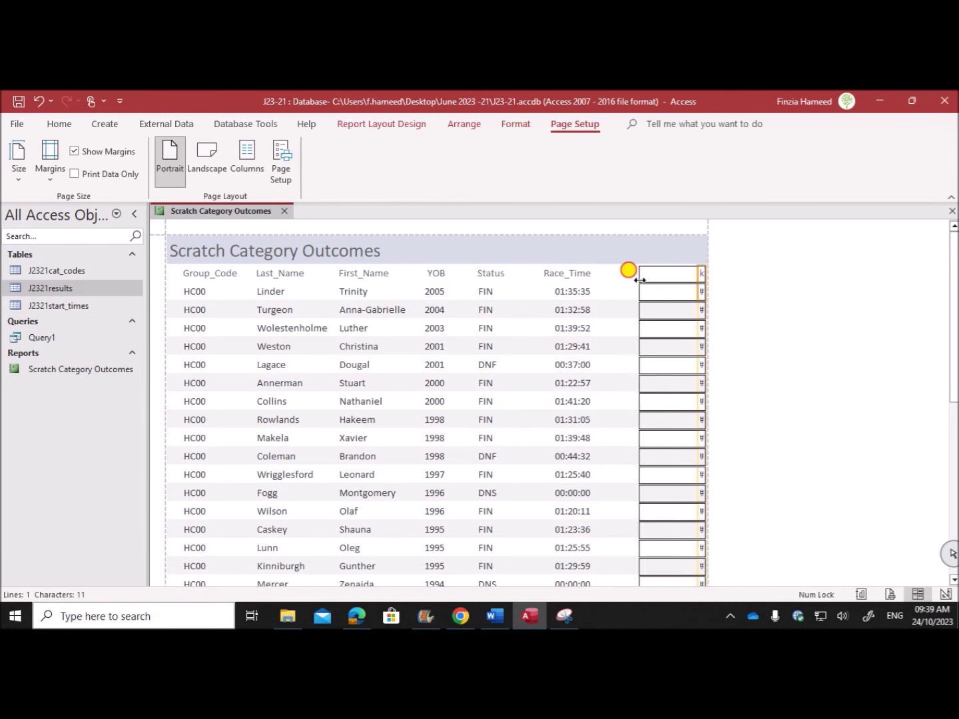
{"action": "left_click_drag", "start_coordinate": [678, 280], "coordinate": [677, 288]}
- Narrow the record count box at the end of the report so its value sits beside the Number of cyclists label
{"action": "scroll", "coordinate": [677, 287], "scroll_direction": "down", "scroll_amount": 10}
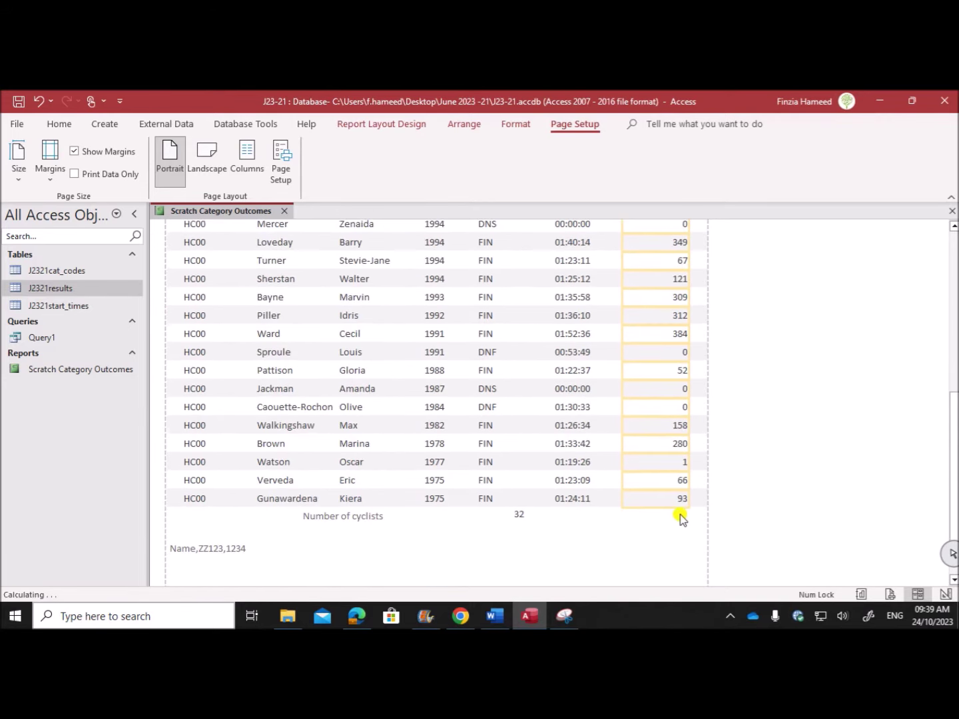
{"action": "left_click", "coordinate": [522, 520]}
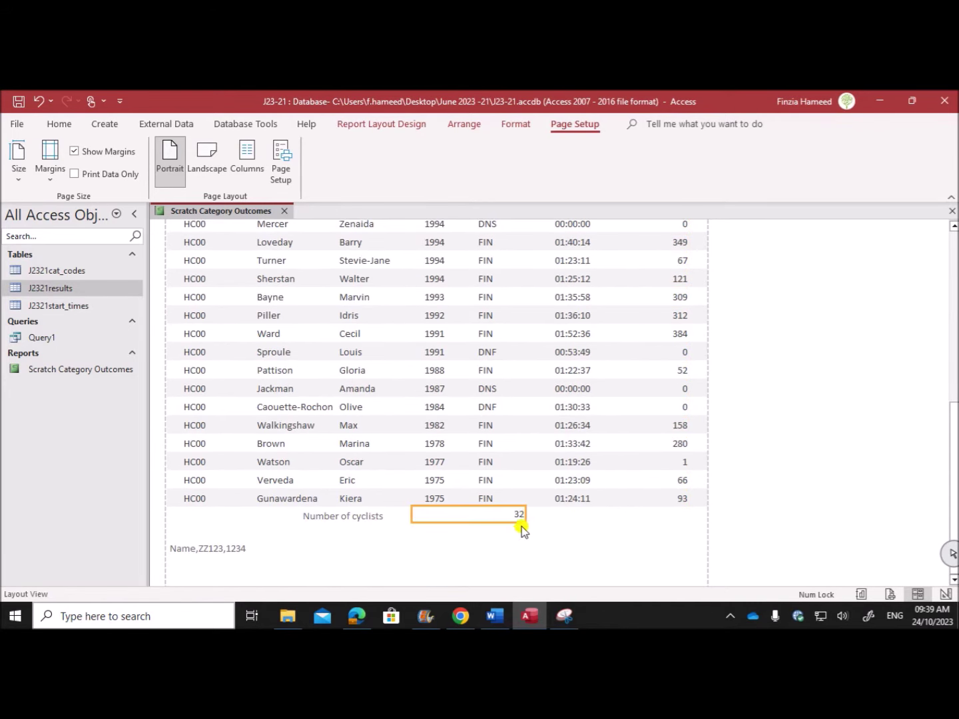
{"action": "left_click_drag", "start_coordinate": [526, 513], "coordinate": [398, 511]}
{"action": "left_click", "coordinate": [485, 524]}
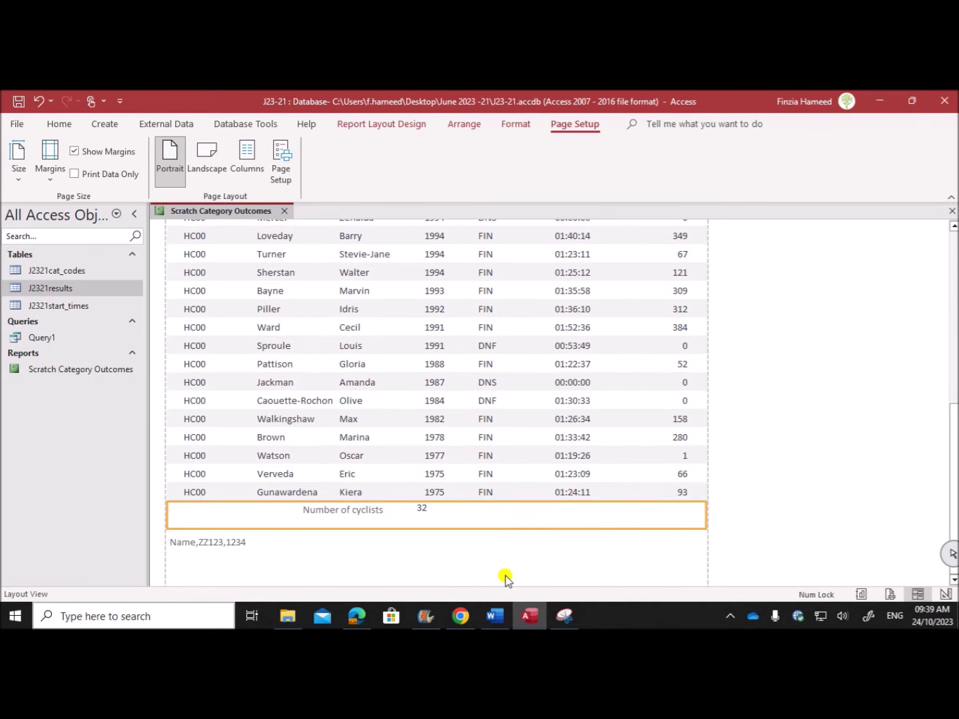
- Check question 20's evidence requirement, then widen the =Count(*) box in Access Design View and place it just beside the Number of cyclists label
{"action": "left_click", "coordinate": [357, 617]}
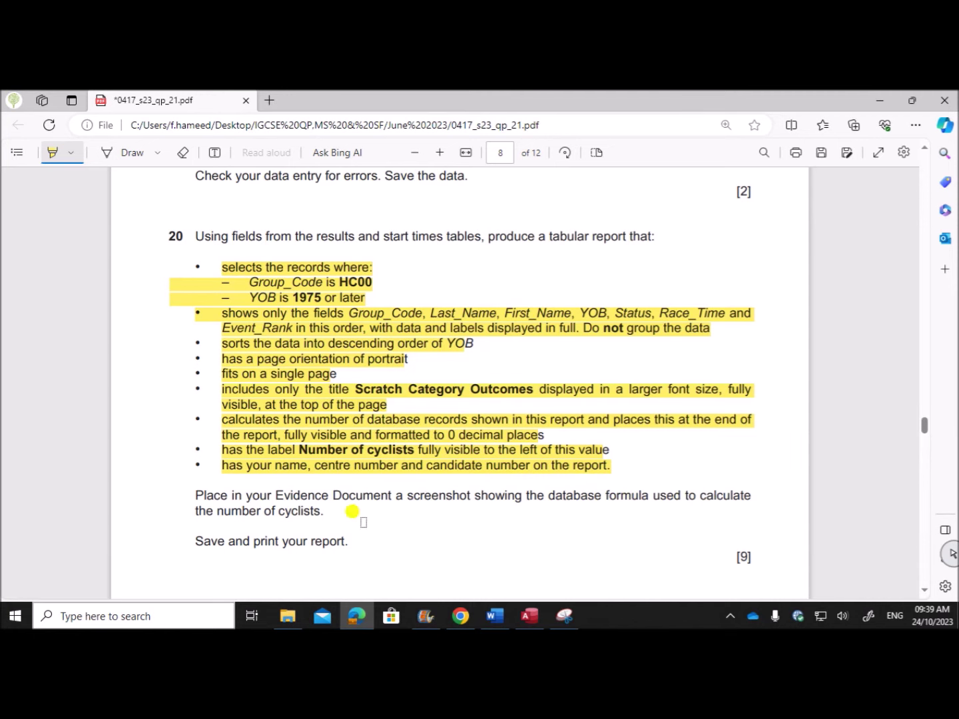
{"action": "left_click", "coordinate": [530, 615]}
{"action": "right_click", "coordinate": [234, 212]}
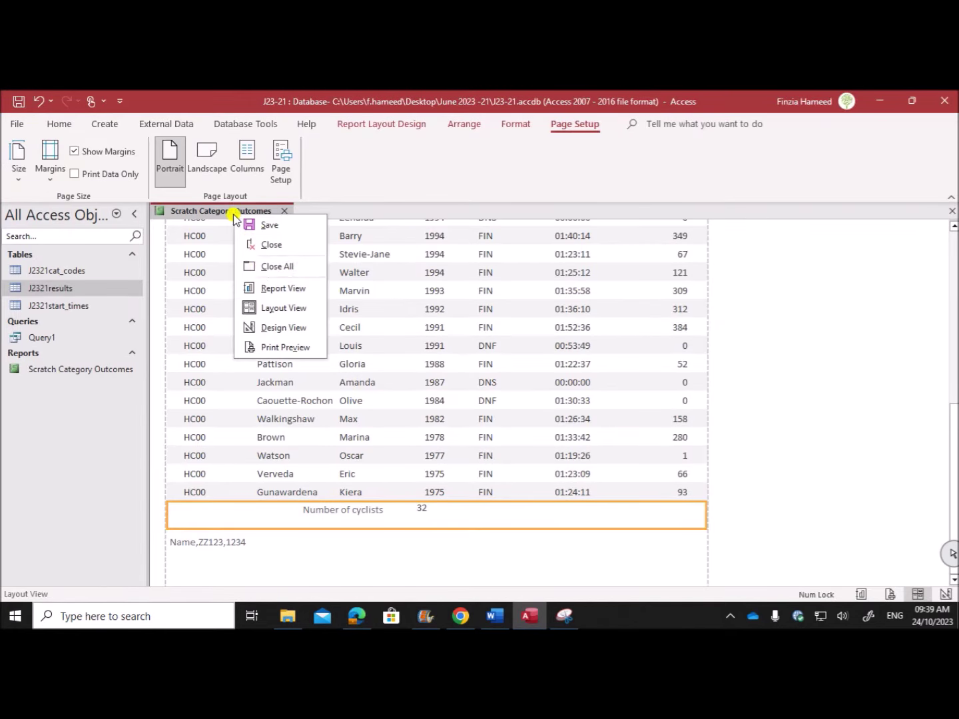
{"action": "left_click", "coordinate": [285, 330]}
{"action": "left_click", "coordinate": [418, 392]}
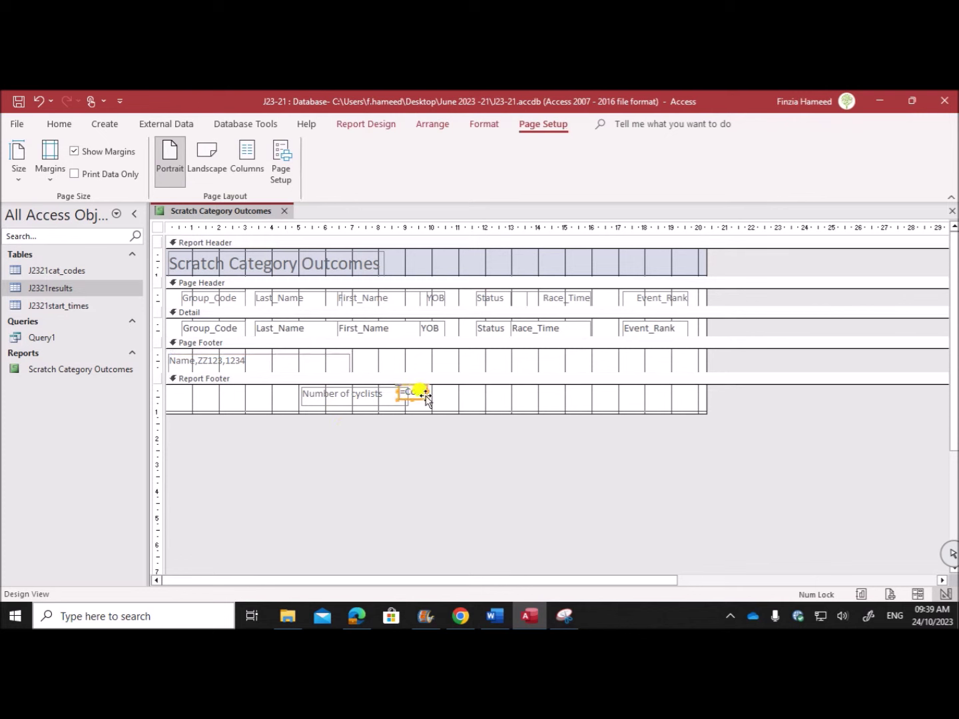
{"action": "left_click", "coordinate": [448, 399]}
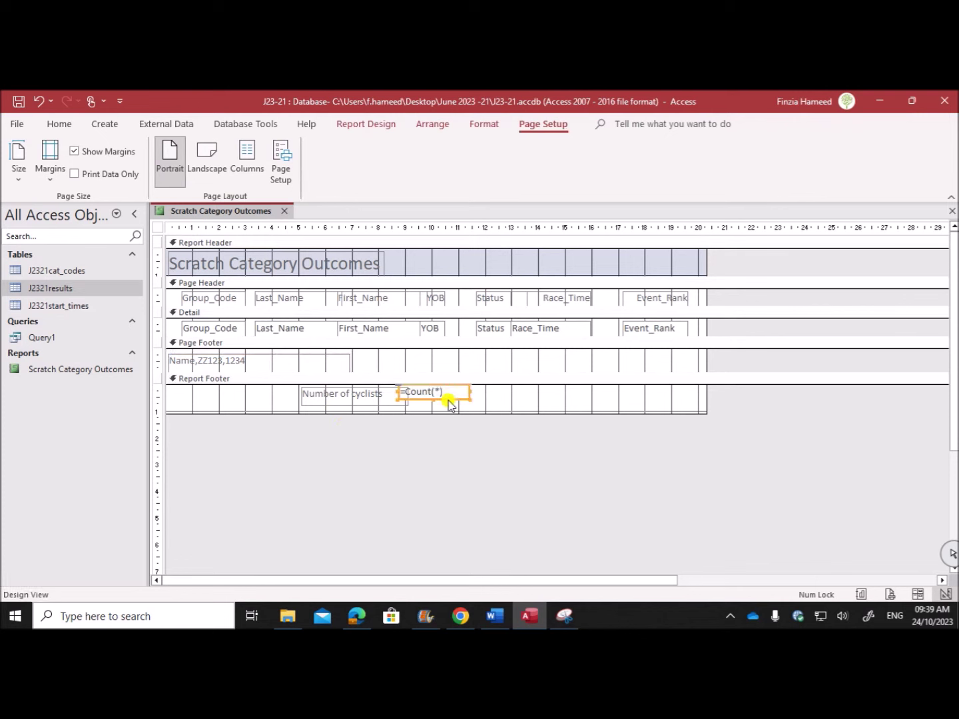
{"action": "left_click_drag", "start_coordinate": [449, 399], "coordinate": [457, 405]}
{"action": "left_click", "coordinate": [605, 510]}
- Capture the report footer's =Count(*) formula with Snipping Tool and paste it under Step 20 evidence in the Word document
{"action": "left_click", "coordinate": [565, 616]}
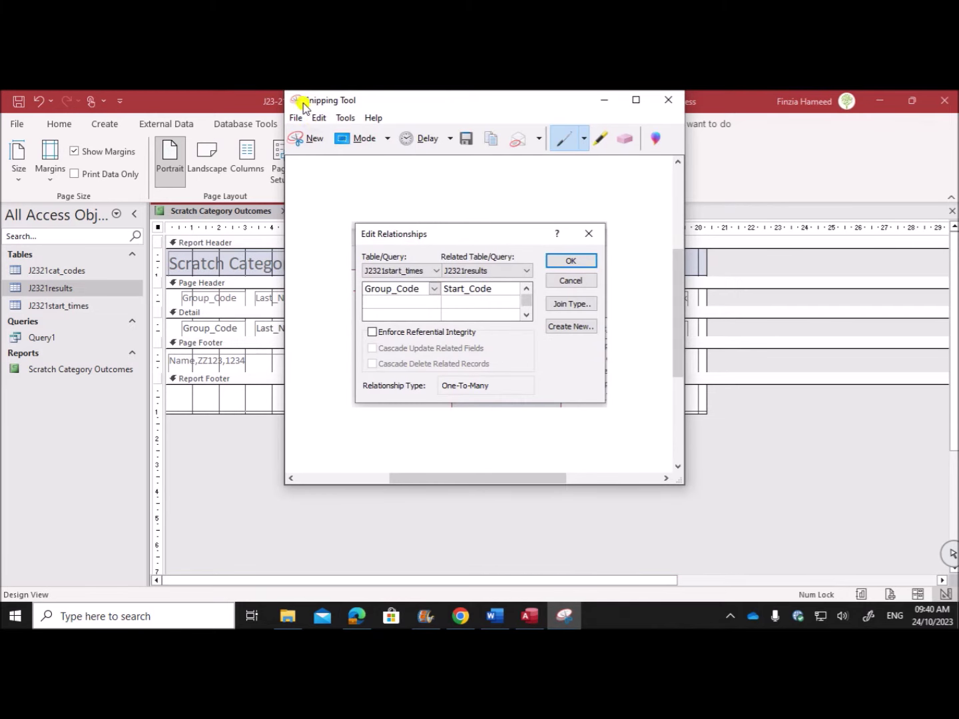
{"action": "left_click", "coordinate": [315, 138]}
{"action": "left_click_drag", "start_coordinate": [293, 377], "coordinate": [494, 421]}
{"action": "left_click", "coordinate": [494, 615]}
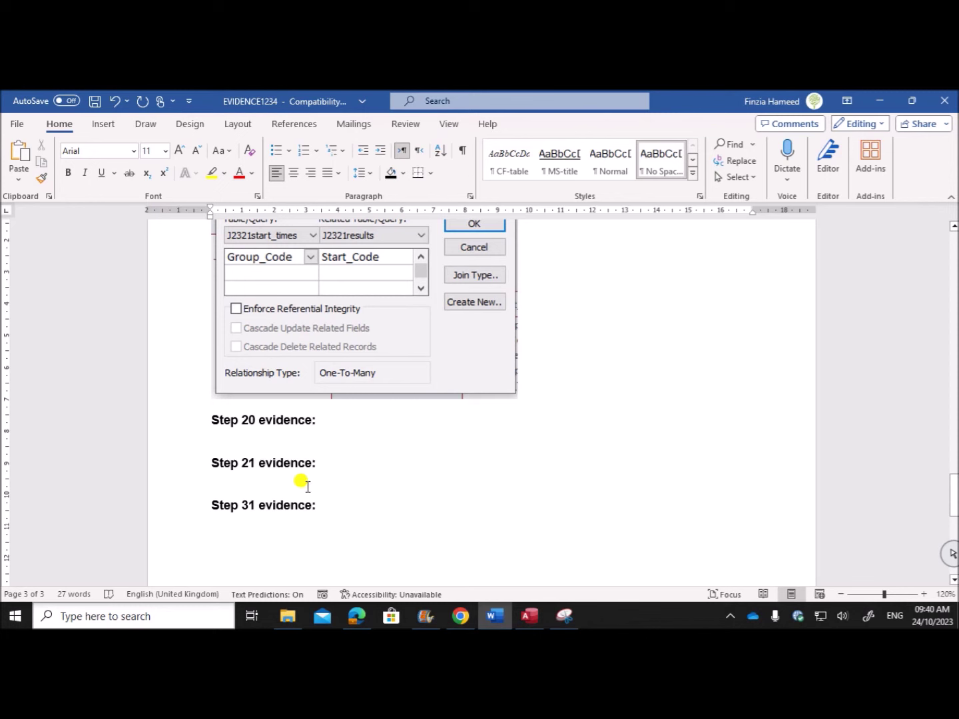
{"action": "left_click", "coordinate": [338, 435]}
{"action": "key", "text": "ctrl+v"}
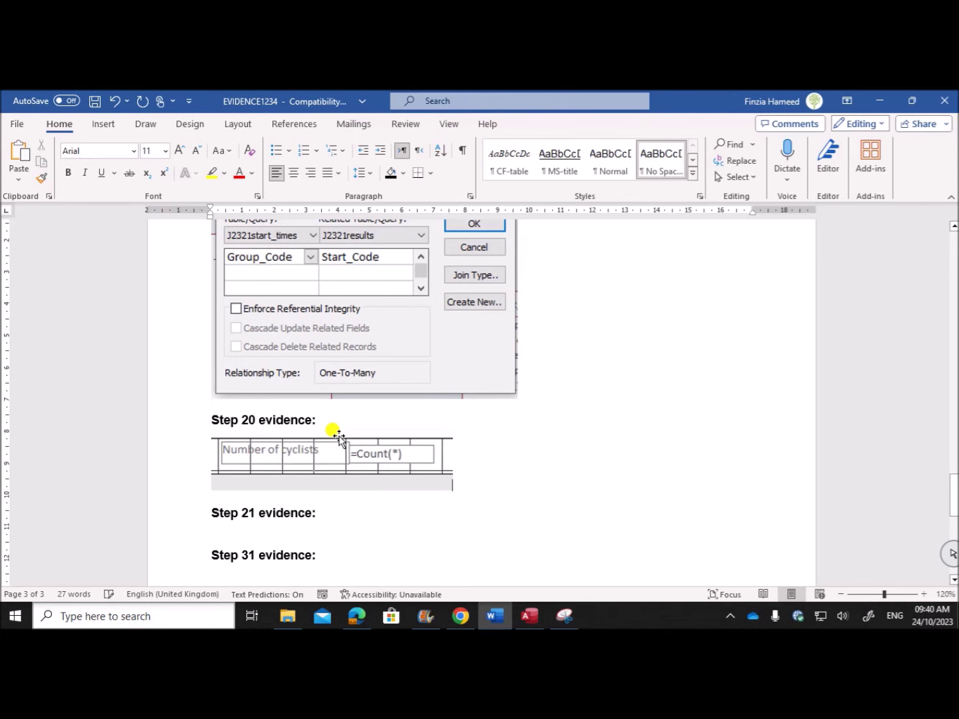
- Return to Access and close the Scratch Category Outcomes report, saving its changes
{"action": "left_click", "coordinate": [530, 615]}
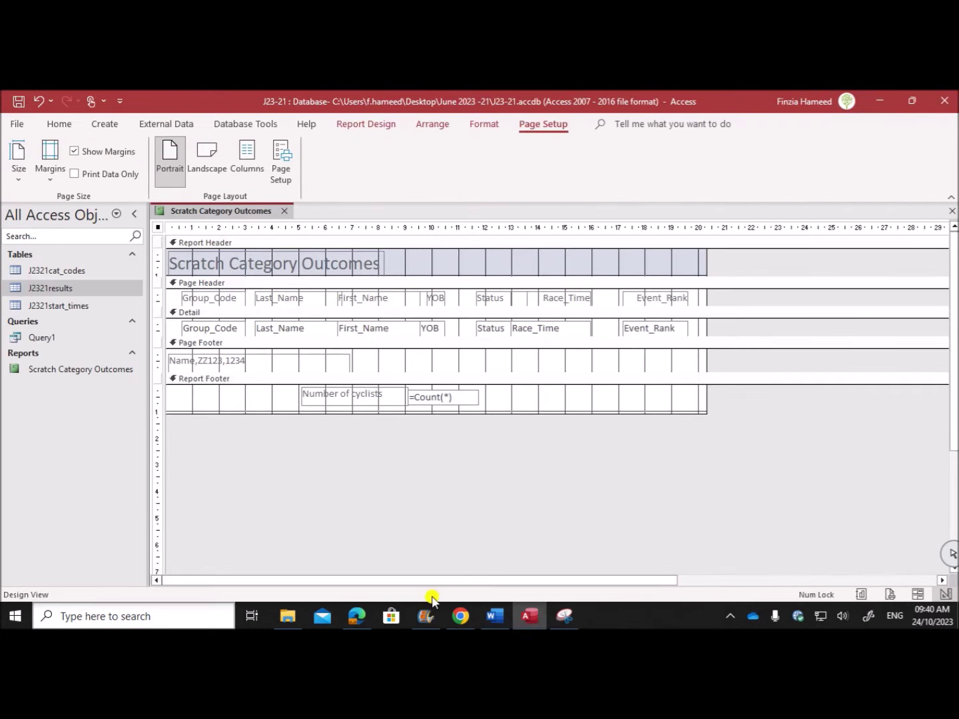
{"action": "left_click", "coordinate": [285, 211]}
{"action": "left_click", "coordinate": [427, 392]}
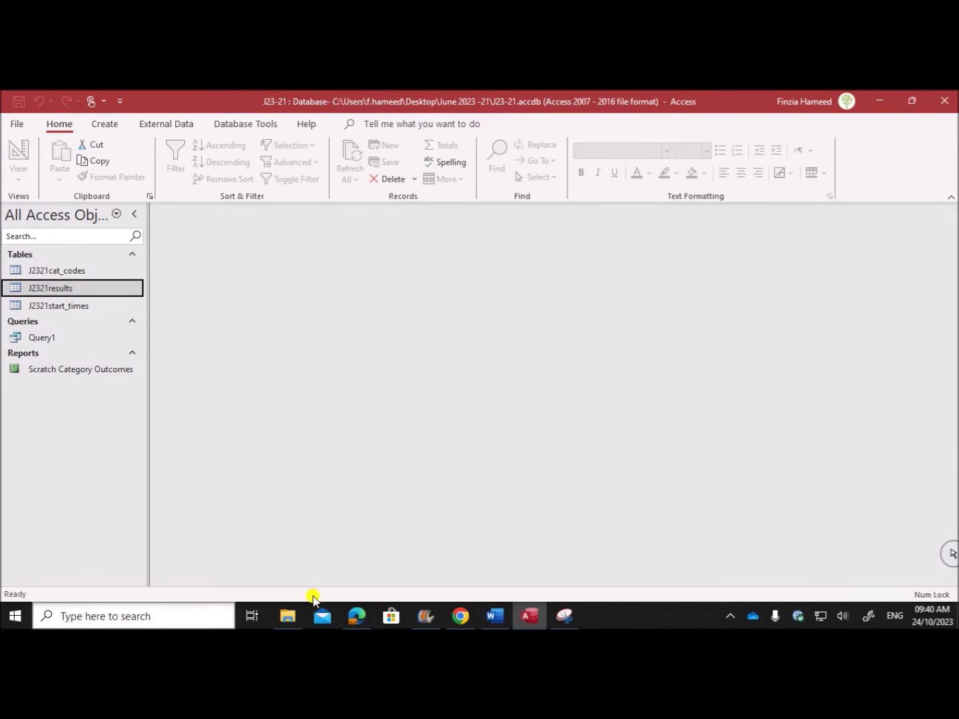
- Switch to the exam paper and highlight question 21's opening line about using the results and cat codes tables
{"action": "left_click", "coordinate": [357, 616]}
{"action": "scroll", "coordinate": [324, 484], "scroll_direction": "down", "scroll_amount": 3}
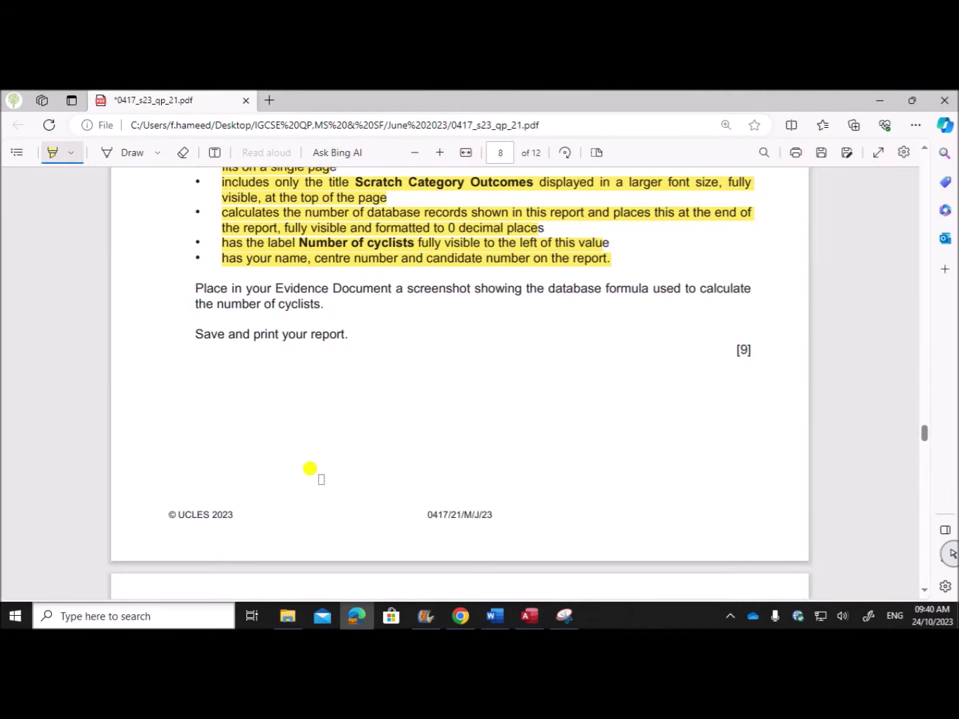
{"action": "scroll", "coordinate": [316, 473], "scroll_direction": "down", "scroll_amount": 5}
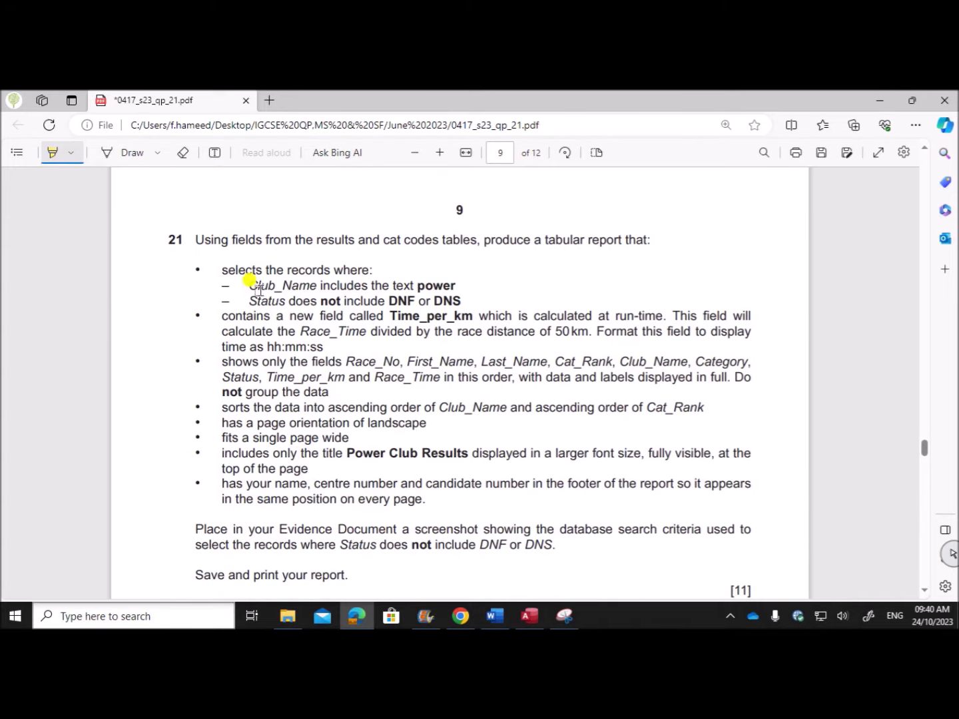
{"action": "left_click_drag", "start_coordinate": [250, 240], "coordinate": [650, 237]}
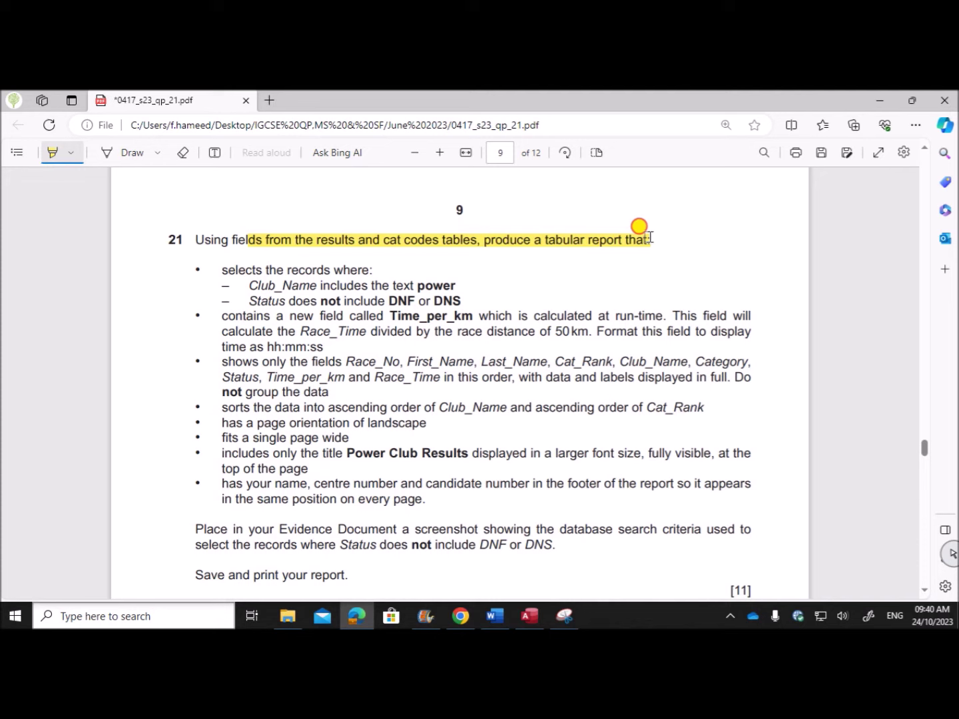
- Create a new query design in Access with the J2321results and J2321cat_codes tables, and lengthen both field lists
{"action": "left_click", "coordinate": [529, 616]}
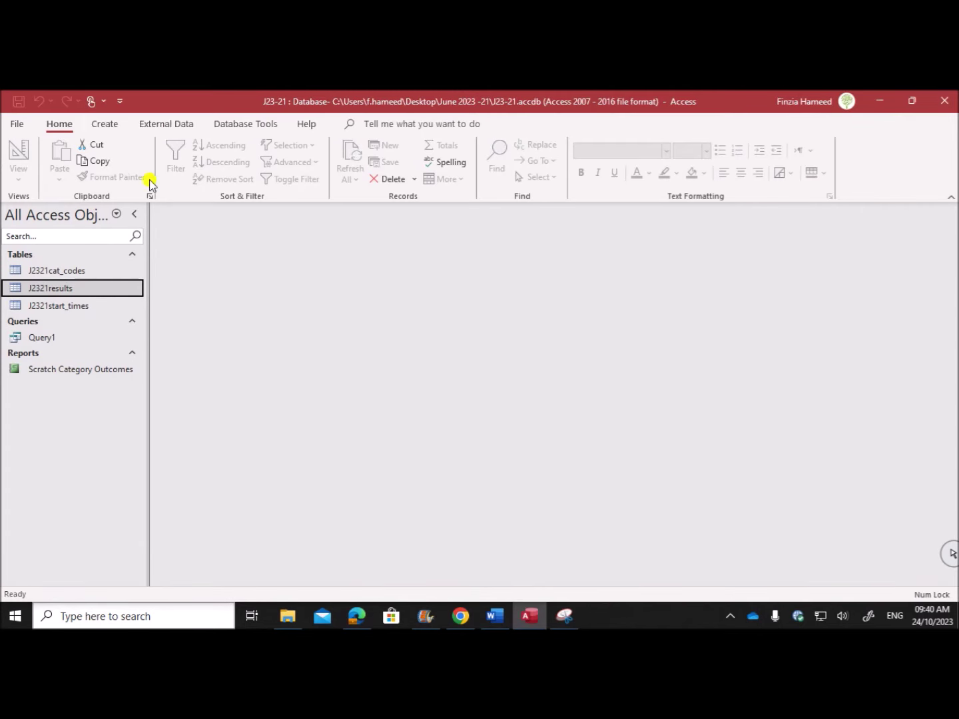
{"action": "left_click", "coordinate": [107, 124]}
{"action": "left_click", "coordinate": [219, 157]}
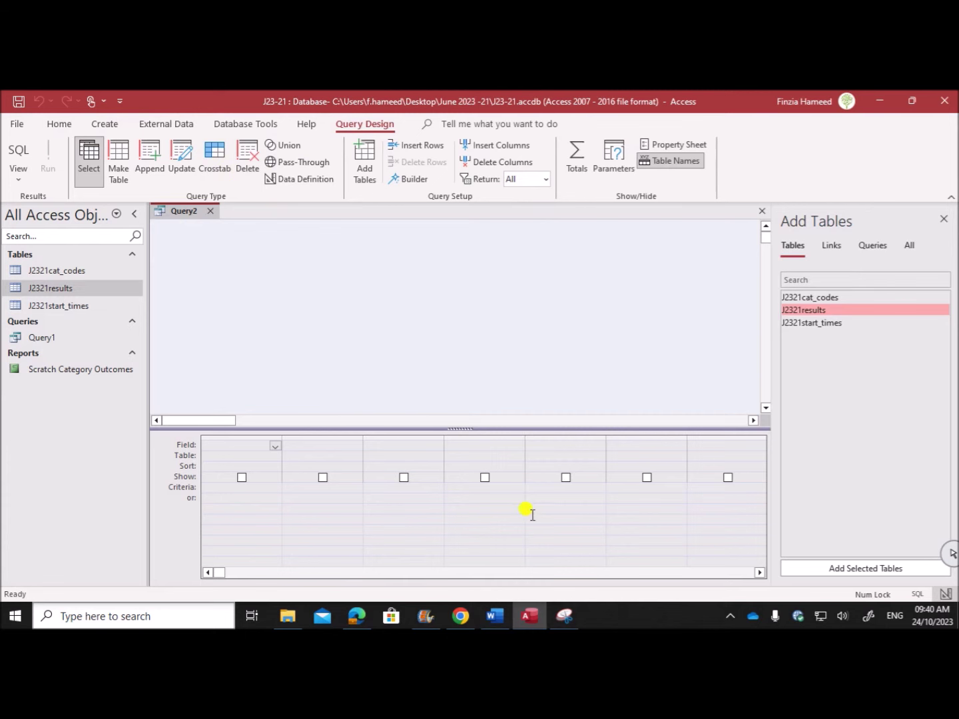
{"action": "left_click", "coordinate": [356, 616]}
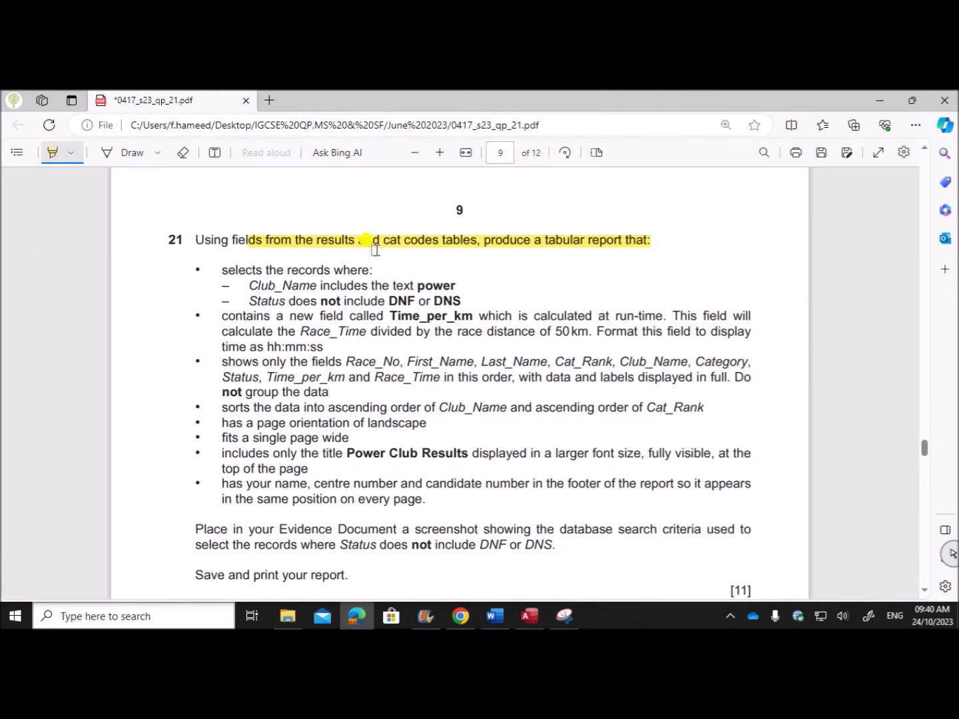
{"action": "left_click", "coordinate": [530, 616]}
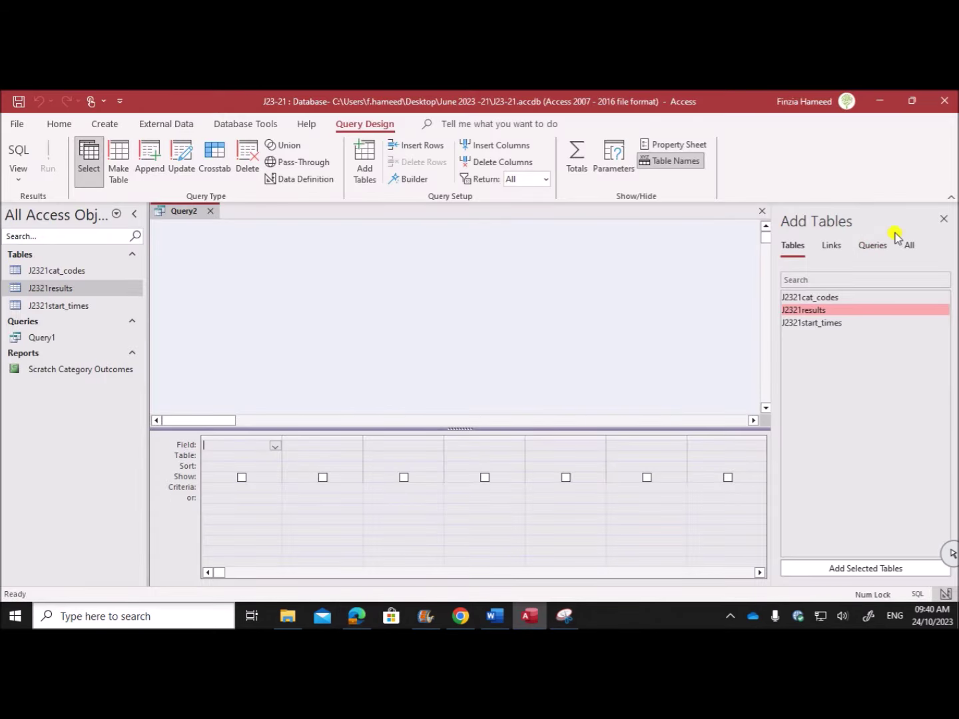
{"action": "double_click", "coordinate": [819, 311]}
{"action": "left_click", "coordinate": [808, 299]}
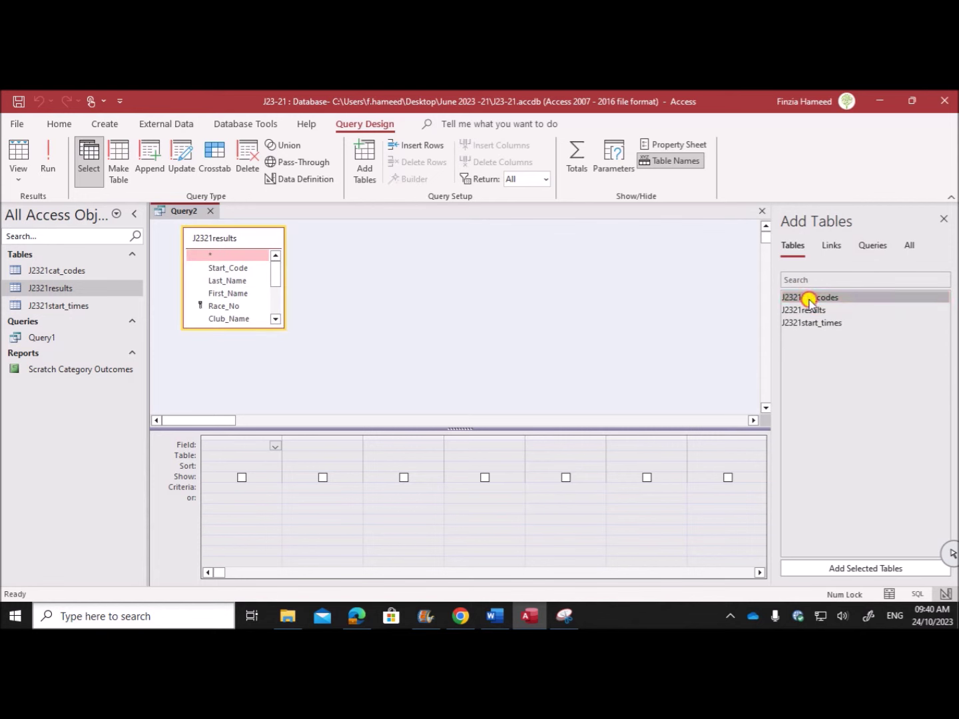
{"action": "double_click", "coordinate": [807, 299]}
{"action": "left_click_drag", "start_coordinate": [249, 326], "coordinate": [250, 410]}
{"action": "left_click_drag", "start_coordinate": [371, 327], "coordinate": [369, 369]}
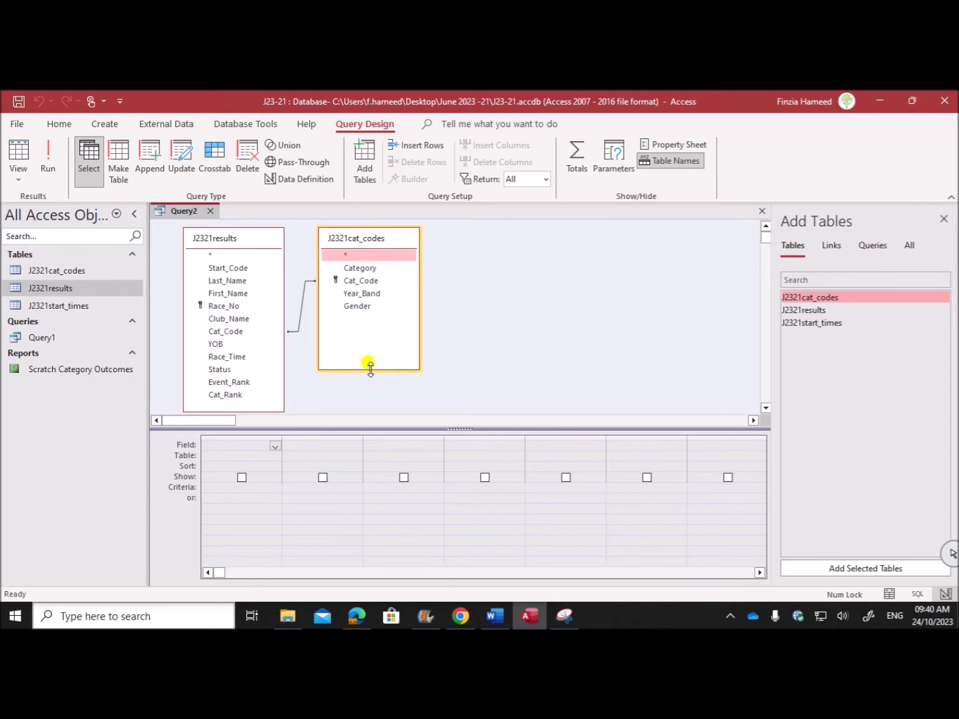
- Highlight question 21's requirement listing the fields to show in the exam paper, and return to Access
{"action": "left_click", "coordinate": [356, 616]}
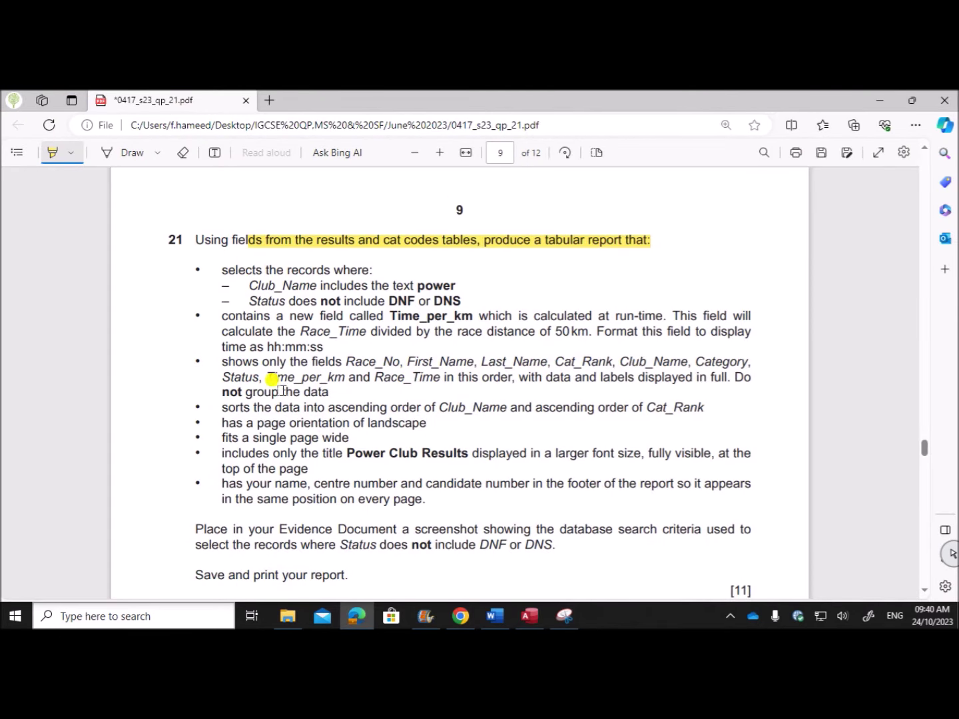
{"action": "mouse_move", "coordinate": [221, 361]}
{"action": "left_mouse_down"}
{"action": "mouse_move", "coordinate": [718, 363]}
{"action": "mouse_move", "coordinate": [739, 377]}
{"action": "mouse_move", "coordinate": [399, 375]}
{"action": "mouse_move", "coordinate": [335, 392]}
{"action": "left_mouse_up"}
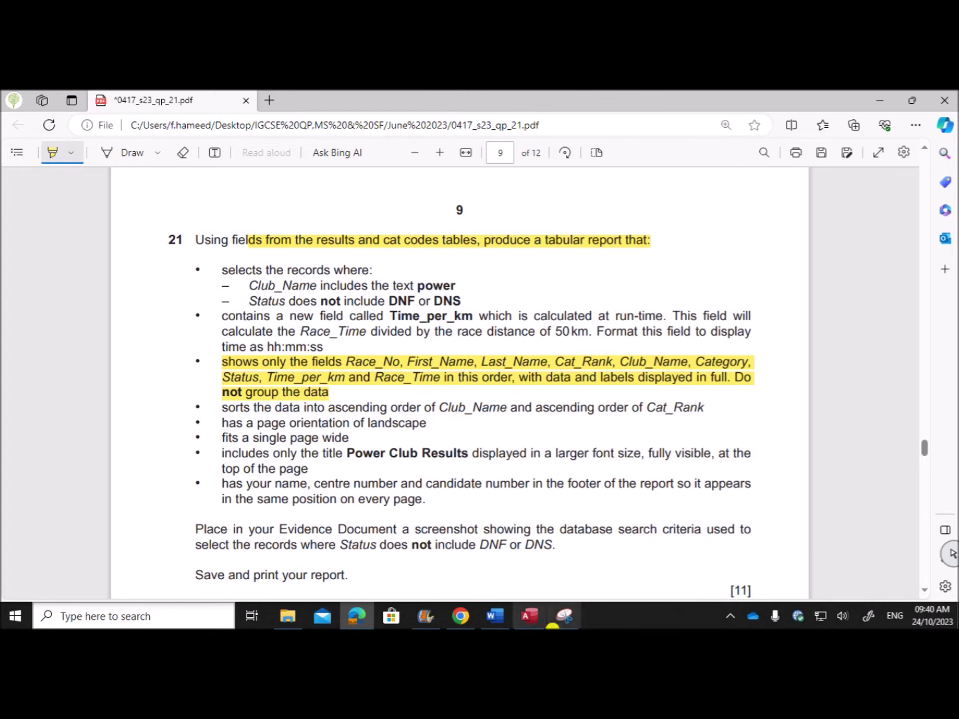
{"action": "left_click", "coordinate": [530, 615]}
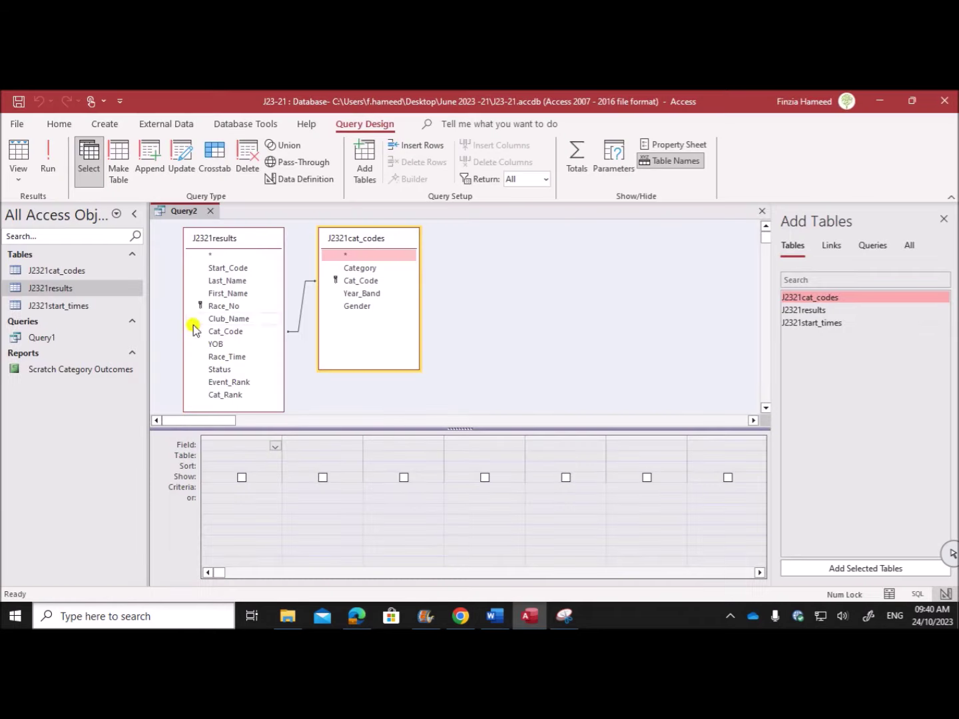
- Add Race_No, First_Name, Last_Name, Cat_Rank and Club_Name from J2321results to the query grid, following the exam paper's field order
{"action": "double_click", "coordinate": [222, 306]}
{"action": "double_click", "coordinate": [226, 295]}
{"action": "double_click", "coordinate": [228, 280]}
{"action": "left_click", "coordinate": [357, 616]}
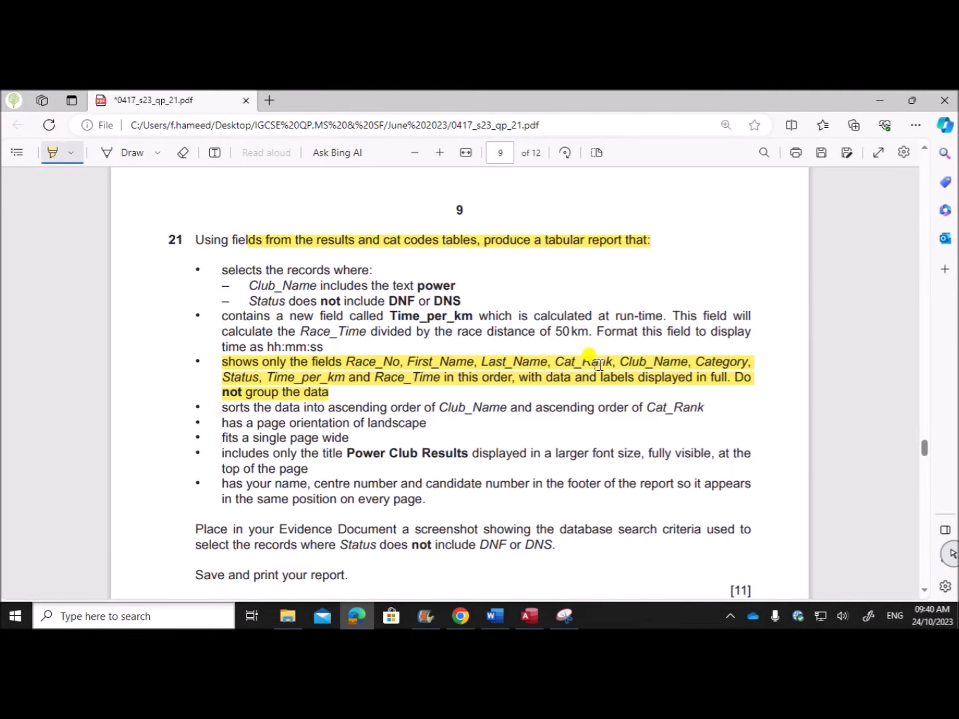
{"action": "left_click", "coordinate": [530, 616]}
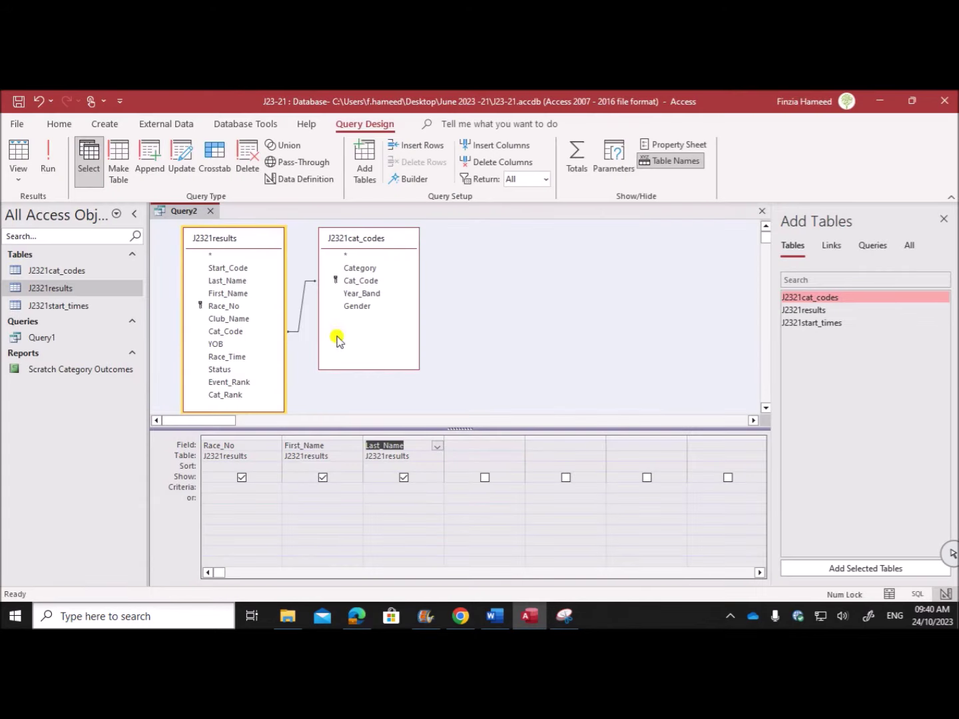
{"action": "double_click", "coordinate": [222, 395]}
{"action": "left_click", "coordinate": [233, 321]}
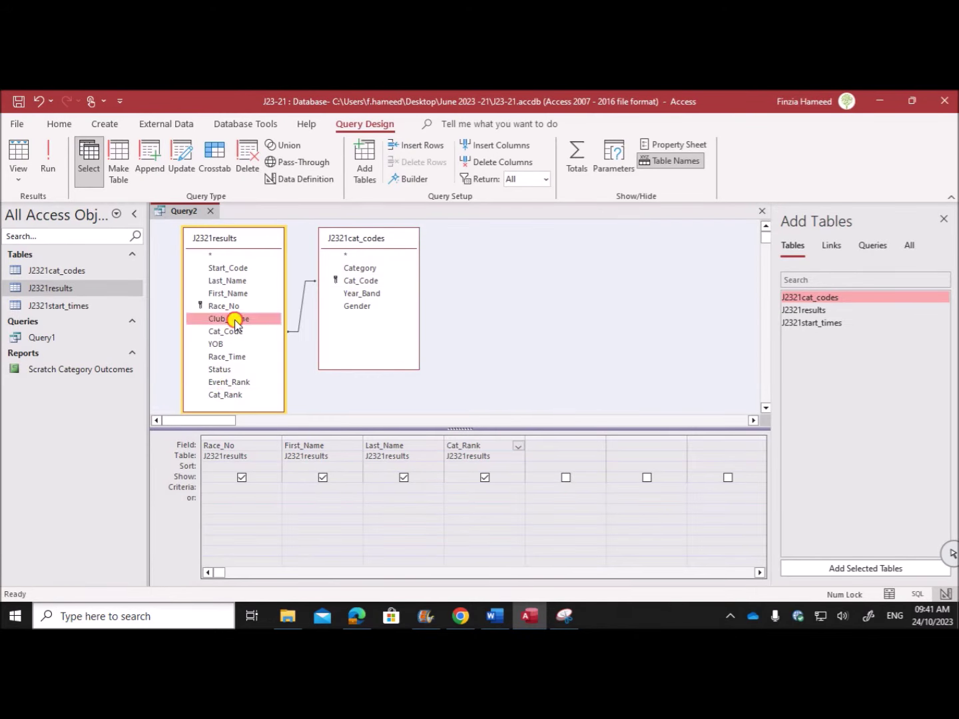
{"action": "double_click", "coordinate": [234, 323]}
- Check the exam paper for the next field and add Category from J2321cat_codes to the query grid
{"action": "left_click", "coordinate": [357, 616]}
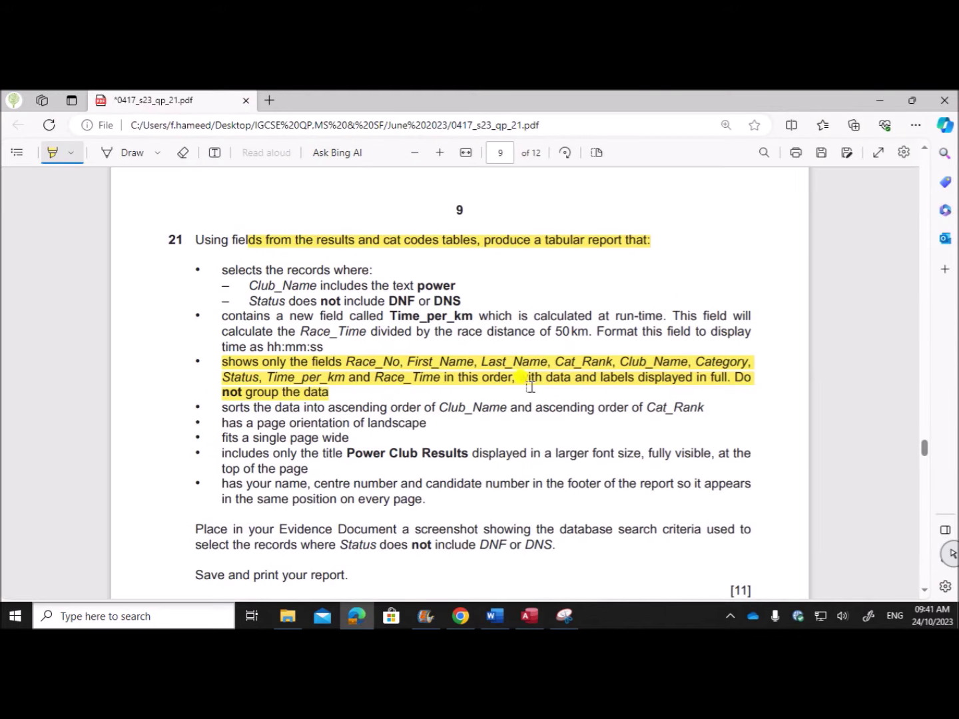
{"action": "mouse_move", "coordinate": [704, 375]}
{"action": "left_mouse_down"}
{"action": "mouse_move", "coordinate": [682, 366]}
{"action": "mouse_move", "coordinate": [740, 367]}
{"action": "left_mouse_up"}
{"action": "left_click", "coordinate": [531, 615]}
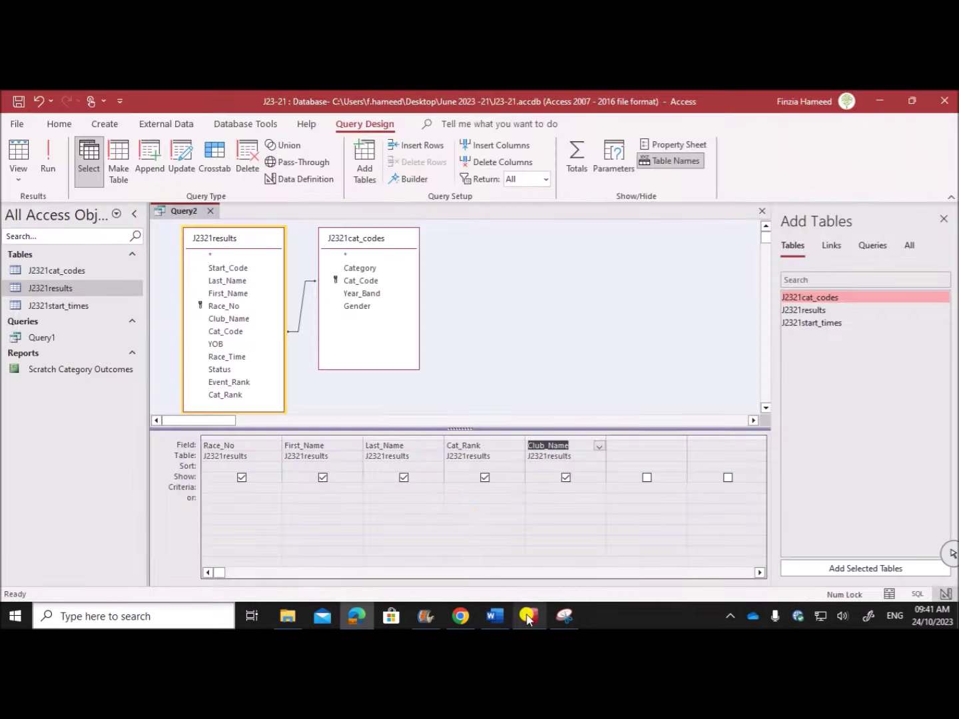
{"action": "double_click", "coordinate": [350, 268]}
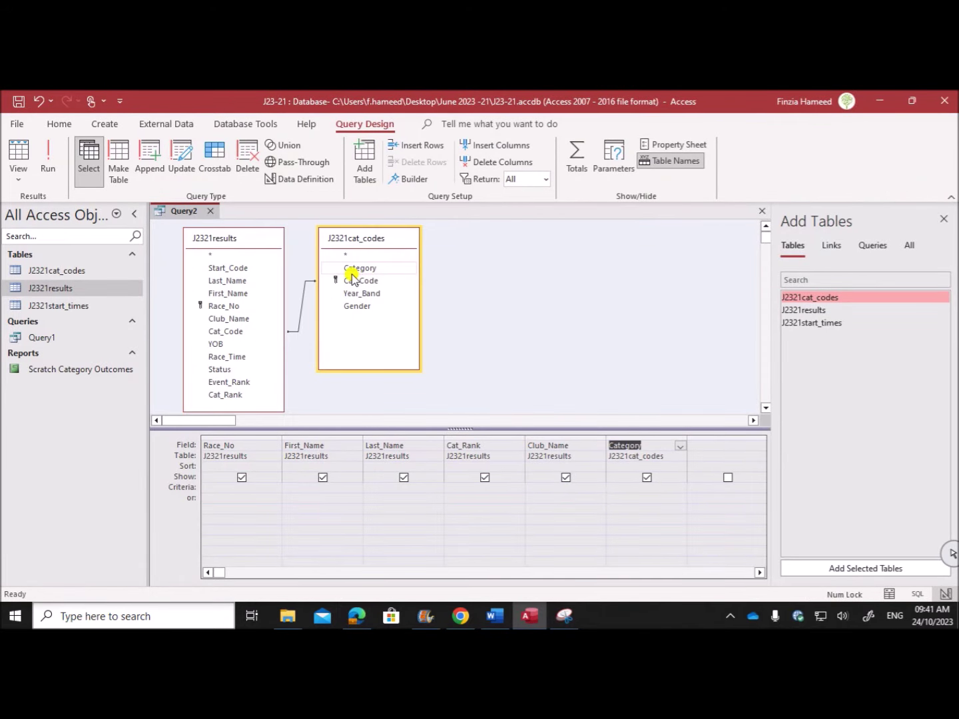
- Add Status from J2321results to the query grid and check the exam paper for the next field
{"action": "double_click", "coordinate": [220, 368]}
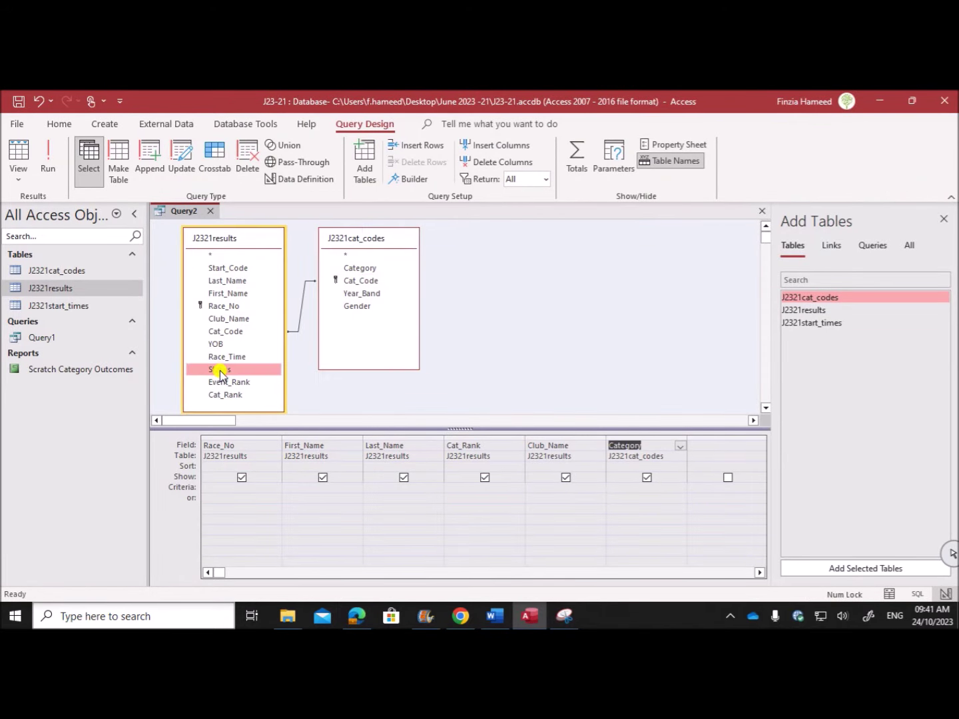
{"action": "left_click", "coordinate": [356, 614]}
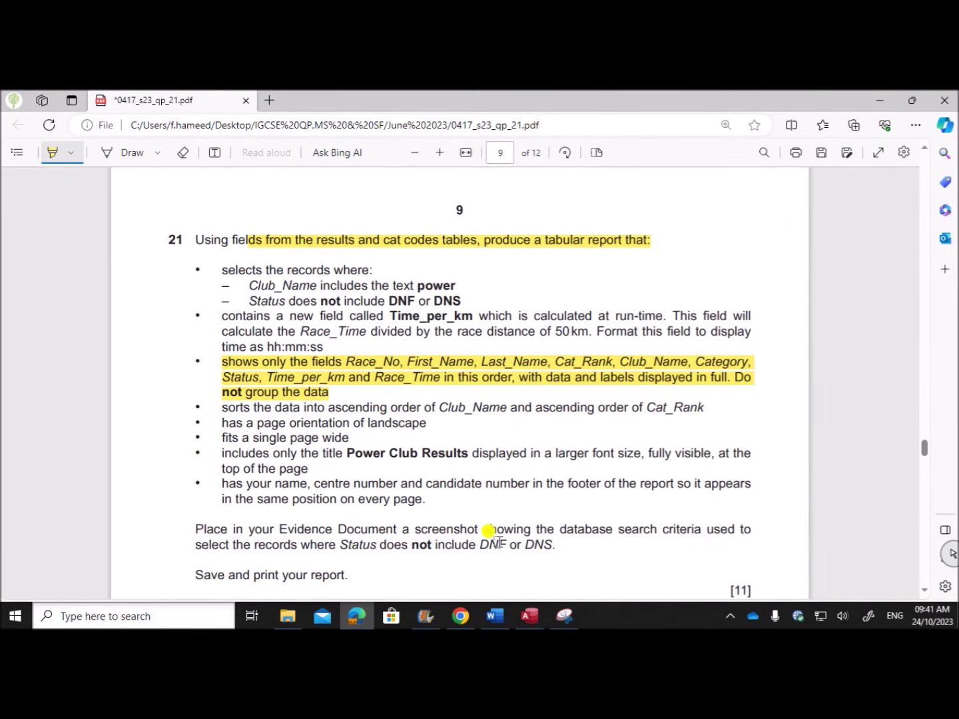
{"action": "left_click", "coordinate": [529, 616]}
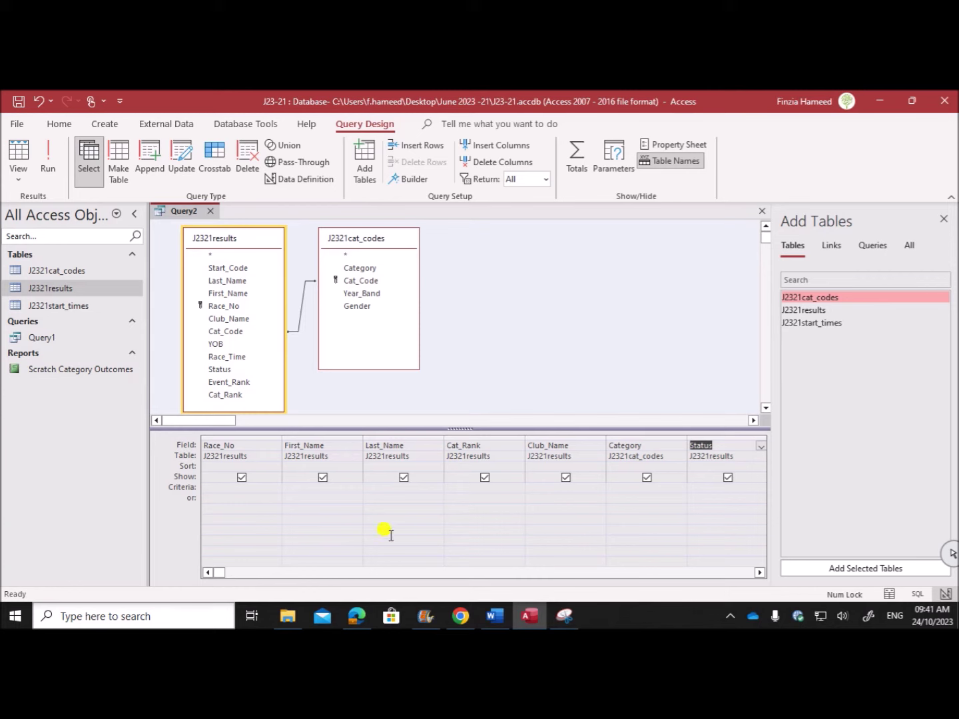
- Highlight question 21's requirement for a run-time calculated field called Time_per_km in the exam paper, and return to Access
{"action": "left_click", "coordinate": [356, 616]}
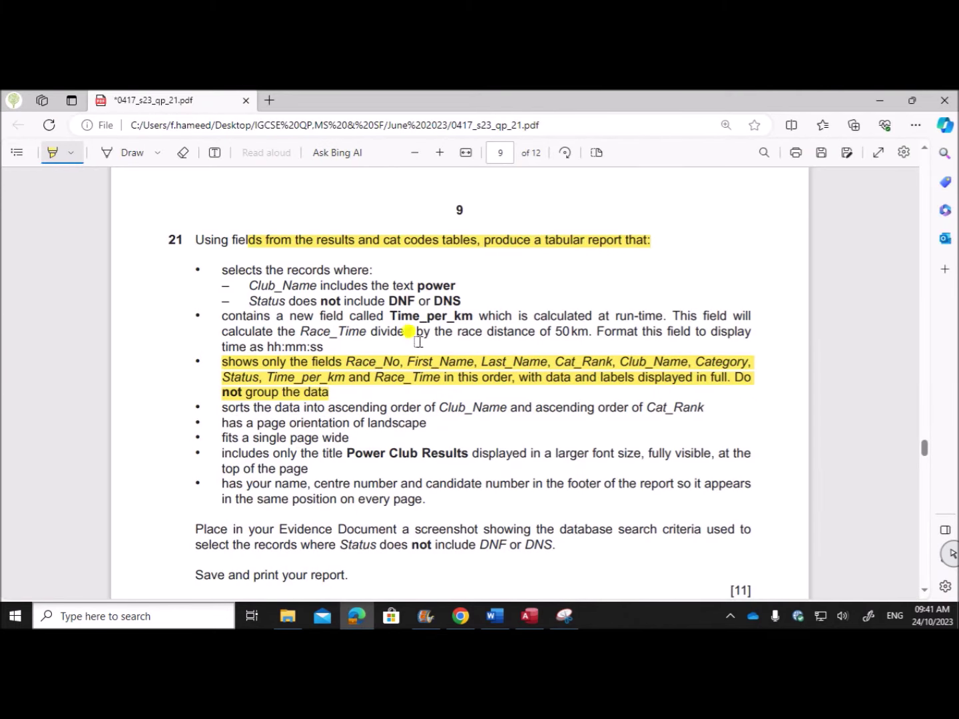
{"action": "left_click_drag", "start_coordinate": [223, 316], "coordinate": [666, 315]}
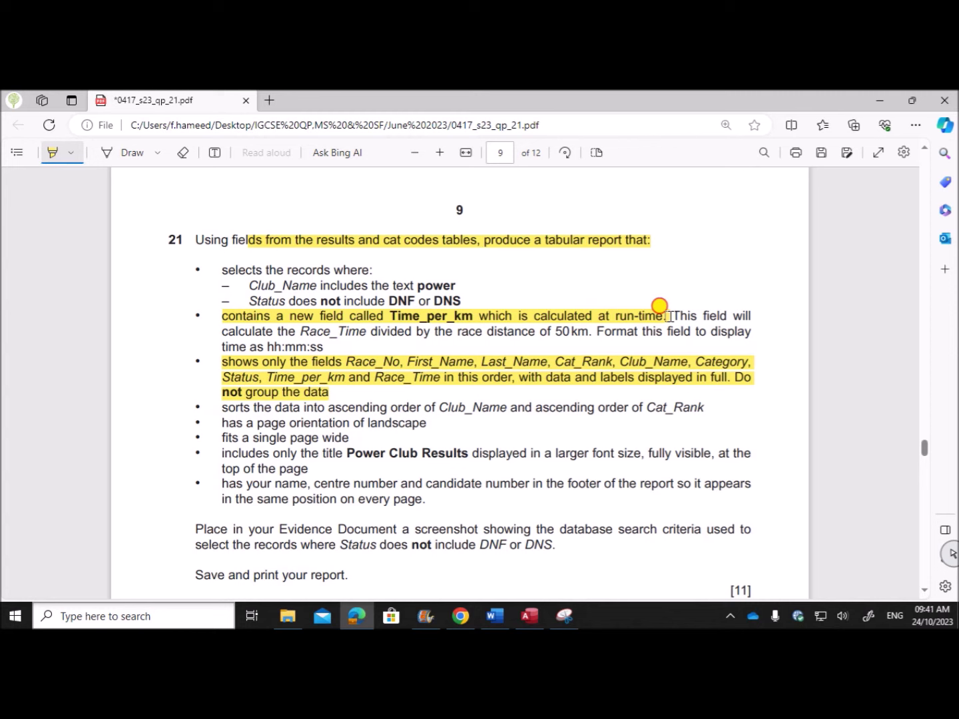
{"action": "left_click_drag", "start_coordinate": [669, 316], "coordinate": [669, 315]}
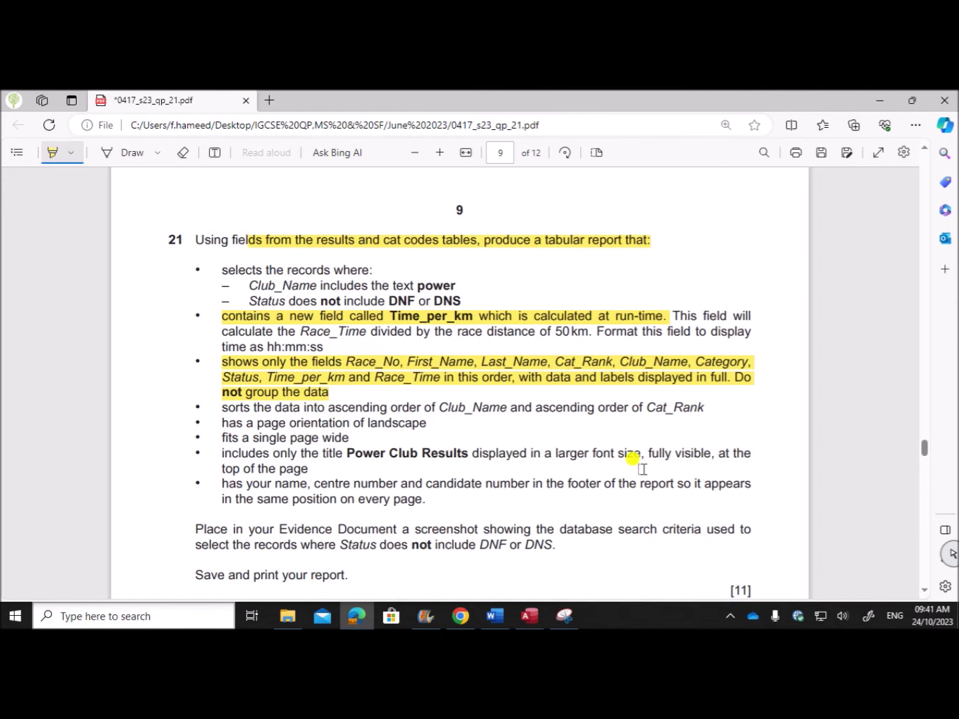
{"action": "left_click", "coordinate": [541, 619]}
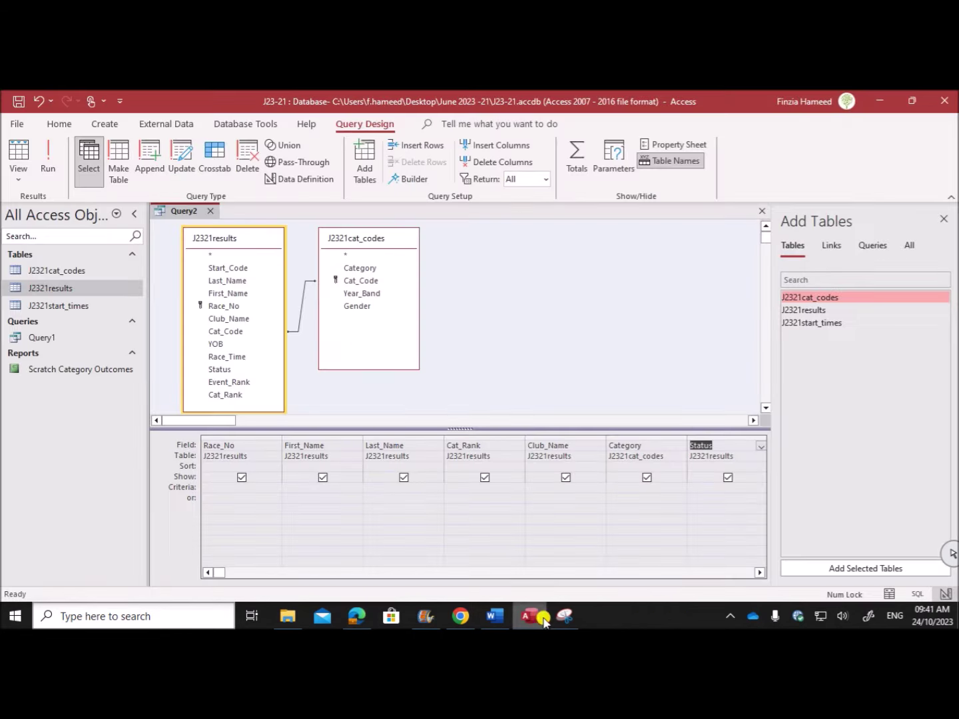
- Enter Time_per_km: as a new field name in the empty column after Status, and widen that column
{"action": "left_click", "coordinate": [760, 573]}
{"action": "left_click", "coordinate": [760, 573]}
{"action": "left_click", "coordinate": [544, 446]}
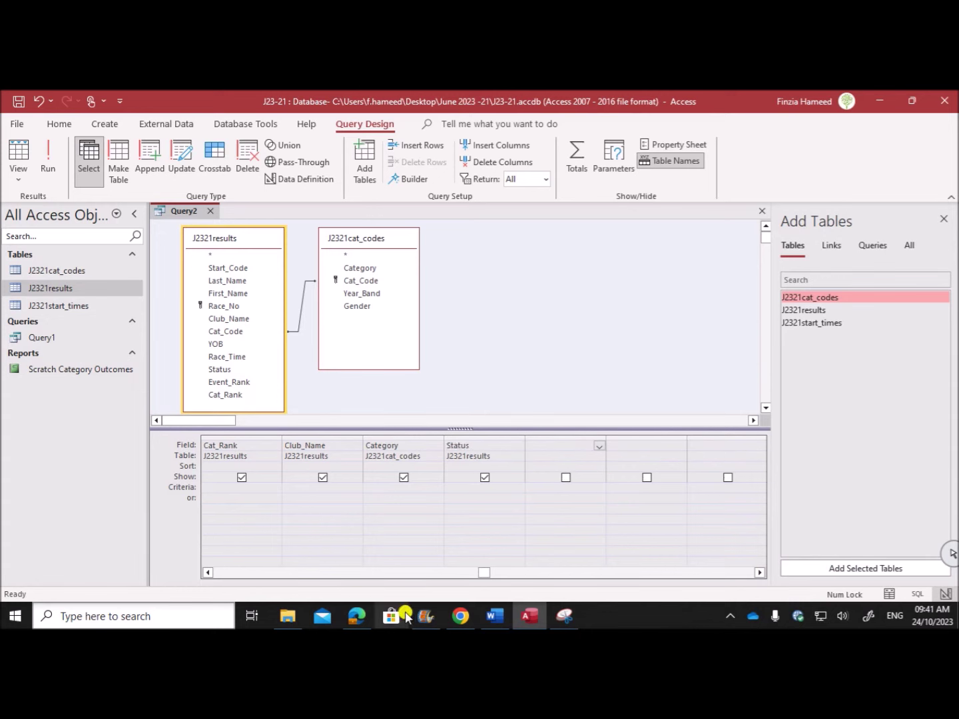
{"action": "left_click", "coordinate": [360, 616]}
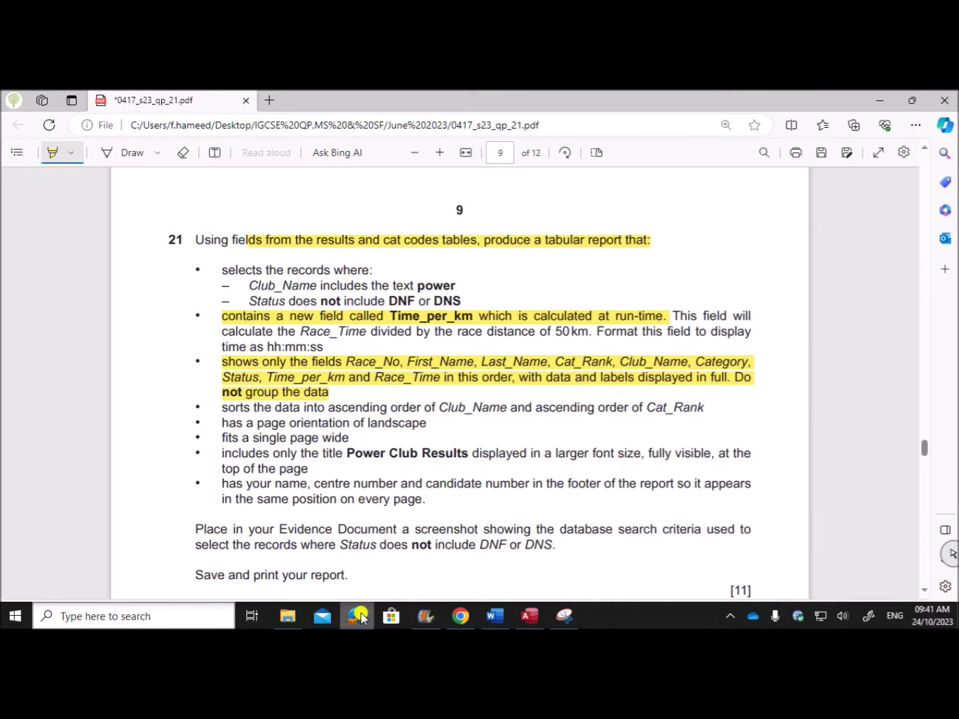
{"action": "left_click", "coordinate": [530, 616]}
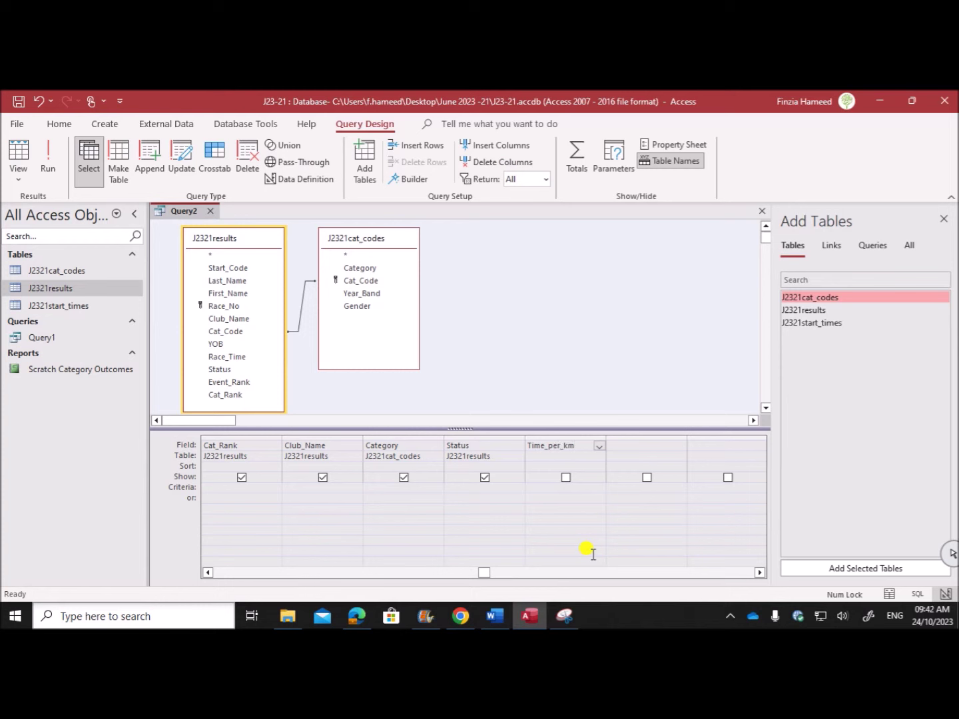
{"action": "left_click_drag", "start_coordinate": [607, 438], "coordinate": [698, 434]}
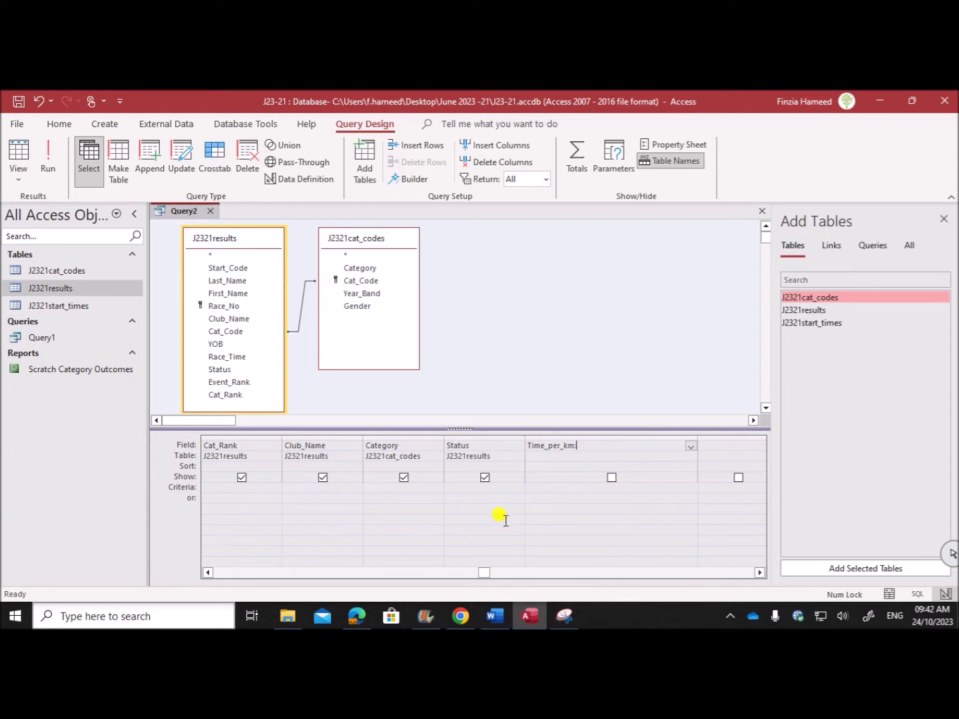
- Highlight the Race_Time divided by 50 km calculation in the exam paper, and complete the Access field as Time_per_km:Race_Time/50
{"action": "left_click", "coordinate": [362, 619]}
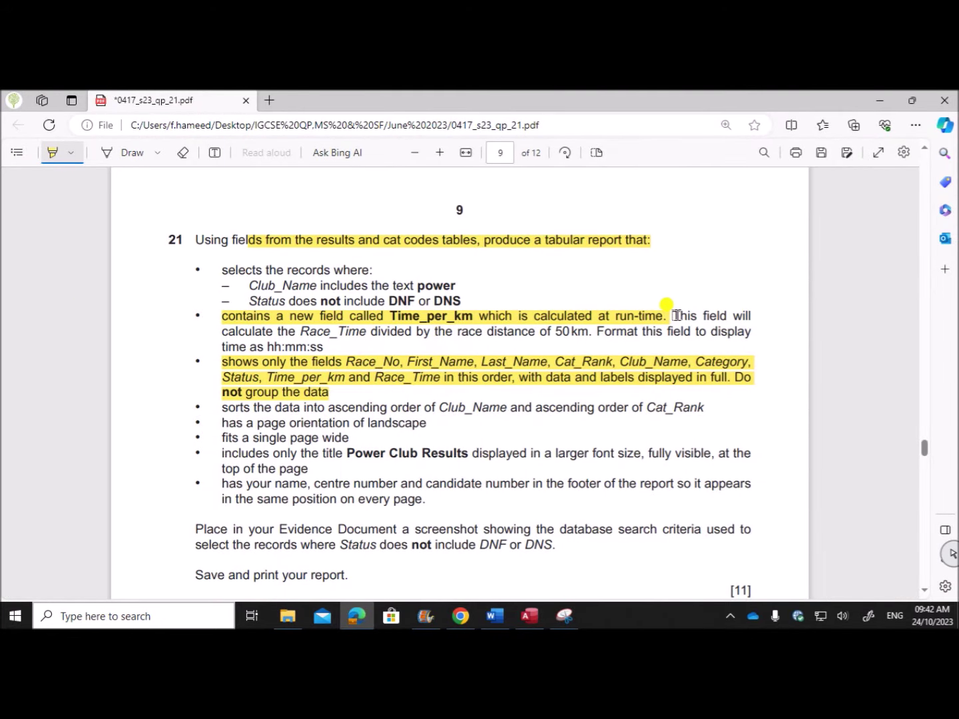
{"action": "left_click_drag", "start_coordinate": [300, 332], "coordinate": [589, 333]}
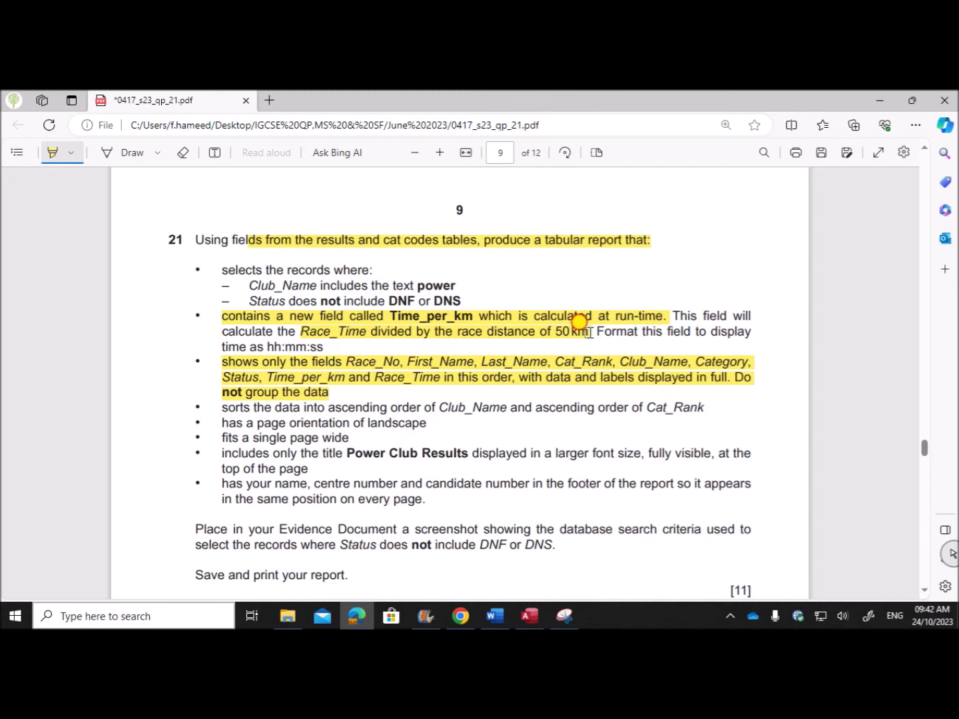
{"action": "left_click", "coordinate": [529, 616]}
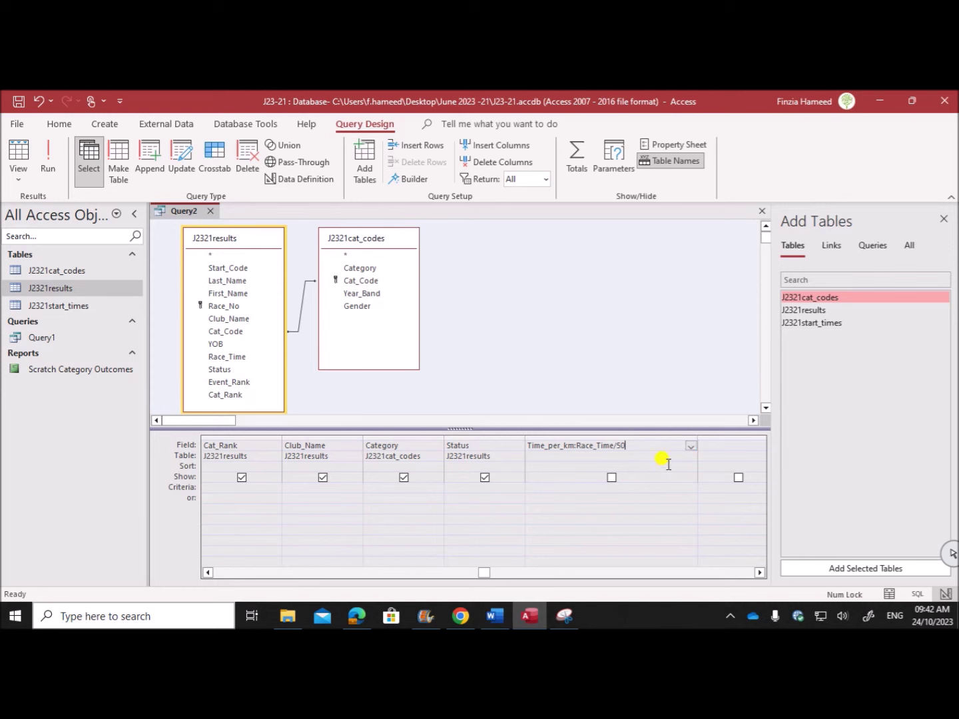
- Commit the Time_per_km expression, check that Race_Time is treated as a field, and run the query
{"action": "left_click_drag", "start_coordinate": [634, 442], "coordinate": [517, 443]}
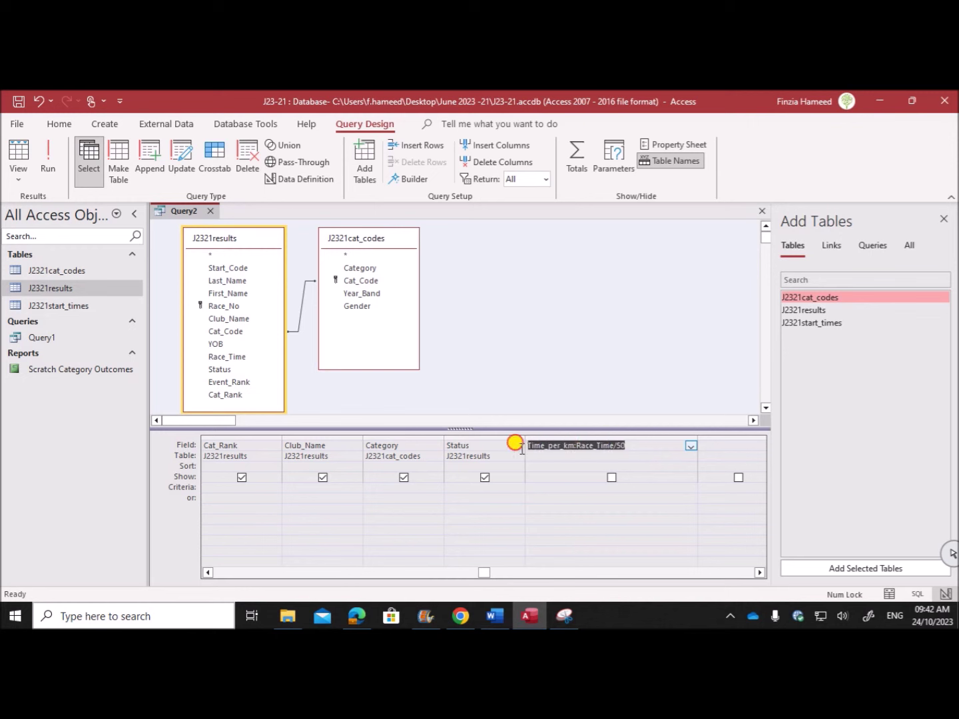
{"action": "left_click", "coordinate": [653, 465]}
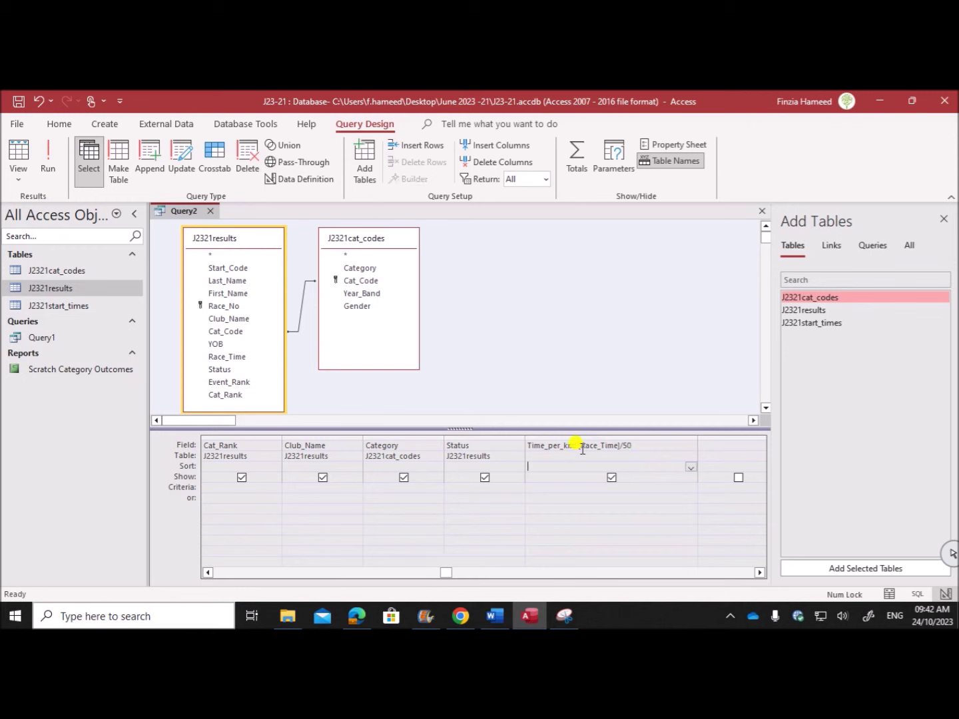
{"action": "left_click_drag", "start_coordinate": [580, 447], "coordinate": [634, 448]}
{"action": "left_click", "coordinate": [627, 459]}
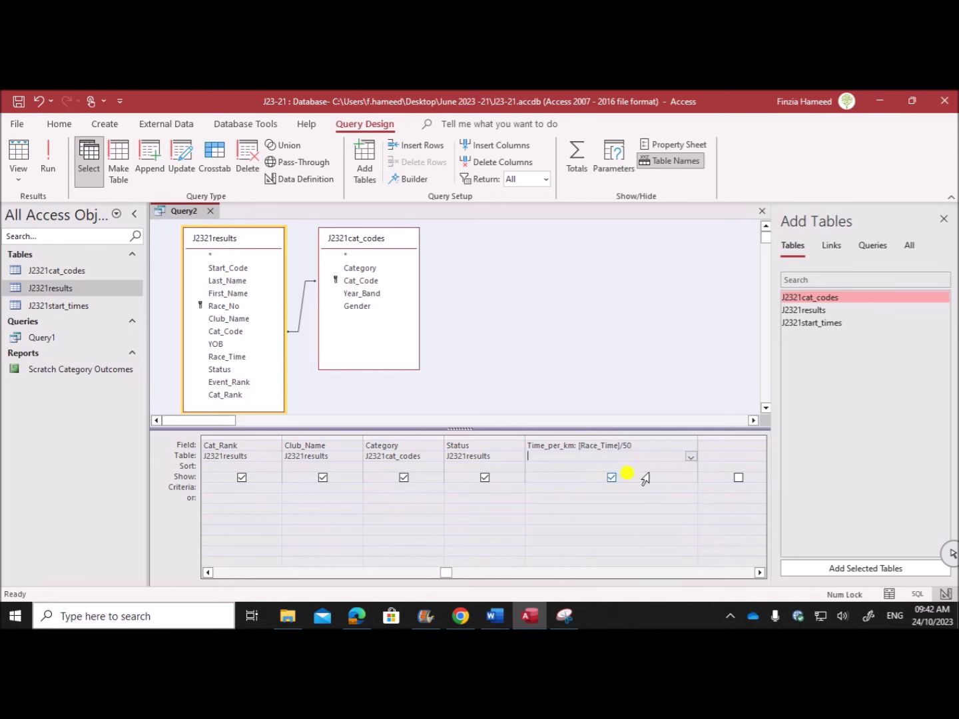
{"action": "left_click", "coordinate": [51, 168]}
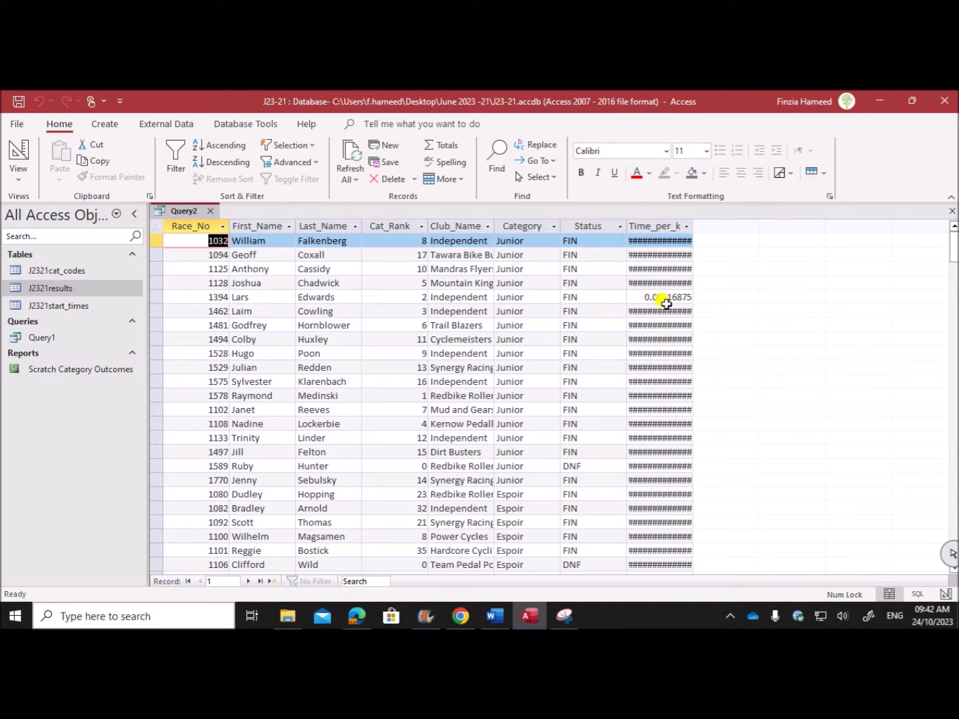
- Highlight question 21's hh:mm:ss time format requirement in the exam paper, and reopen the Access query in design view
{"action": "left_click", "coordinate": [357, 616]}
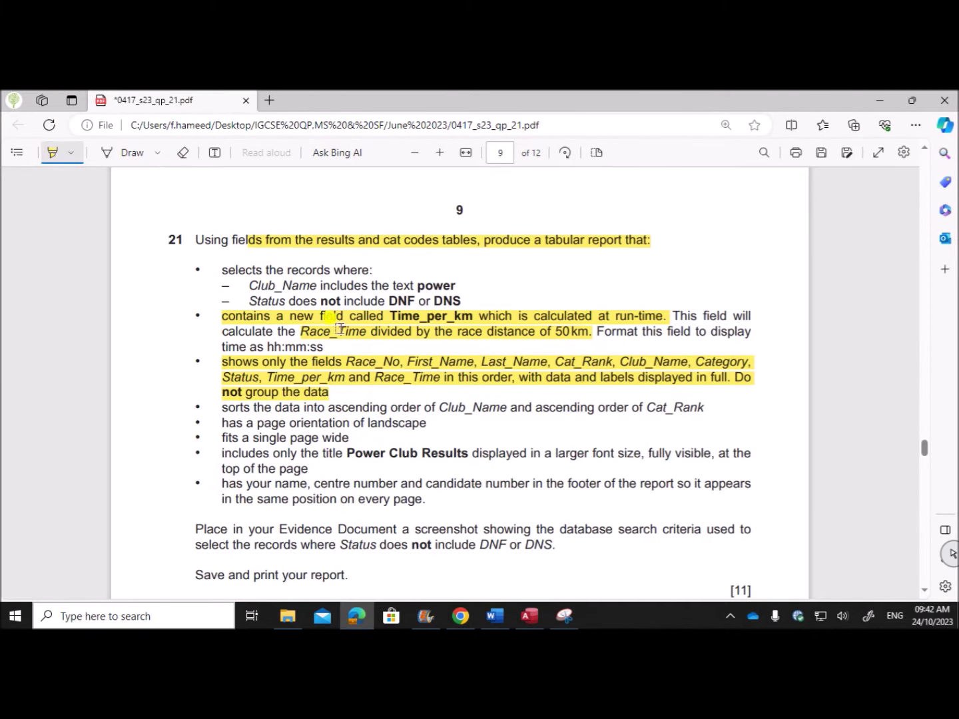
{"action": "left_click_drag", "start_coordinate": [222, 347], "coordinate": [332, 346]}
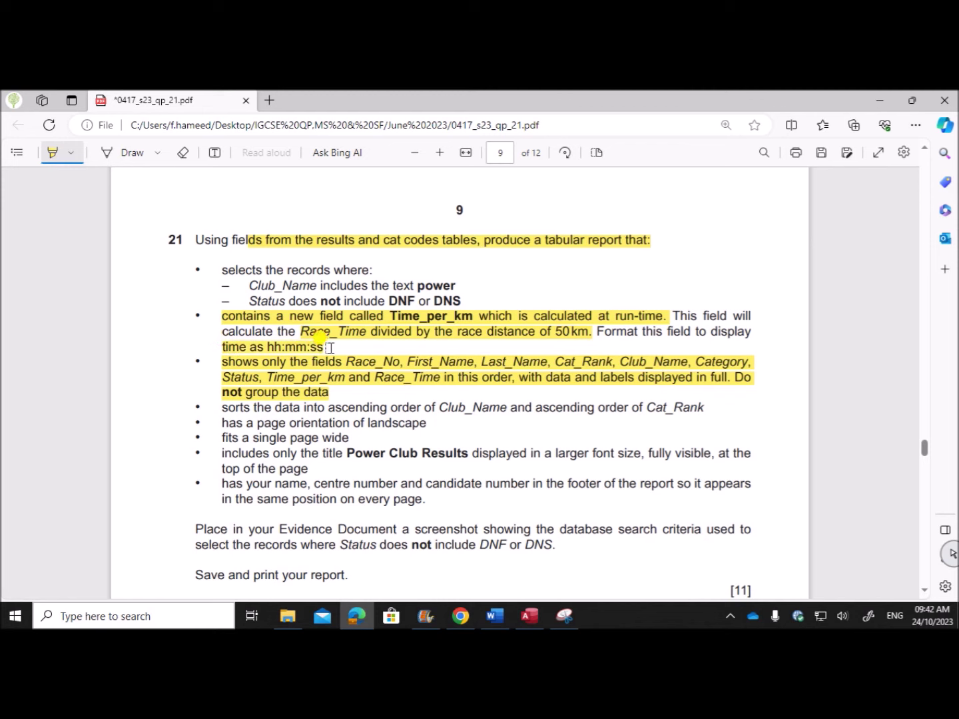
{"action": "left_click", "coordinate": [530, 616]}
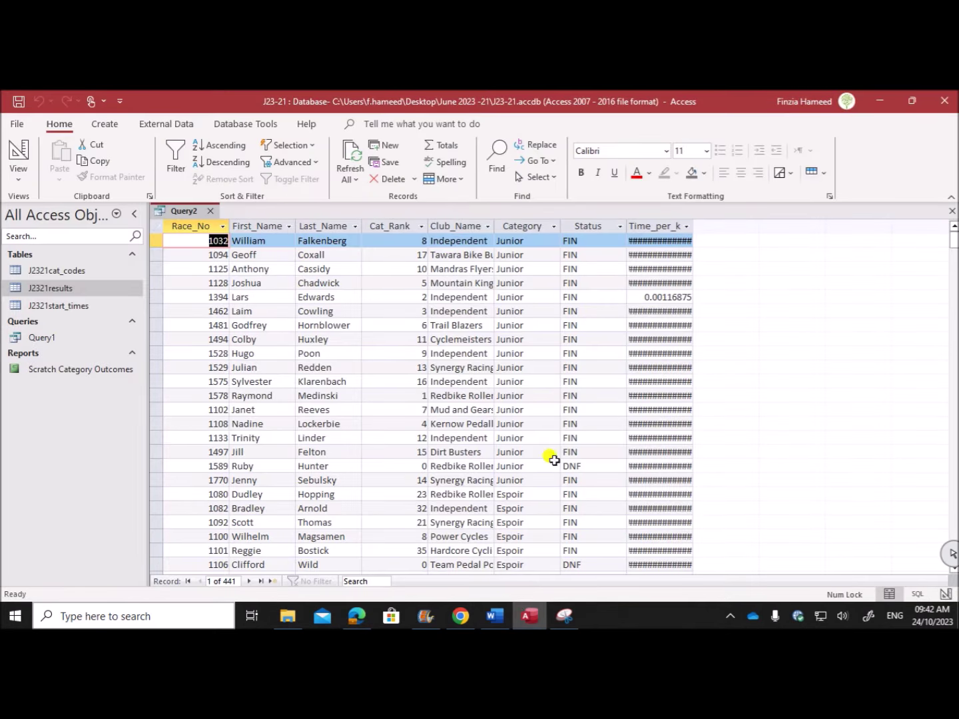
{"action": "right_click", "coordinate": [177, 211]}
{"action": "left_click", "coordinate": [228, 279]}
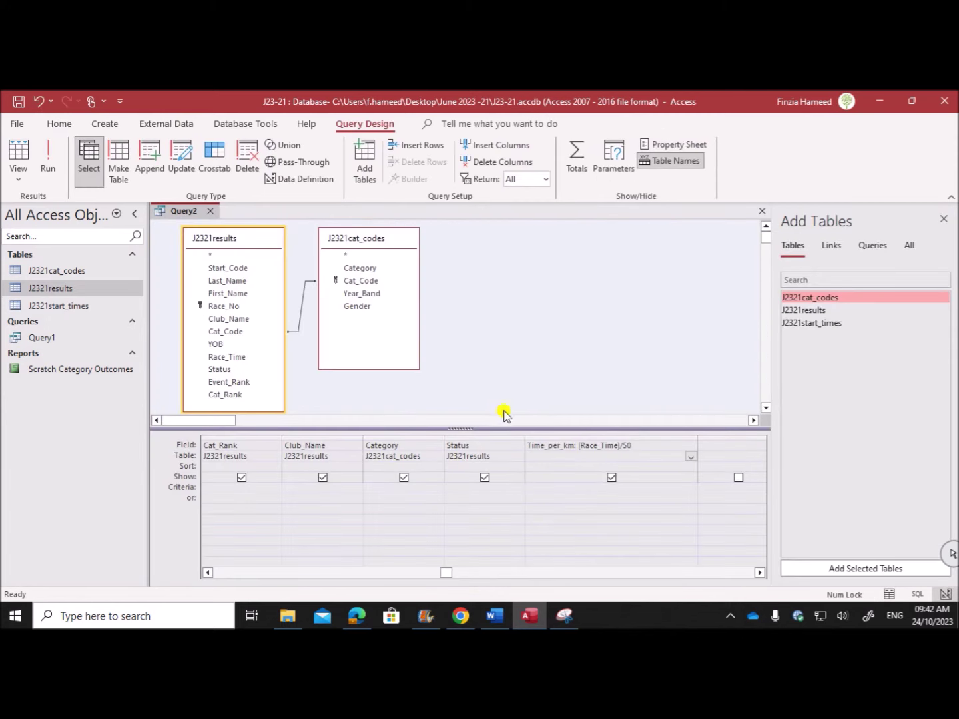
- Set the Time_per_km field's format to Long Time, and run the query to check the times
{"action": "left_click", "coordinate": [537, 448]}
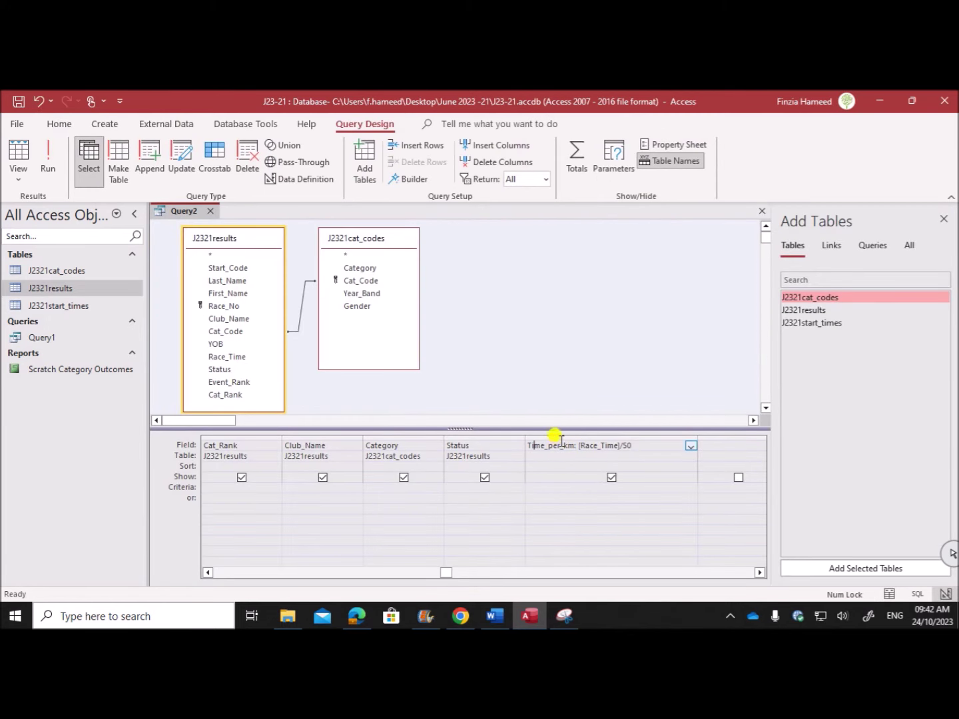
{"action": "left_click", "coordinate": [670, 145]}
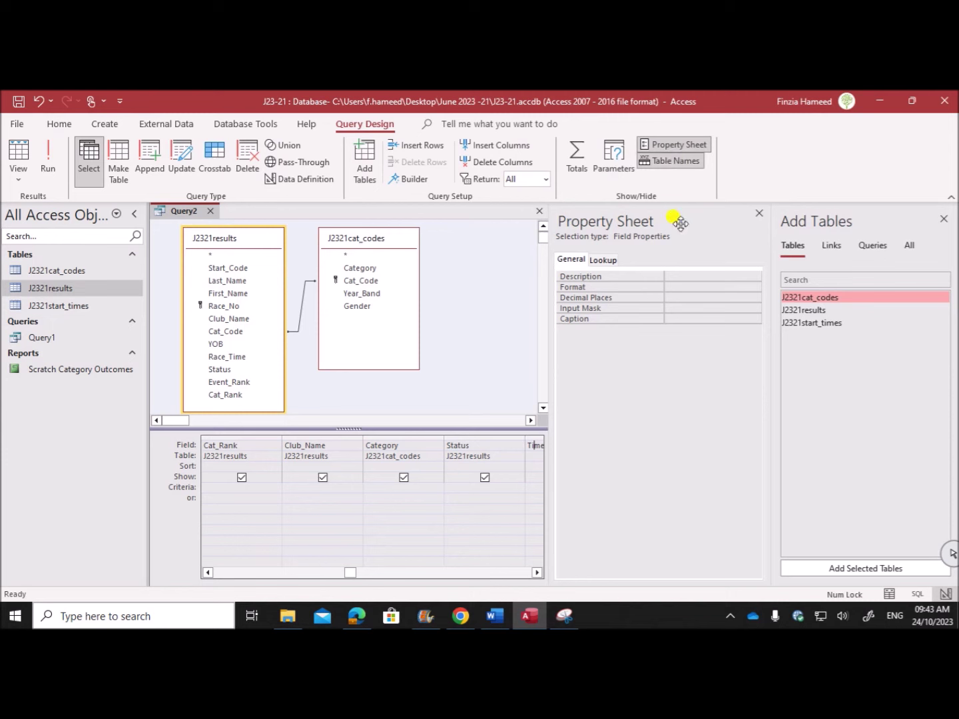
{"action": "left_click", "coordinate": [693, 287]}
{"action": "left_click", "coordinate": [751, 287]}
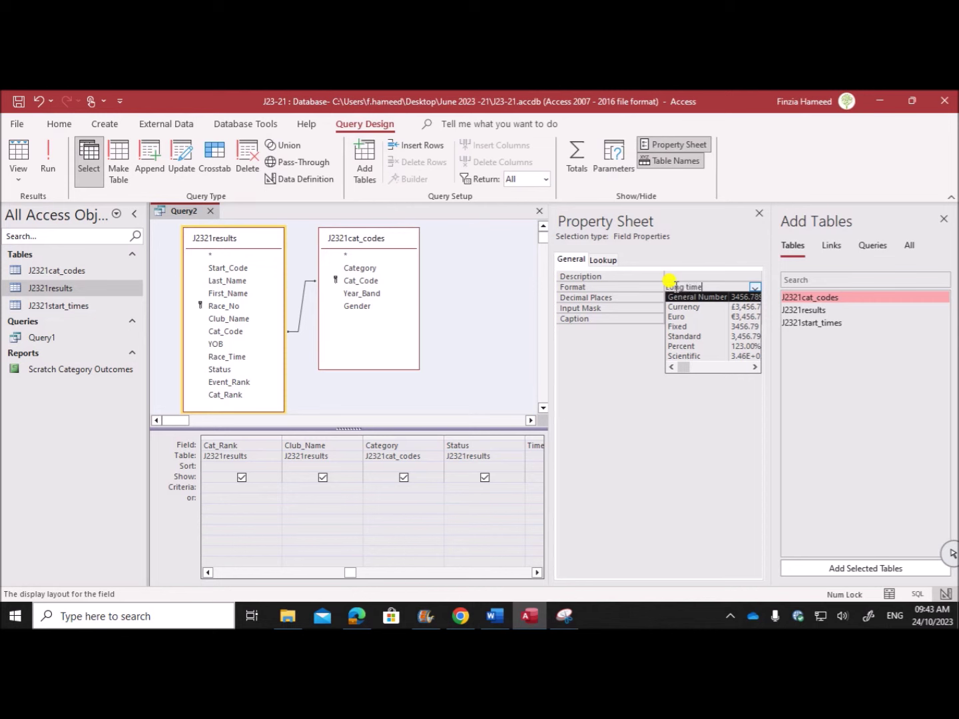
{"action": "key", "text": "Return"}
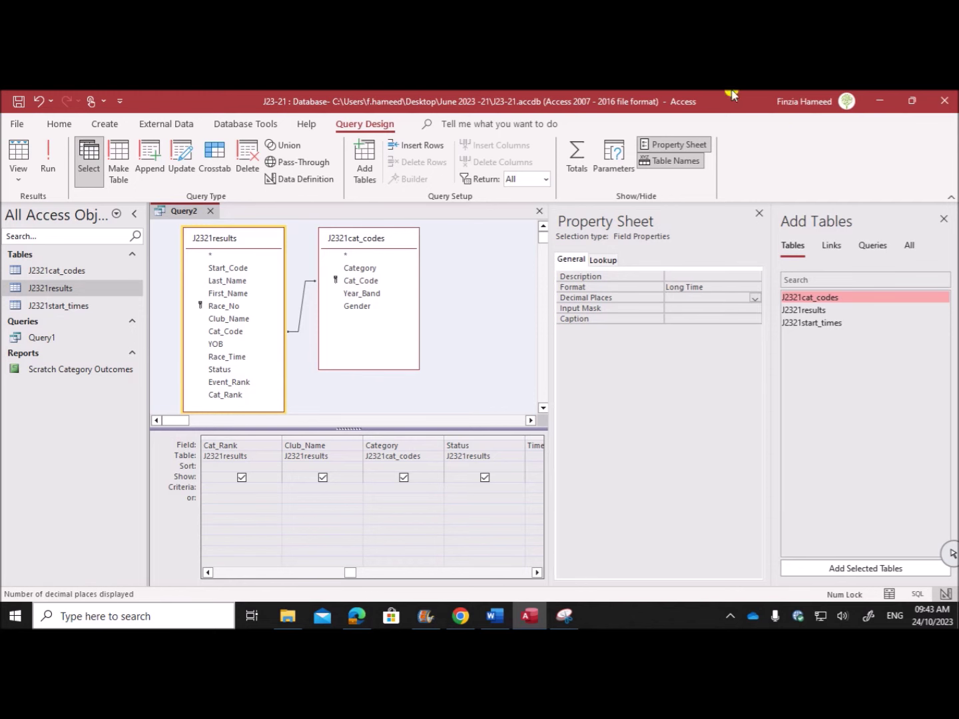
{"action": "left_click", "coordinate": [758, 214]}
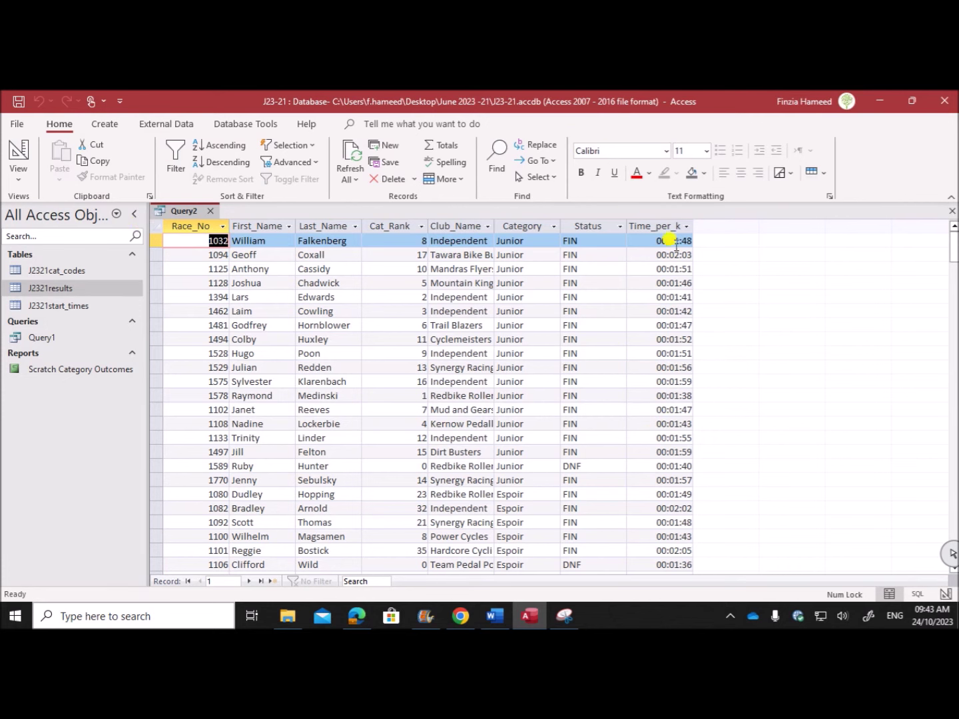
- Return the query to design view, and highlight the exam paper's condition that Club_Name includes the text power
{"action": "right_click", "coordinate": [192, 218]}
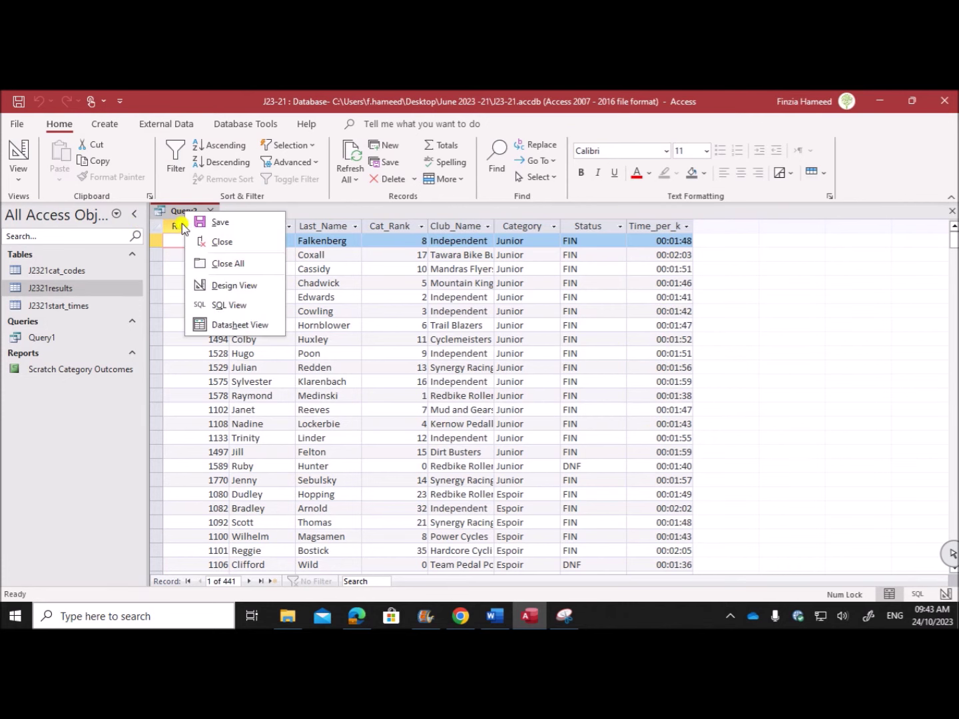
{"action": "left_click", "coordinate": [224, 286]}
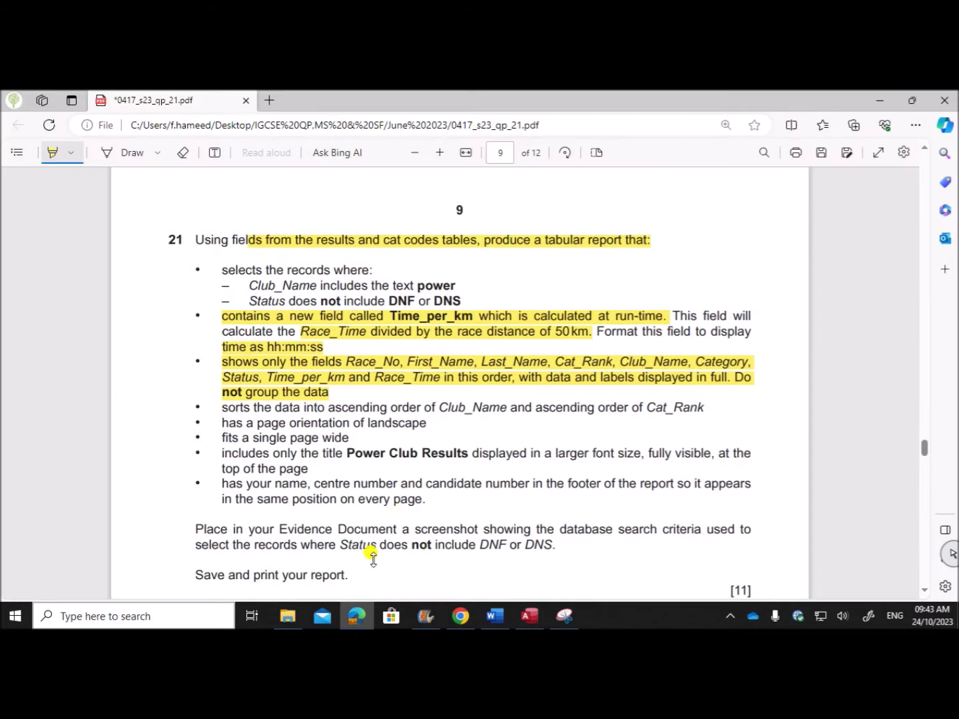
{"action": "left_click", "coordinate": [357, 615]}
{"action": "scroll", "coordinate": [410, 477], "scroll_direction": "down", "scroll_amount": 1}
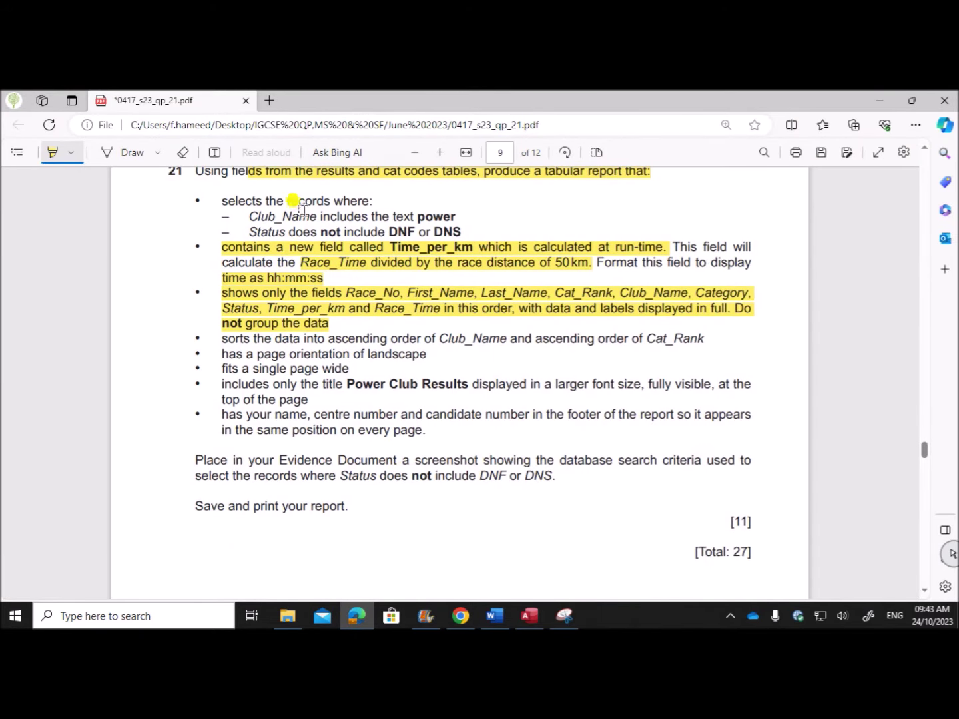
{"action": "left_click_drag", "start_coordinate": [249, 213], "coordinate": [455, 217]}
{"action": "left_click", "coordinate": [529, 616]}
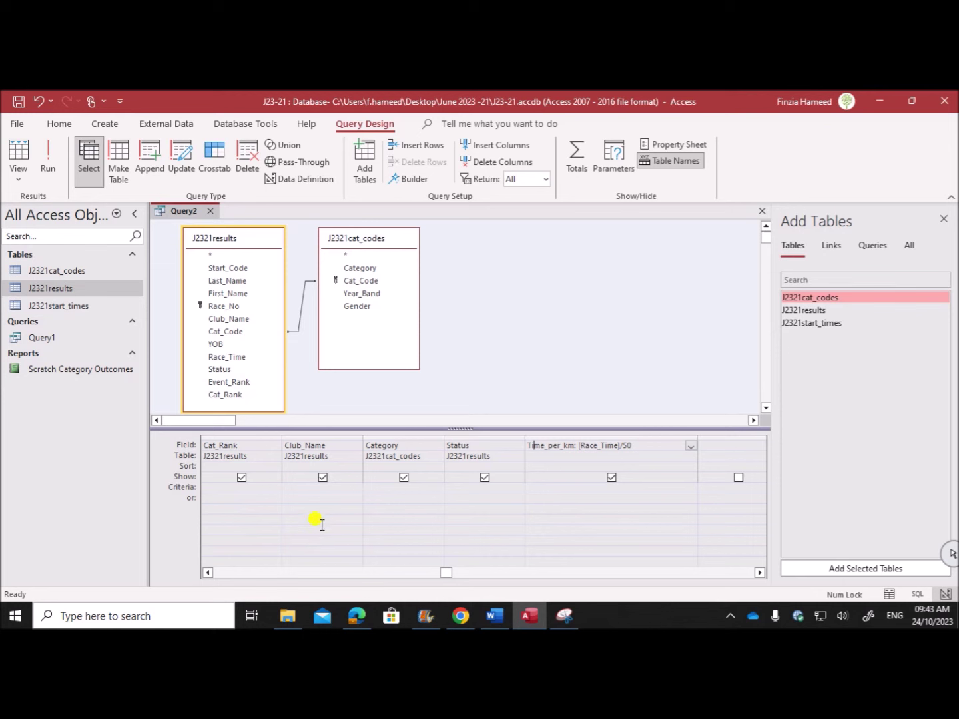
- Set the Club_Name criterion to *power* and run the query to check the selected records
{"action": "left_click", "coordinate": [298, 489]}
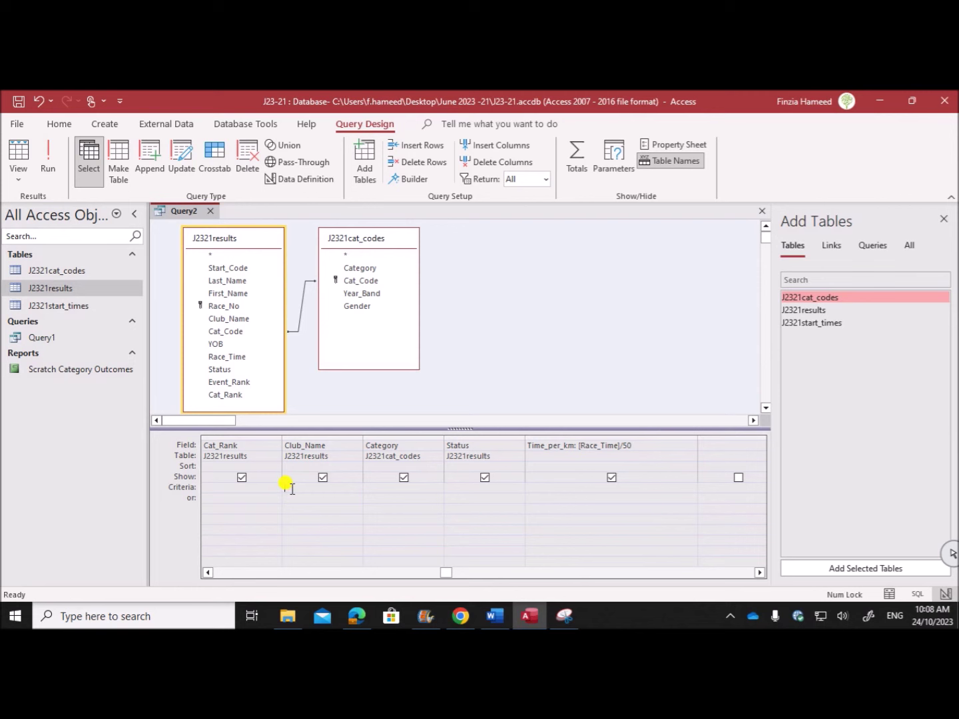
{"action": "type", "text": "Pow"}
{"action": "left_click", "coordinate": [282, 489]}
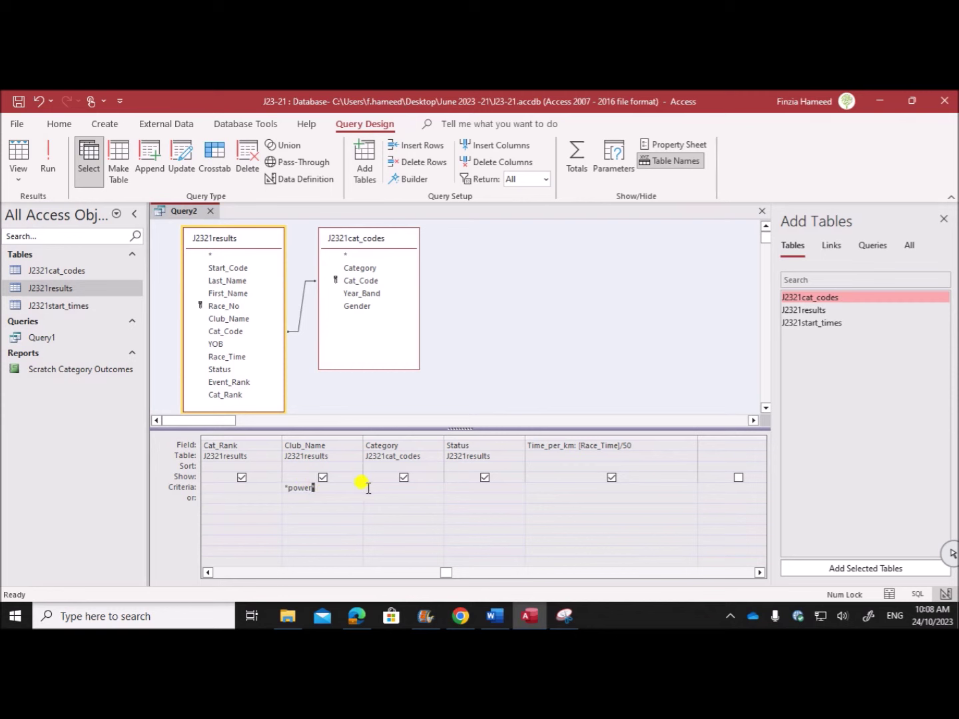
{"action": "double_click", "coordinate": [303, 489]}
{"action": "left_click", "coordinate": [321, 489]}
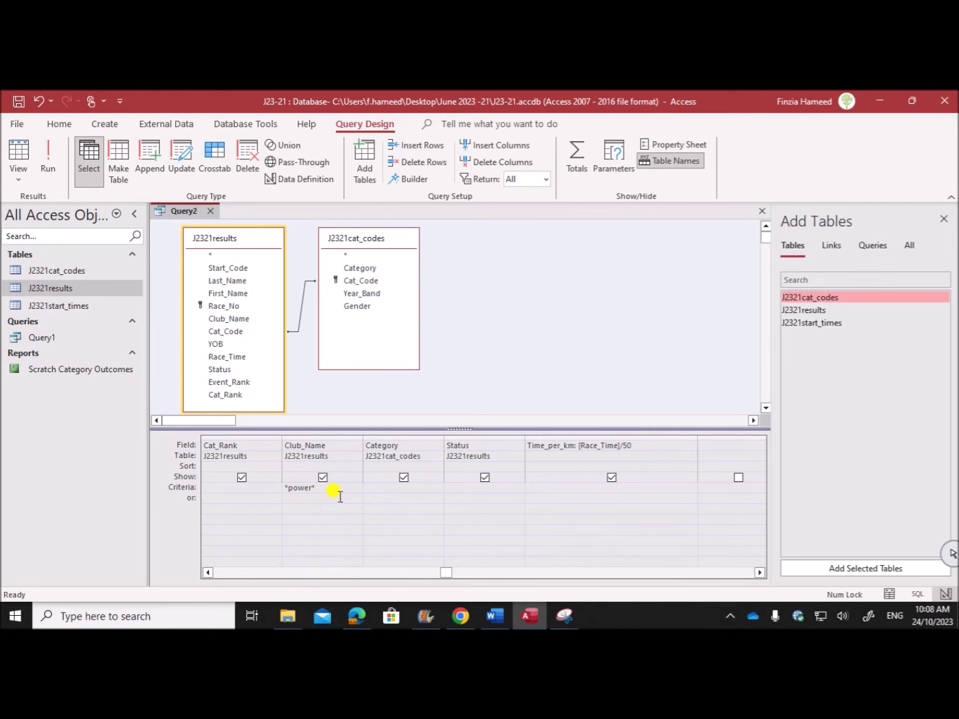
{"action": "left_click", "coordinate": [45, 171]}
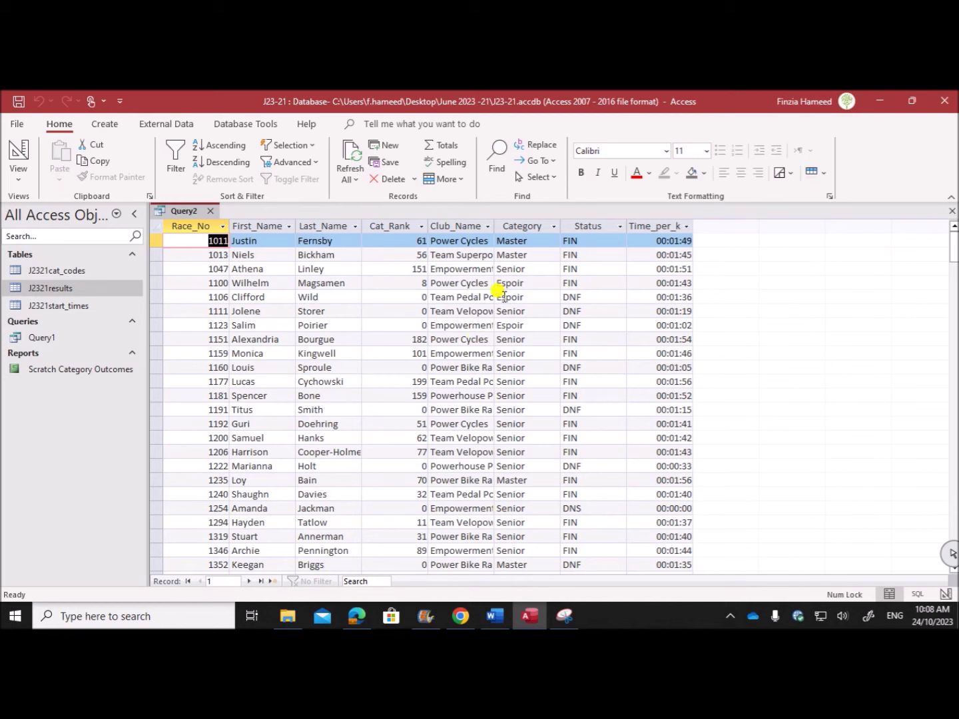
- Fit the Club_Name column to its contents, review the selected records, and return the query to design view
{"action": "double_click", "coordinate": [494, 228]}
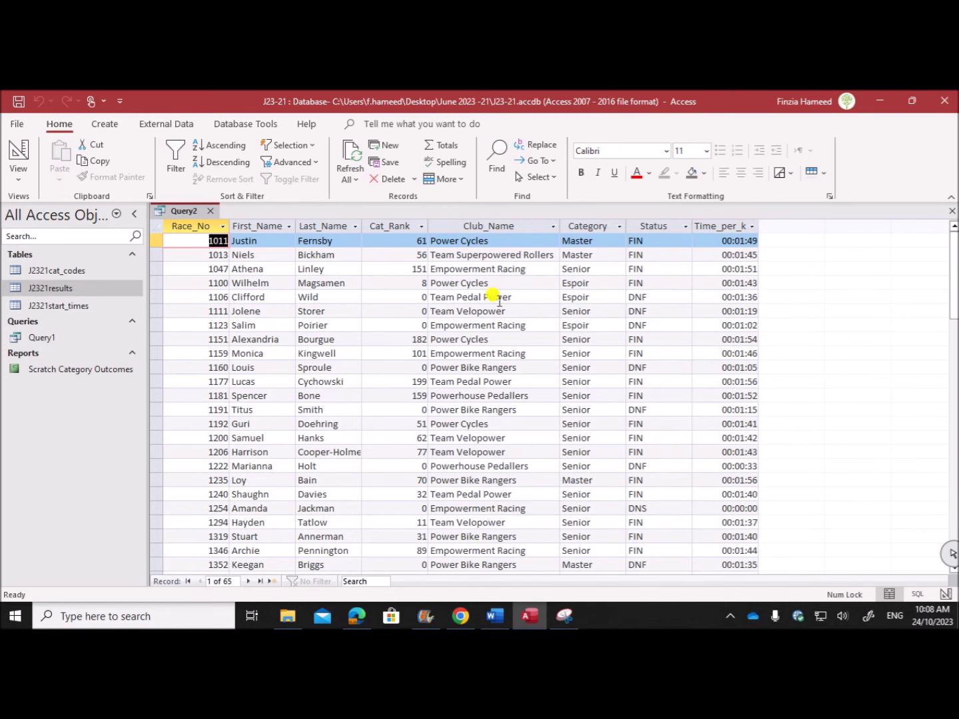
{"action": "scroll", "coordinate": [475, 327], "scroll_direction": "down", "scroll_amount": 3}
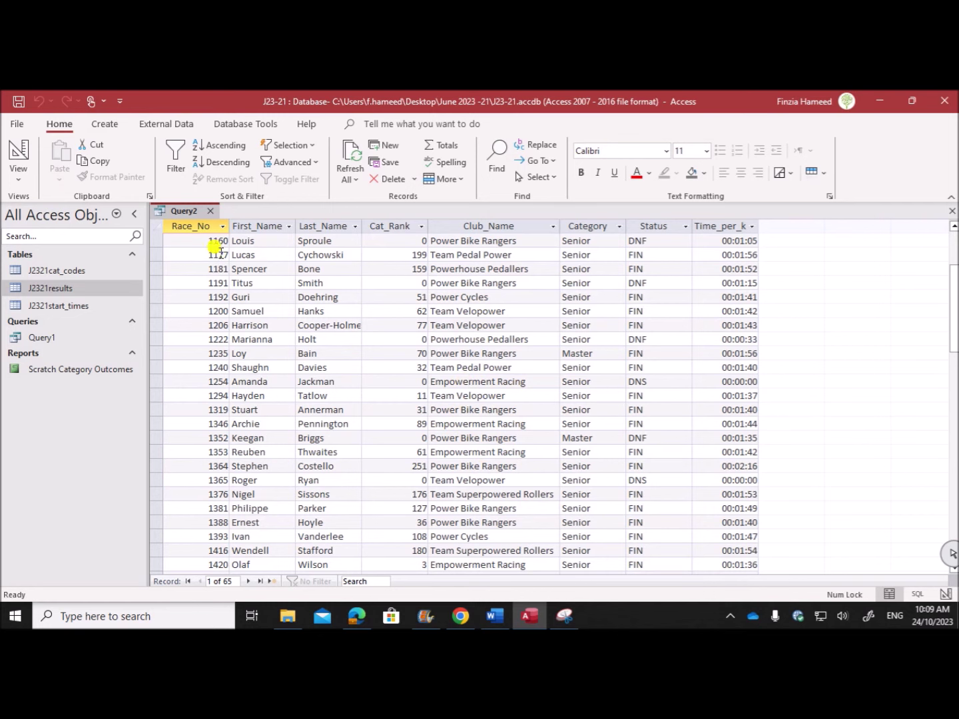
{"action": "right_click", "coordinate": [175, 212]}
{"action": "left_click", "coordinate": [216, 279]}
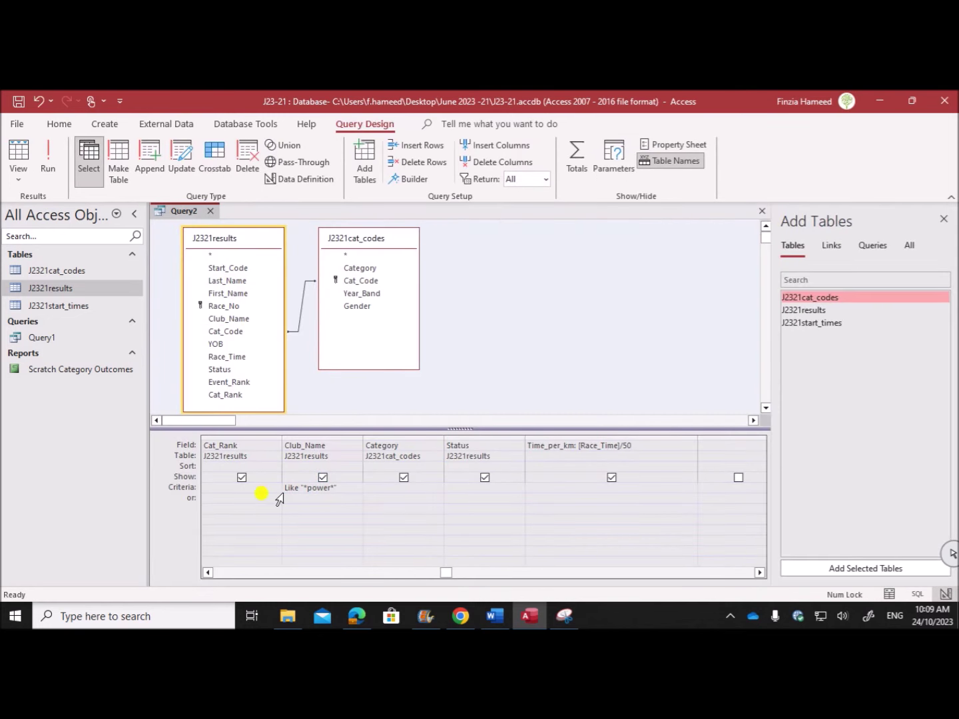
{"action": "left_click_drag", "start_coordinate": [337, 490], "coordinate": [271, 481]}
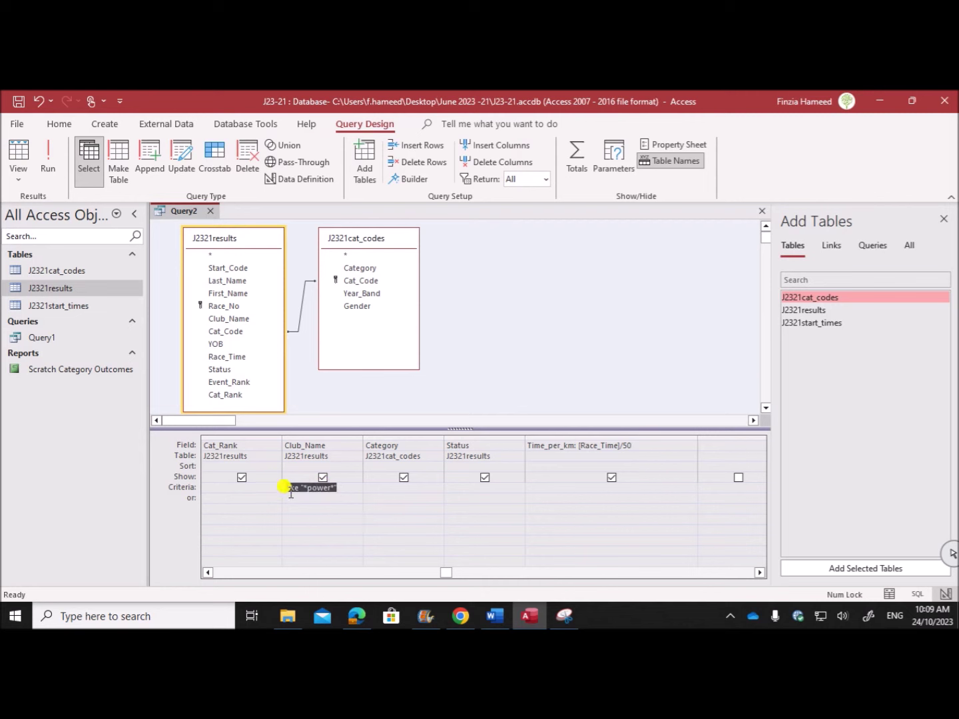
{"action": "left_click", "coordinate": [383, 508]}
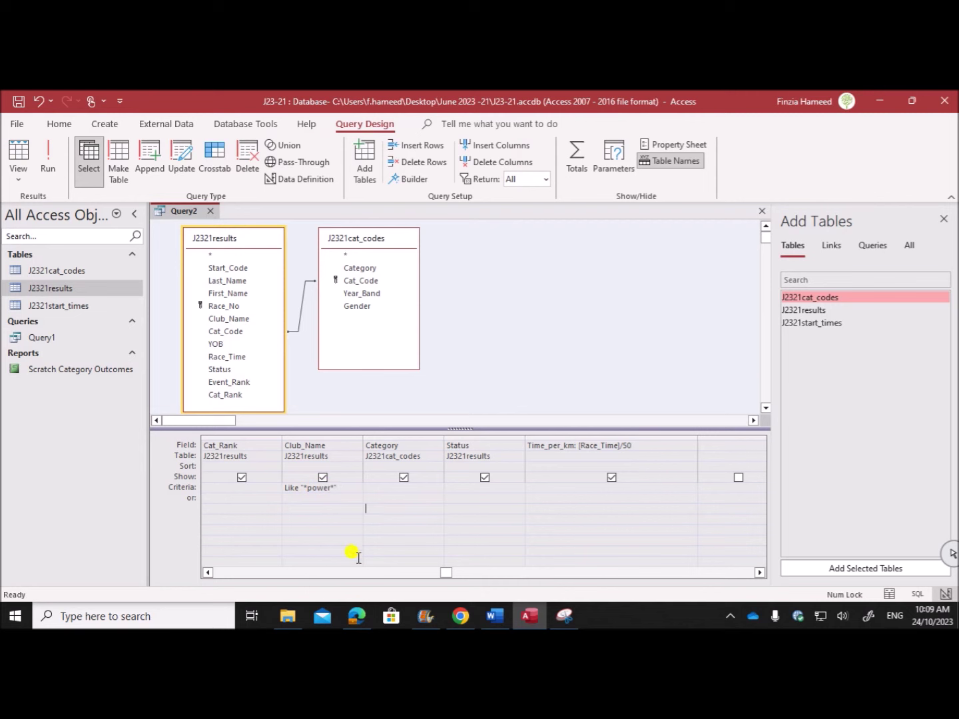
- Highlight the exam paper's condition that Status does not include DNF or DNS, and return to Access
{"action": "left_click", "coordinate": [357, 616]}
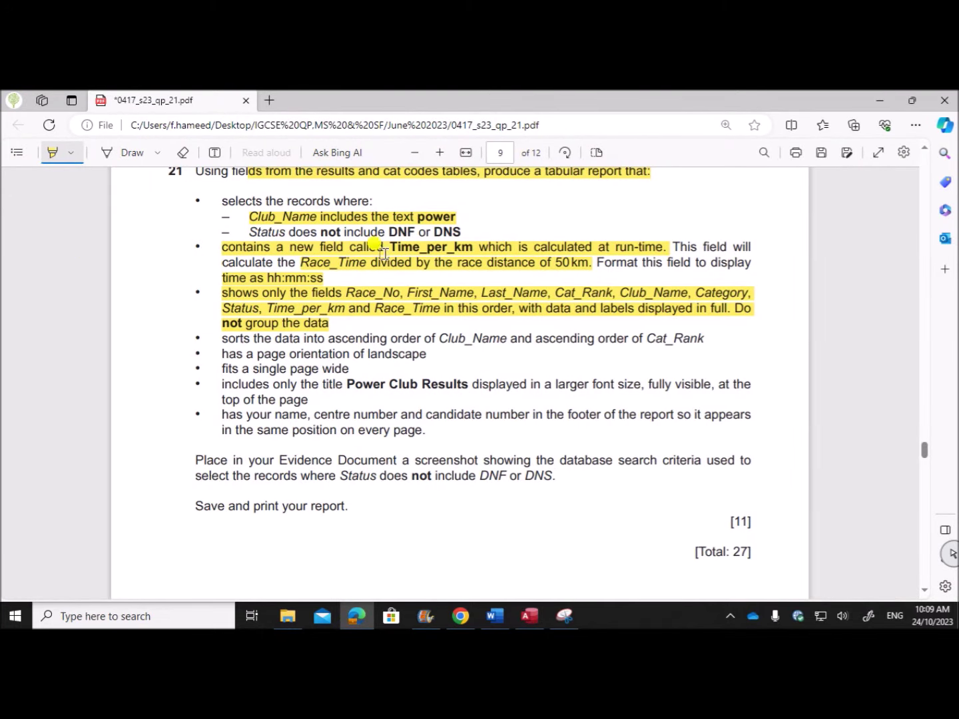
{"action": "left_click_drag", "start_coordinate": [254, 230], "coordinate": [465, 230]}
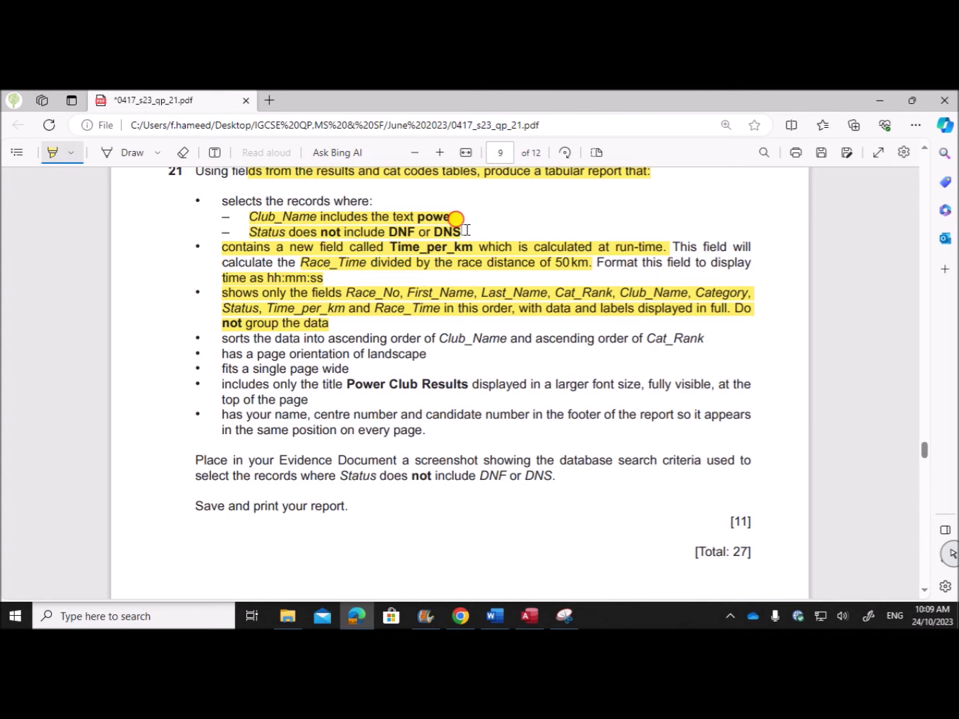
{"action": "left_click", "coordinate": [537, 619]}
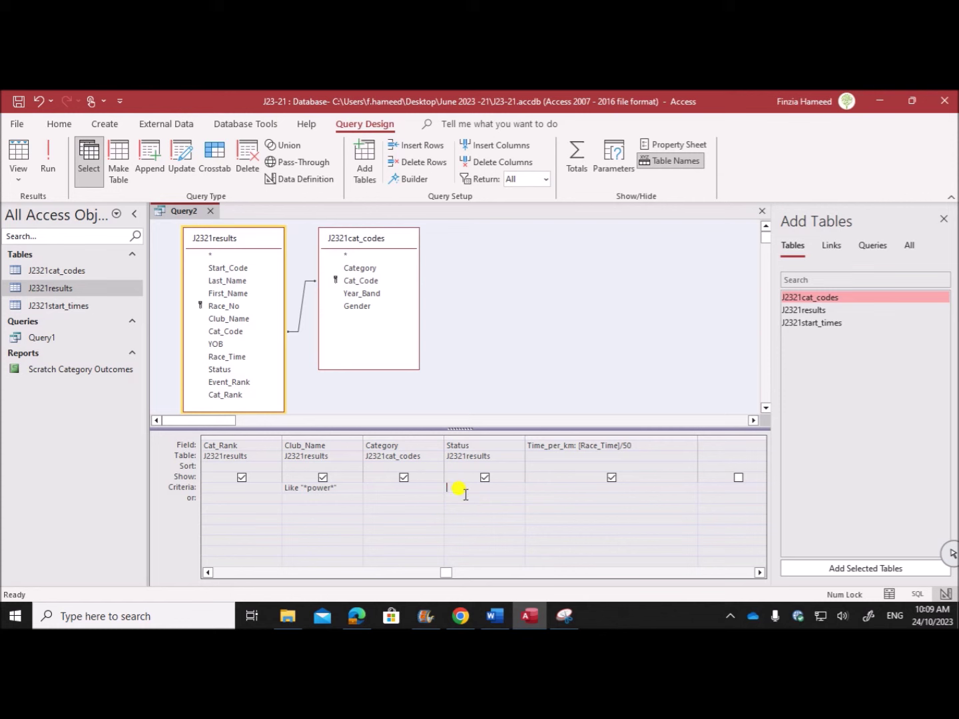
- Set the Status criterion to Not "DNS" And Not "DNF" in a widened column, and run the query to check the selected records
{"action": "left_click", "coordinate": [459, 489]}
{"action": "type", "text": "NO"}
{"action": "key", "text": "Escape"}
{"action": "type", "text": "ot DNS"}
{"action": "left_click_drag", "start_coordinate": [526, 435], "coordinate": [615, 435]}
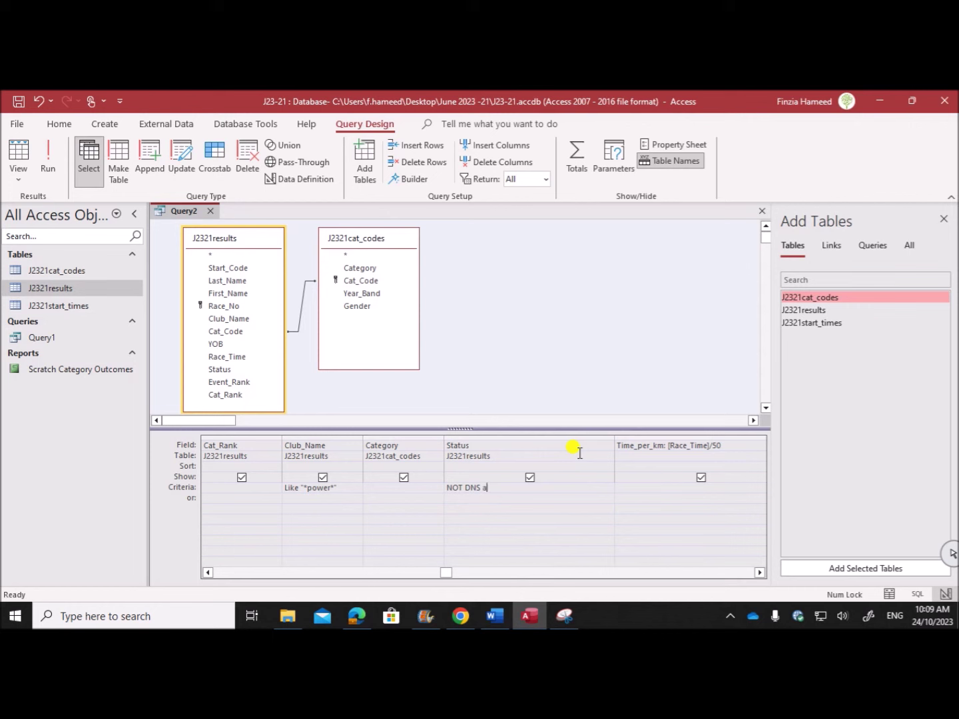
{"action": "type", "text": "and NOT DNF"}
{"action": "left_click", "coordinate": [518, 509]}
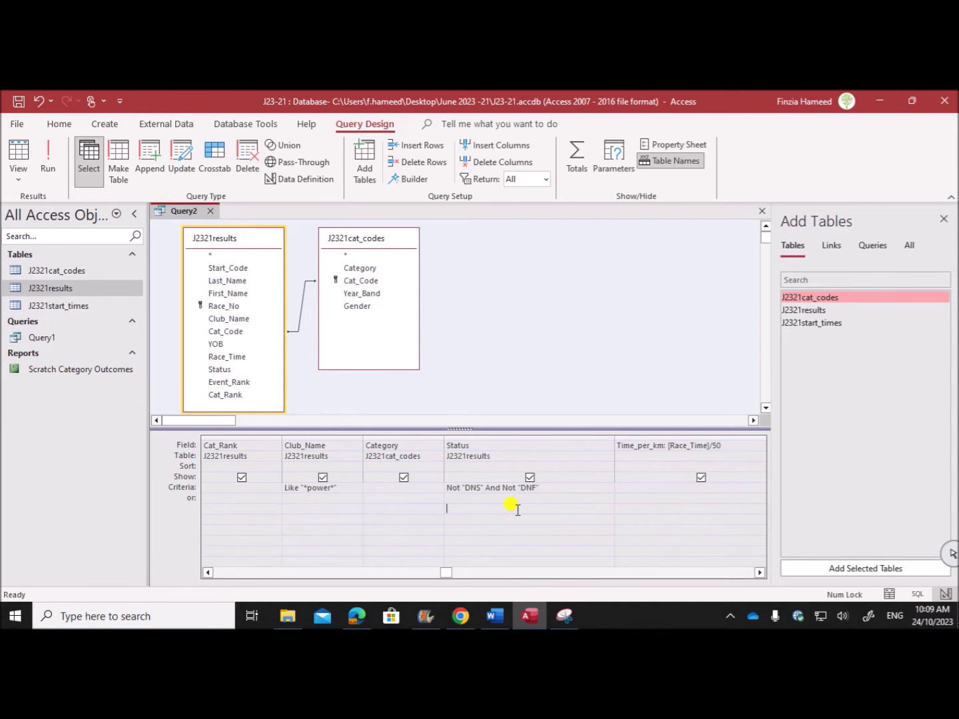
{"action": "left_click", "coordinate": [47, 172]}
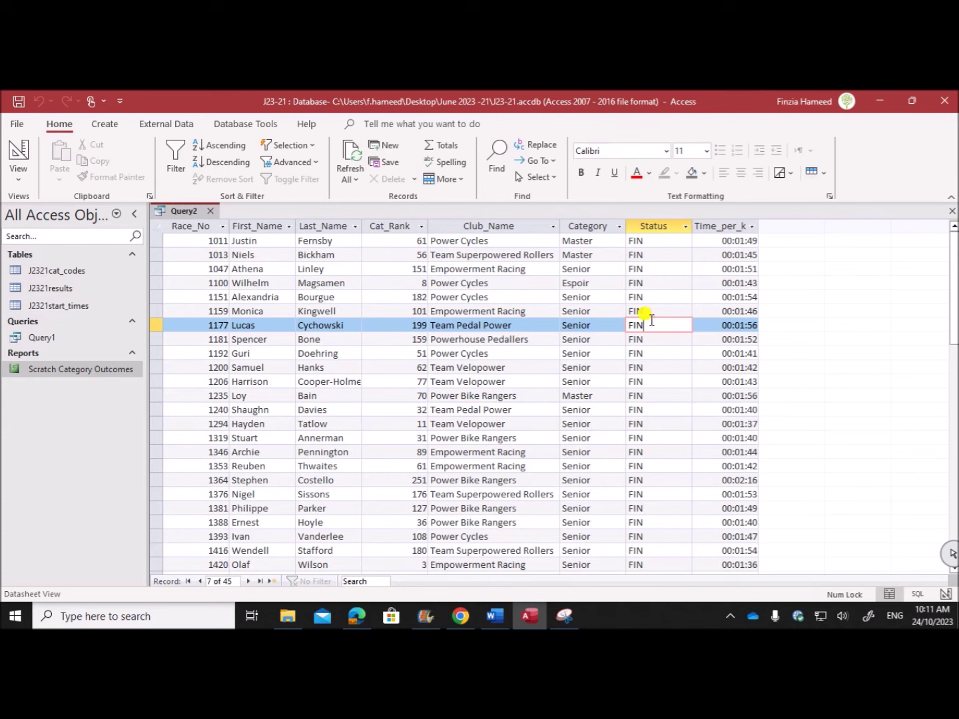
{"action": "scroll", "coordinate": [696, 416], "scroll_direction": "down", "scroll_amount": 8}
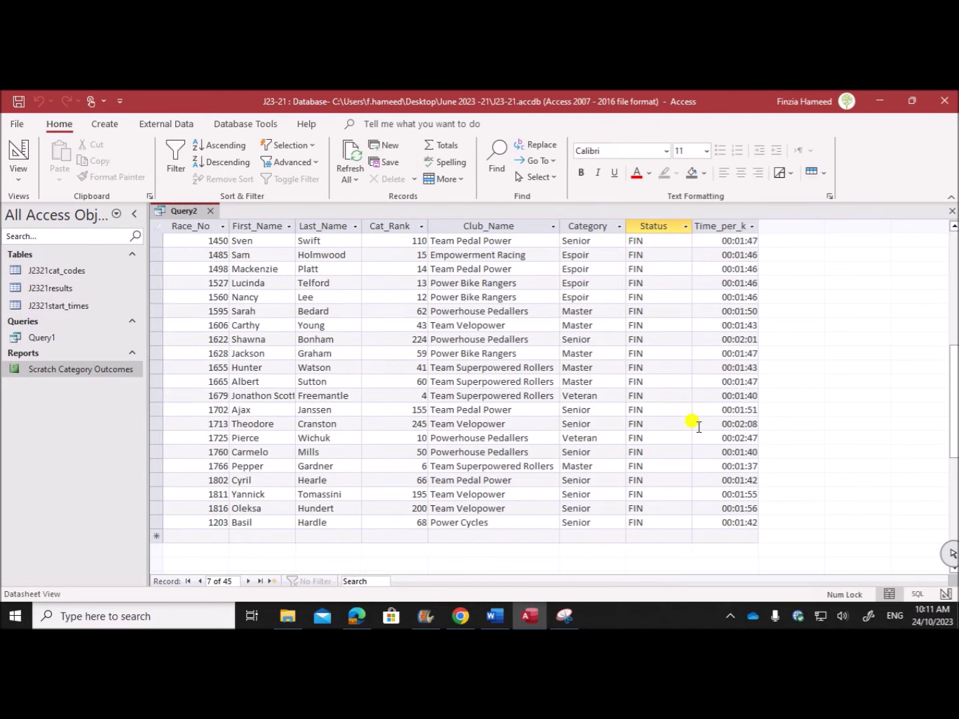
{"action": "scroll", "coordinate": [296, 509], "scroll_direction": "up", "scroll_amount": 5}
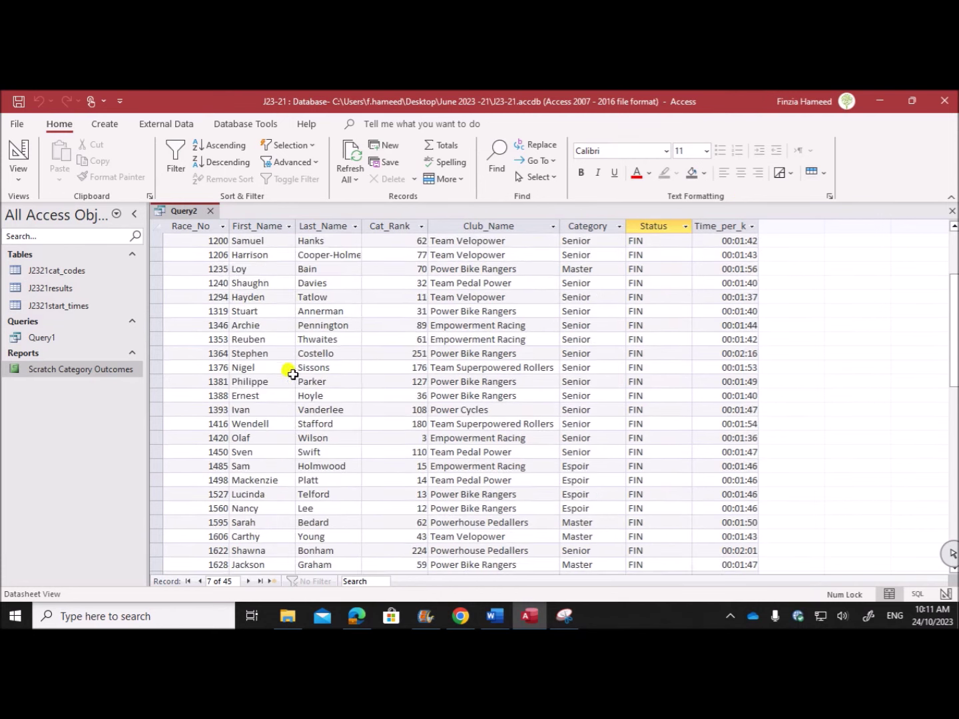
- Check question 21's remaining requirements in the exam paper, then save the query as Query2 and close it
{"action": "left_click", "coordinate": [357, 616]}
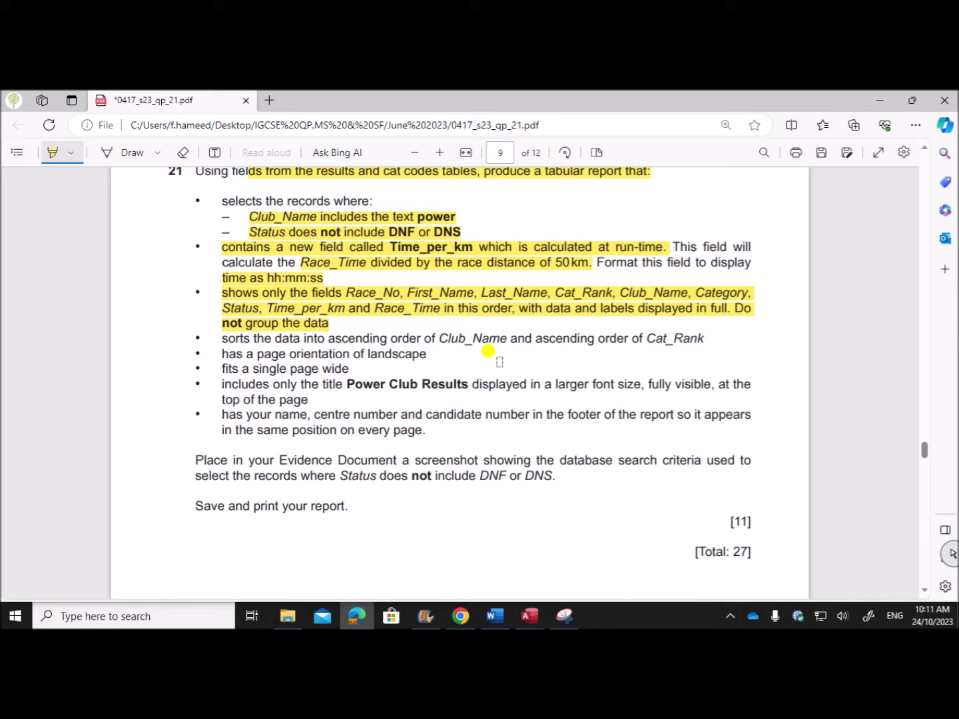
{"action": "left_click", "coordinate": [530, 616]}
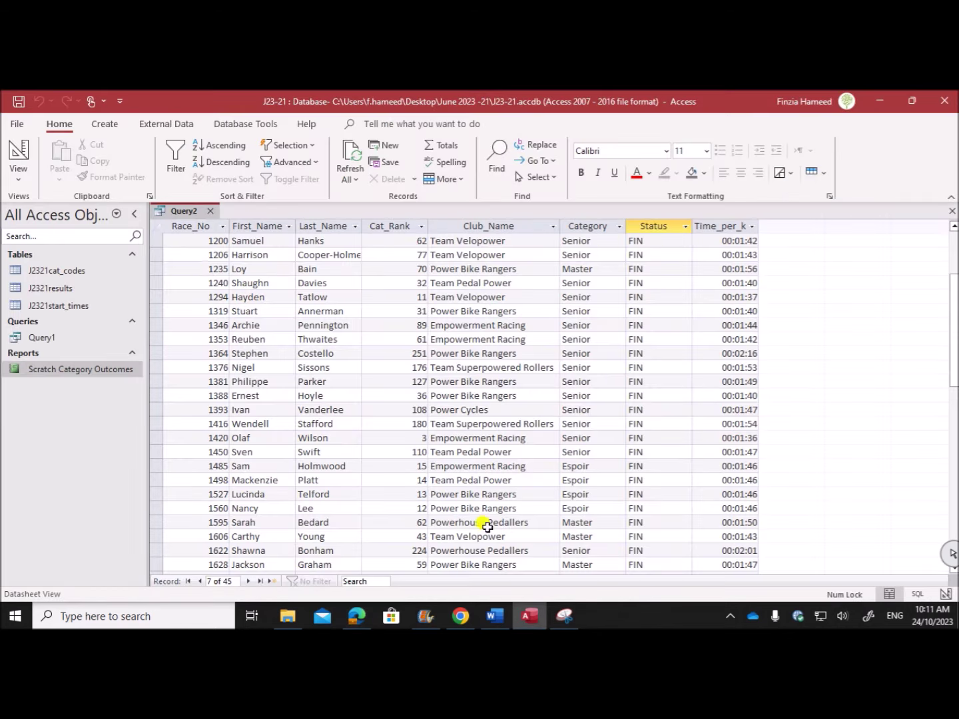
{"action": "right_click", "coordinate": [196, 213]}
{"action": "left_click", "coordinate": [232, 223]}
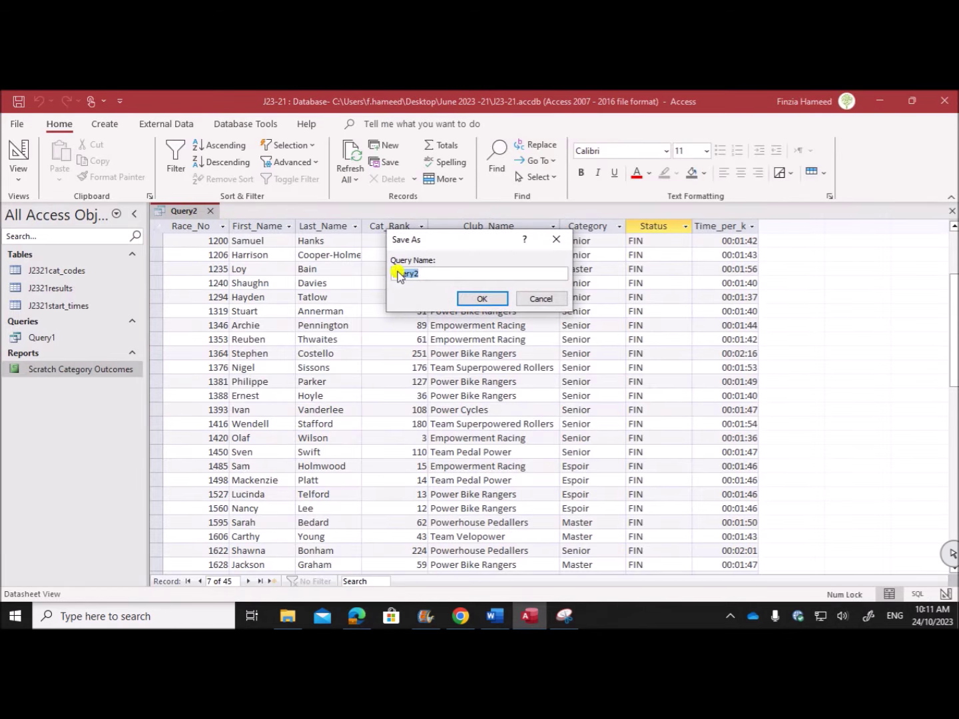
{"action": "left_click", "coordinate": [483, 298]}
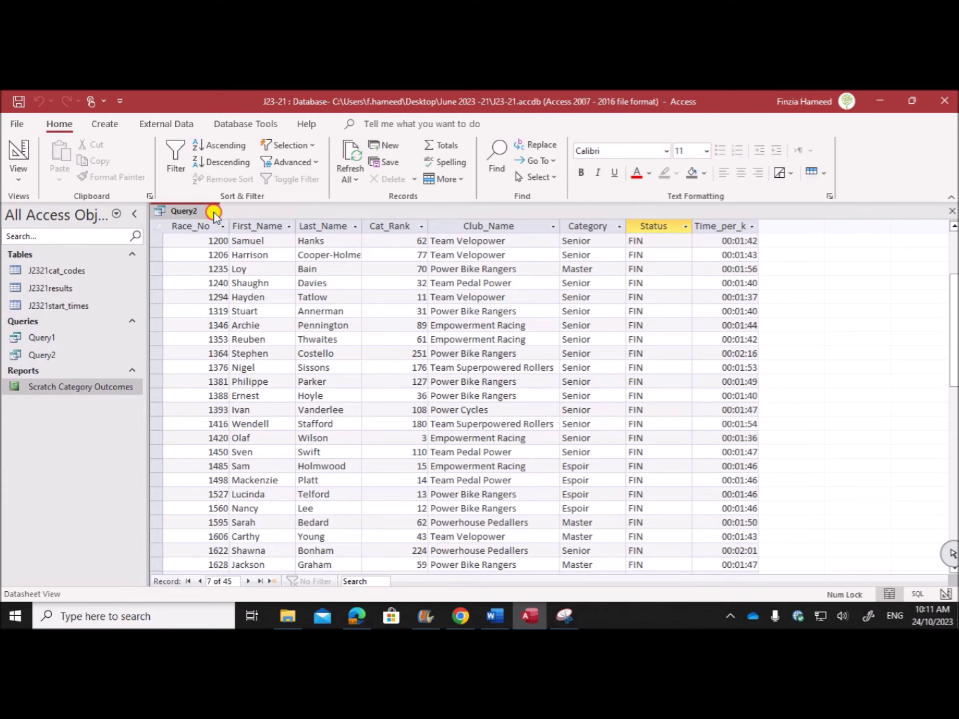
{"action": "right_click", "coordinate": [213, 212]}
{"action": "left_click", "coordinate": [215, 241]}
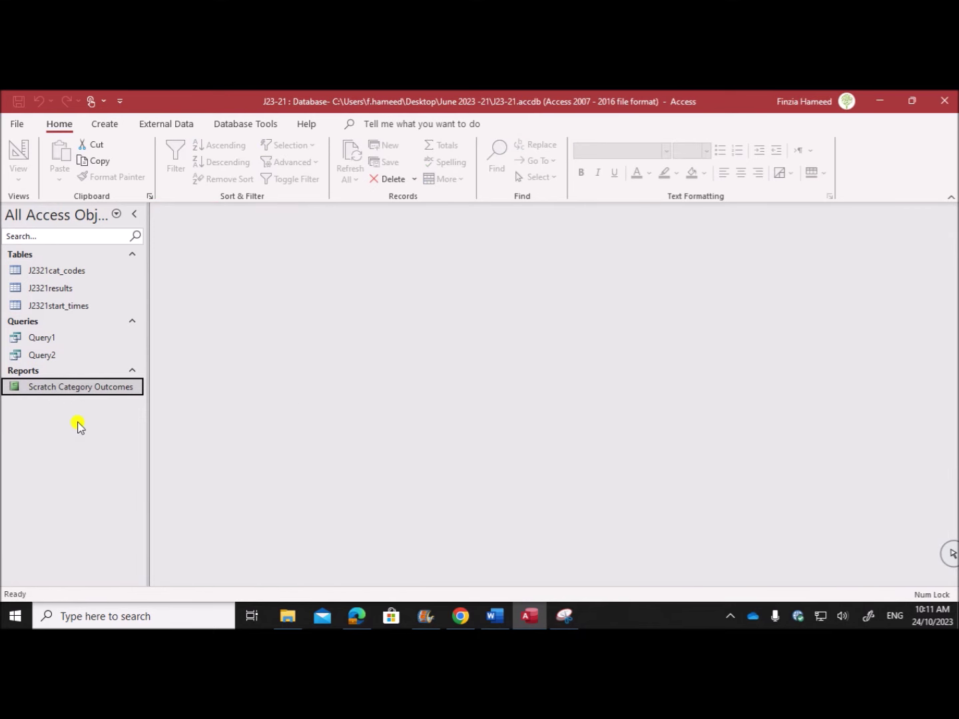
- Start a report with the Report Wizard based on Query2, and include all its fields
{"action": "left_click", "coordinate": [106, 129]}
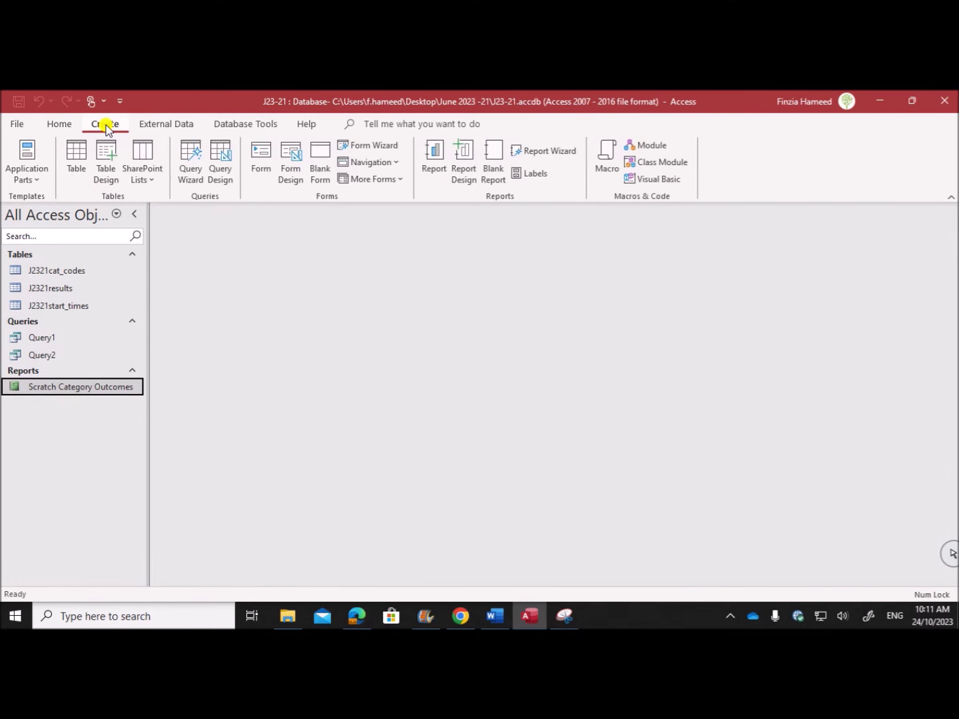
{"action": "left_click", "coordinate": [542, 151]}
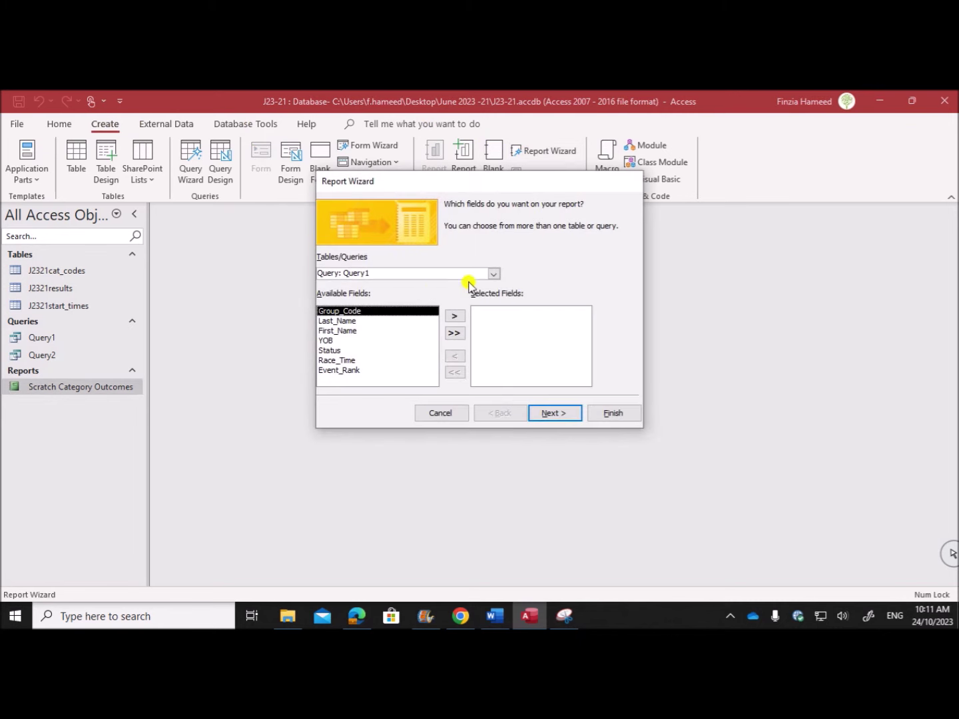
{"action": "left_click", "coordinate": [493, 273]}
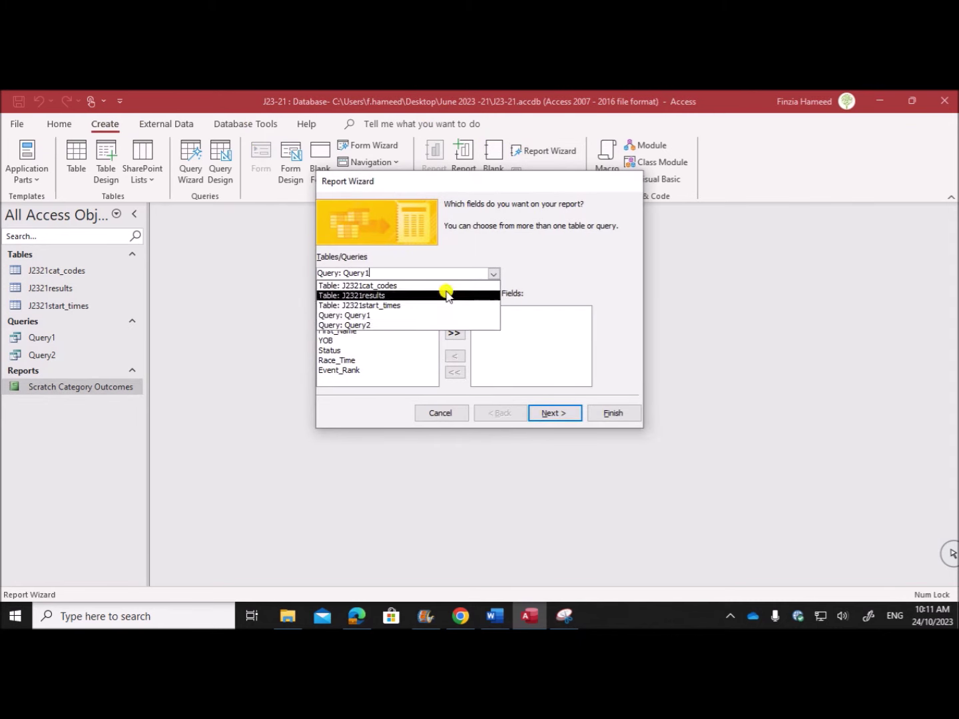
{"action": "left_click", "coordinate": [374, 328]}
{"action": "left_click", "coordinate": [454, 332]}
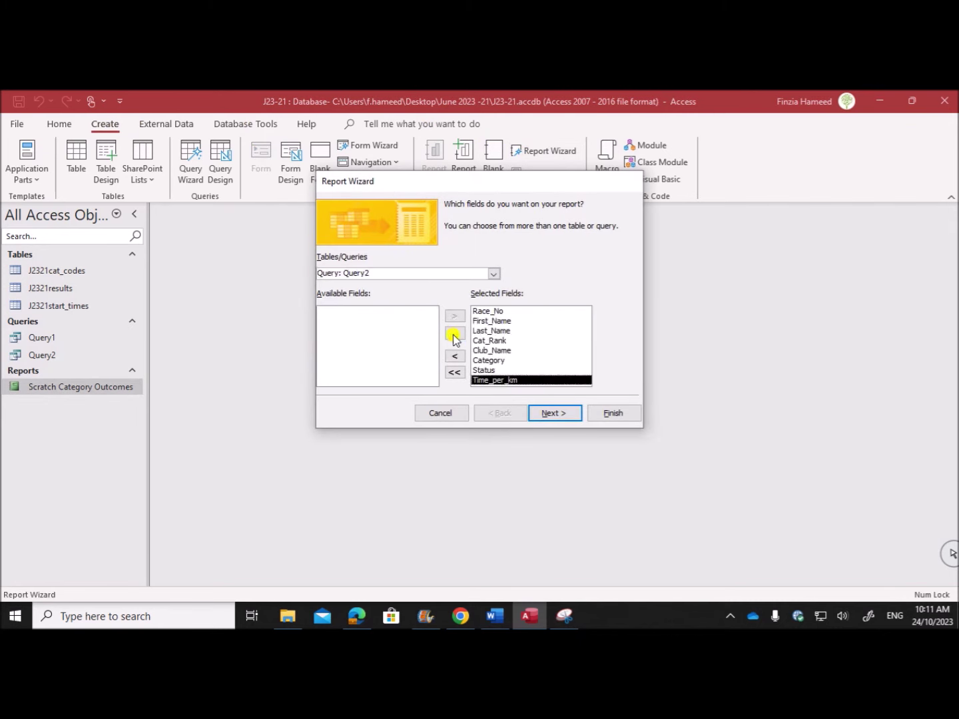
- Keep the report data viewed by J2321results, without grouping or sorting, and advance the wizard to the layout options
{"action": "left_click", "coordinate": [554, 413]}
{"action": "left_click_drag", "start_coordinate": [489, 183], "coordinate": [348, 175]}
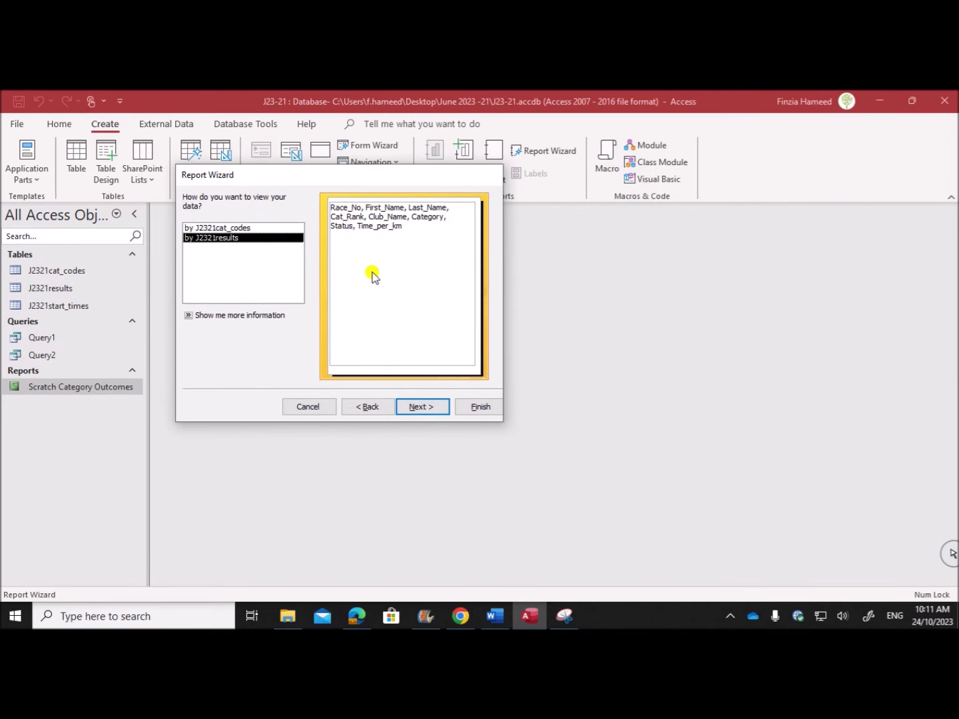
{"action": "left_click", "coordinate": [424, 407]}
{"action": "left_click", "coordinate": [424, 408]}
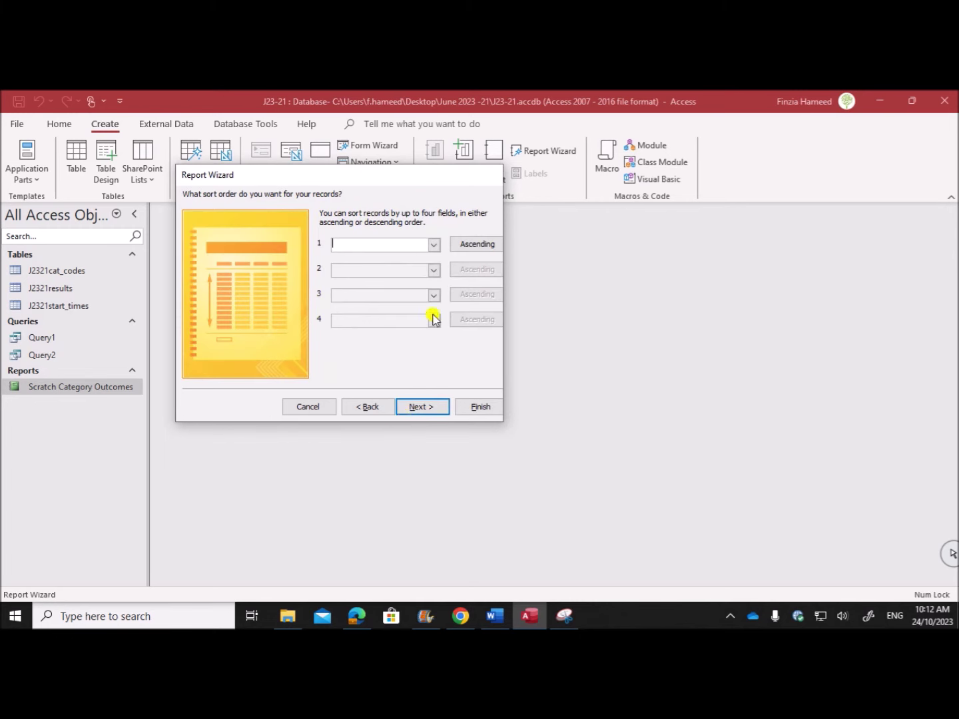
{"action": "left_click", "coordinate": [429, 411]}
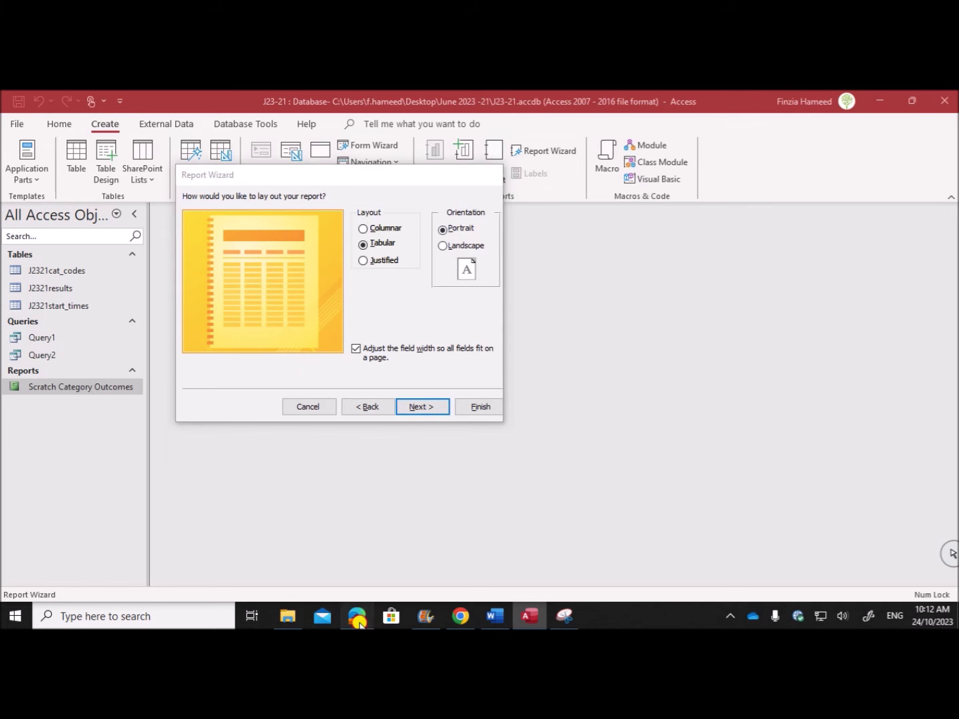
- Highlight the landscape requirement in the exam paper, and set the tabular report's orientation to Landscape in the Access wizard
{"action": "left_click", "coordinate": [357, 617]}
{"action": "left_click_drag", "start_coordinate": [213, 351], "coordinate": [433, 353]}
{"action": "left_click", "coordinate": [530, 616]}
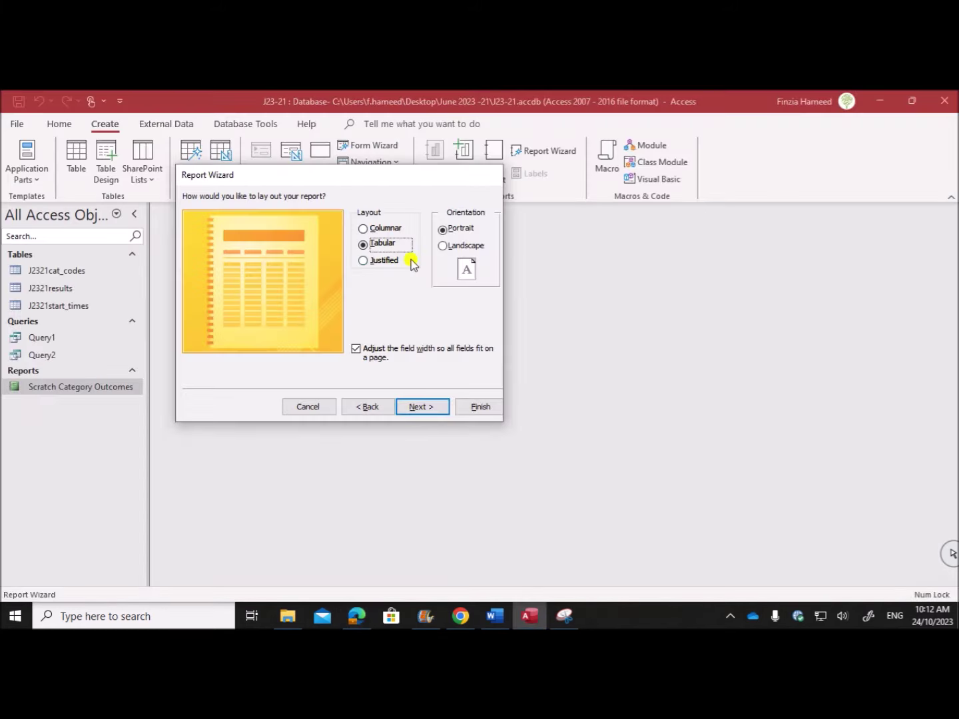
{"action": "left_click", "coordinate": [456, 246]}
{"action": "left_click", "coordinate": [414, 408]}
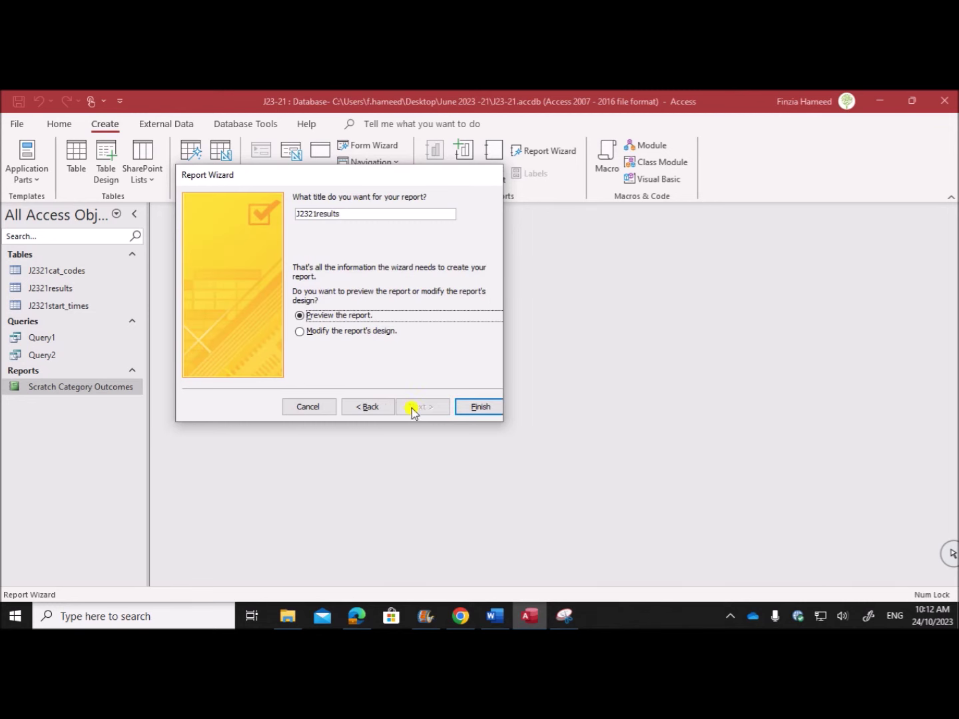
- Highlight the exam paper's requirement for the title Power Club Results at the top of the page, and return to Access
{"action": "left_click", "coordinate": [356, 615]}
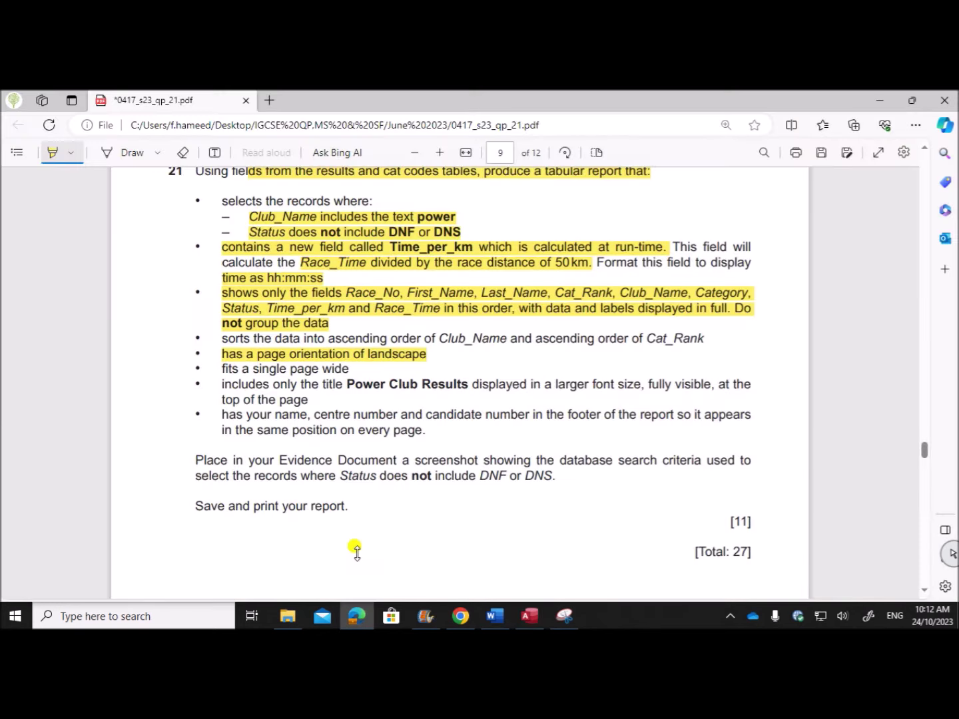
{"action": "mouse_move", "coordinate": [222, 384]}
{"action": "left_mouse_down"}
{"action": "mouse_move", "coordinate": [482, 386]}
{"action": "mouse_move", "coordinate": [339, 398]}
{"action": "mouse_move", "coordinate": [283, 392]}
{"action": "left_mouse_up"}
{"action": "left_click", "coordinate": [530, 616]}
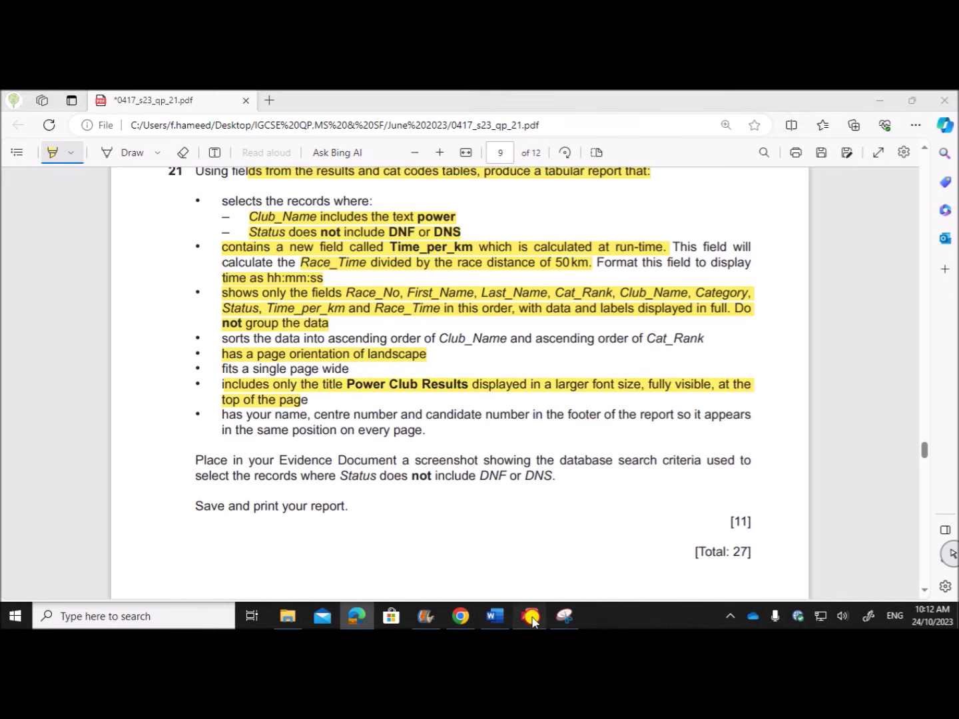
- Title the report "Power Club results", compare it with the exam paper, and finish the wizard with a preview of the report
{"action": "left_click_drag", "start_coordinate": [351, 214], "coordinate": [225, 213]}
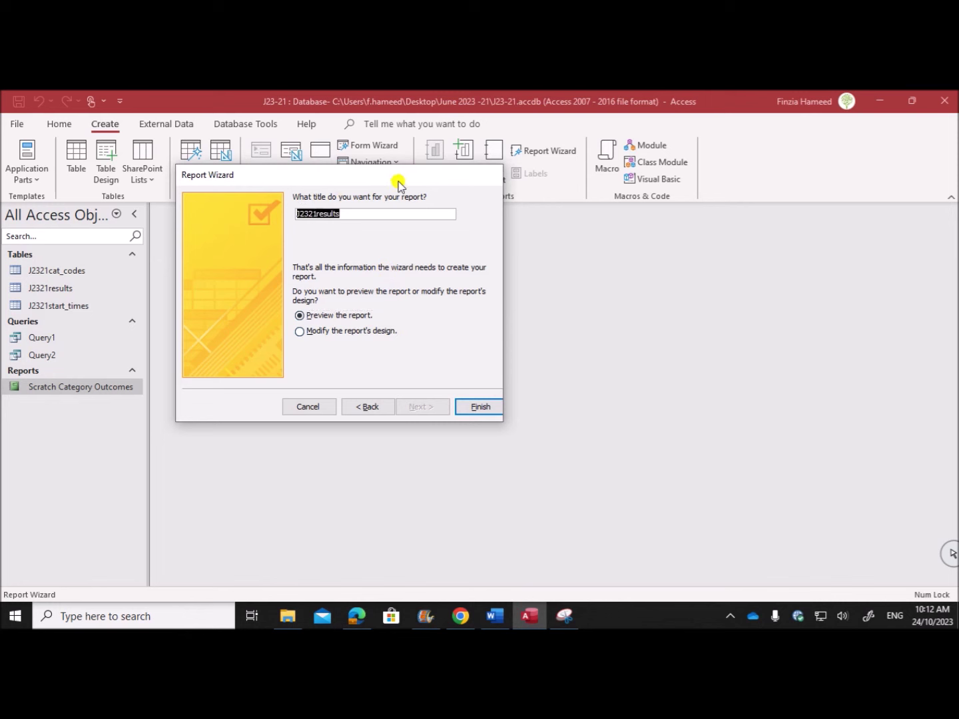
{"action": "type", "text": "Power Club"}
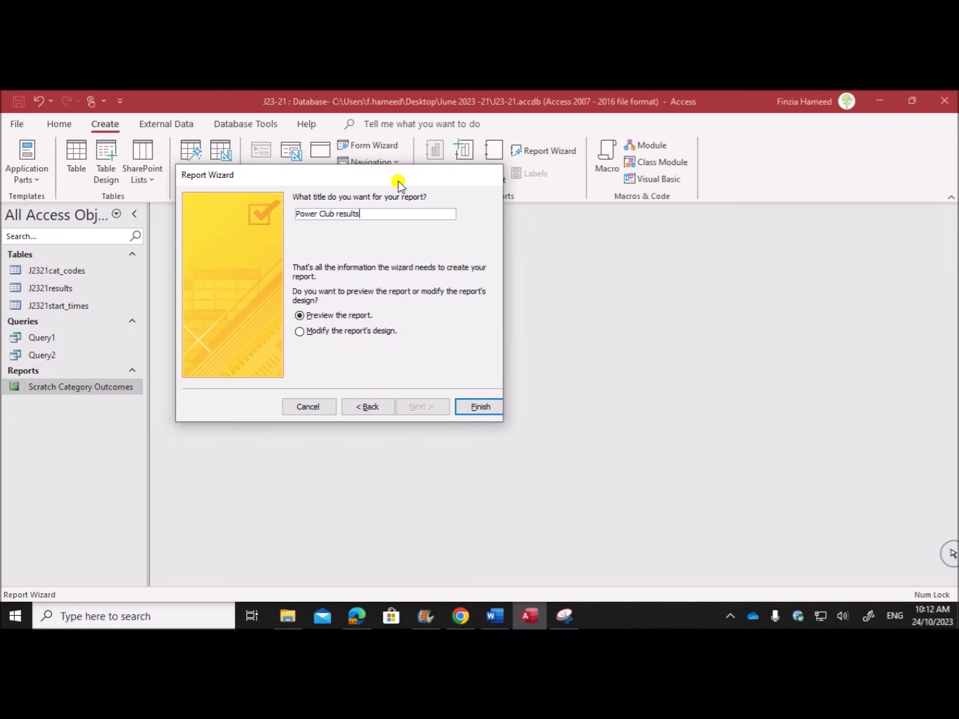
{"action": "left_click", "coordinate": [363, 614]}
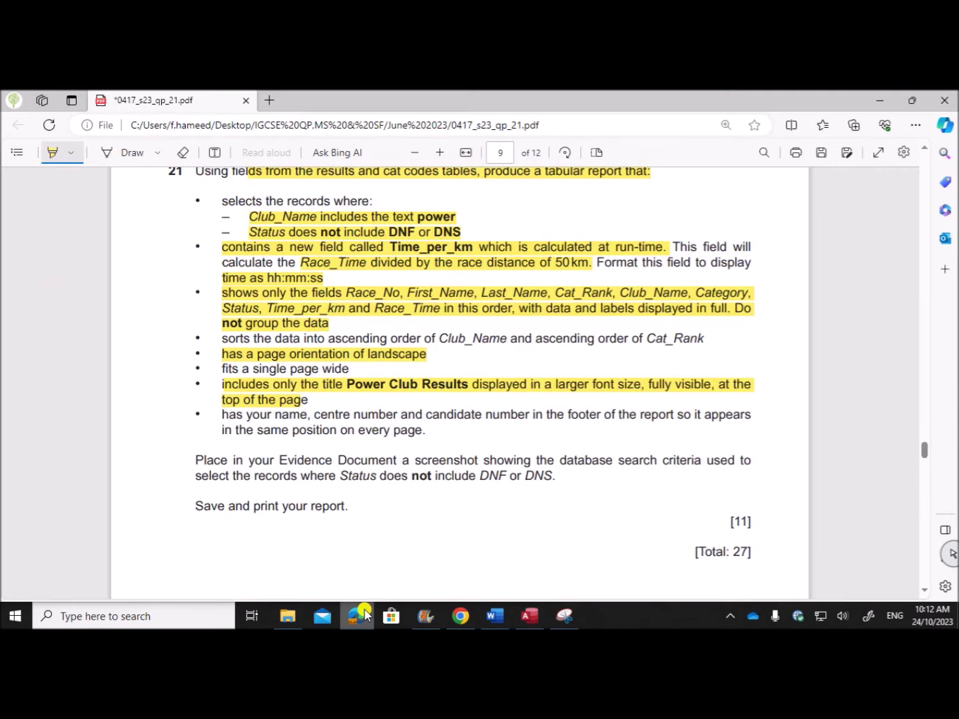
{"action": "left_click", "coordinate": [530, 616]}
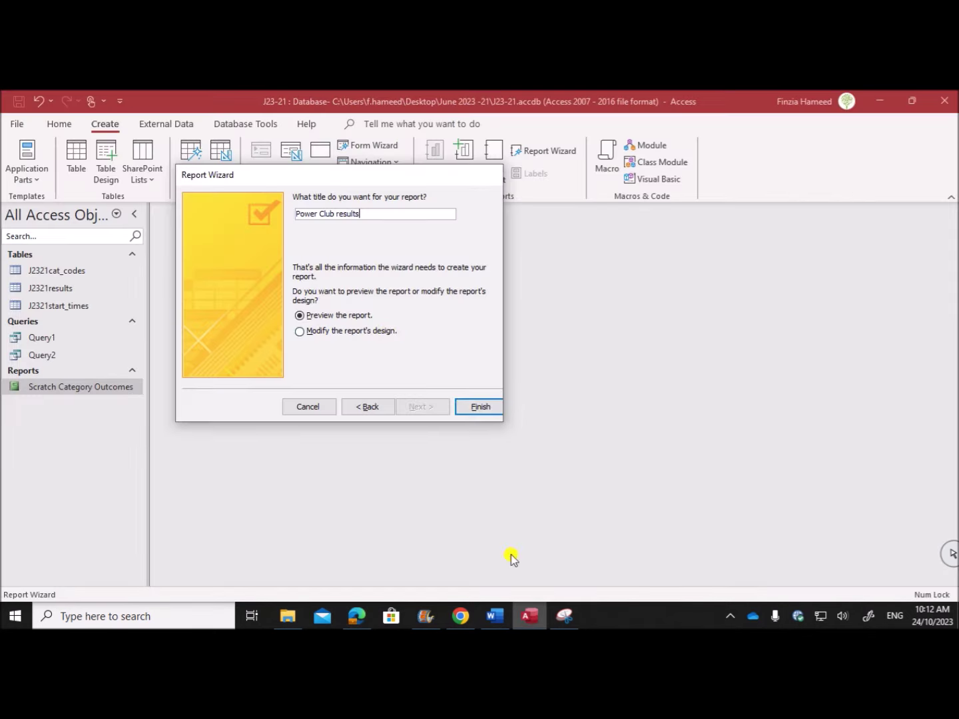
{"action": "left_click", "coordinate": [474, 405]}
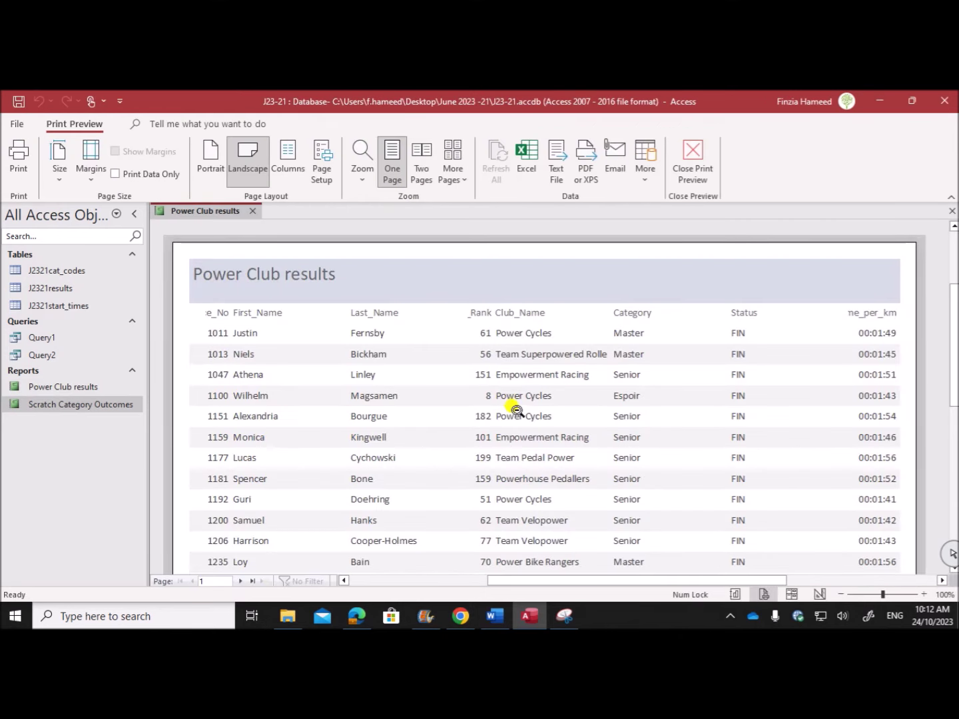
- Highlight the exam paper's requirement to sort by ascending Club_Name and Cat_Rank, and return to Access
{"action": "left_click", "coordinate": [357, 615]}
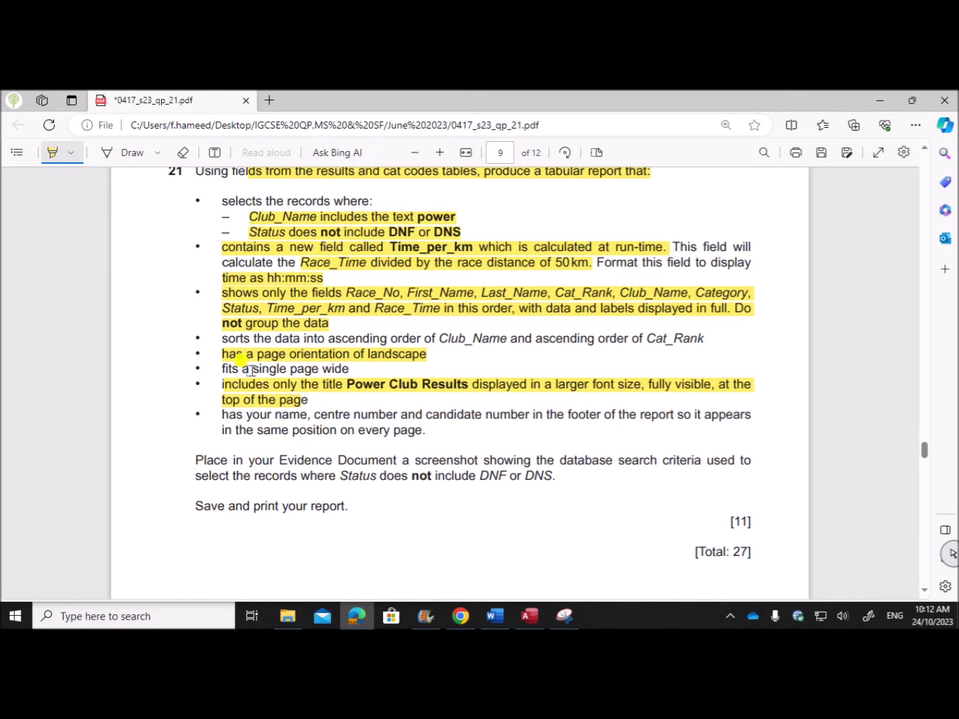
{"action": "mouse_move", "coordinate": [224, 338]}
{"action": "left_mouse_down"}
{"action": "mouse_move", "coordinate": [718, 339]}
{"action": "mouse_move", "coordinate": [706, 340]}
{"action": "left_mouse_up"}
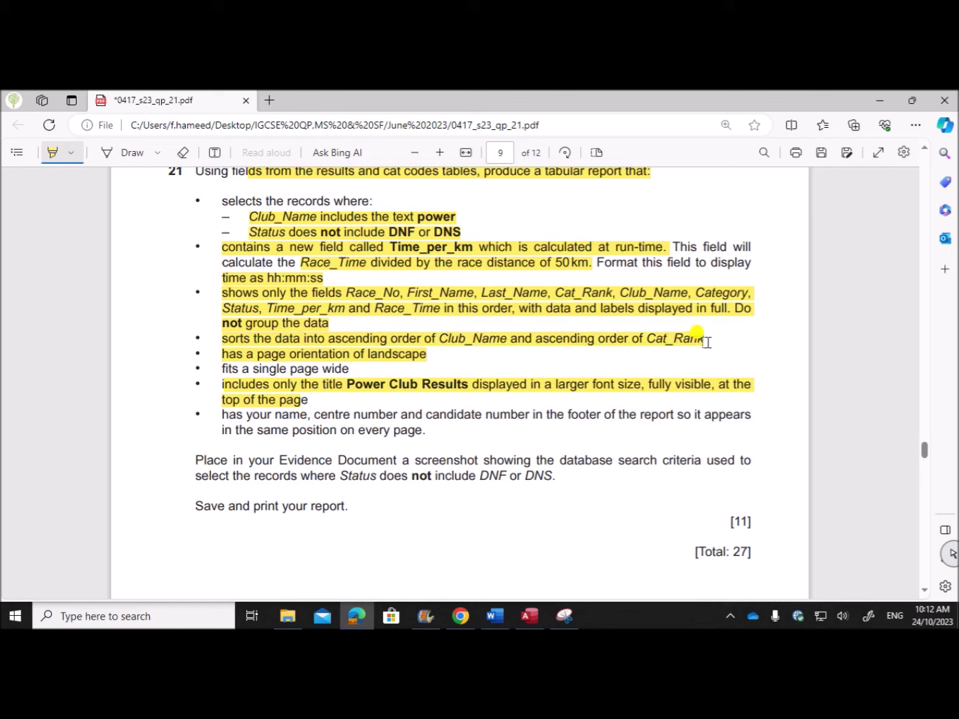
{"action": "left_click", "coordinate": [538, 620]}
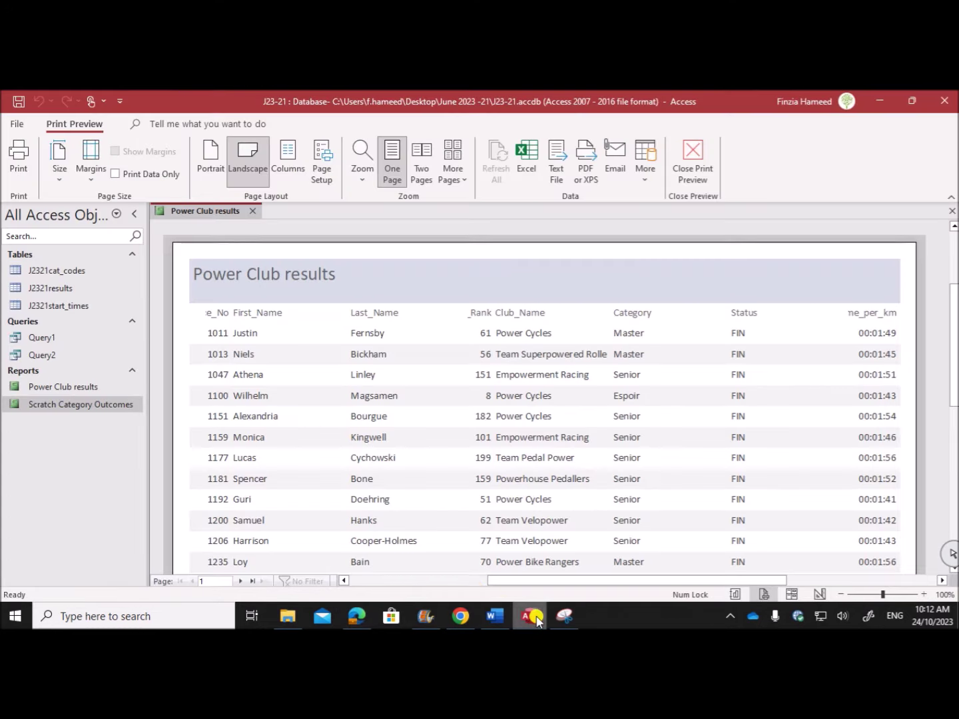
- In the Power Club results report's Design View, sort the data by Club_Name and then by Cat_Rank, both in ascending order
{"action": "right_click", "coordinate": [202, 212]}
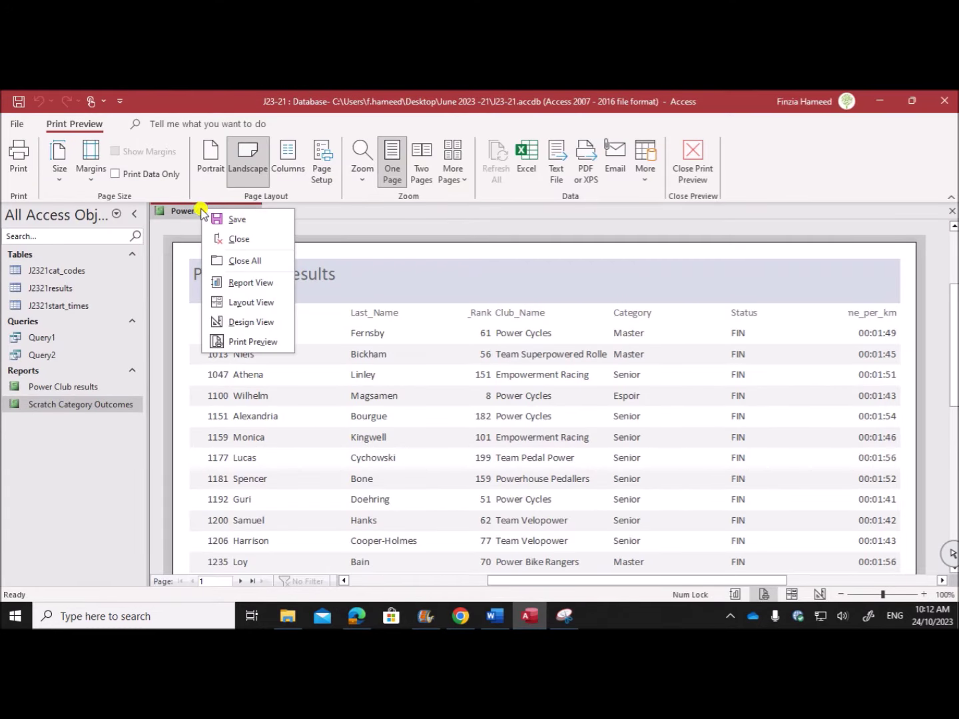
{"action": "left_click", "coordinate": [252, 322]}
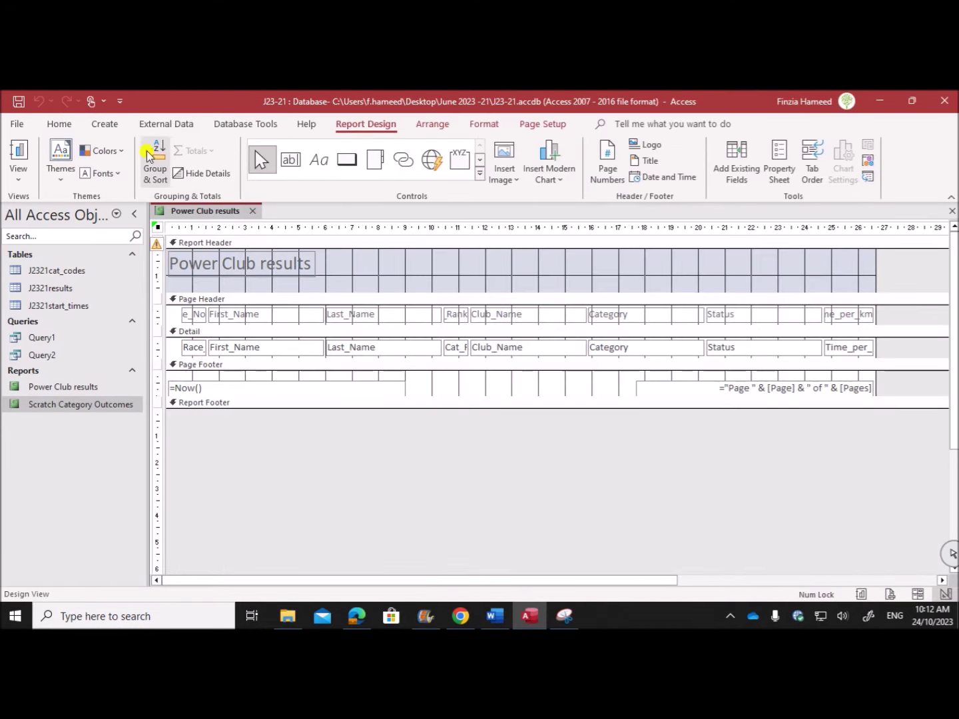
{"action": "left_click", "coordinate": [154, 165]}
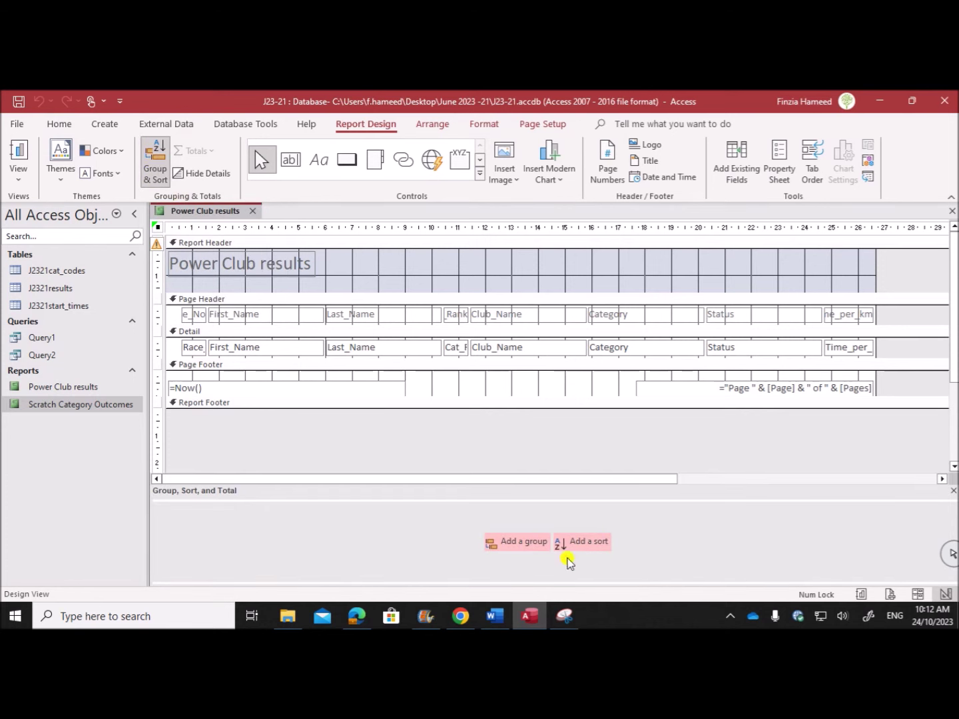
{"action": "left_click", "coordinate": [580, 542]}
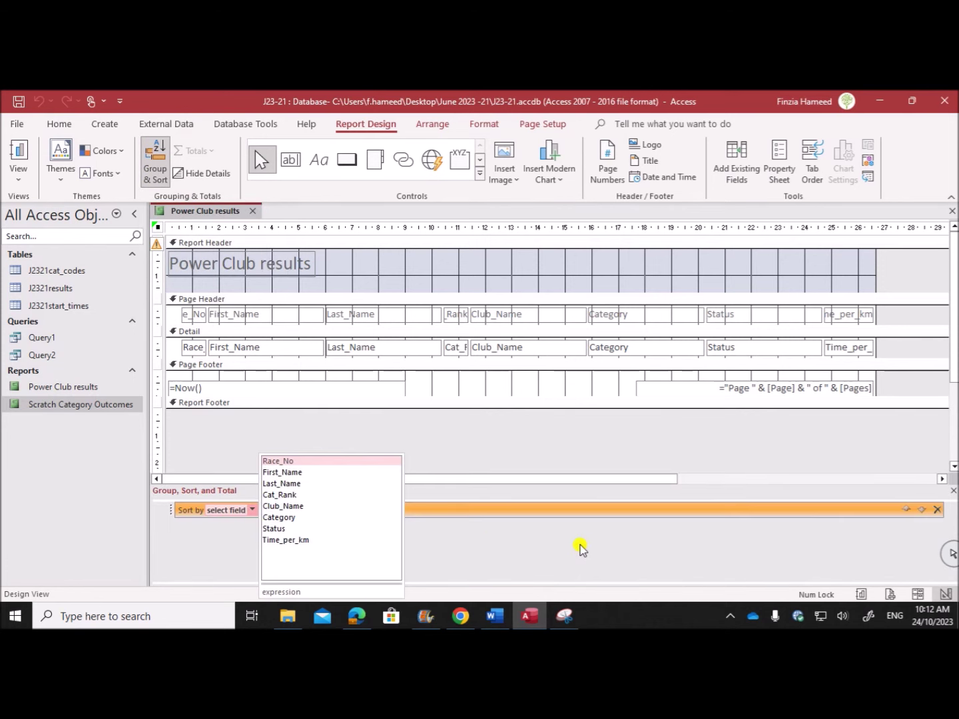
{"action": "left_click", "coordinate": [284, 507]}
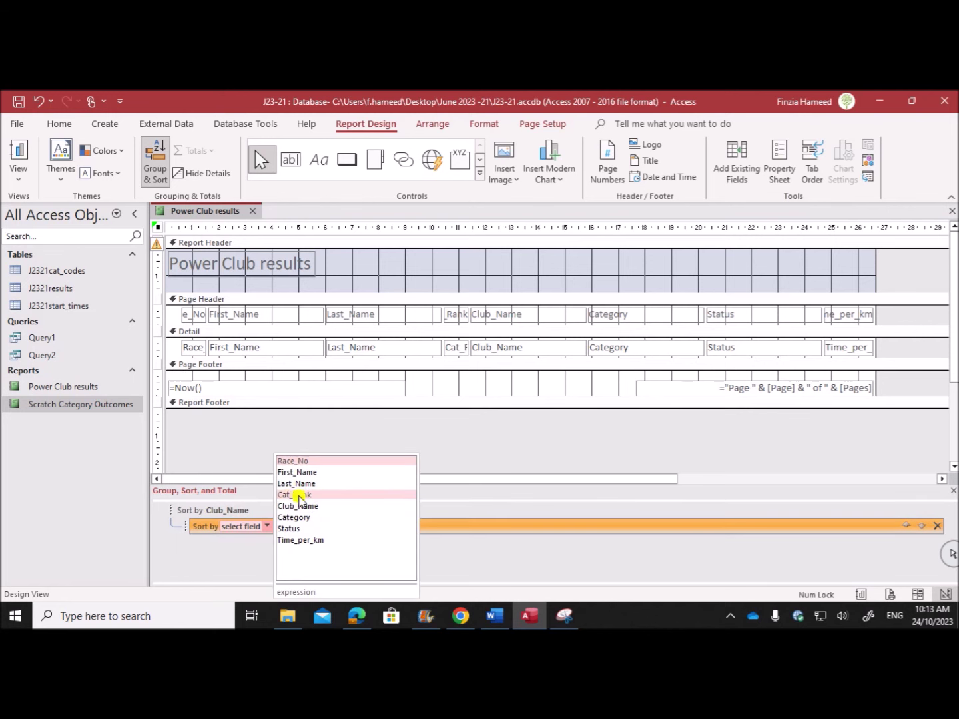
{"action": "left_click", "coordinate": [292, 495]}
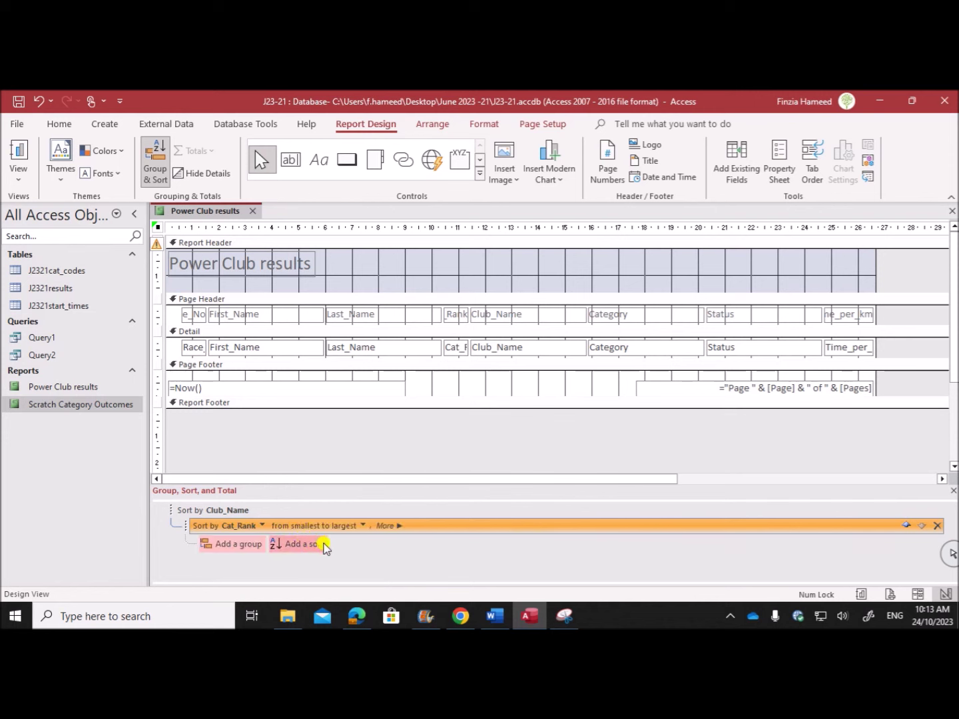
{"action": "left_click", "coordinate": [365, 526]}
{"action": "left_click", "coordinate": [329, 539]}
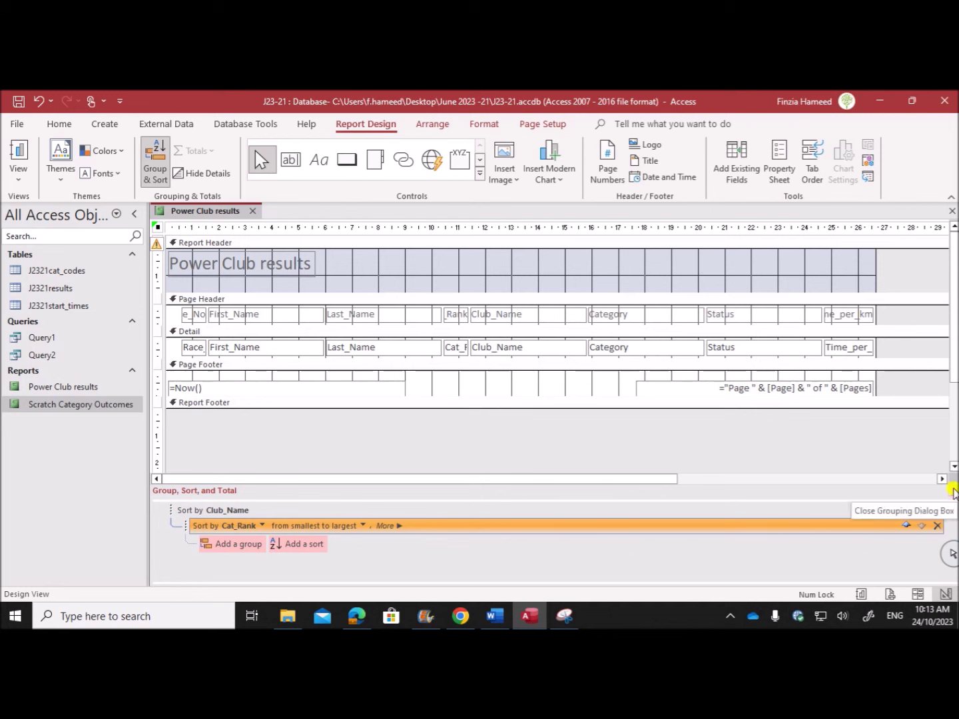
{"action": "left_click", "coordinate": [954, 492]}
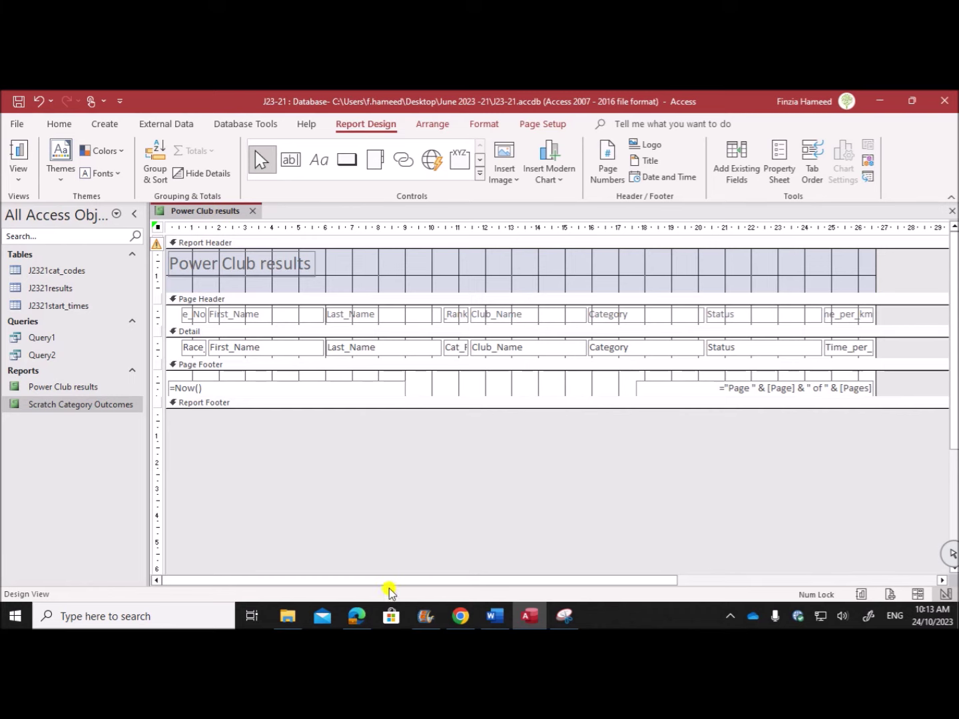
- Highlight the exam paper's requirement for name, centre number and candidate number in the report footer, and return to Access
{"action": "left_click", "coordinate": [357, 616]}
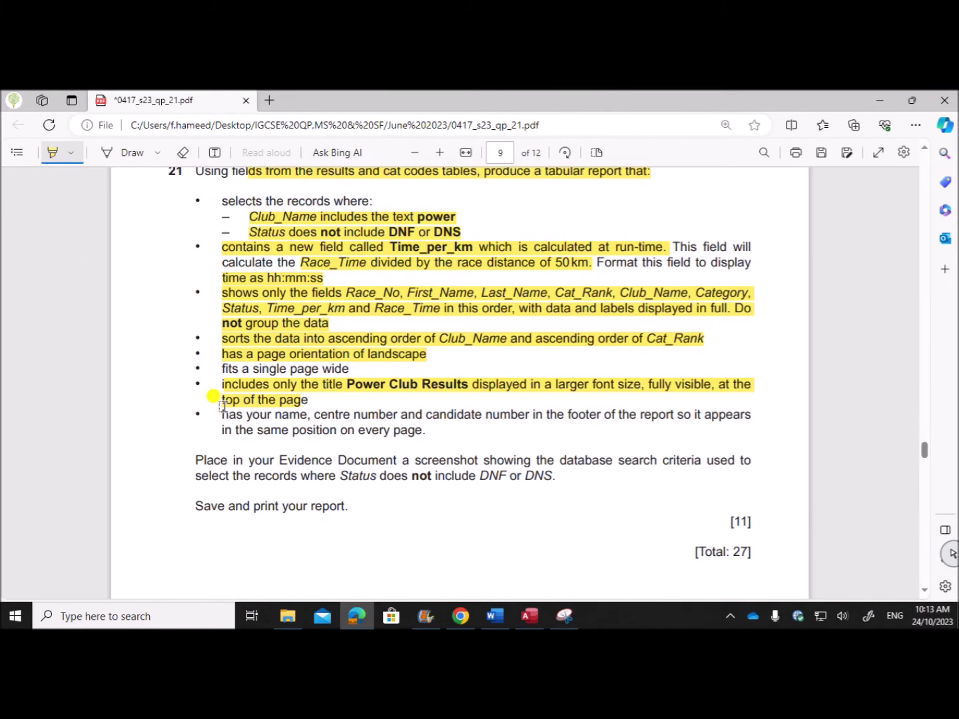
{"action": "left_click_drag", "start_coordinate": [223, 416], "coordinate": [431, 433]}
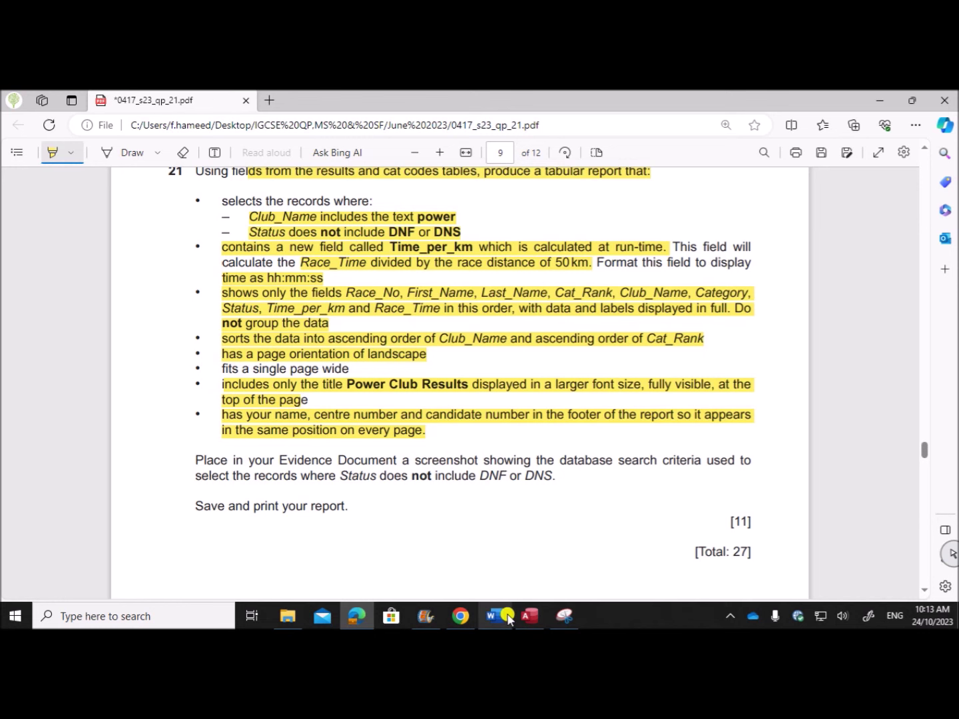
{"action": "left_click", "coordinate": [529, 620]}
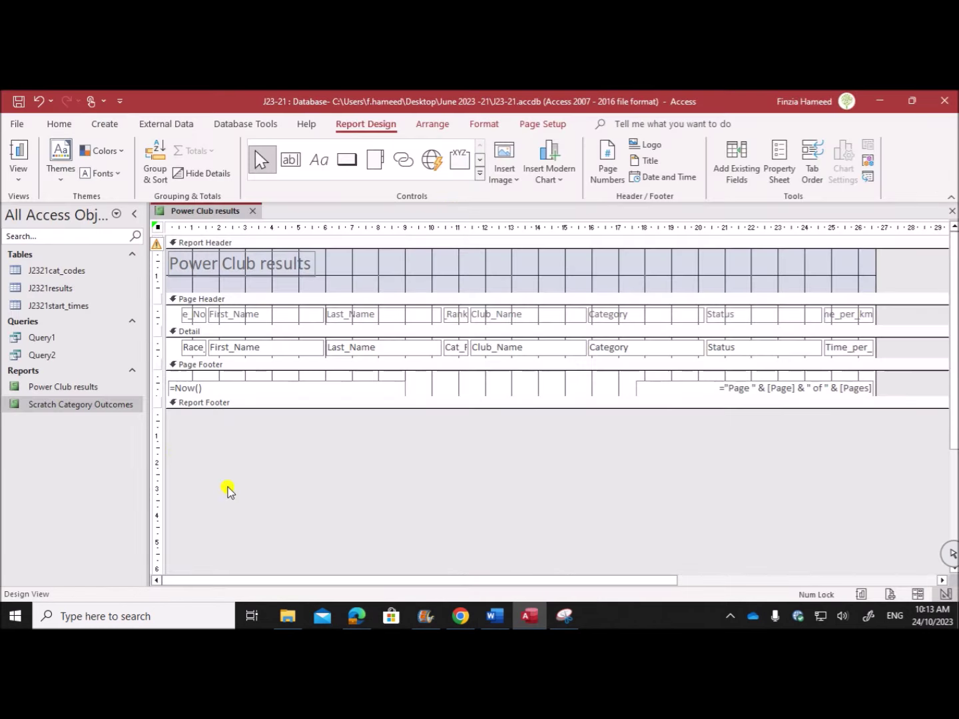
- Replace the page footer's date and page-number fields with a label containing the candidate's name, centre number and candidate number
{"action": "left_click", "coordinate": [219, 384]}
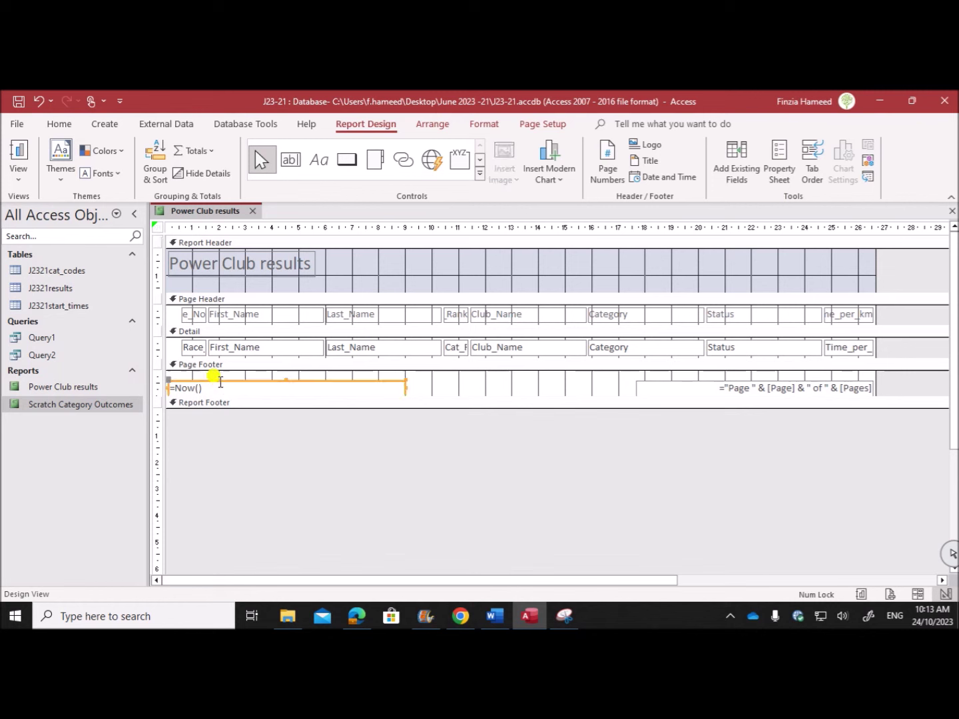
{"action": "key", "text": "Delete"}
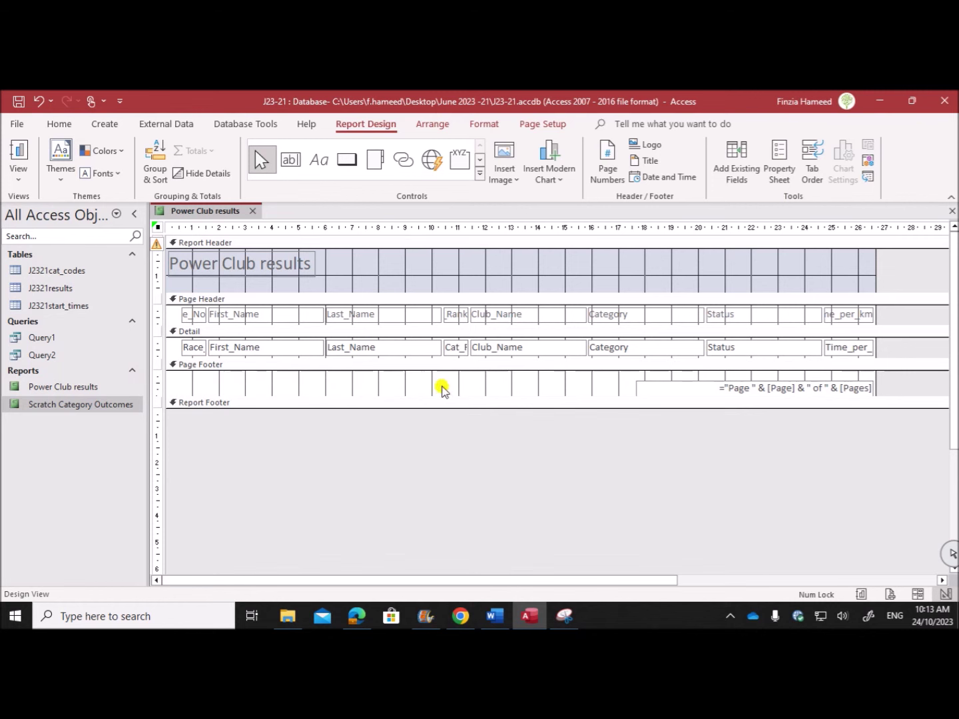
{"action": "left_click", "coordinate": [648, 384]}
{"action": "key", "text": "Delete"}
{"action": "left_click", "coordinate": [320, 160]}
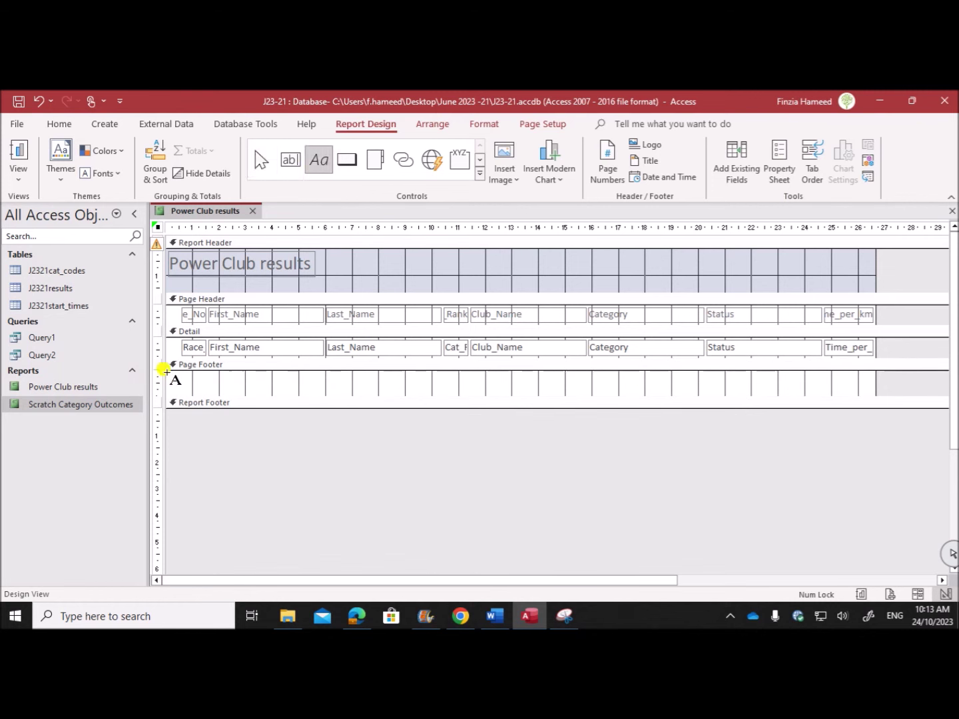
{"action": "left_click_drag", "start_coordinate": [170, 370], "coordinate": [348, 396]}
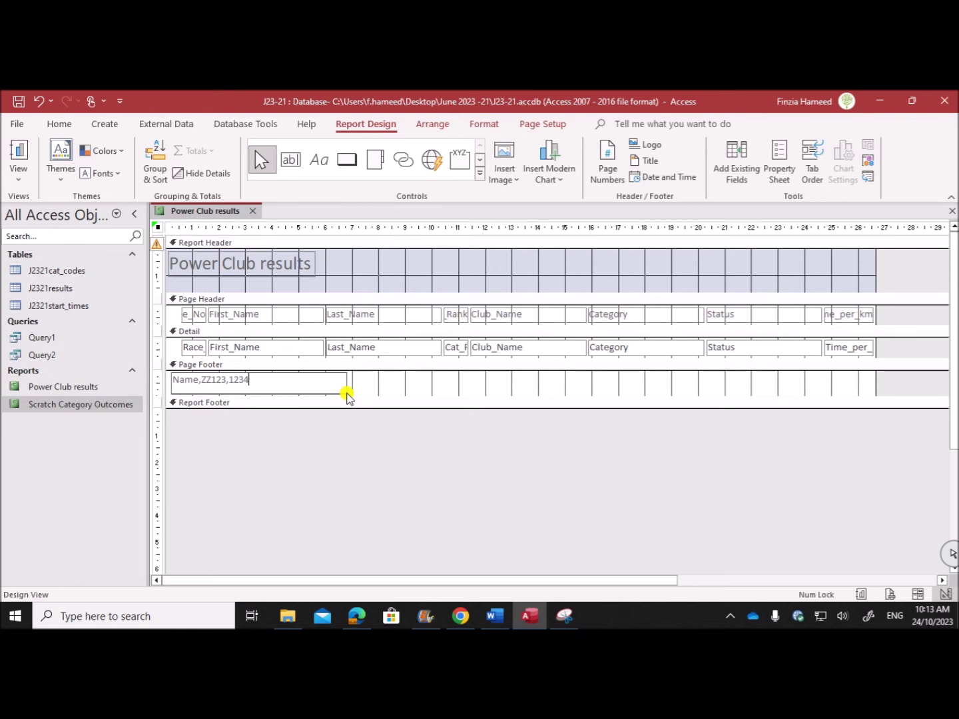
- Highlight the exam paper's requirement that the report fits a single page wide, and return to Access
{"action": "left_click", "coordinate": [356, 616]}
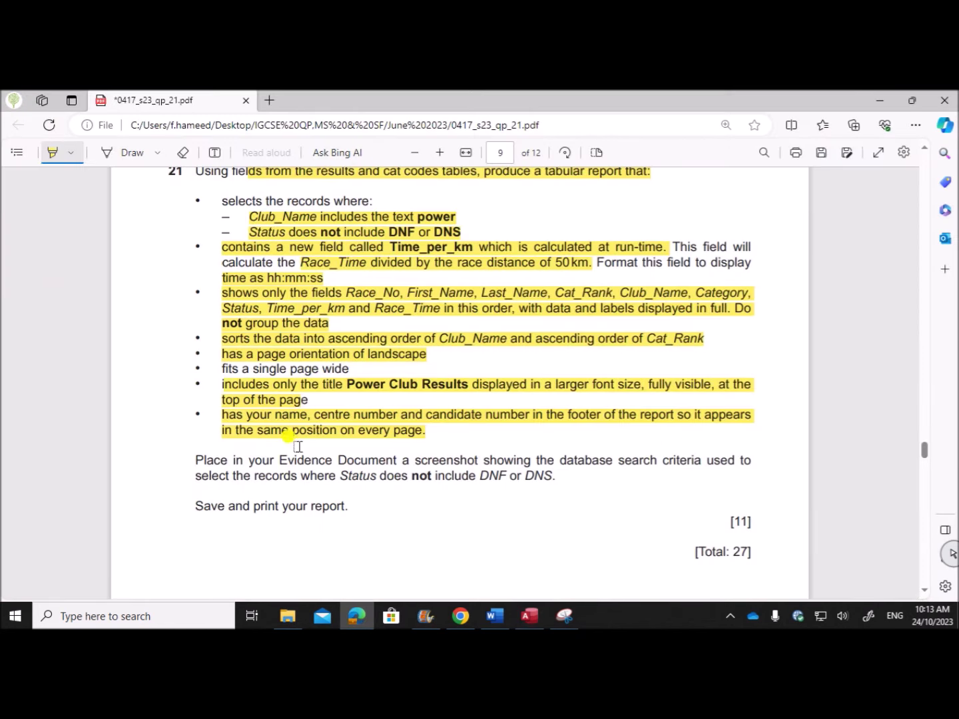
{"action": "mouse_move", "coordinate": [219, 366]}
{"action": "left_mouse_down"}
{"action": "mouse_move", "coordinate": [336, 346]}
{"action": "mouse_move", "coordinate": [348, 369]}
{"action": "left_mouse_up"}
{"action": "left_click", "coordinate": [535, 615]}
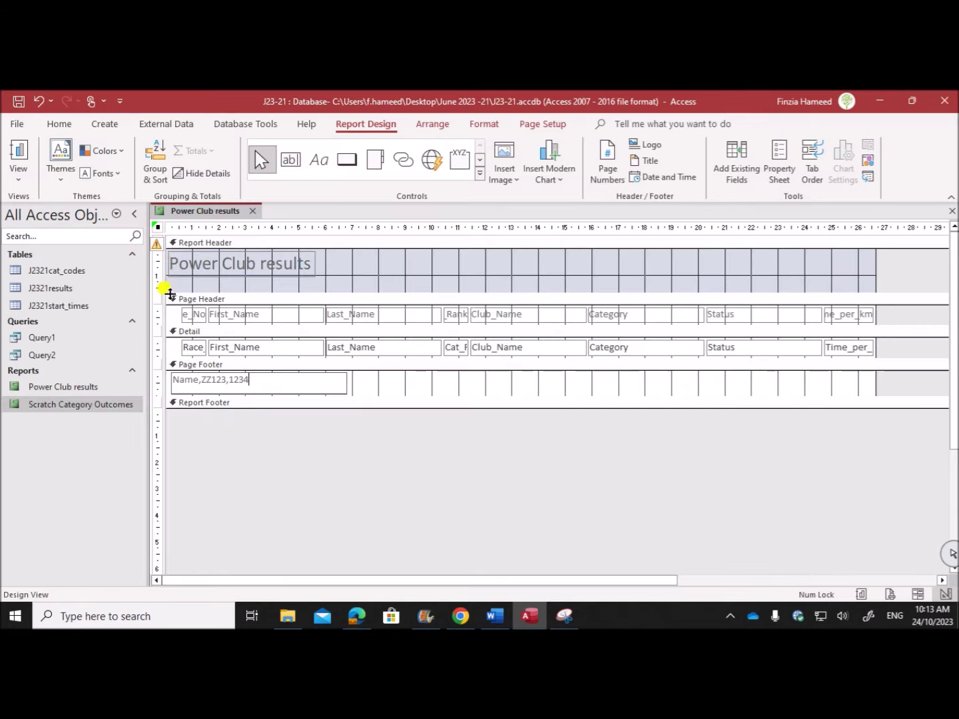
- In the report's Layout View, narrow the First_Name column from its left edge and extend the Race_No column towards the left margin
{"action": "right_click", "coordinate": [201, 211]}
{"action": "left_click", "coordinate": [257, 303]}
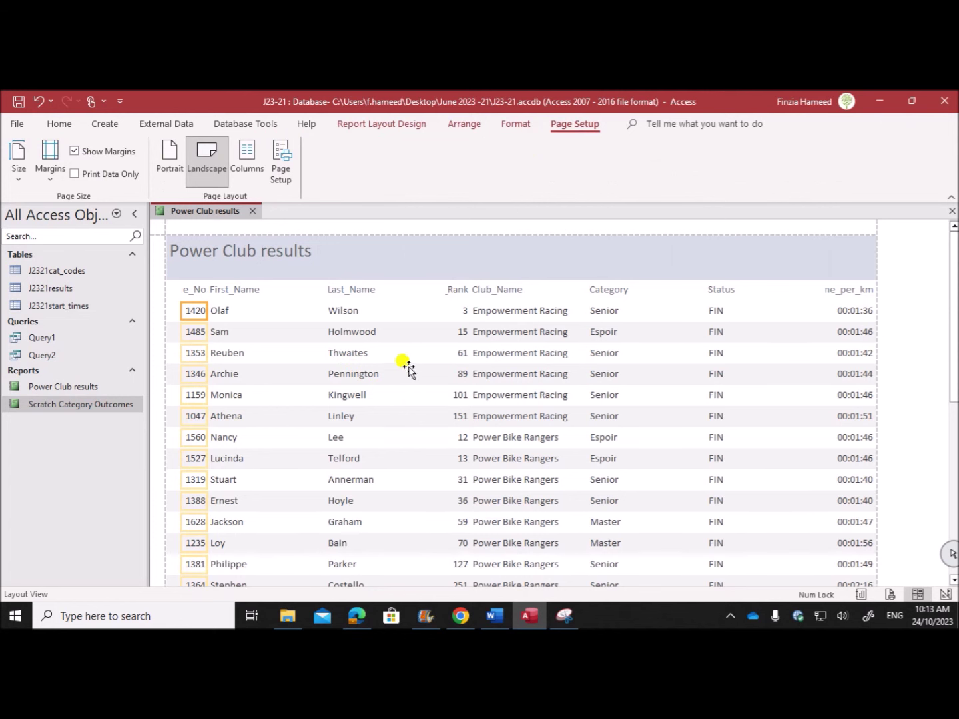
{"action": "left_click", "coordinate": [230, 291]}
{"action": "left_click", "coordinate": [232, 310], "text": "ctrl"}
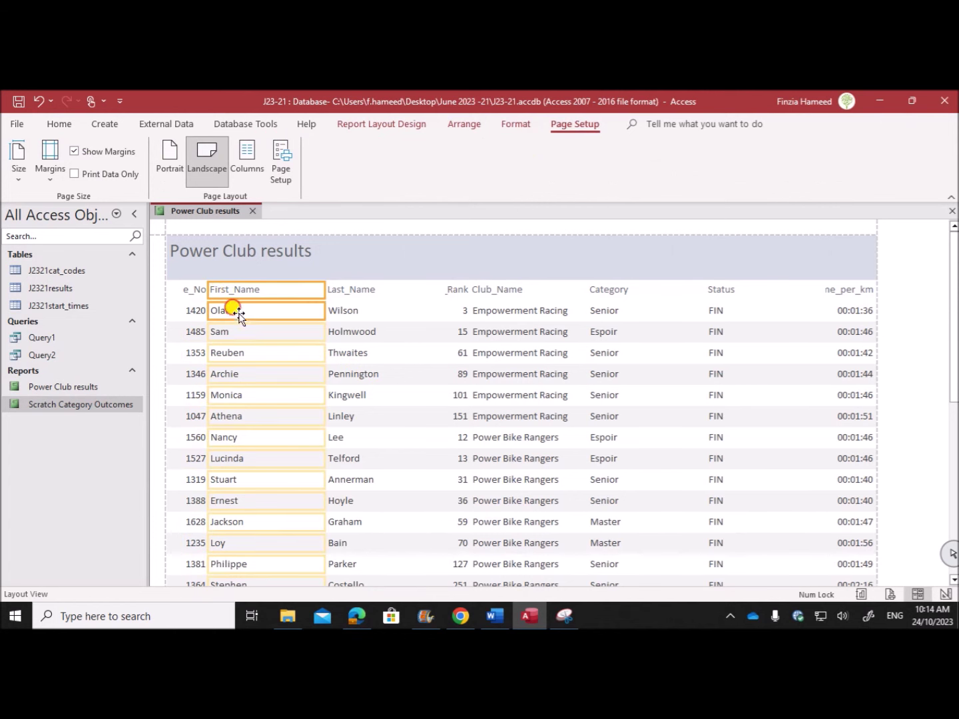
{"action": "left_click_drag", "start_coordinate": [208, 289], "coordinate": [242, 281]}
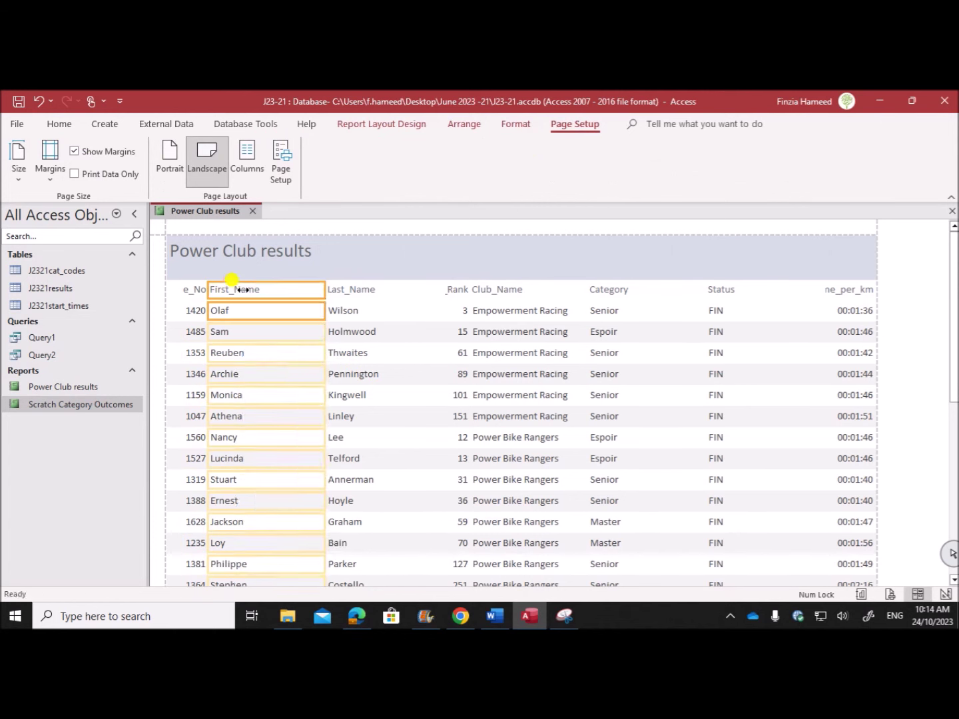
{"action": "left_click", "coordinate": [194, 295], "text": "ctrl"}
{"action": "left_click_drag", "start_coordinate": [182, 274], "coordinate": [171, 273]}
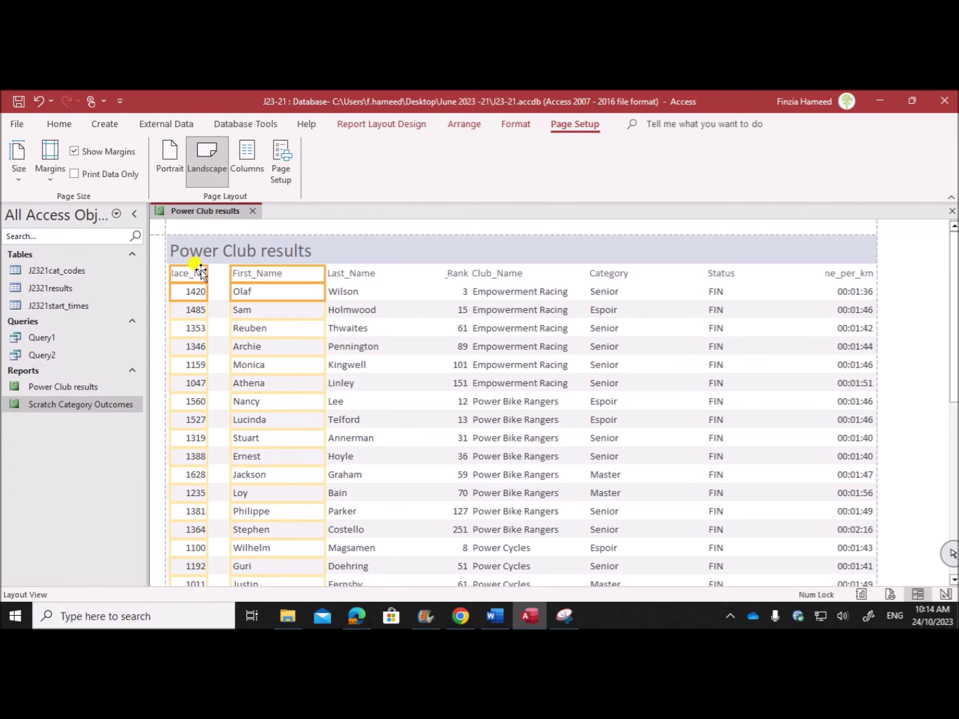
- Widen the Race_No column's heading and data on the right side so that the label displays in full
{"action": "left_click", "coordinate": [182, 330]}
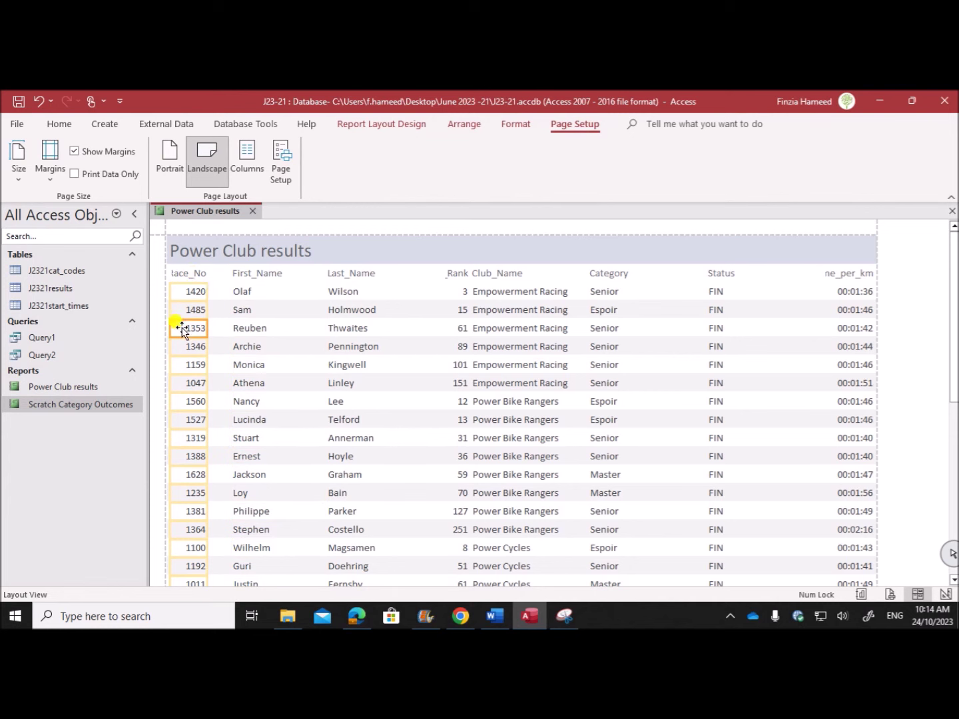
{"action": "left_click", "coordinate": [196, 274]}
{"action": "left_click", "coordinate": [201, 285]}
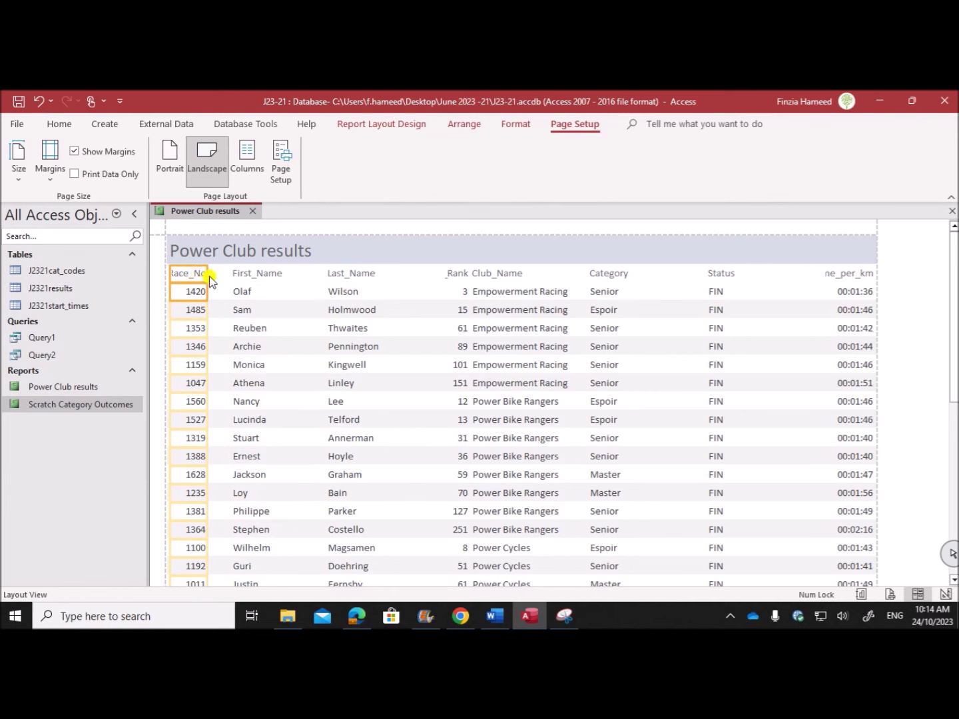
{"action": "left_click_drag", "start_coordinate": [210, 281], "coordinate": [215, 276]}
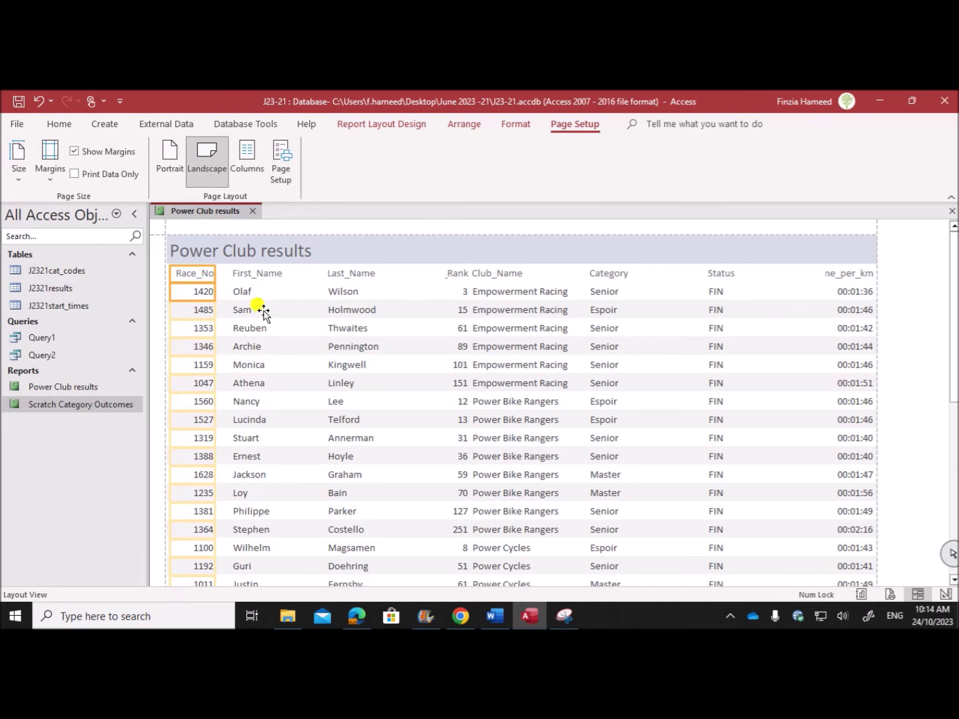
- Narrow the Last_Name column's heading and data from the right edge to free space before Cat_Rank
{"action": "left_click", "coordinate": [260, 274]}
{"action": "left_click", "coordinate": [250, 293]}
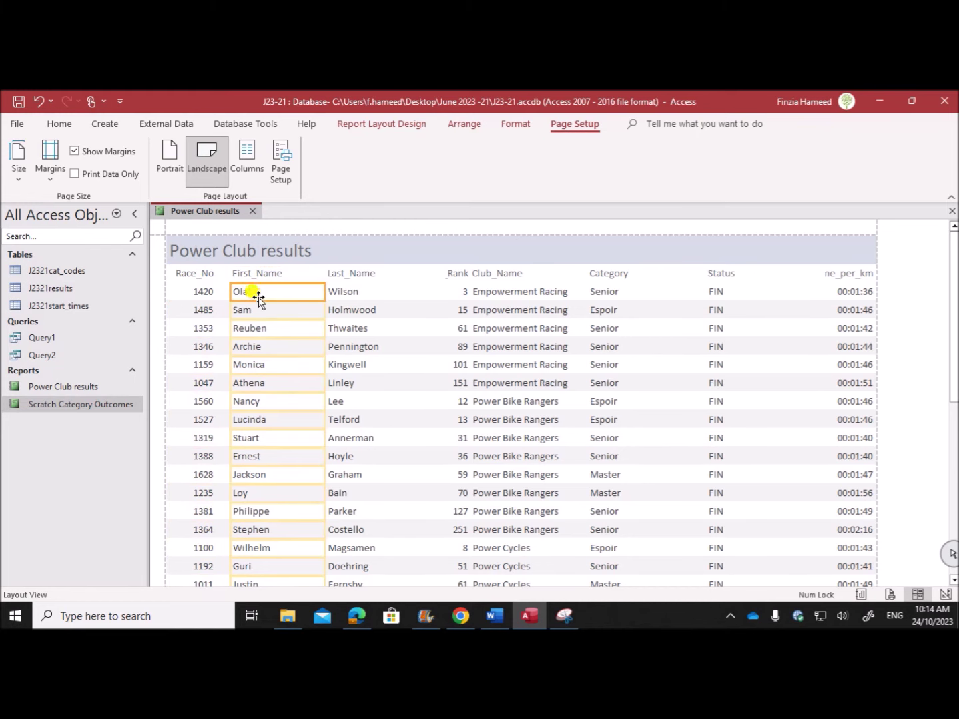
{"action": "left_click", "coordinate": [353, 274]}
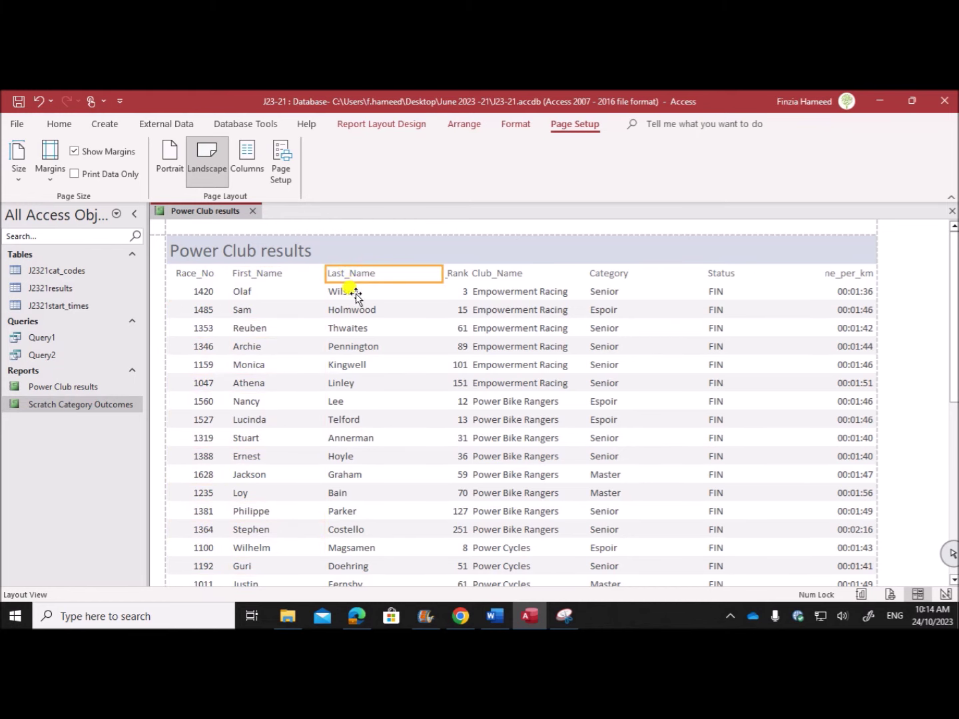
{"action": "left_click", "coordinate": [355, 293]}
{"action": "left_click_drag", "start_coordinate": [435, 273], "coordinate": [369, 273]}
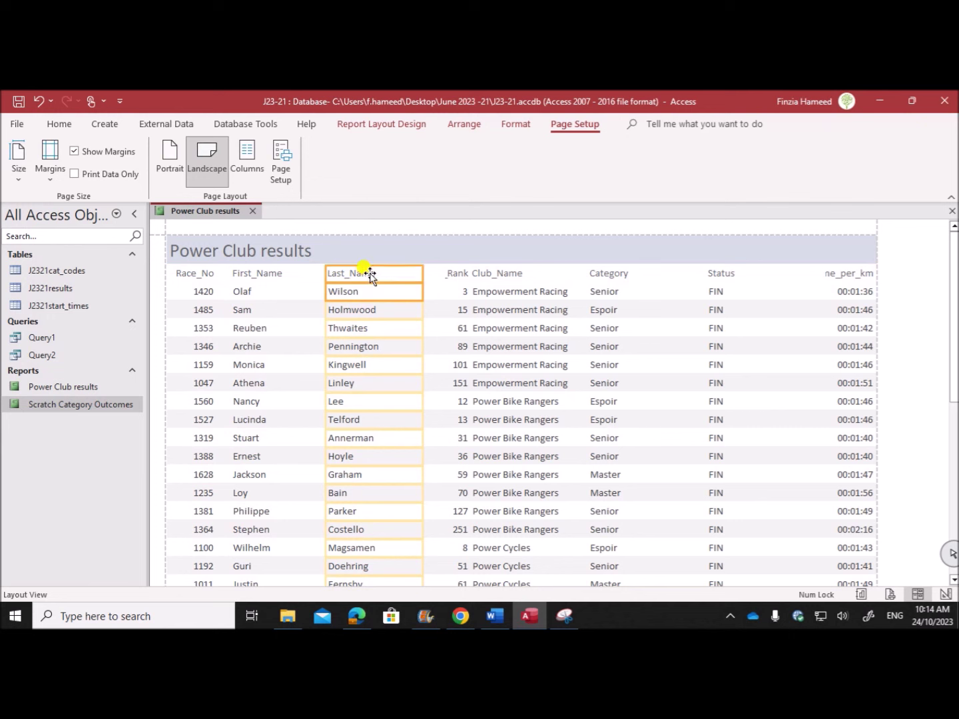
- Widen the Cat_Rank column so its label displays in full, and shift it left closer to Last_Name
{"action": "left_click", "coordinate": [452, 275]}
{"action": "left_click_drag", "start_coordinate": [441, 272], "coordinate": [418, 283]}
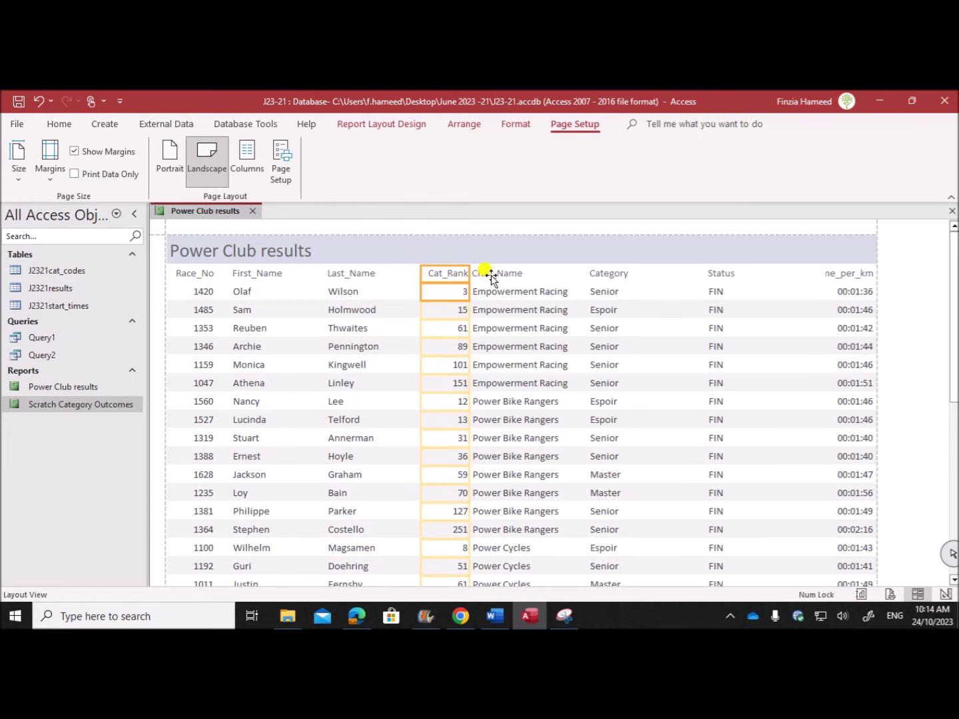
{"action": "key", "text": "Left"}
{"action": "key", "text": "Left"}
{"action": "key", "text": "Left"}
{"action": "key", "text": "Left"}
{"action": "key", "text": "Left"}
{"action": "key", "text": "Left"}
{"action": "key", "text": "Left"}
{"action": "key", "text": "Left"}
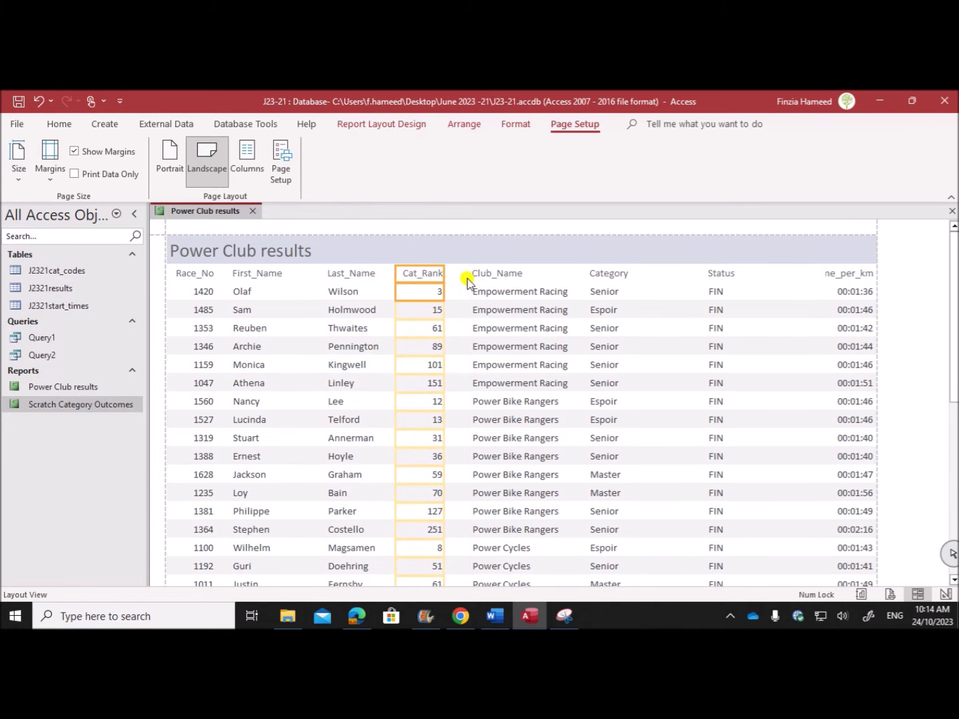
- Extend the Club_Name column to the left, narrow the Category column from its left edge, and check the club names further down
{"action": "left_click", "coordinate": [489, 278]}
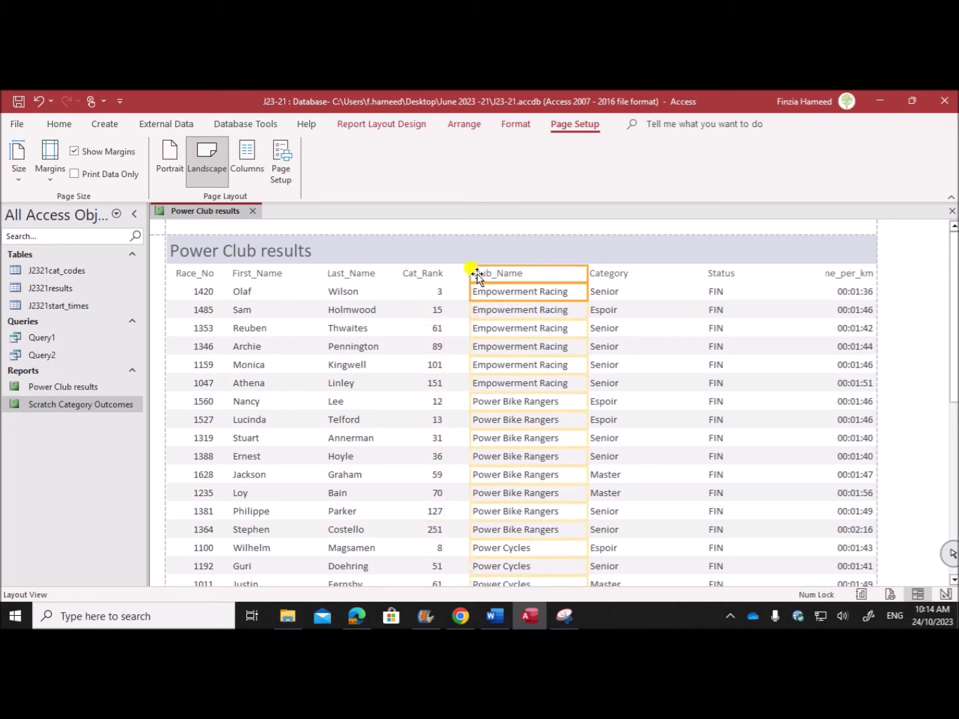
{"action": "left_click_drag", "start_coordinate": [472, 273], "coordinate": [458, 279]}
{"action": "left_click", "coordinate": [606, 274]}
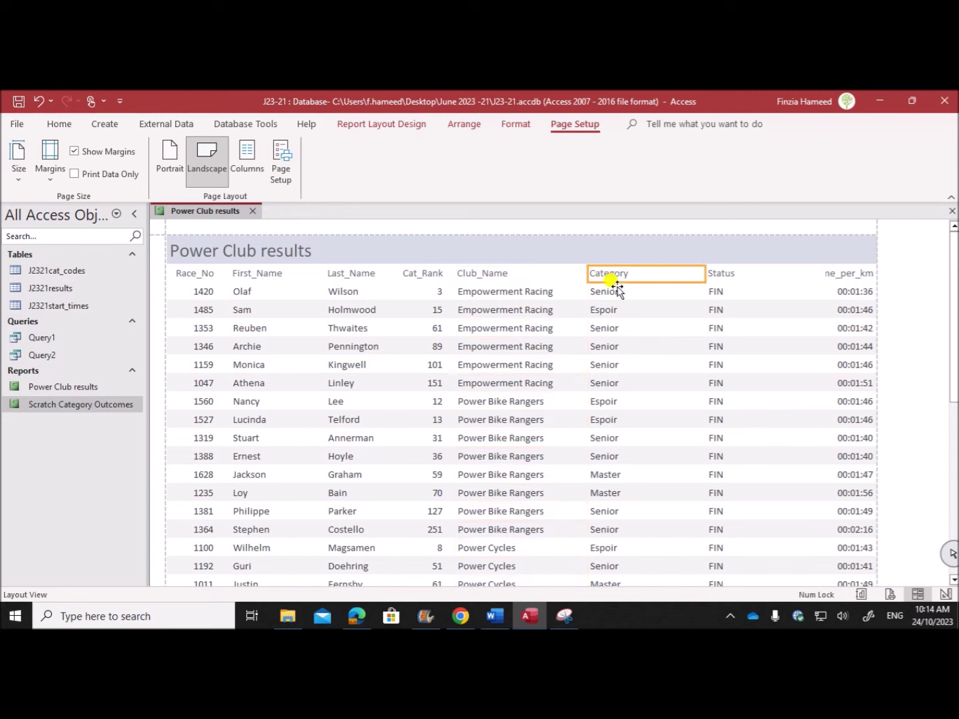
{"action": "left_click_drag", "start_coordinate": [580, 270], "coordinate": [626, 270]}
{"action": "scroll", "coordinate": [526, 386], "scroll_direction": "down", "scroll_amount": 3}
{"action": "scroll", "coordinate": [526, 385], "scroll_direction": "down", "scroll_amount": 12}
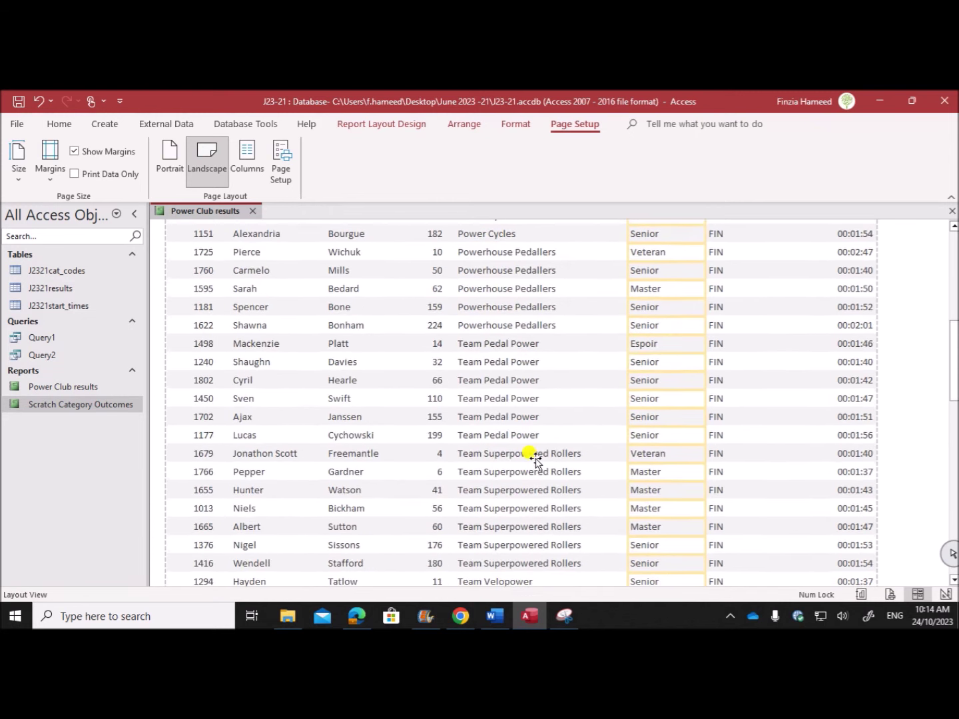
- Check the remaining club names, and narrow the Status column's heading and data from the right edge to free space before Time_per_km
{"action": "scroll", "coordinate": [533, 465], "scroll_direction": "down", "scroll_amount": 3}
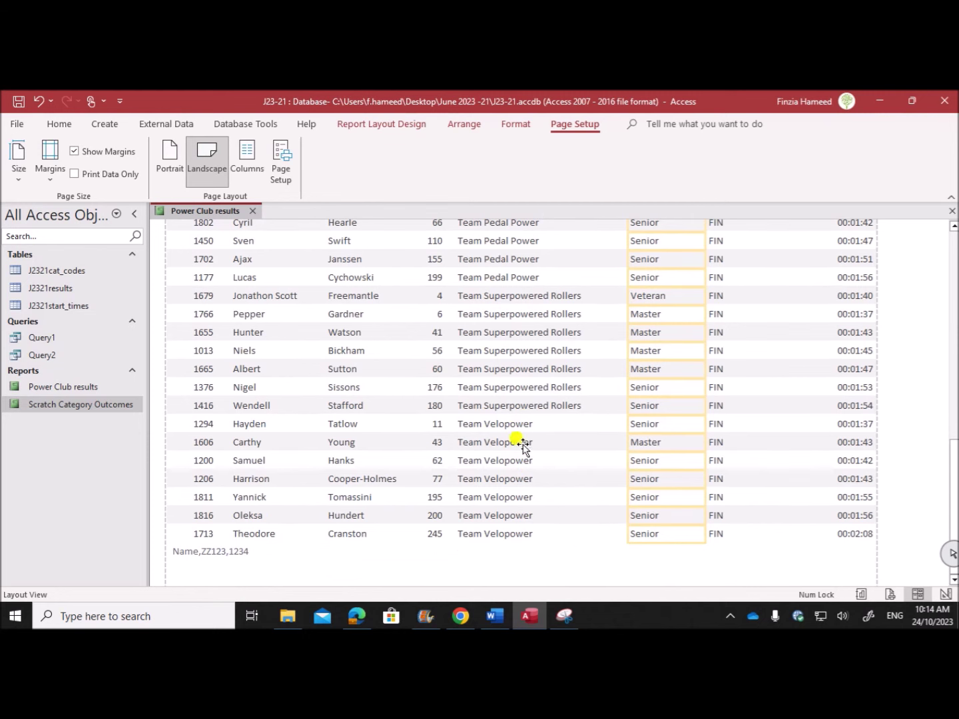
{"action": "left_click", "coordinate": [530, 390]}
{"action": "left_click_drag", "start_coordinate": [586, 374], "coordinate": [585, 369]}
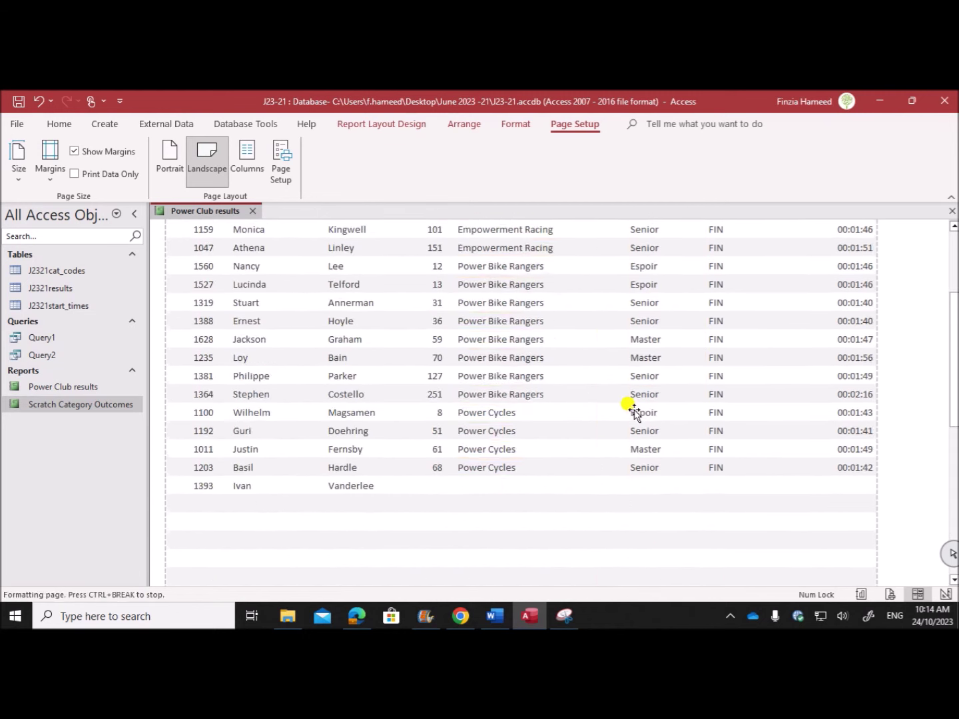
{"action": "left_click", "coordinate": [717, 274]}
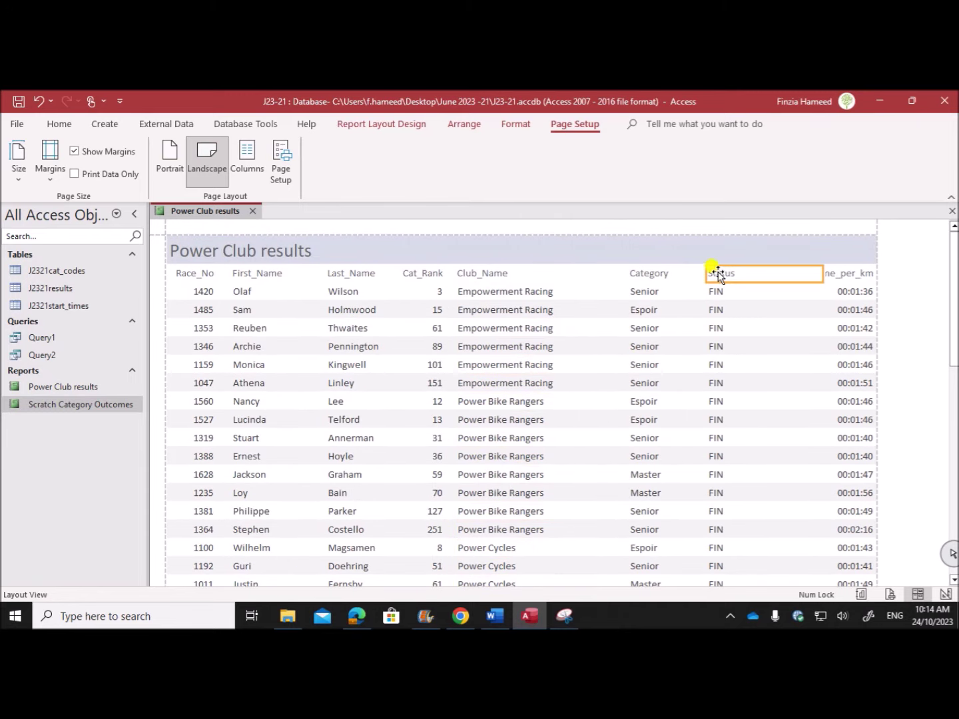
{"action": "left_click", "coordinate": [721, 293]}
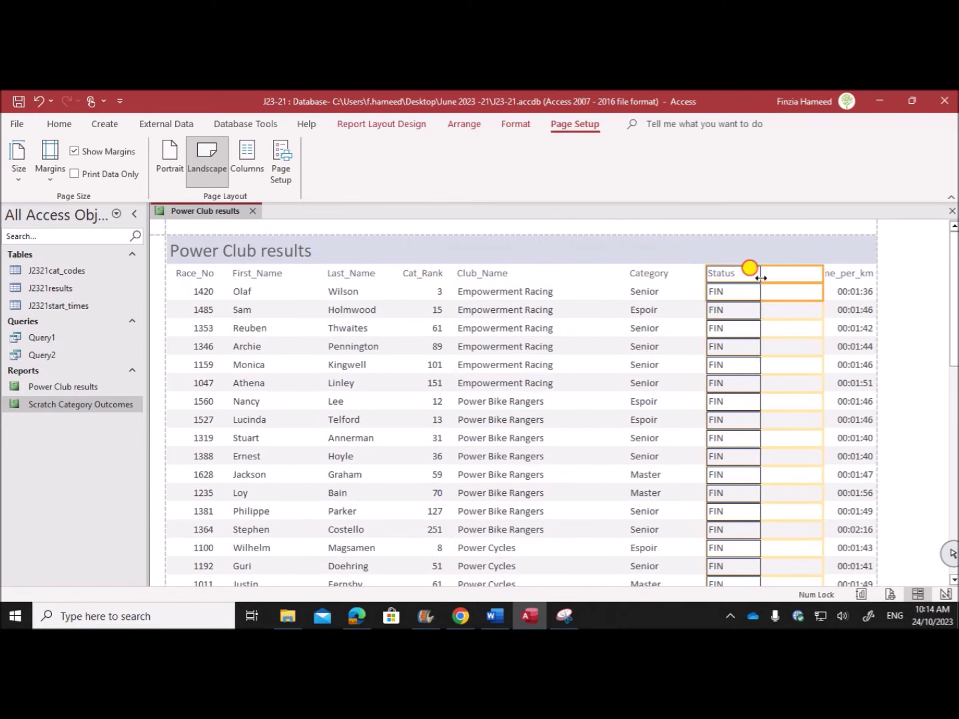
- Widen the Time_per_km column leftwards so its label displays in full, and check the report down to its footer
{"action": "left_click", "coordinate": [842, 273]}
{"action": "left_click_drag", "start_coordinate": [825, 273], "coordinate": [788, 273]}
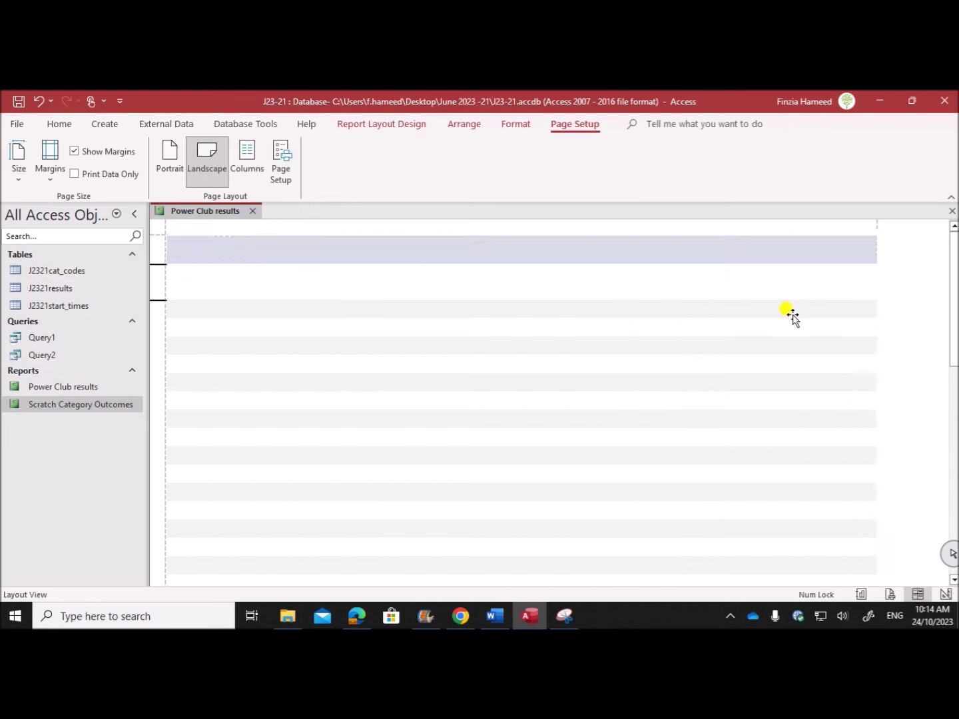
{"action": "scroll", "coordinate": [785, 339], "scroll_direction": "down", "scroll_amount": 20}
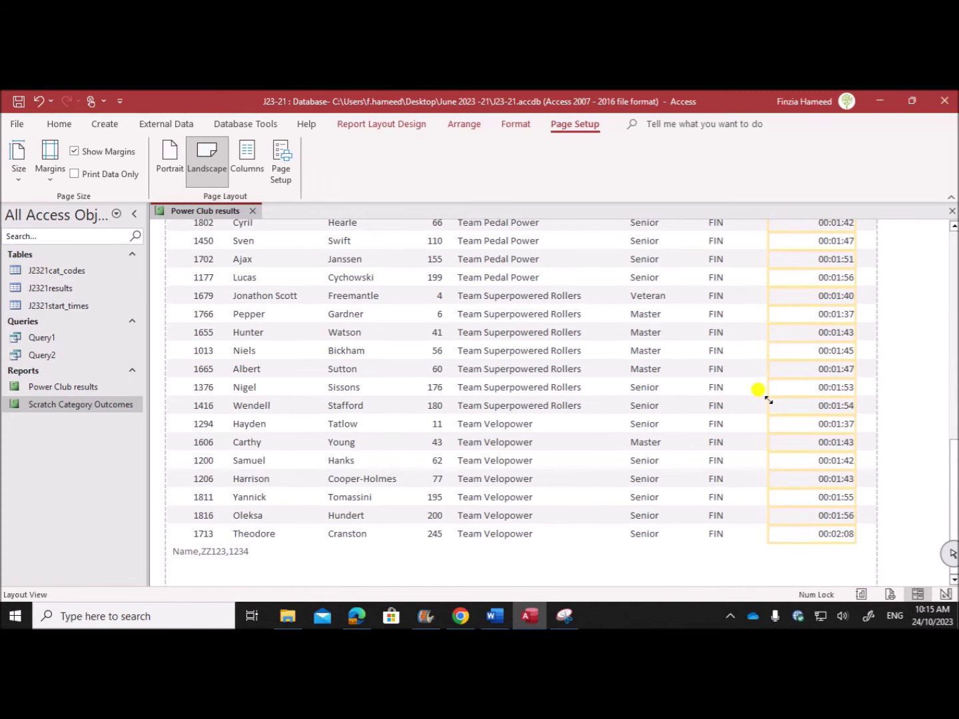
{"action": "left_click", "coordinate": [239, 552]}
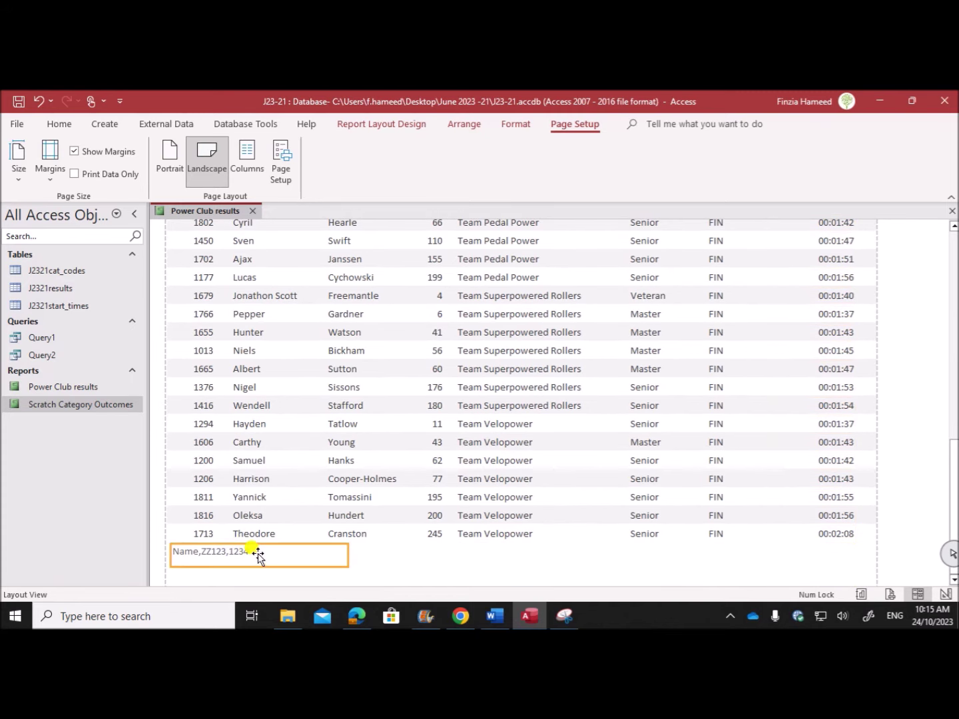
{"action": "left_click", "coordinate": [513, 552]}
{"action": "scroll", "coordinate": [572, 484], "scroll_direction": "up", "scroll_amount": 15}
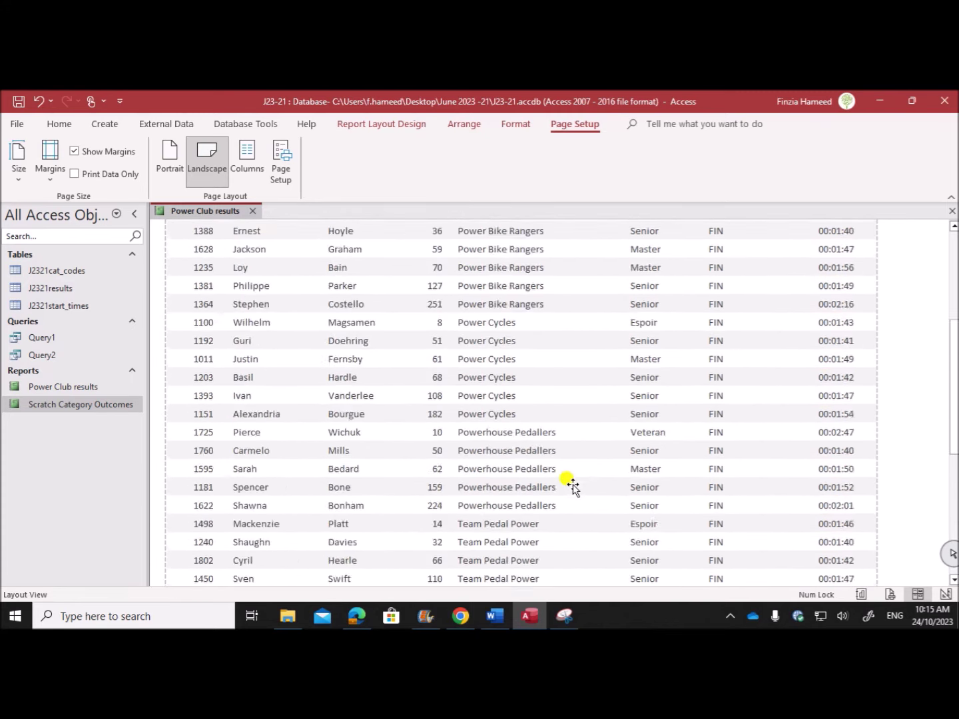
{"action": "scroll", "coordinate": [567, 483], "scroll_direction": "up", "scroll_amount": 2}
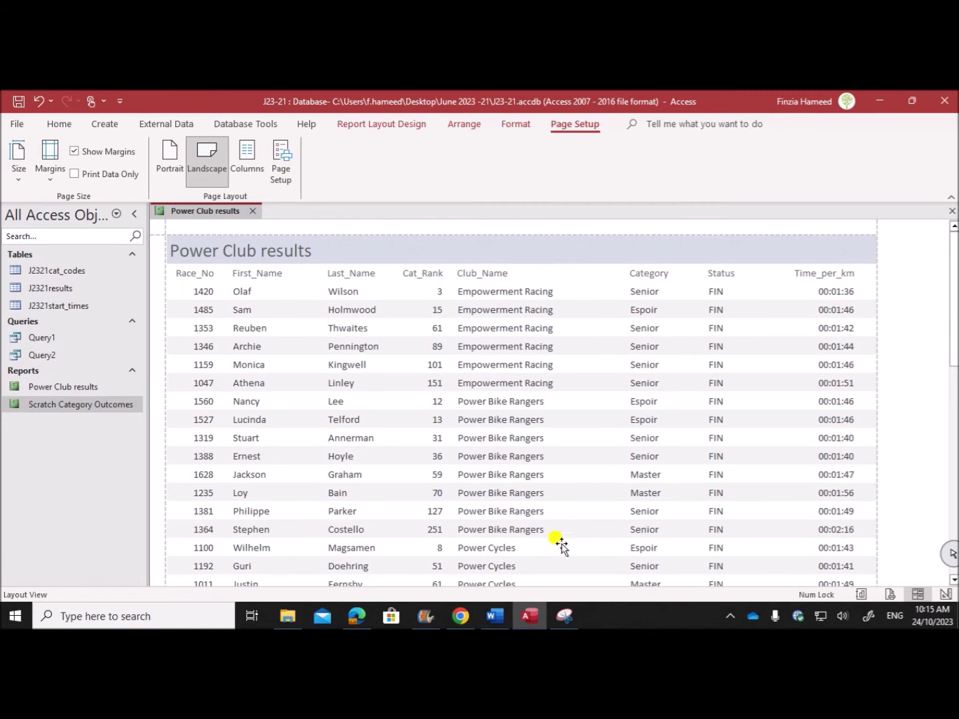
- In the question paper in Edge, highlight question 21's instruction to screenshot the search criteria excluding Status DNF or DNS
{"action": "left_click", "coordinate": [357, 615]}
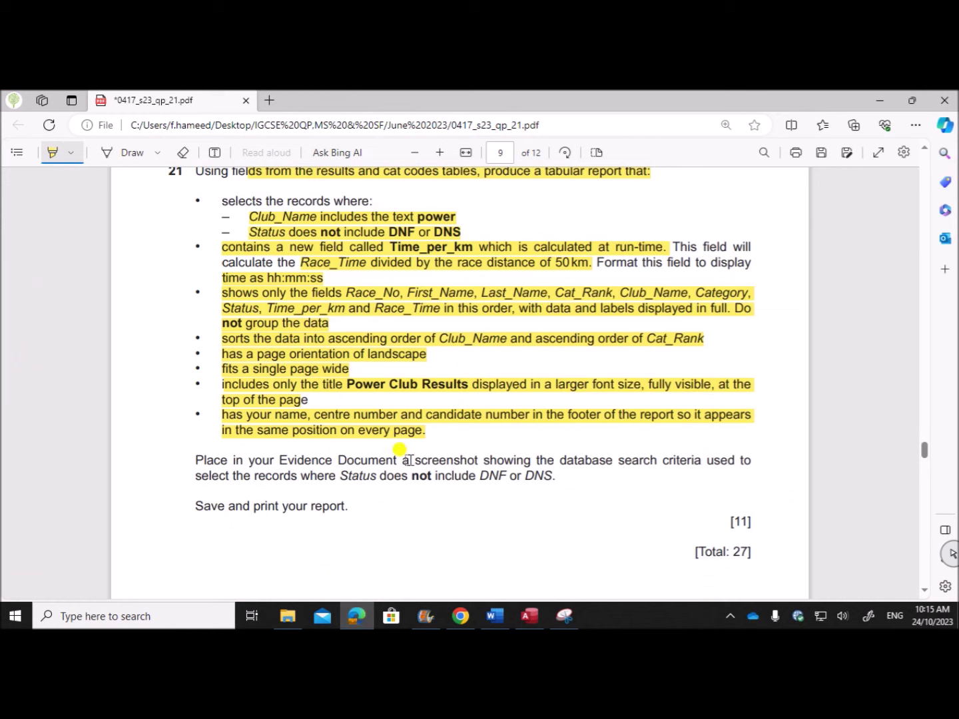
{"action": "mouse_move", "coordinate": [404, 461]}
{"action": "left_mouse_down"}
{"action": "mouse_move", "coordinate": [750, 465]}
{"action": "mouse_move", "coordinate": [229, 486]}
{"action": "mouse_move", "coordinate": [200, 478]}
{"action": "mouse_move", "coordinate": [572, 474]}
{"action": "left_mouse_up"}
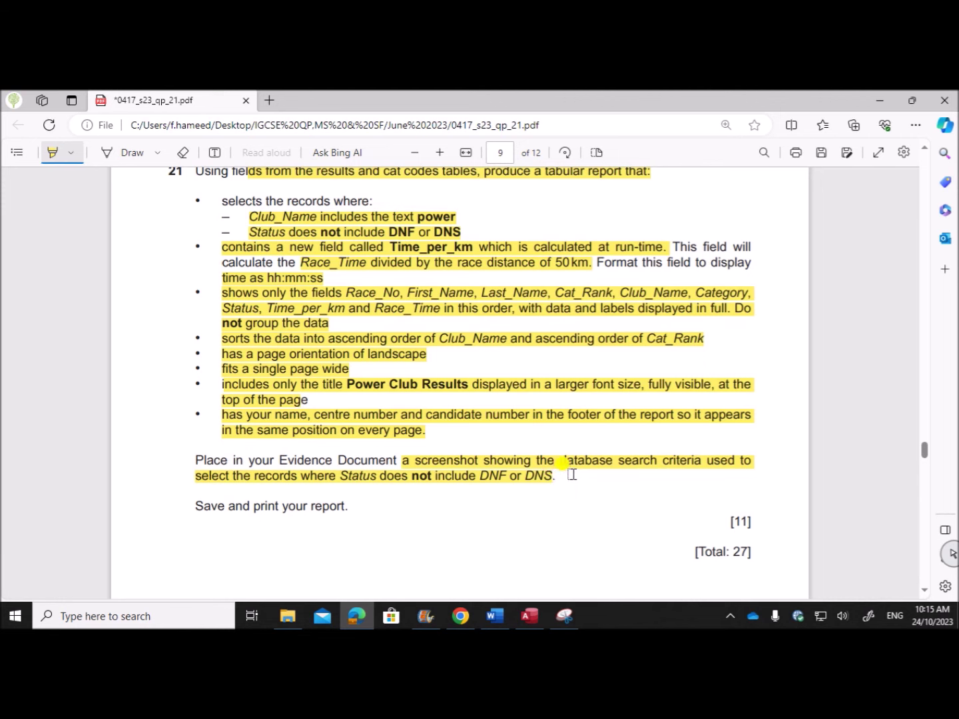
- Back in Access, open Query2 in Design View, close the Add Tables pane and widen the Status column to fit its criteria
{"action": "left_click", "coordinate": [530, 616]}
{"action": "left_click", "coordinate": [63, 358]}
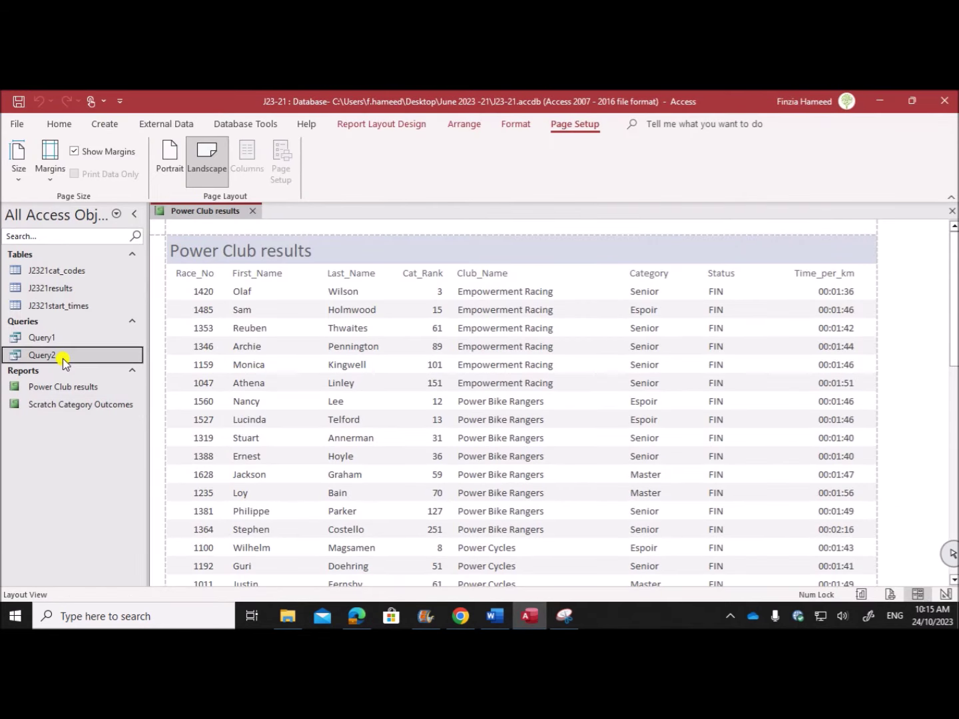
{"action": "right_click", "coordinate": [63, 358]}
{"action": "left_click", "coordinate": [100, 386]}
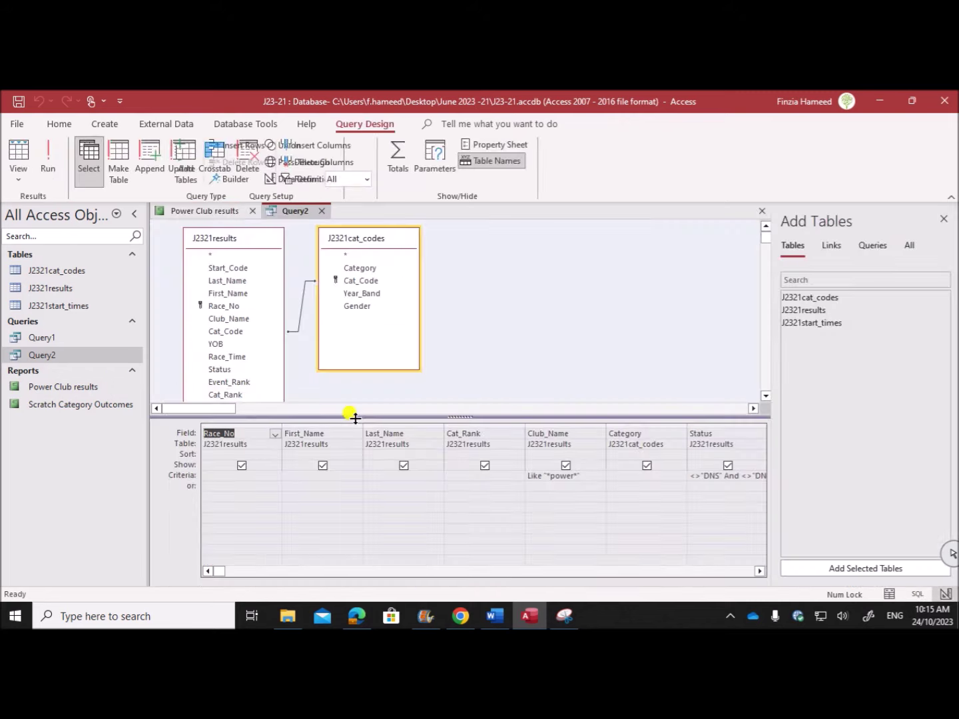
{"action": "left_click", "coordinate": [943, 219]}
{"action": "double_click", "coordinate": [768, 427]}
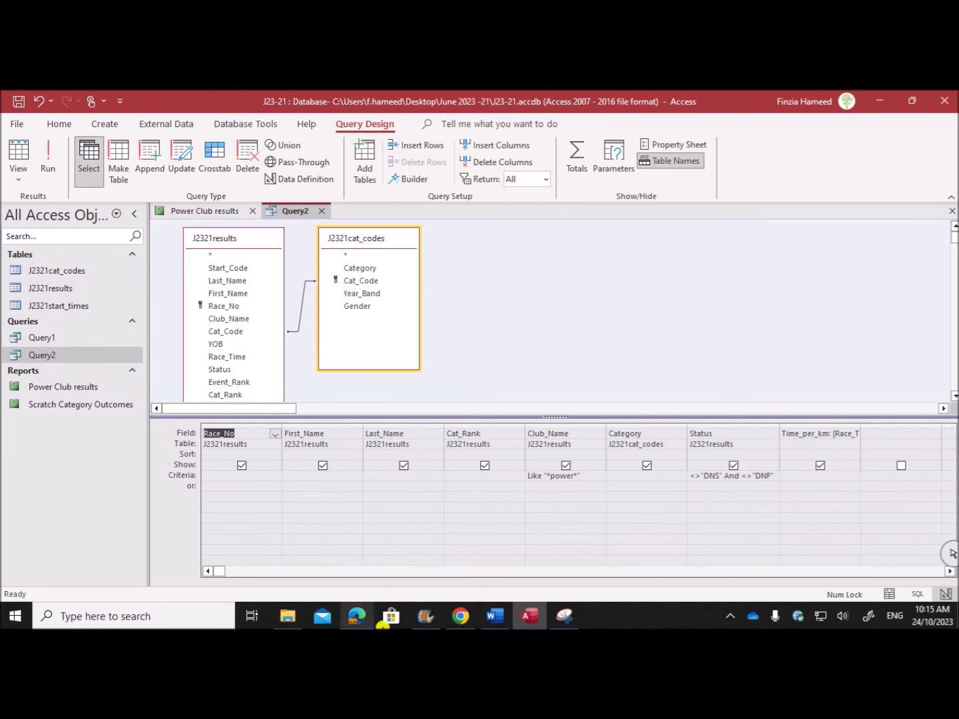
- Capture the Status column of the query grid, including its criteria, as a new snip in Snipping Tool
{"action": "left_click", "coordinate": [565, 616]}
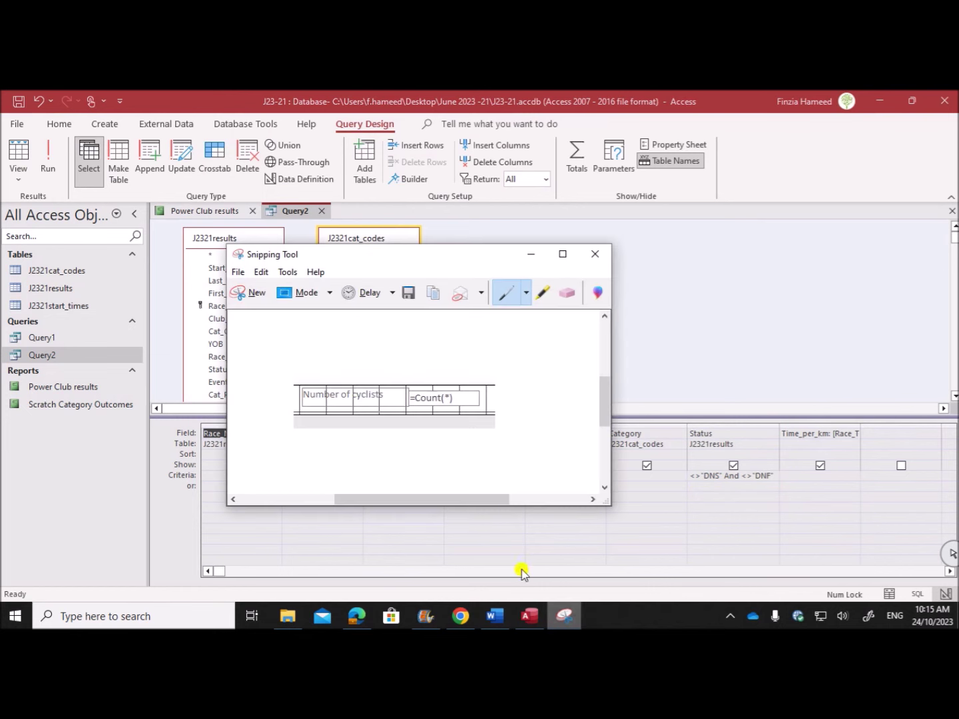
{"action": "left_click", "coordinate": [254, 293]}
{"action": "left_click_drag", "start_coordinate": [667, 406], "coordinate": [783, 507]}
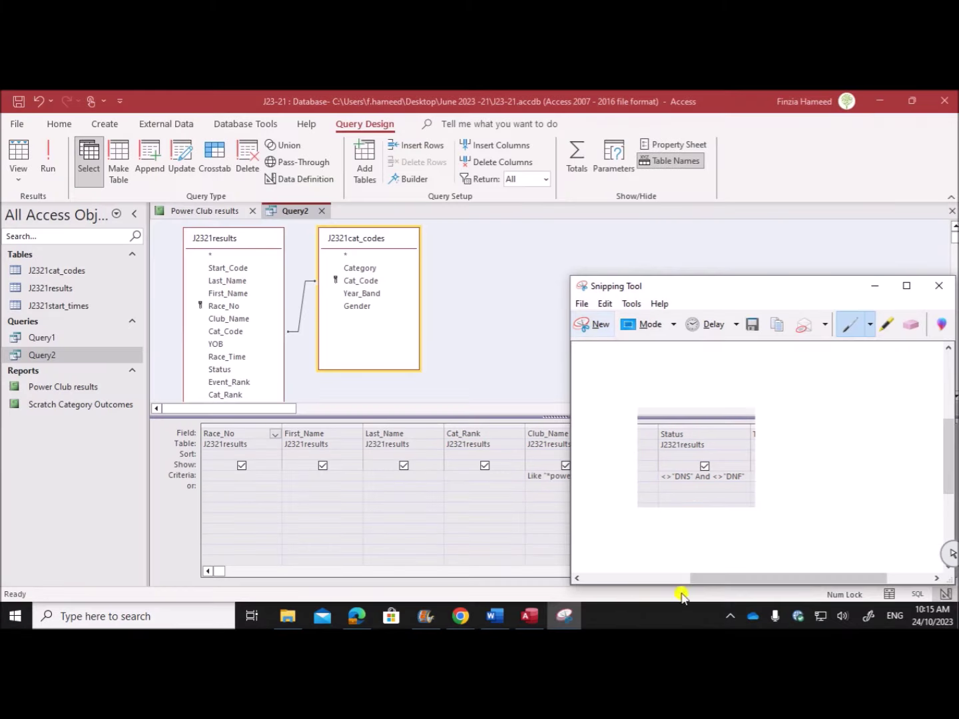
- Switch to the EVIDENCE1234 document in Word and paste the snip beneath the "Step 21 evidence:" heading
{"action": "left_click", "coordinate": [501, 615]}
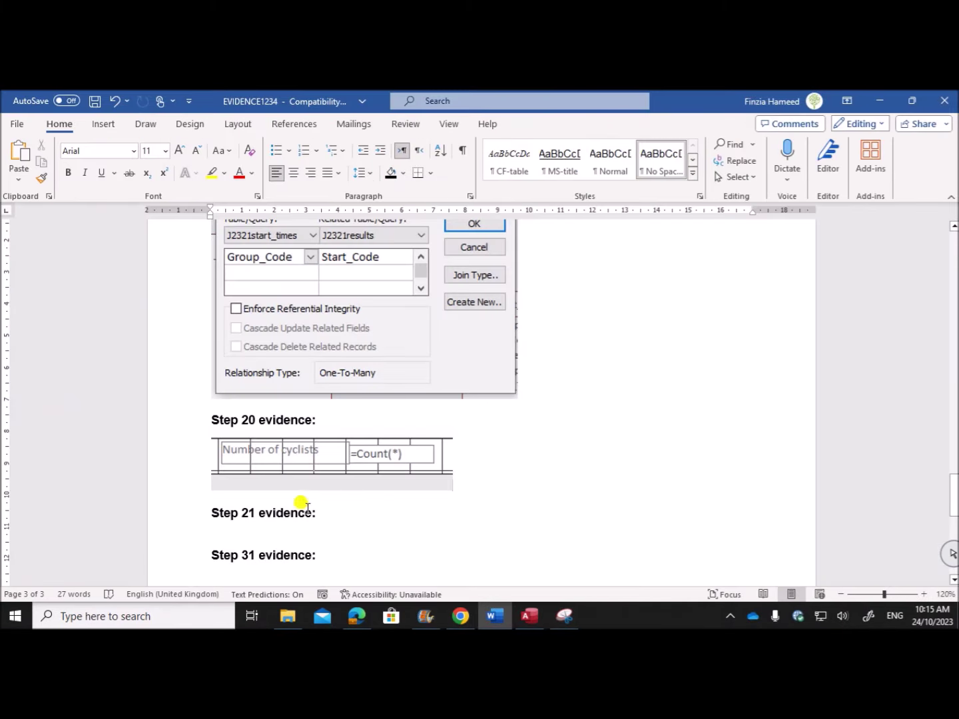
{"action": "scroll", "coordinate": [272, 519], "scroll_direction": "down", "scroll_amount": 5}
{"action": "left_click", "coordinate": [219, 377]}
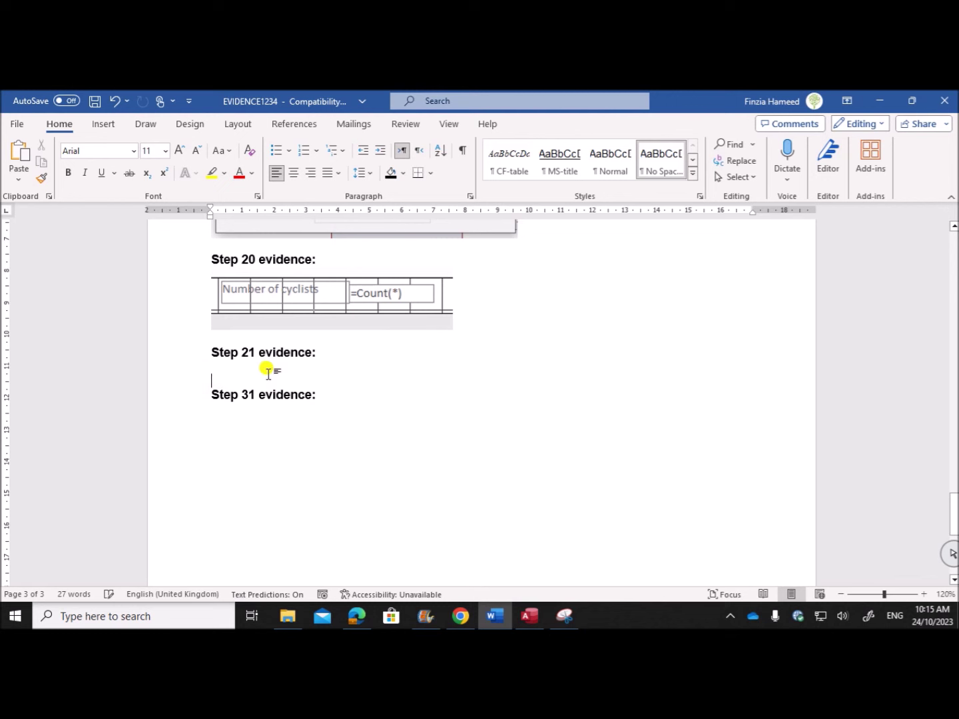
{"action": "key", "text": "ctrl+v"}
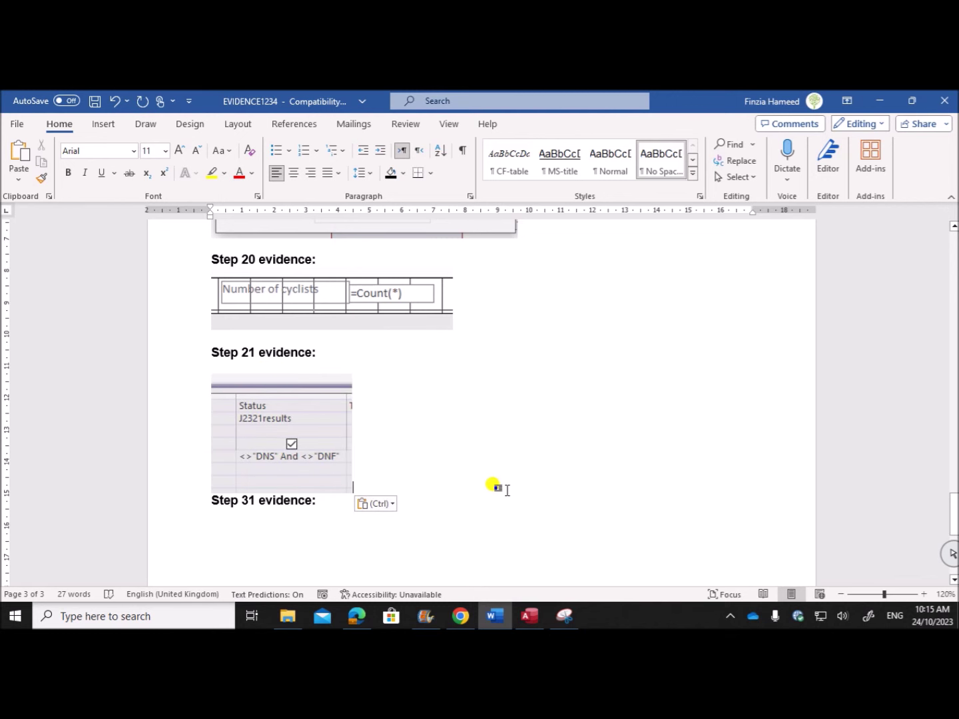
- Recheck the question paper, return to Access, close Query2 and save the Power Club results report
{"action": "left_click", "coordinate": [357, 616]}
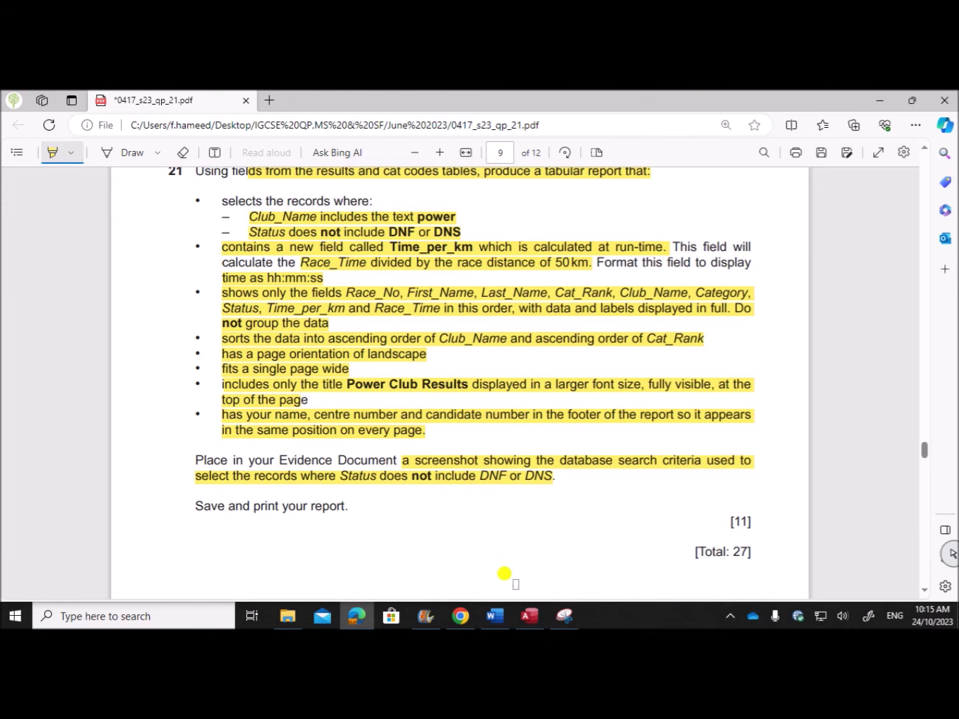
{"action": "left_click", "coordinate": [530, 616]}
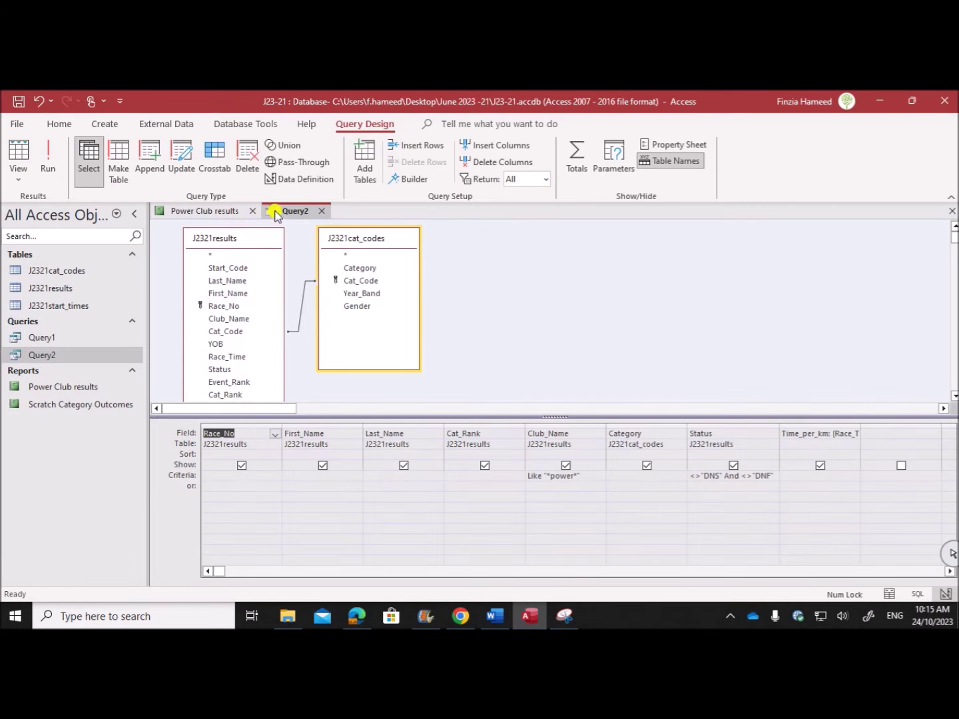
{"action": "left_click", "coordinate": [320, 213]}
{"action": "right_click", "coordinate": [226, 211]}
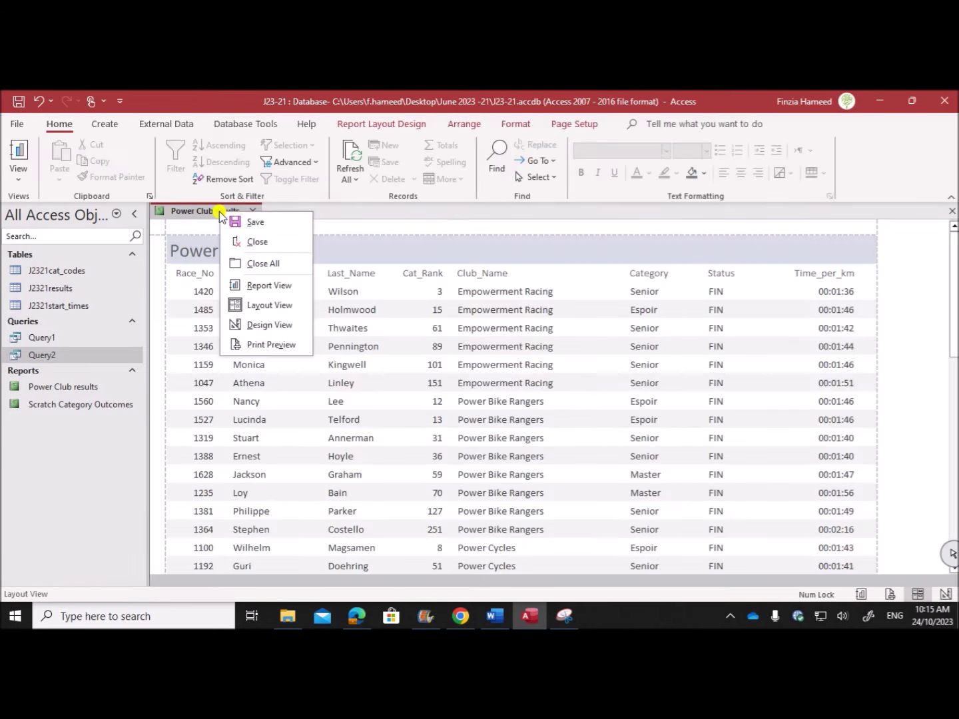
{"action": "left_click", "coordinate": [251, 219]}
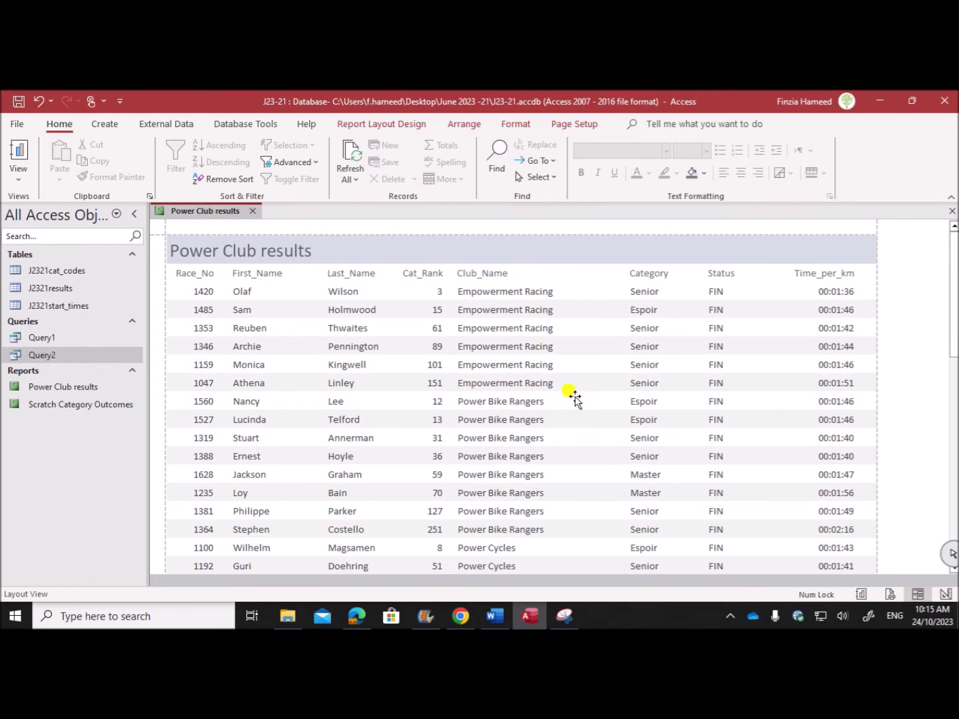
- Review the question paper in Edge, from the question 20 and 21 report requirements through the Task 4 presentation questions
{"action": "left_click", "coordinate": [357, 616]}
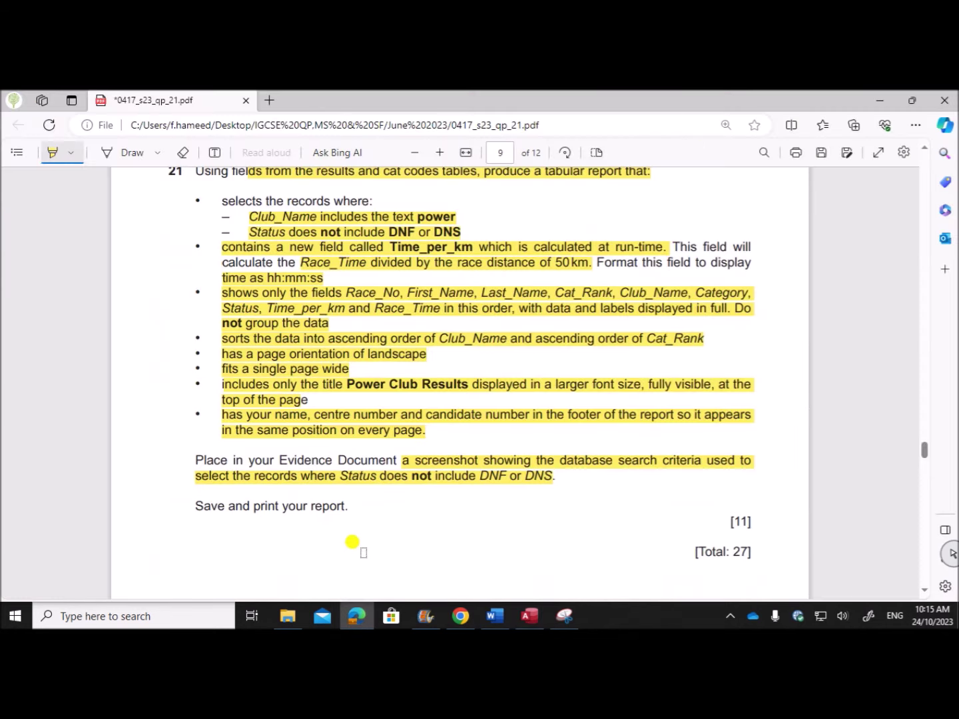
{"action": "scroll", "coordinate": [368, 537], "scroll_direction": "down", "scroll_amount": 10}
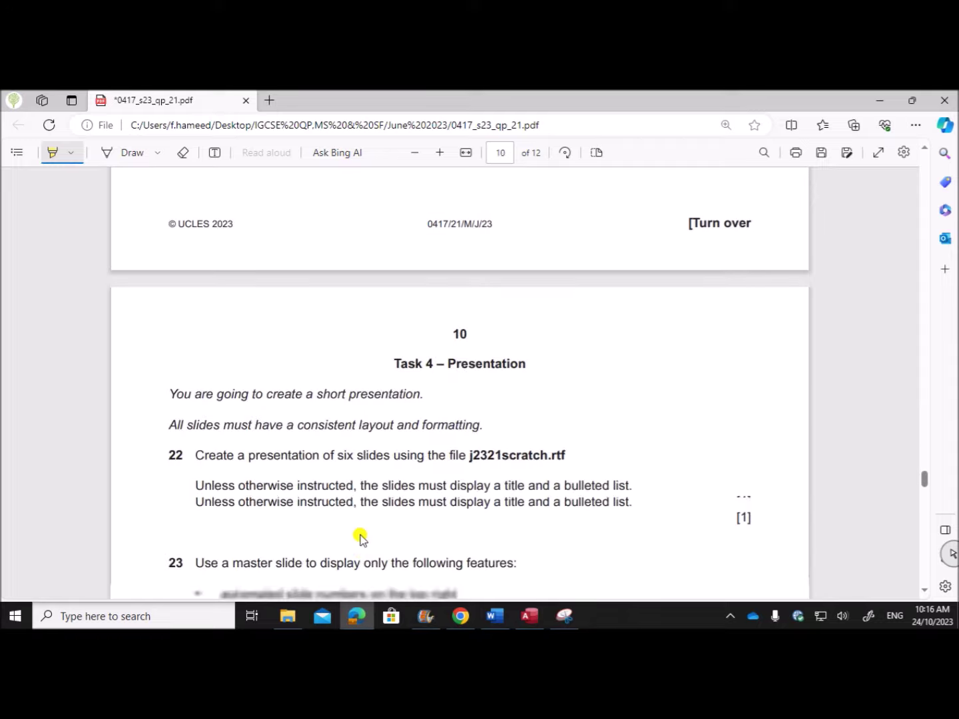
{"action": "scroll", "coordinate": [357, 530], "scroll_direction": "up", "scroll_amount": 15}
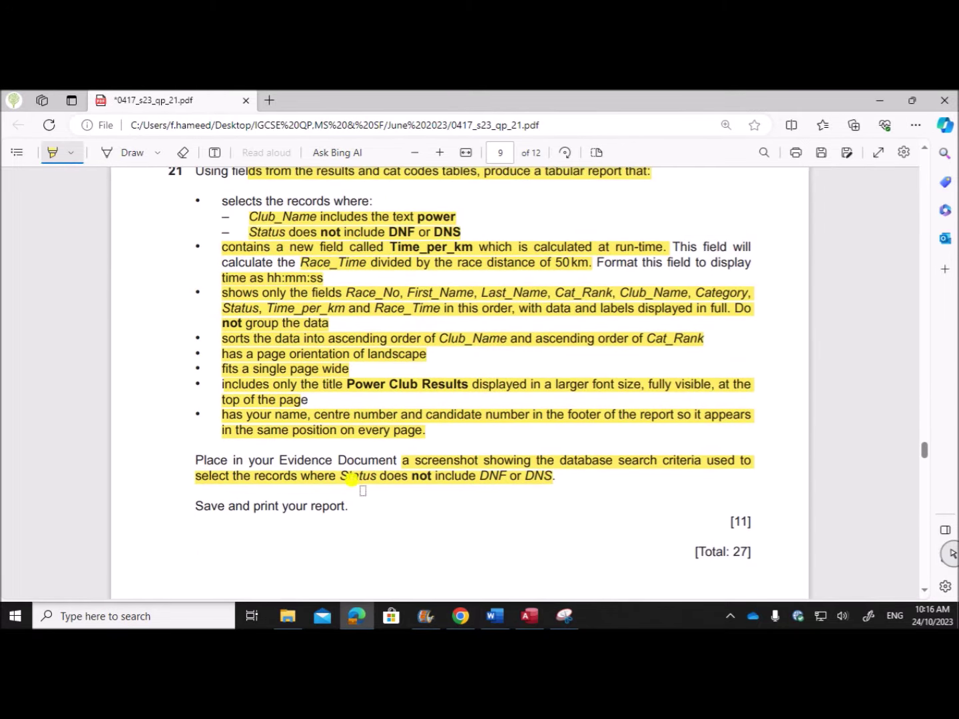
{"action": "scroll", "coordinate": [470, 480], "scroll_direction": "up", "scroll_amount": 10}
{"action": "scroll", "coordinate": [479, 481], "scroll_direction": "down", "scroll_amount": 8}
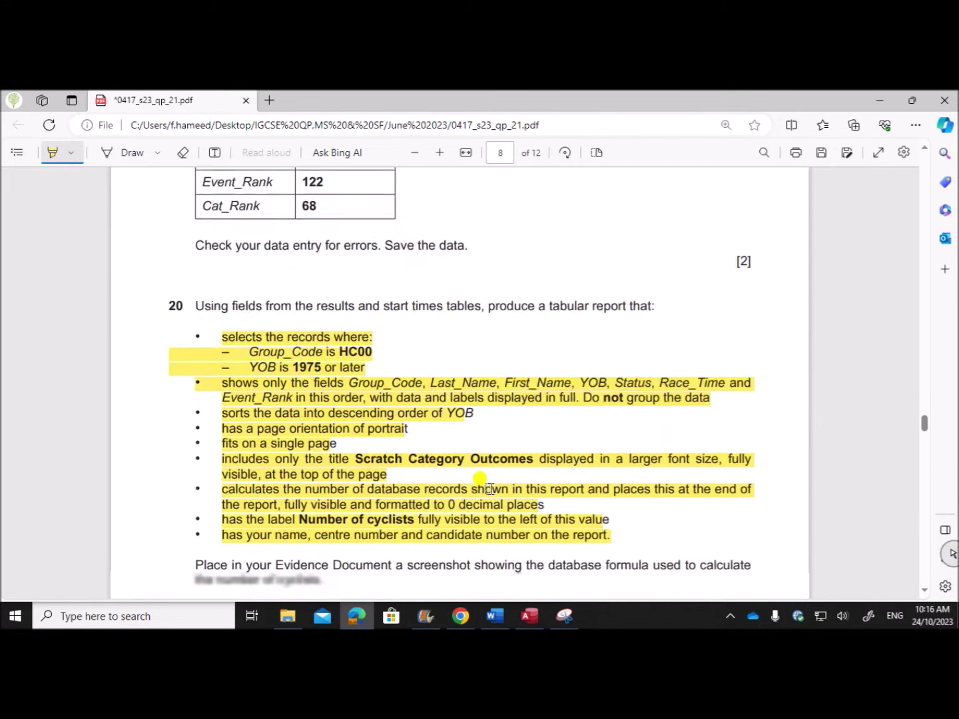
{"action": "scroll", "coordinate": [488, 481], "scroll_direction": "down", "scroll_amount": 15}
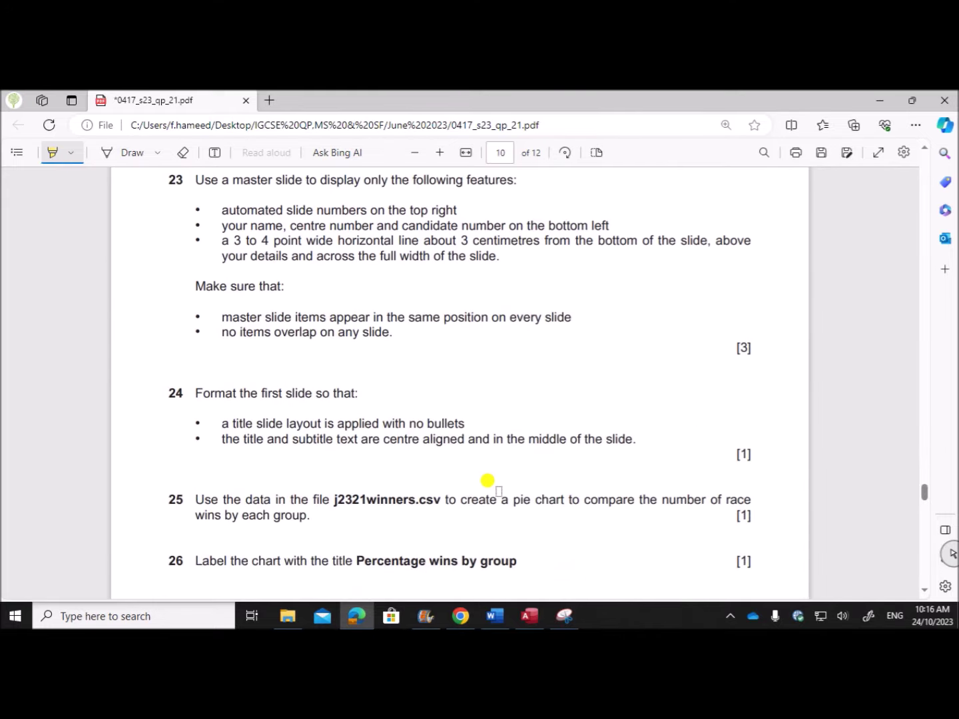
{"action": "scroll", "coordinate": [573, 463], "scroll_direction": "up", "scroll_amount": 5}
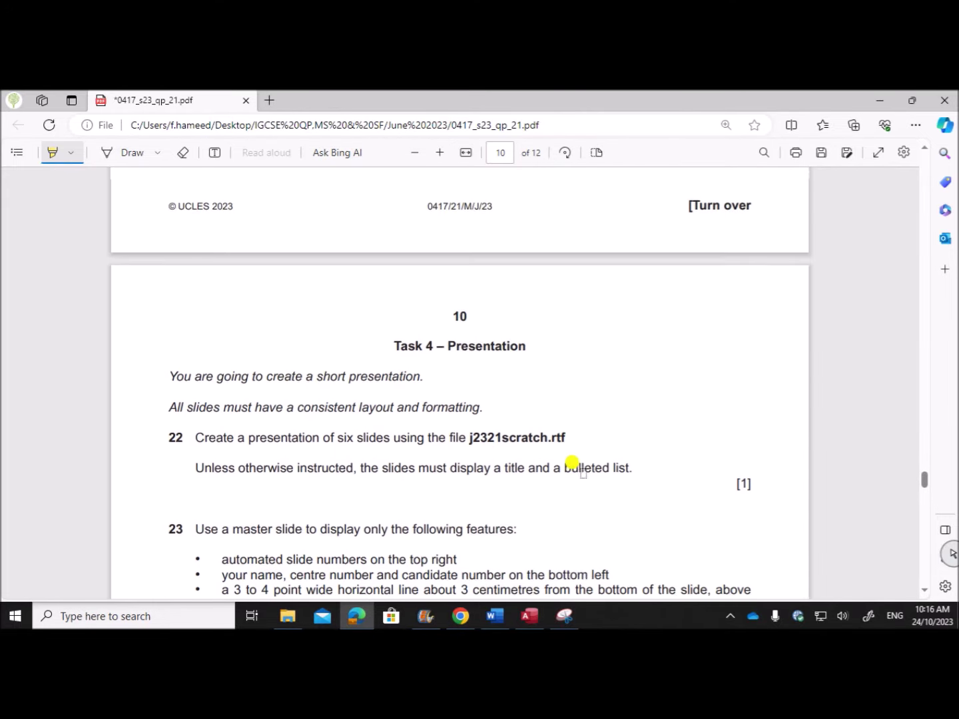
{"action": "scroll", "coordinate": [641, 479], "scroll_direction": "up", "scroll_amount": 10}
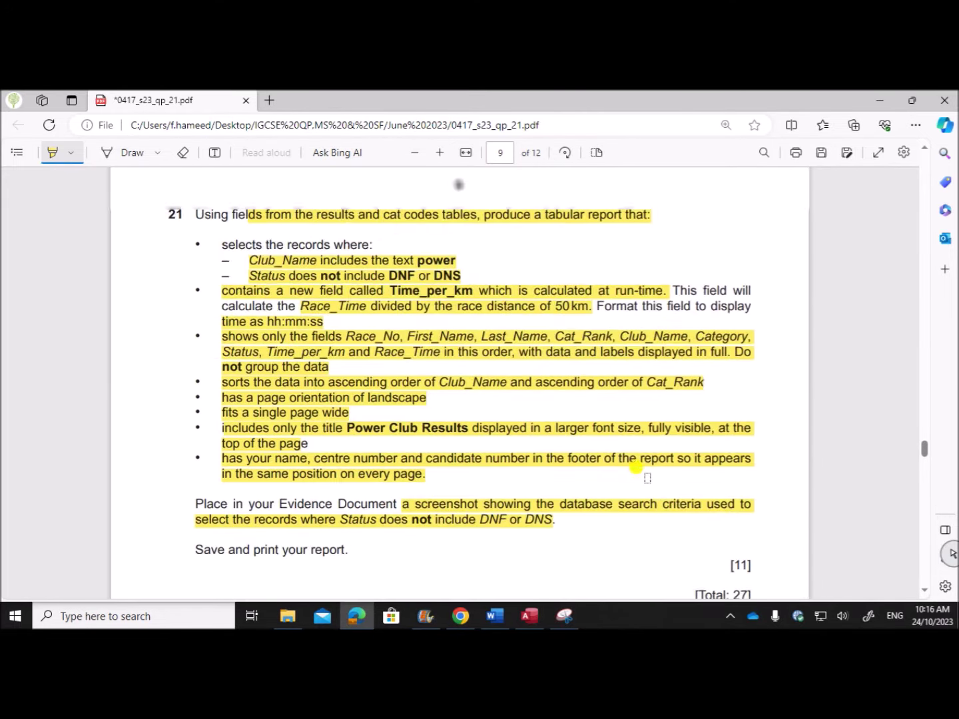